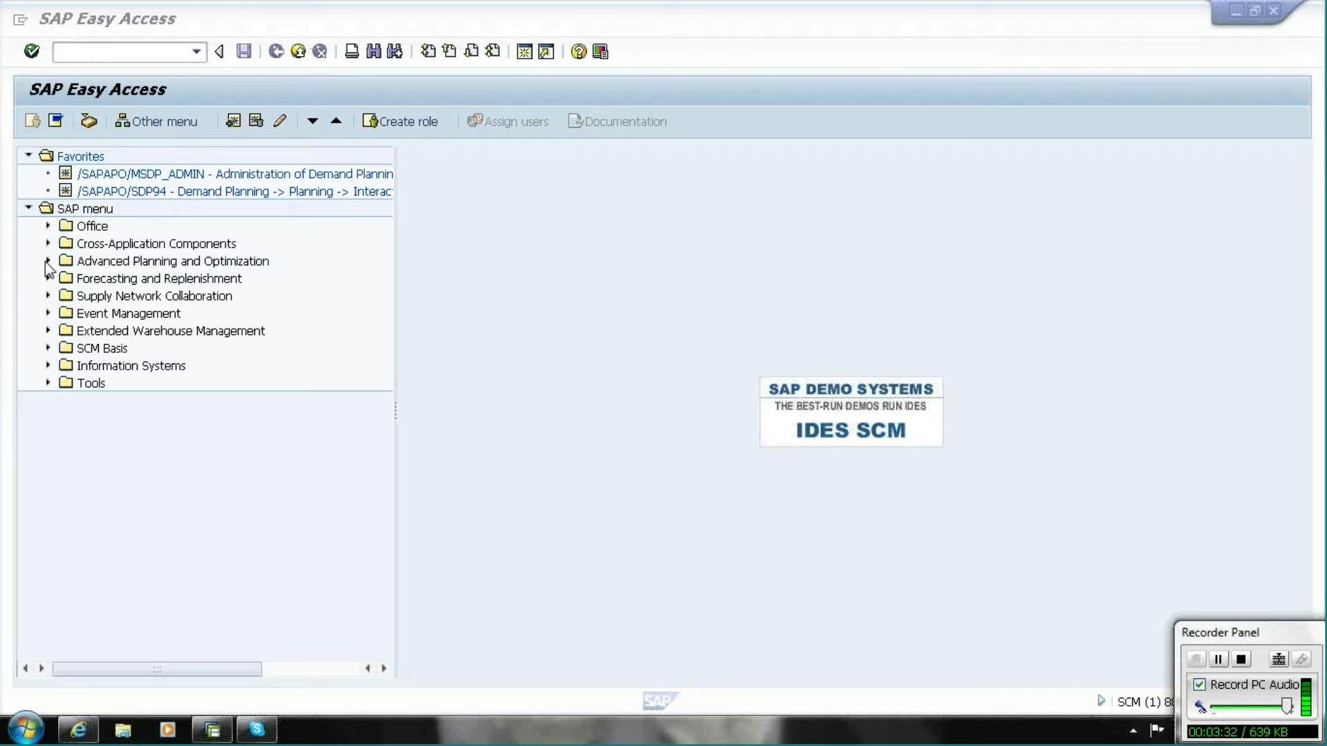
Open the Macro Workbench (/SAPAPO/ADVM) from the Current Settings of the Demand Planning environment in Advanced Planning and Optimization
{"action": "left_click", "coordinate": [66, 213]}
{"action": "left_click", "coordinate": [48, 262]}
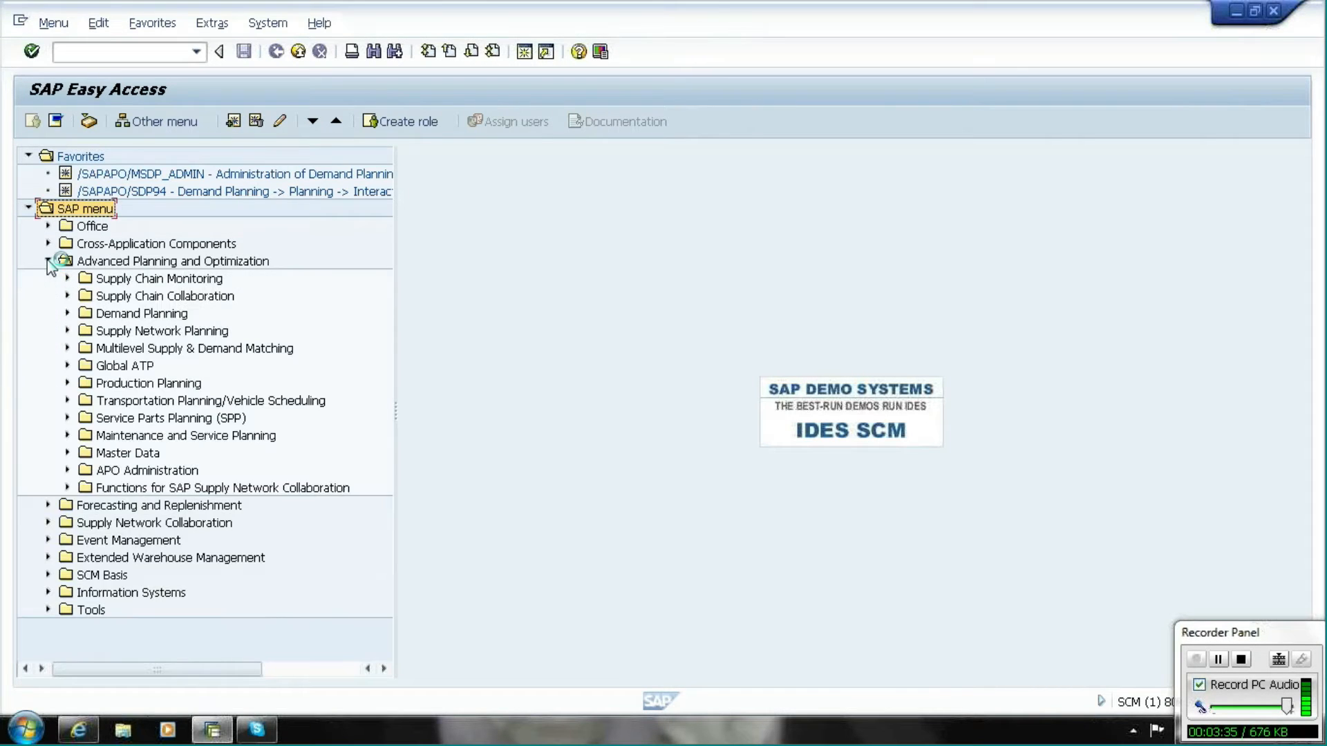
{"action": "left_click", "coordinate": [67, 313]}
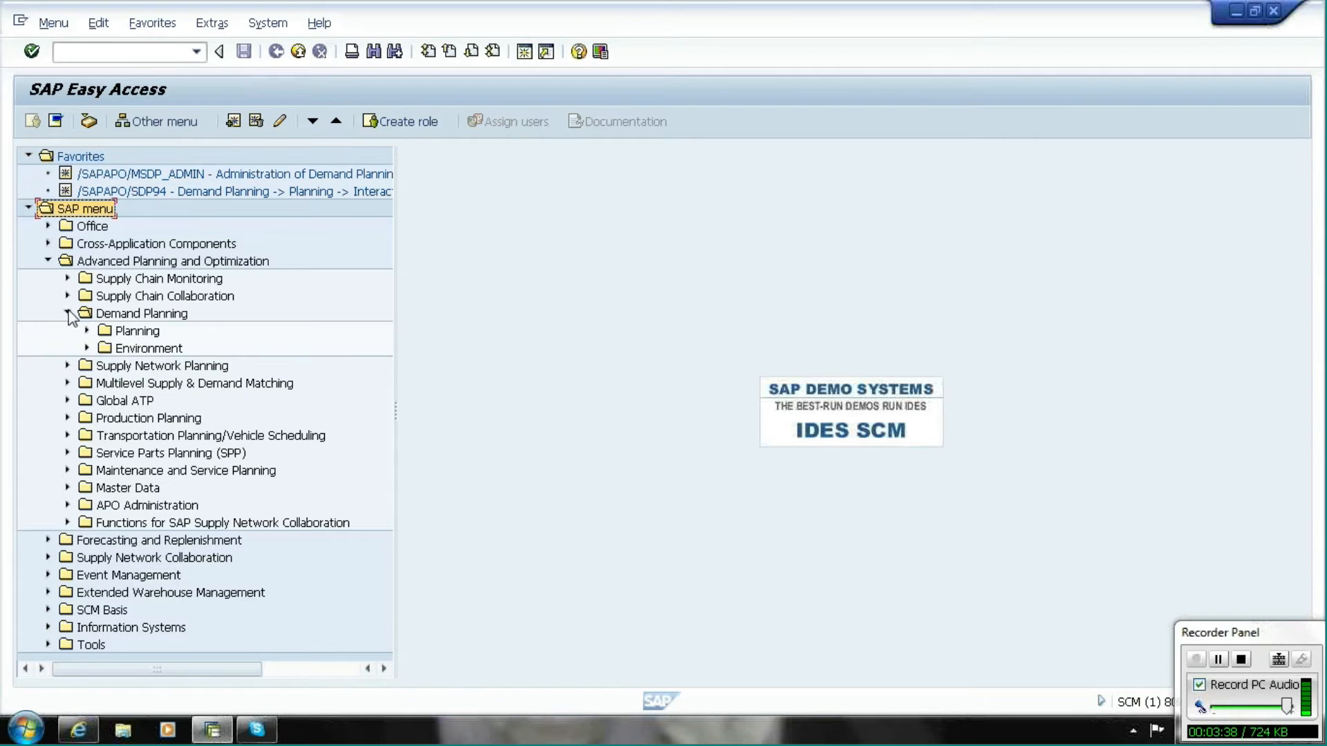
{"action": "left_click", "coordinate": [87, 348]}
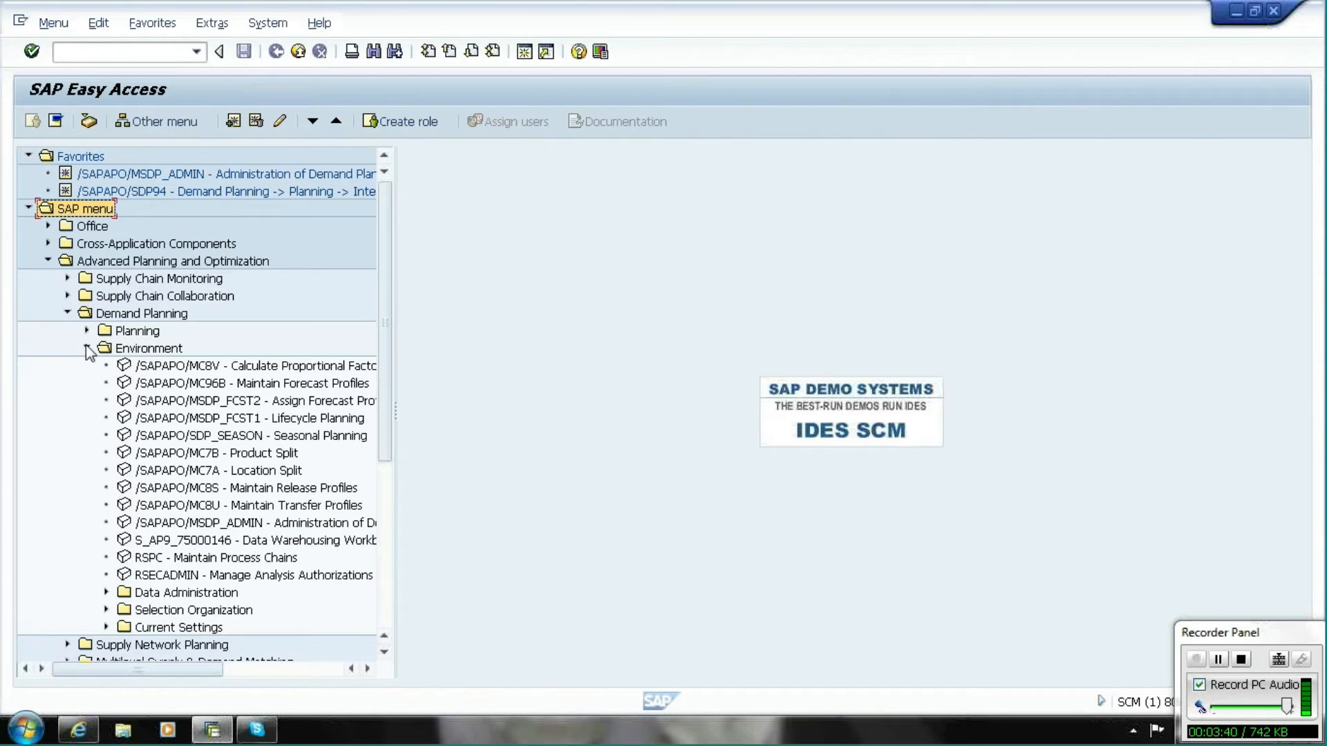
{"action": "left_click", "coordinate": [106, 628]}
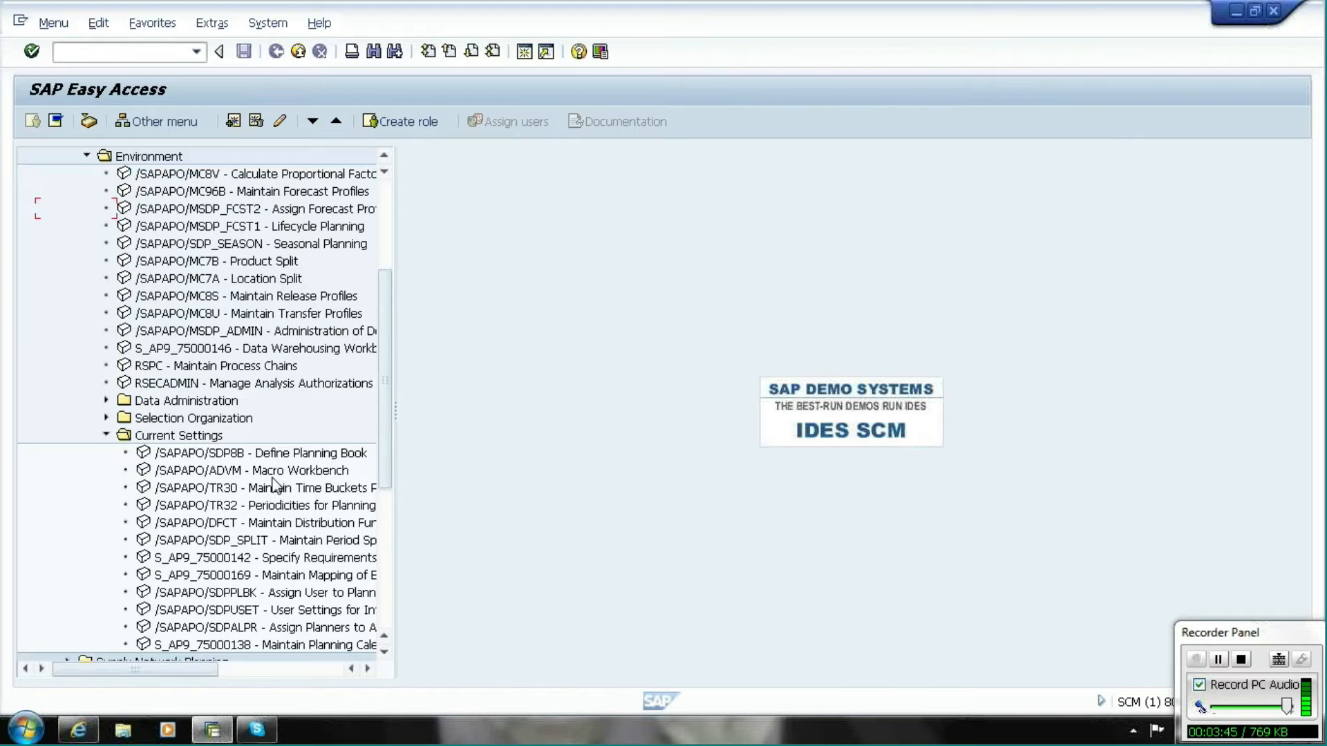
{"action": "left_click", "coordinate": [285, 473]}
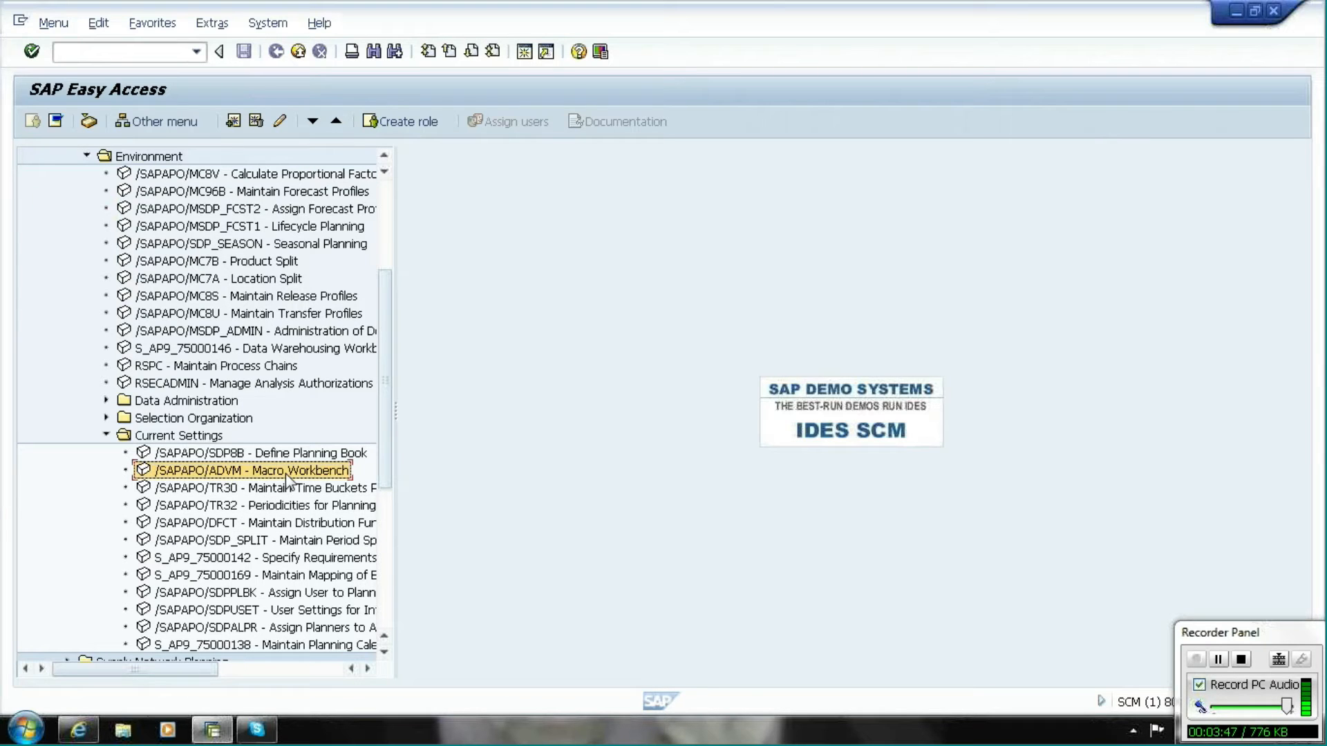
{"action": "double_click", "coordinate": [285, 473]}
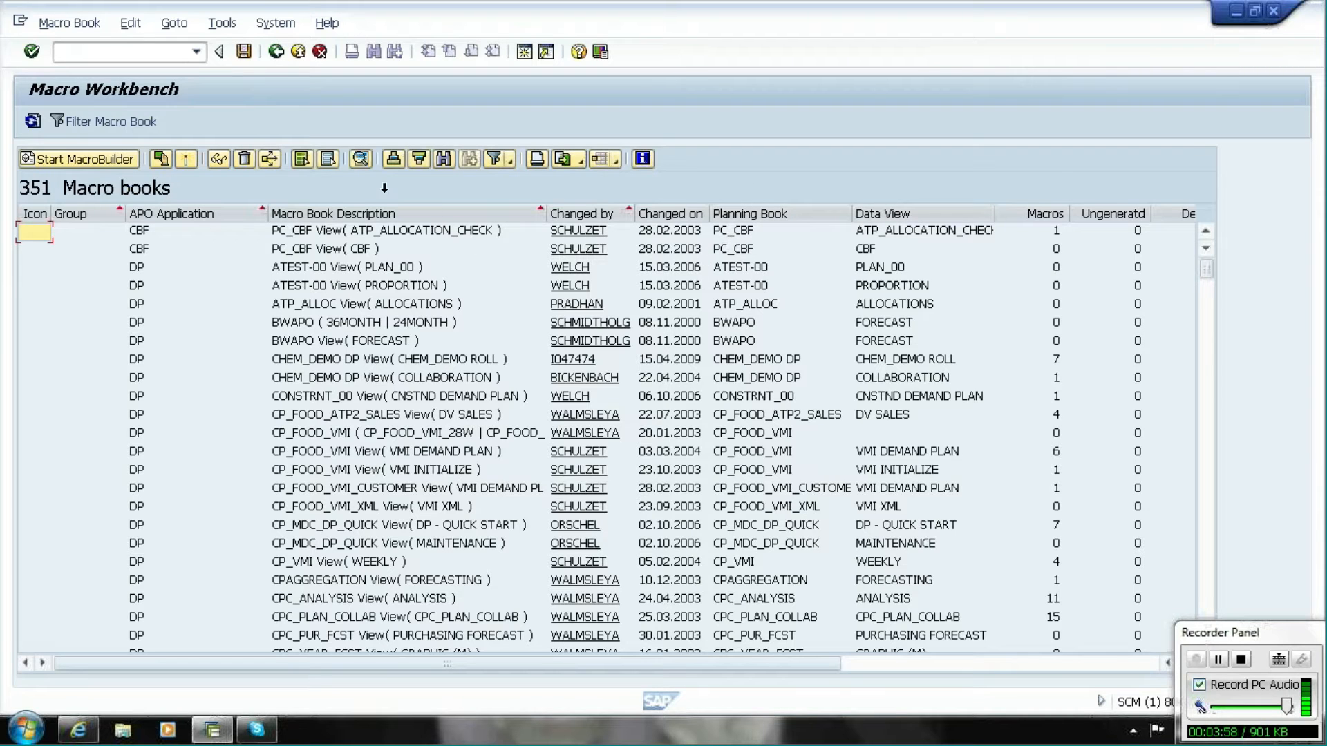
Find "zapo1" among the macro books and open the ZAPO1 View (ZAPO1_MONTHS) book in the MacroBuilder
{"action": "left_click", "coordinate": [446, 162]}
{"action": "type", "text": "zapo1"}
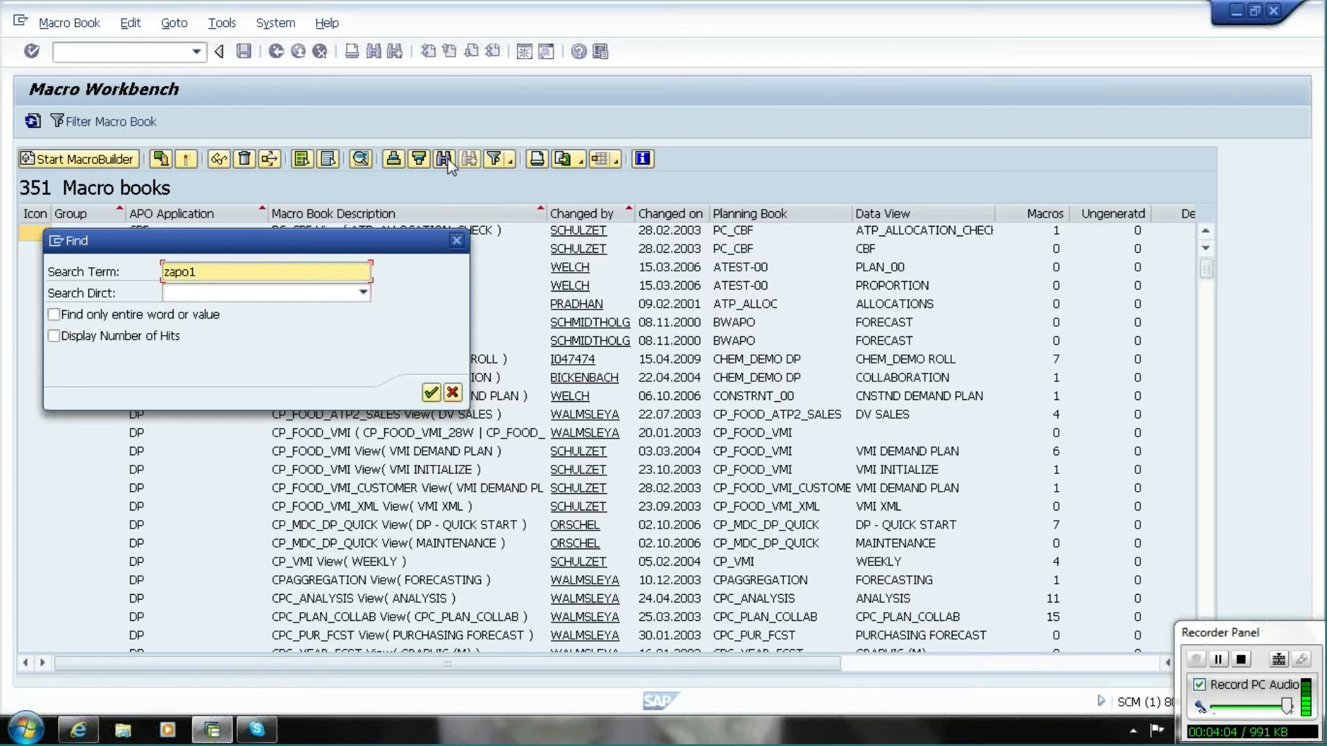
{"action": "key", "text": "Return"}
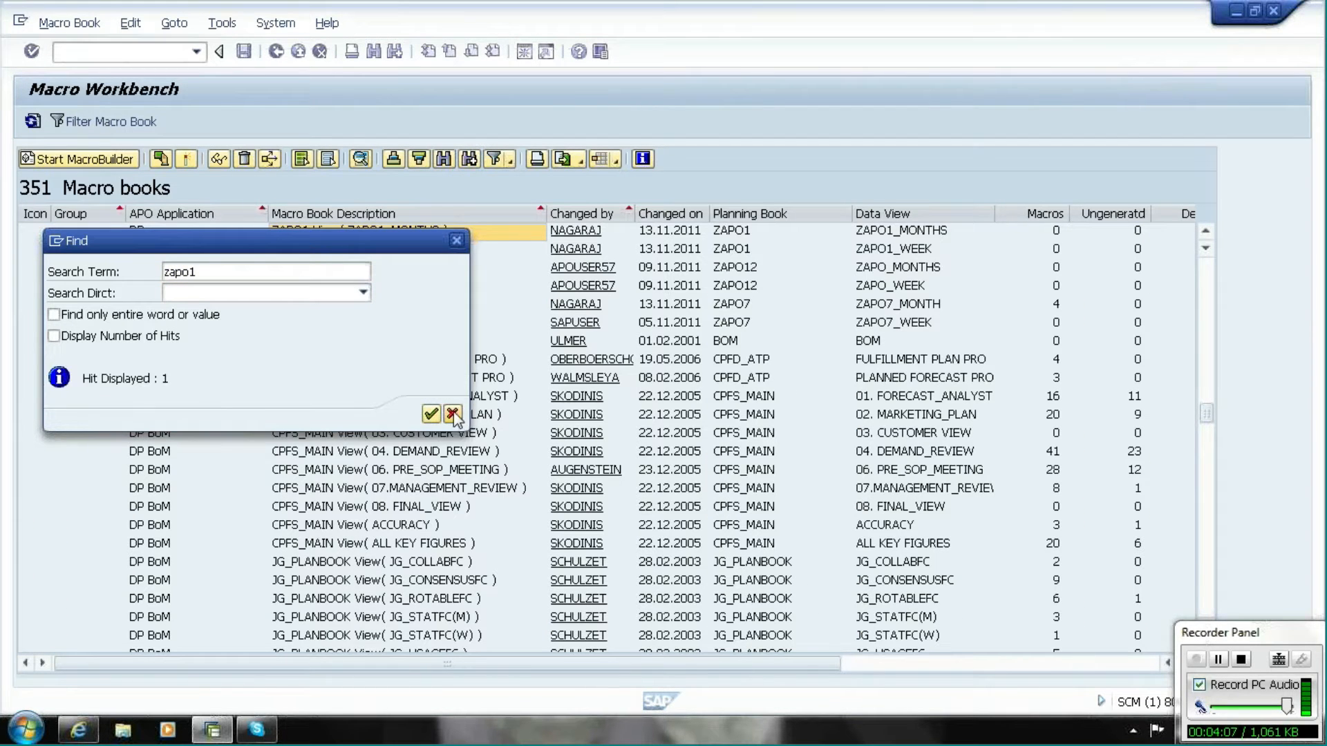
{"action": "left_click", "coordinate": [452, 414]}
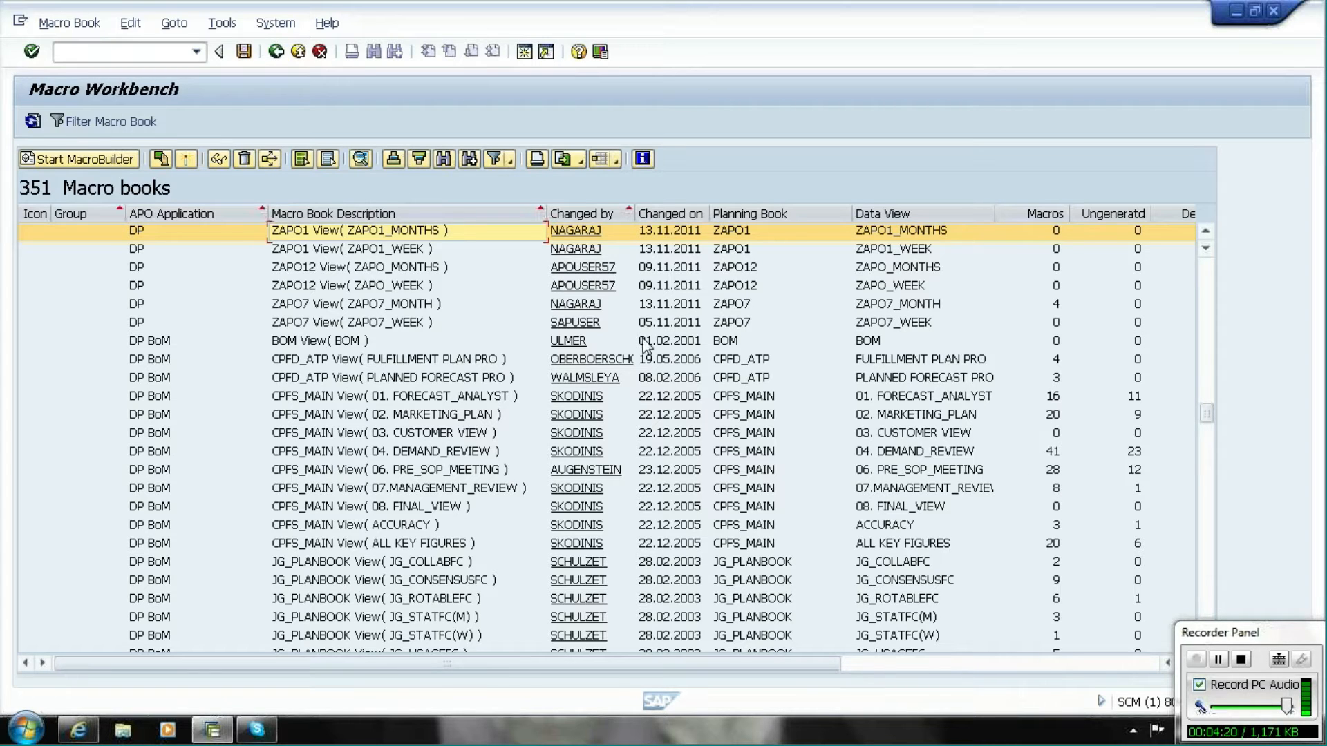
{"action": "double_click", "coordinate": [455, 232]}
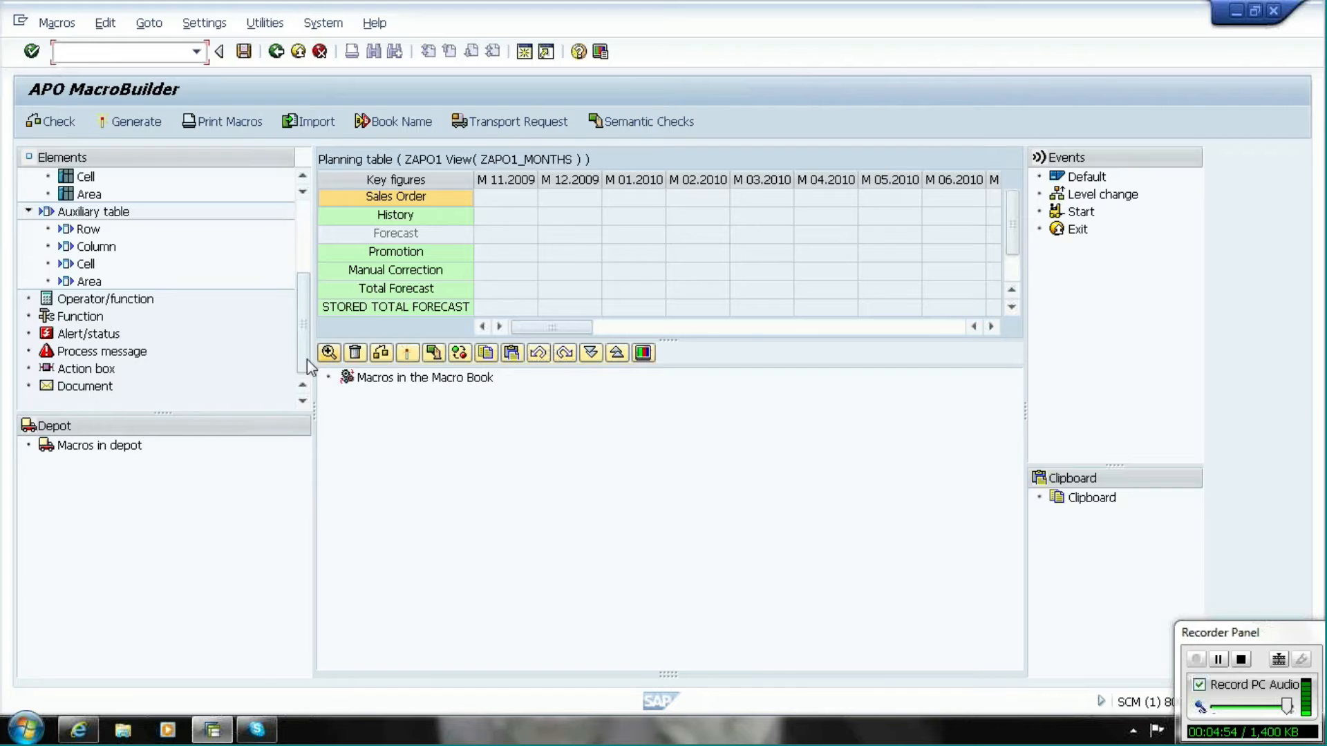
Examine the available macro elements and the Default, Level change, Start and Exit events
{"action": "scroll", "coordinate": [307, 367], "scroll_direction": "up", "scroll_amount": 3}
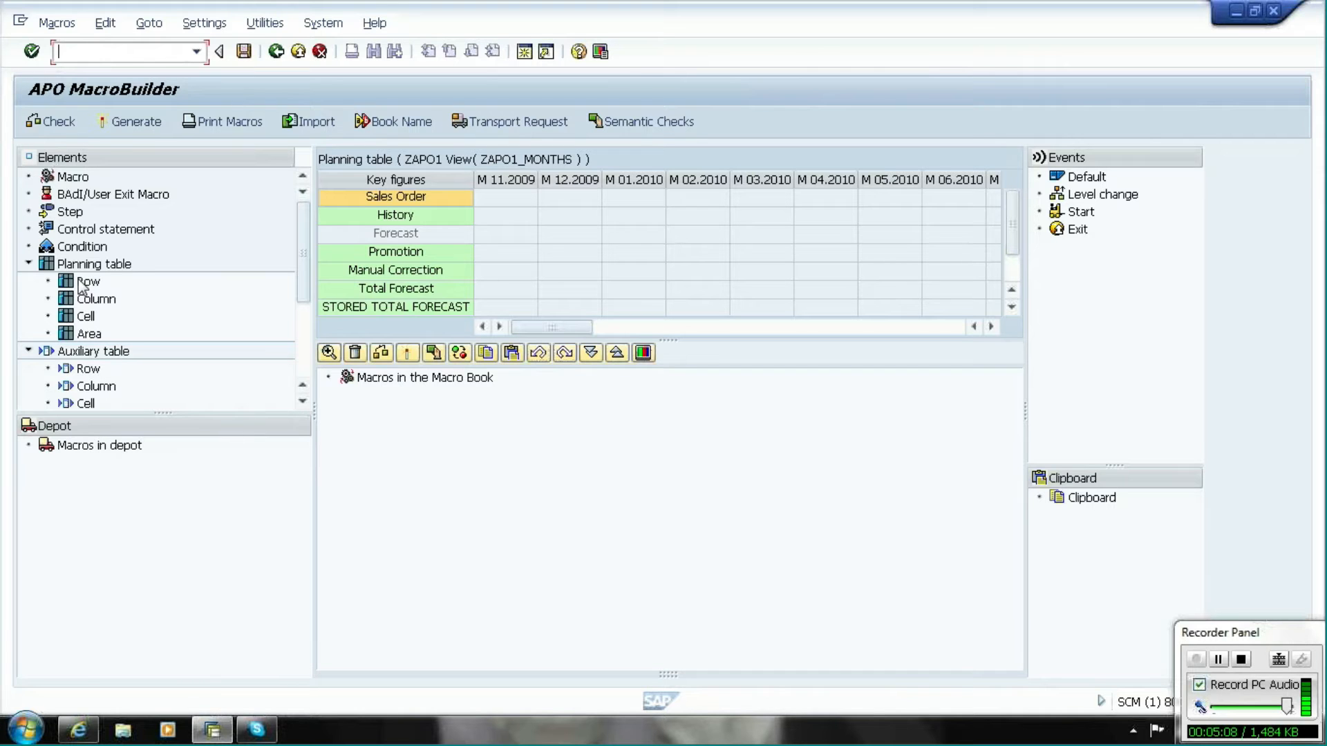
{"action": "left_click_drag", "start_coordinate": [308, 255], "coordinate": [300, 313]}
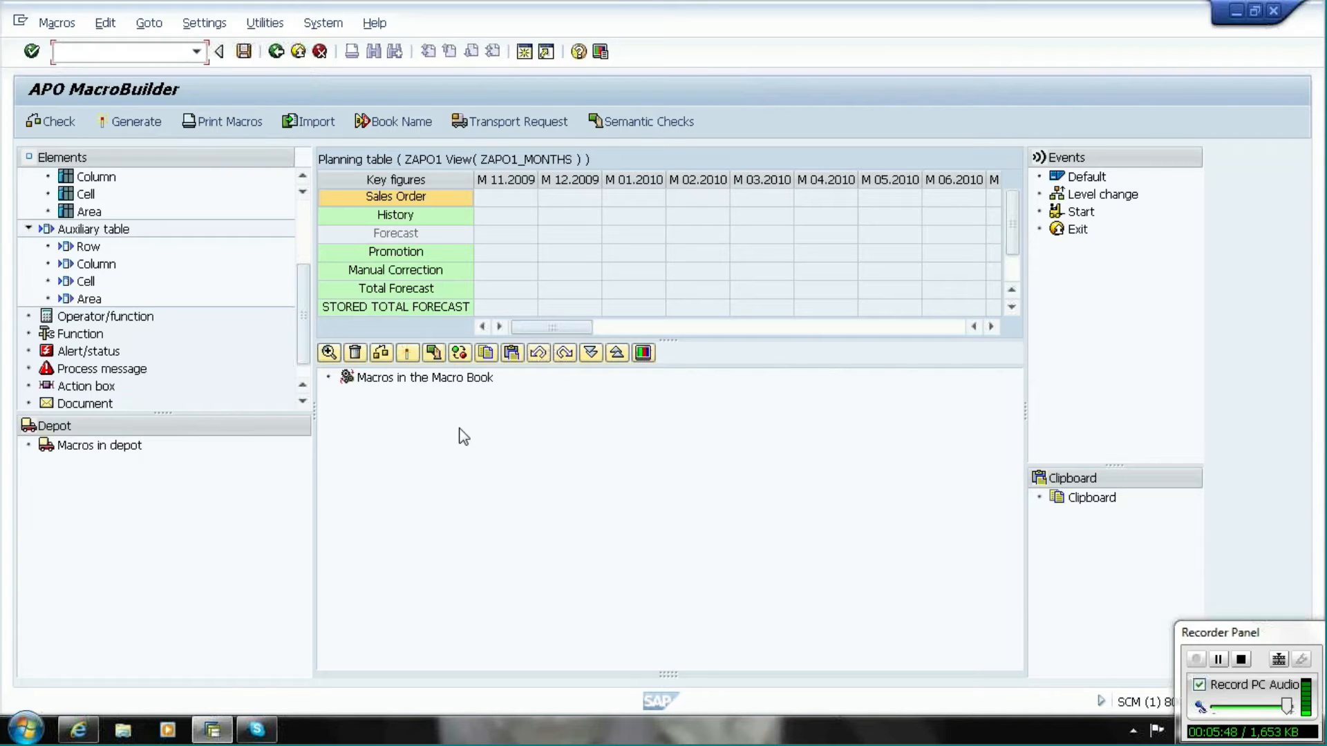
{"action": "left_click", "coordinate": [1079, 179]}
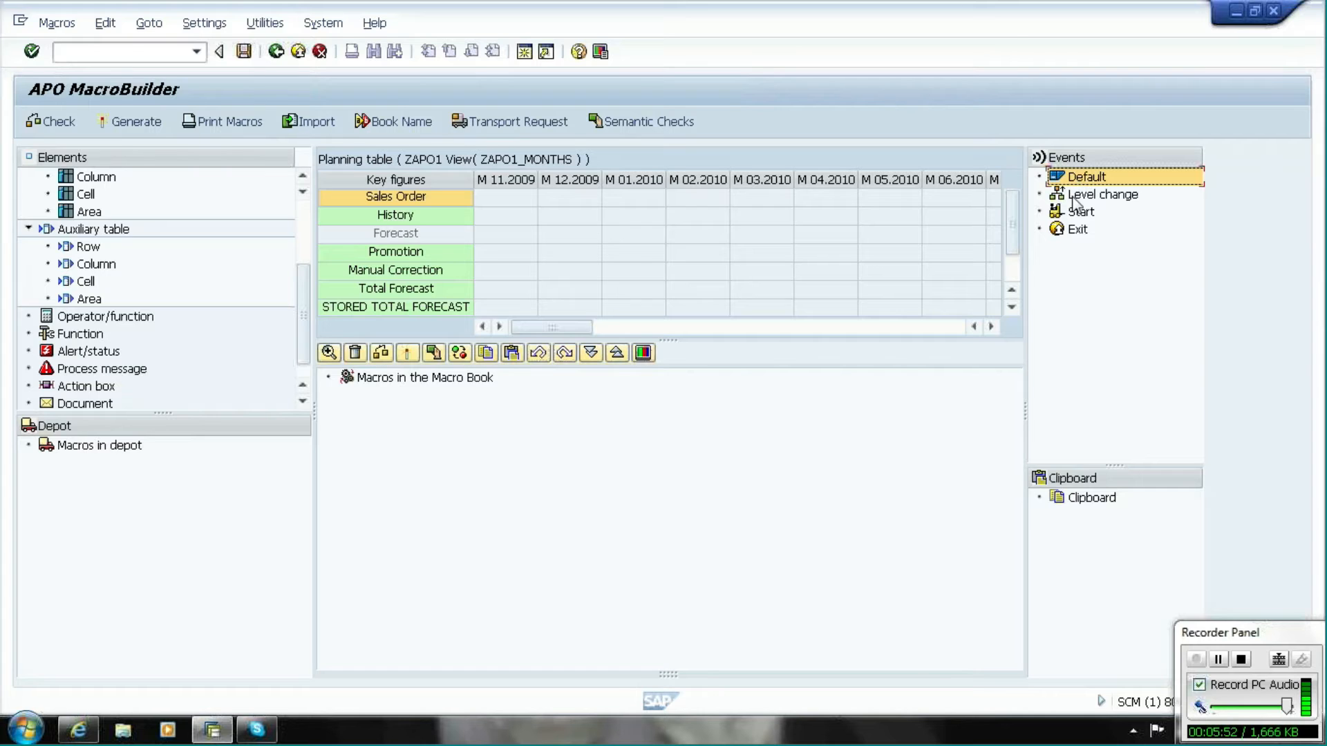
{"action": "left_click", "coordinate": [1076, 196]}
{"action": "left_click", "coordinate": [1068, 215]}
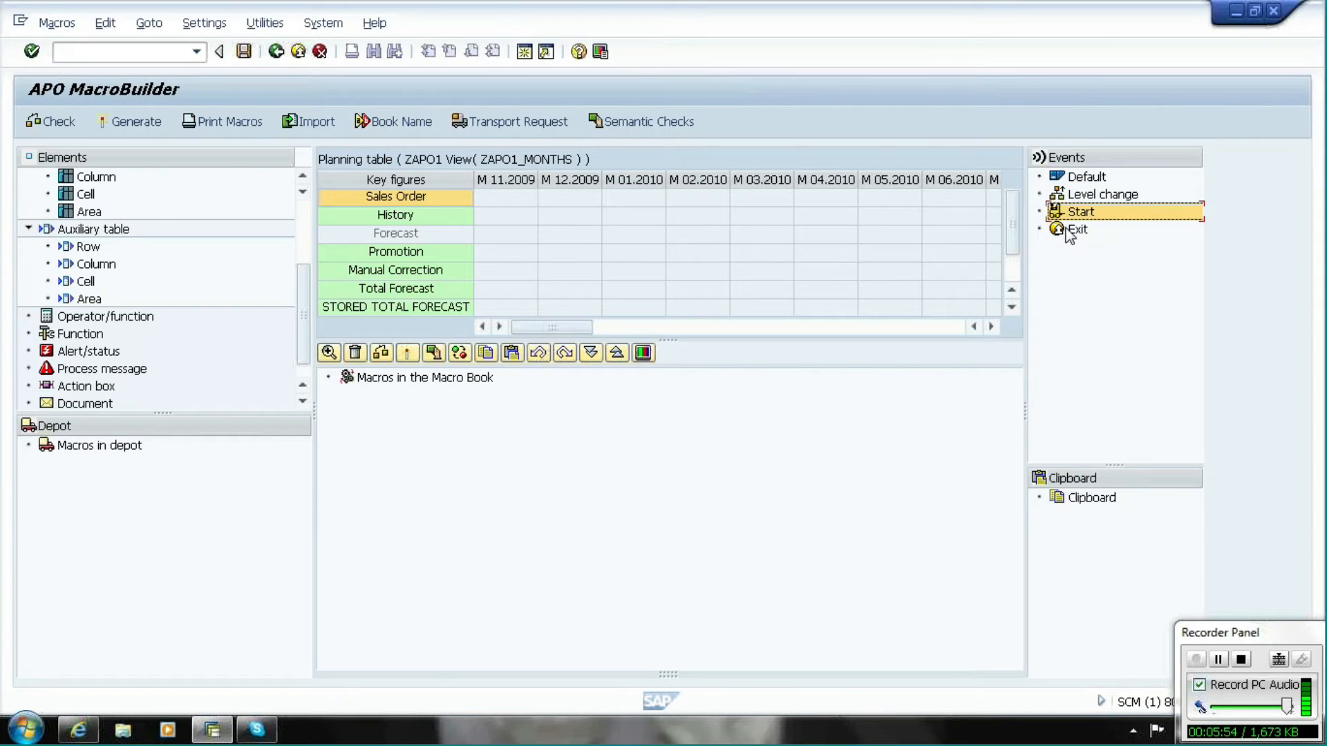
{"action": "left_click", "coordinate": [1070, 232]}
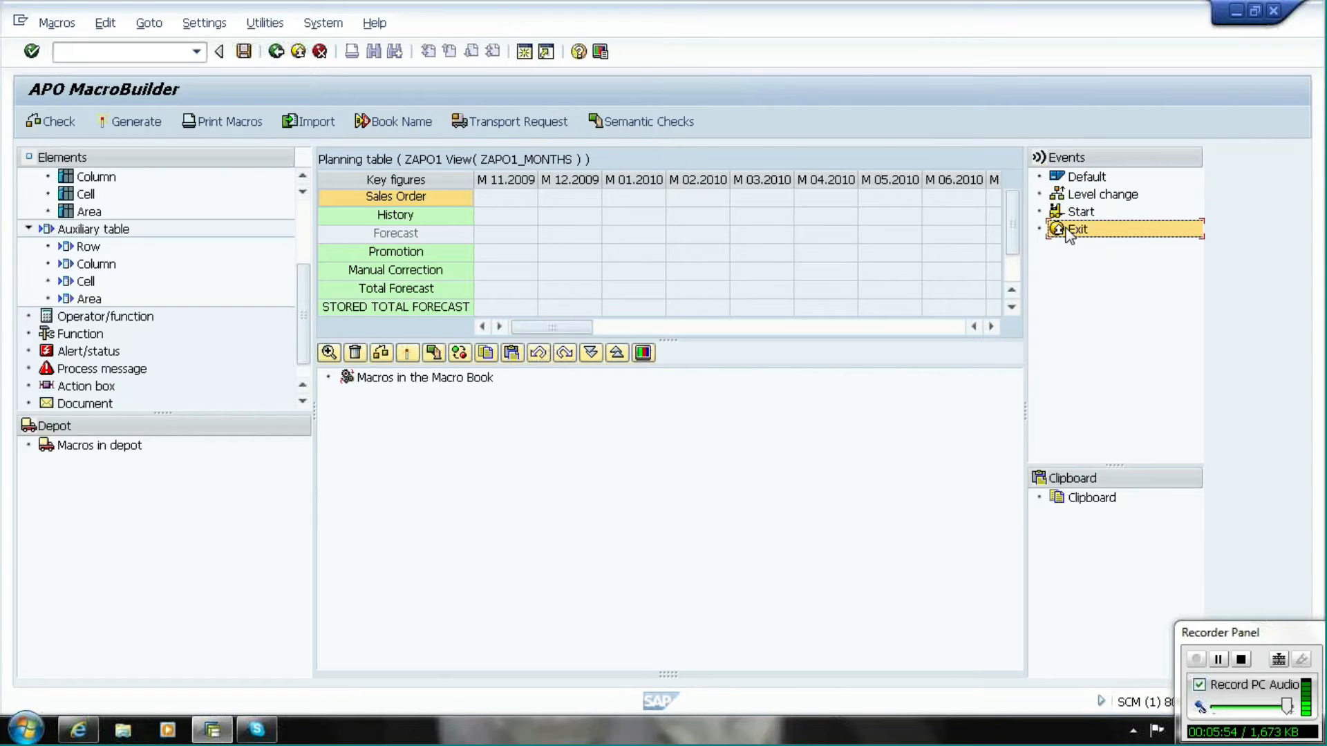
{"action": "left_click", "coordinate": [1102, 181]}
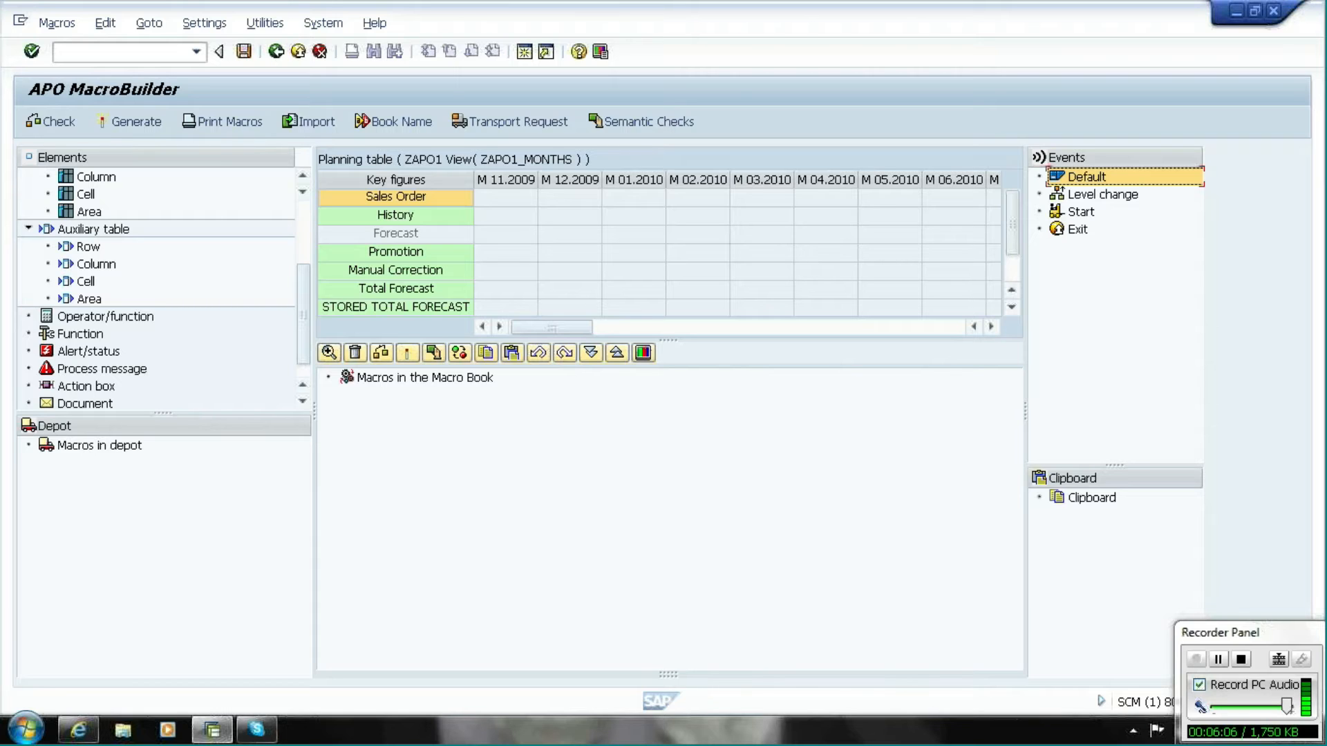
{"action": "left_click", "coordinate": [1094, 193]}
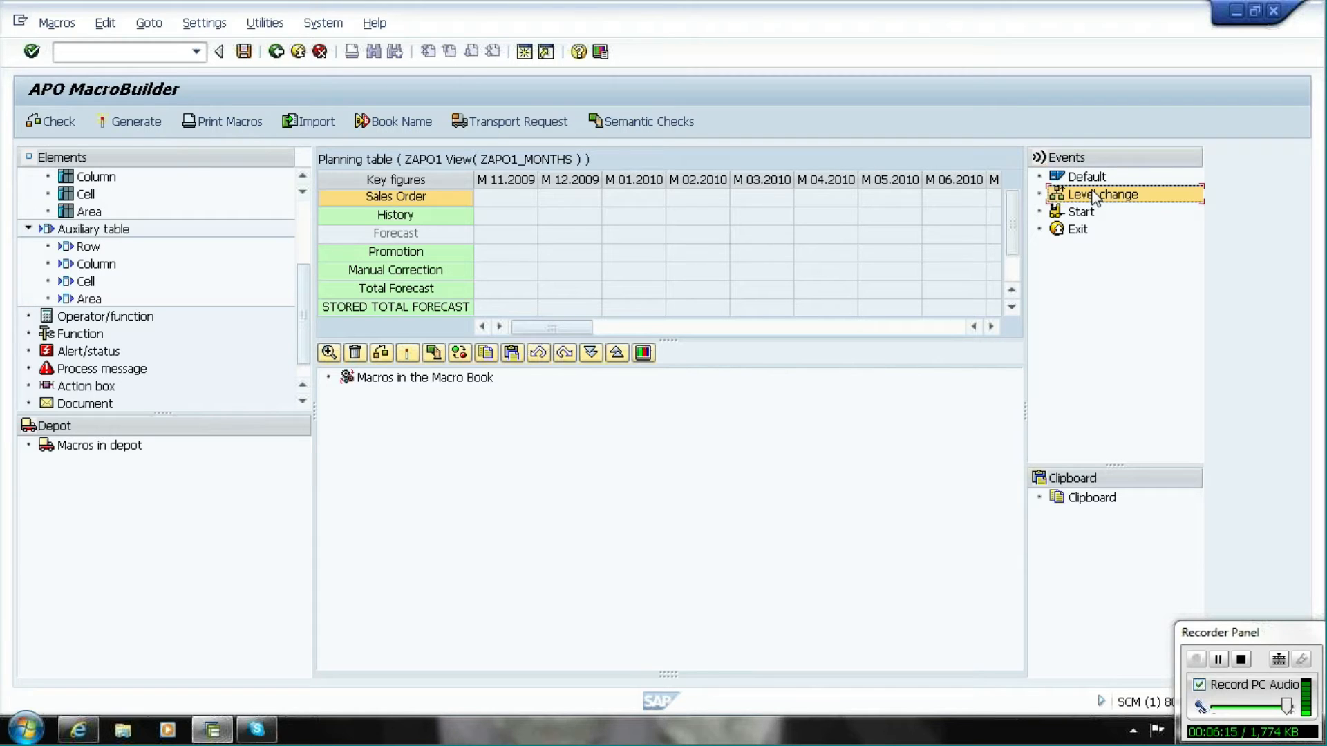
{"action": "left_click", "coordinate": [1083, 217]}
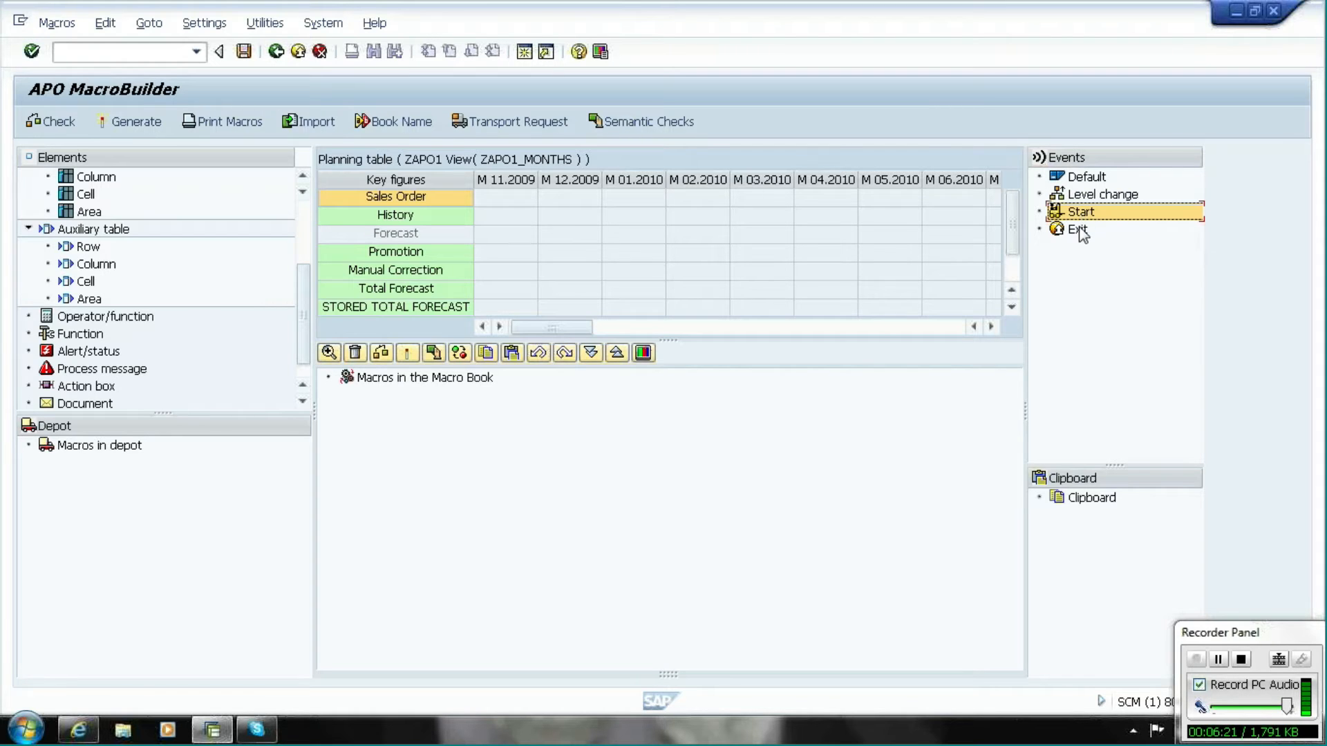
{"action": "left_click", "coordinate": [1080, 231]}
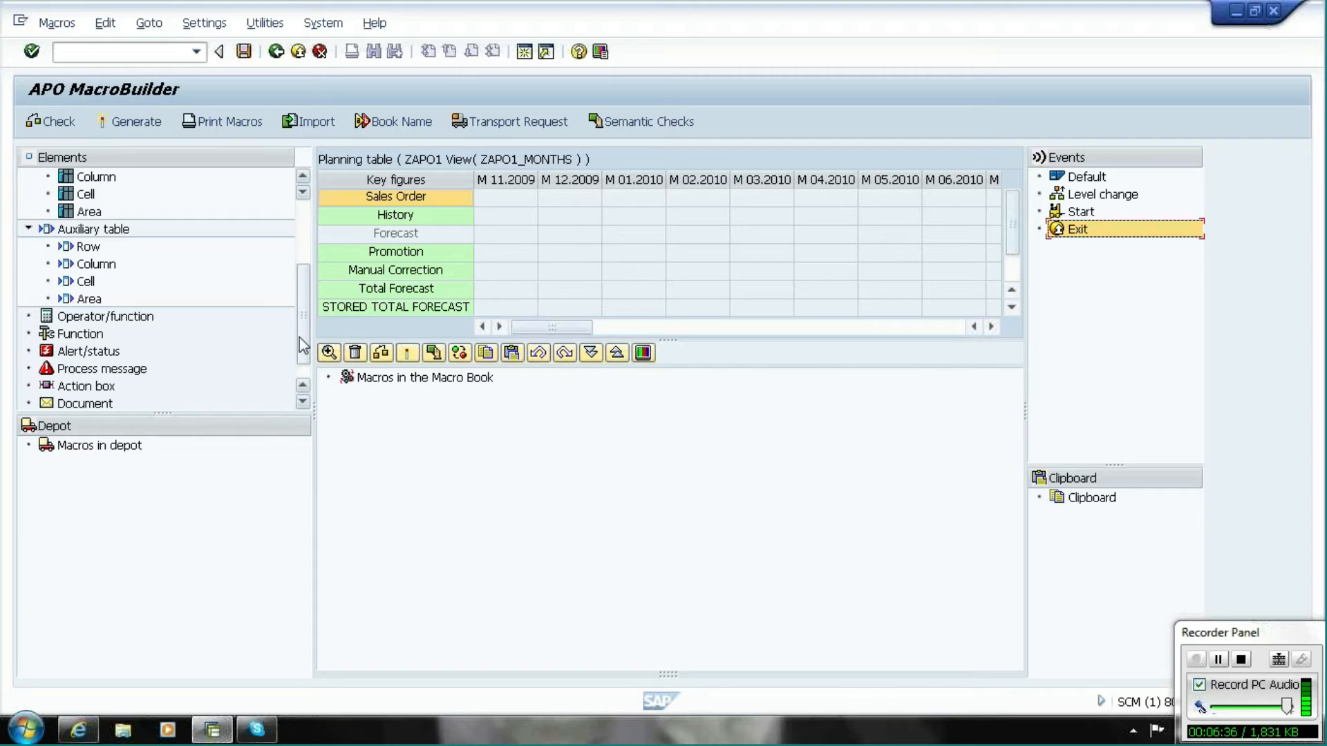
Examine the Forecast, Promotion, Manual Correction and Total Forecast key figures in the planning table
{"action": "left_click", "coordinate": [344, 291]}
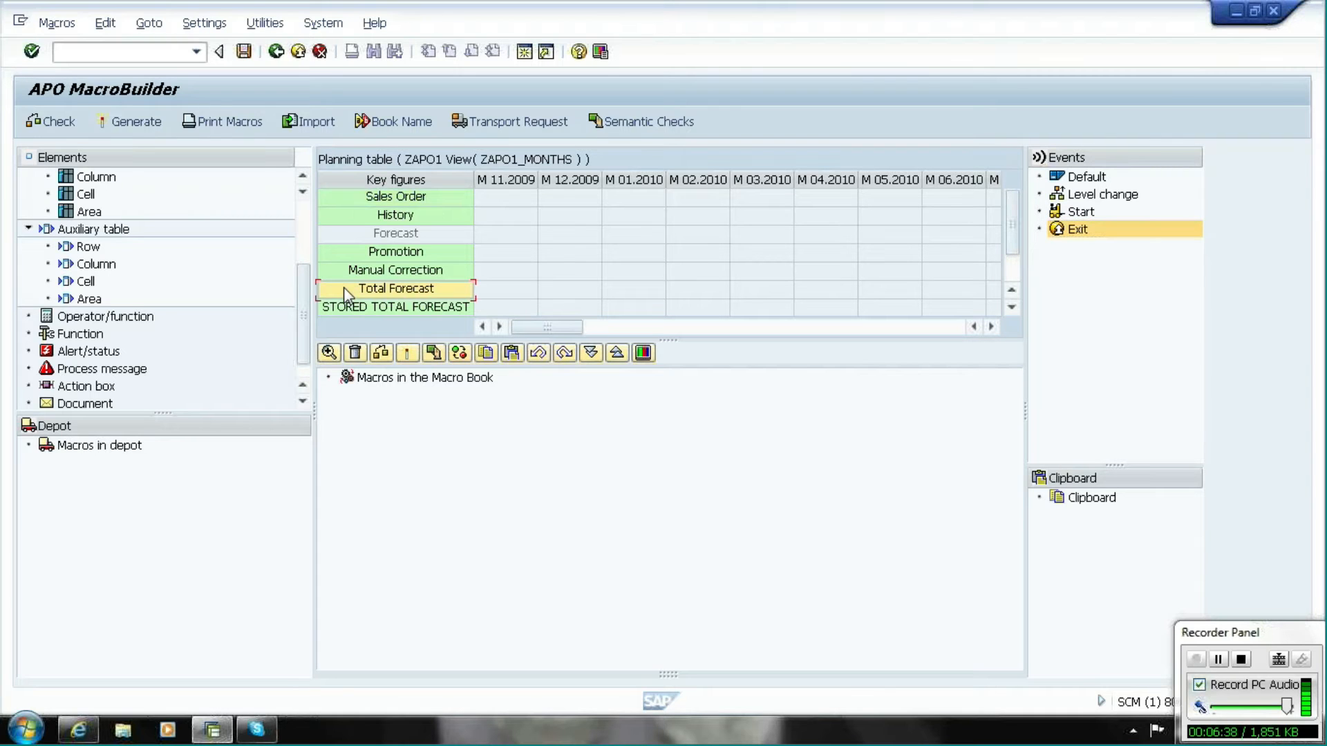
{"action": "left_click", "coordinate": [399, 233]}
{"action": "left_click", "coordinate": [397, 253]}
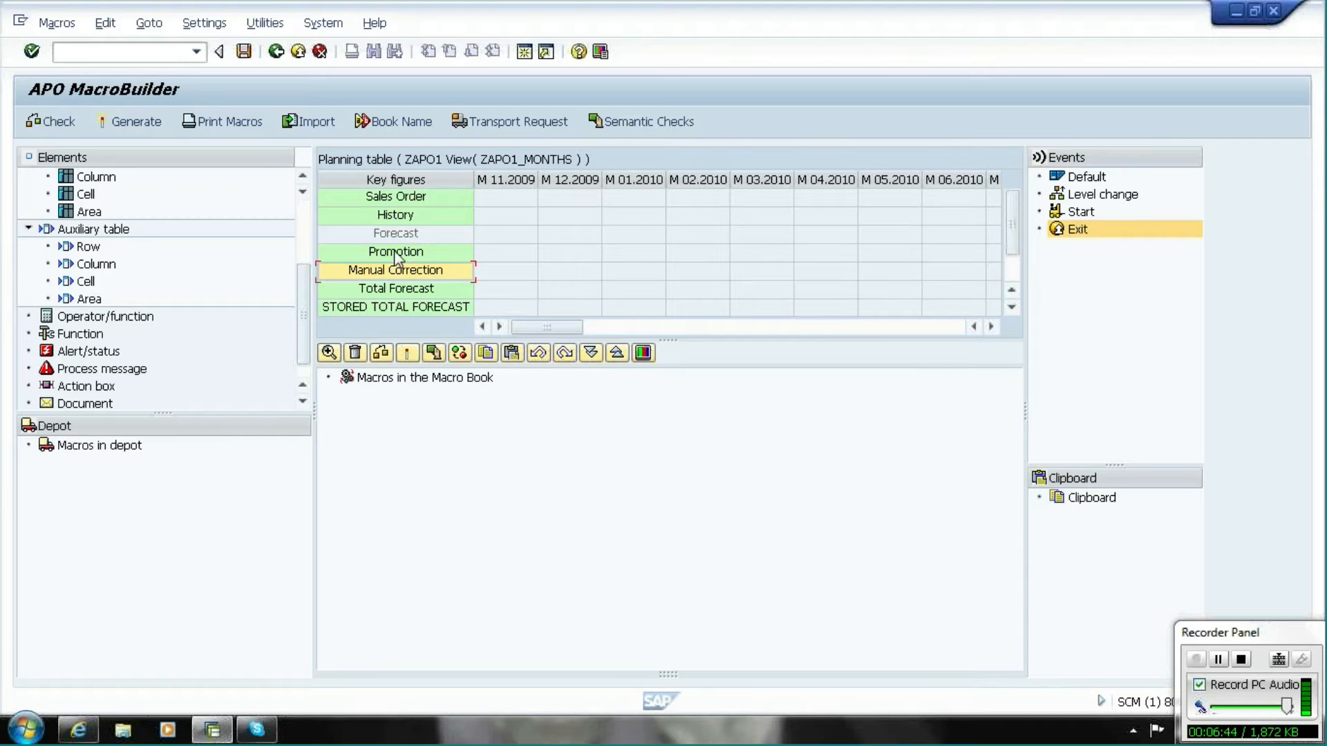
{"action": "left_click", "coordinate": [398, 235]}
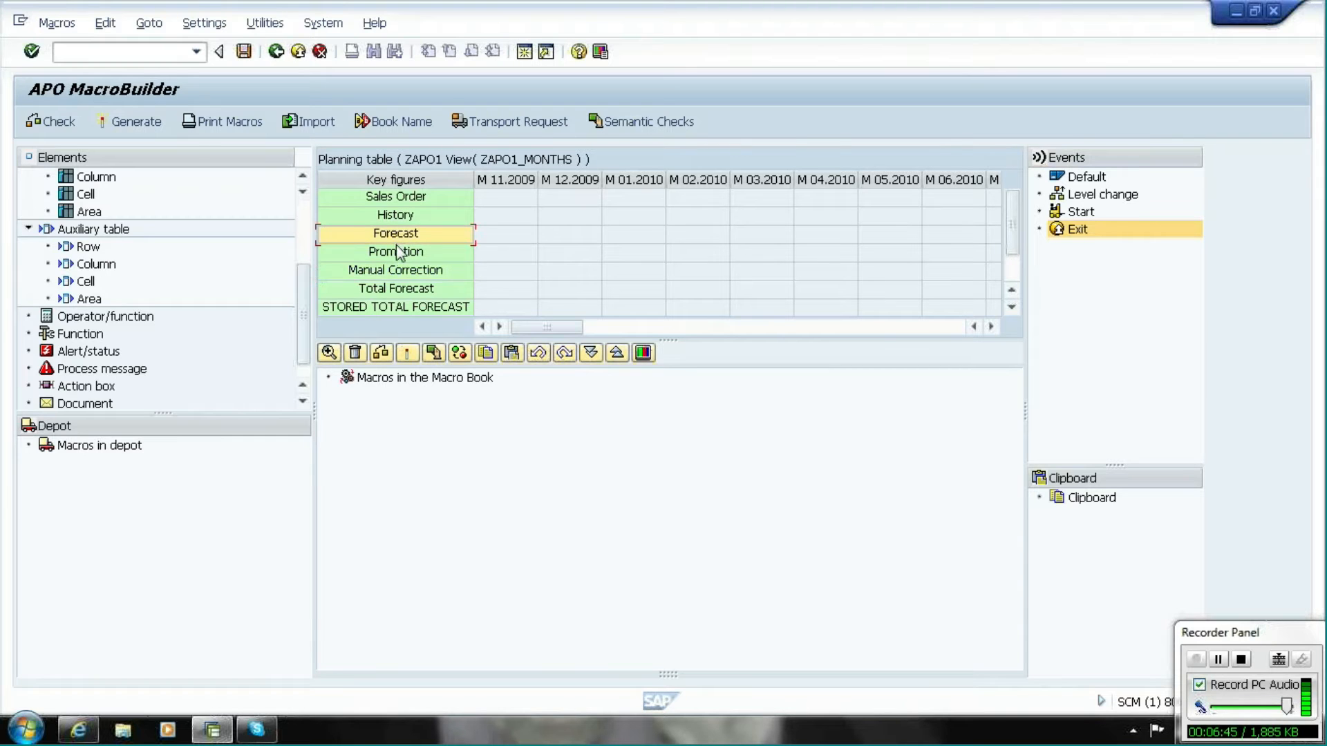
{"action": "left_click", "coordinate": [511, 294]}
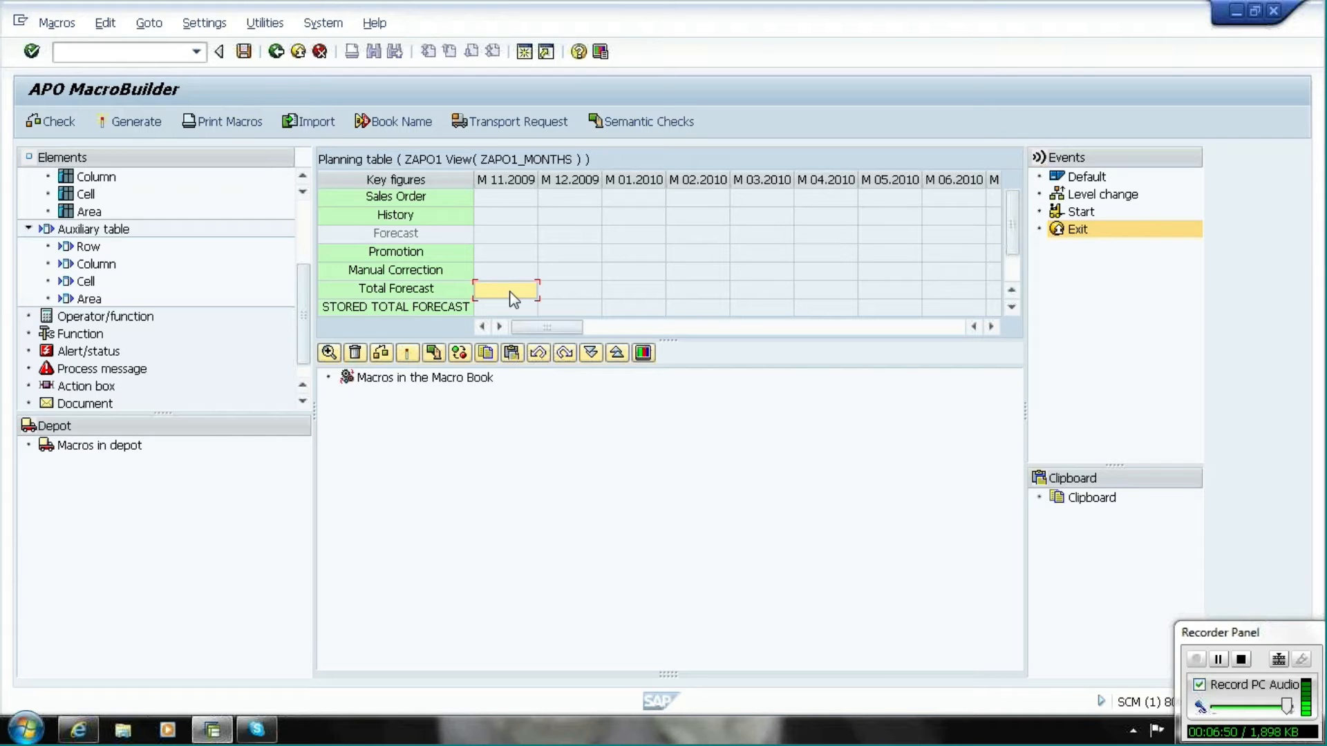
{"action": "left_click_drag", "start_coordinate": [301, 314], "coordinate": [302, 222]}
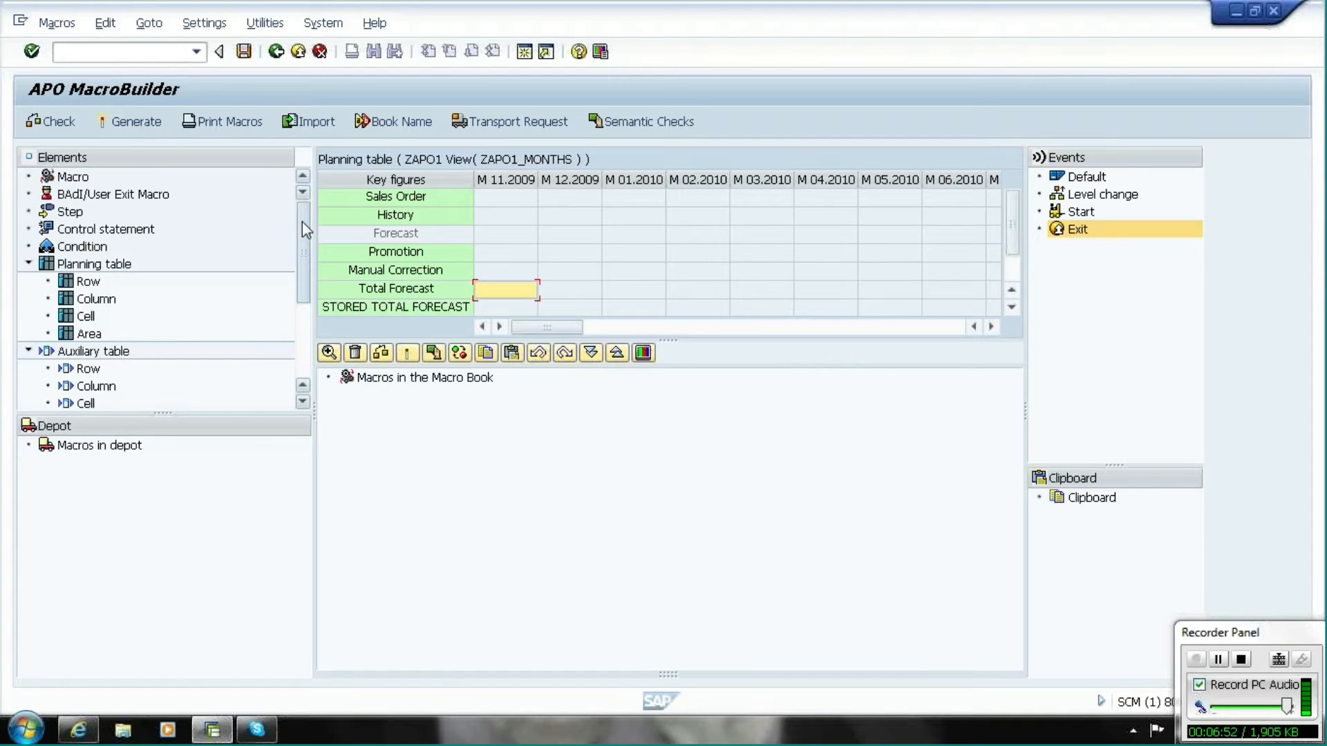
{"action": "left_click", "coordinate": [370, 238]}
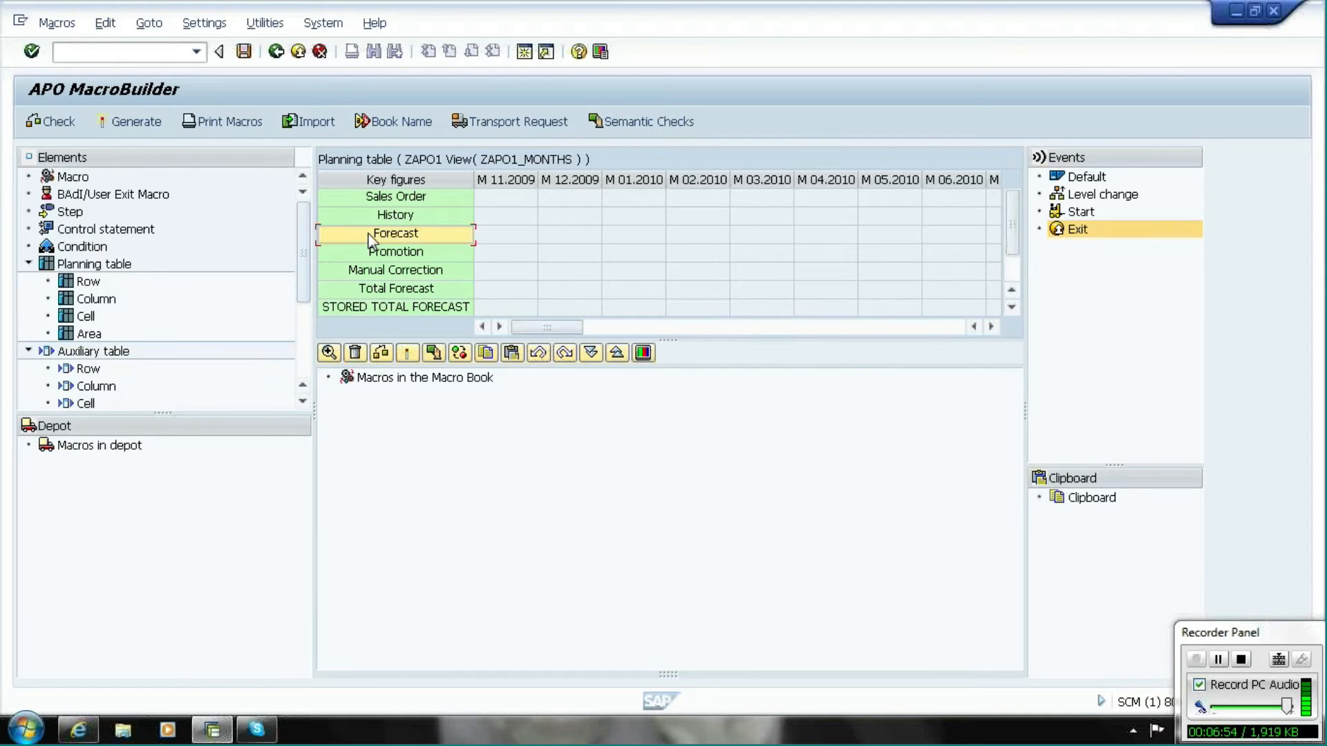
{"action": "left_click", "coordinate": [352, 258]}
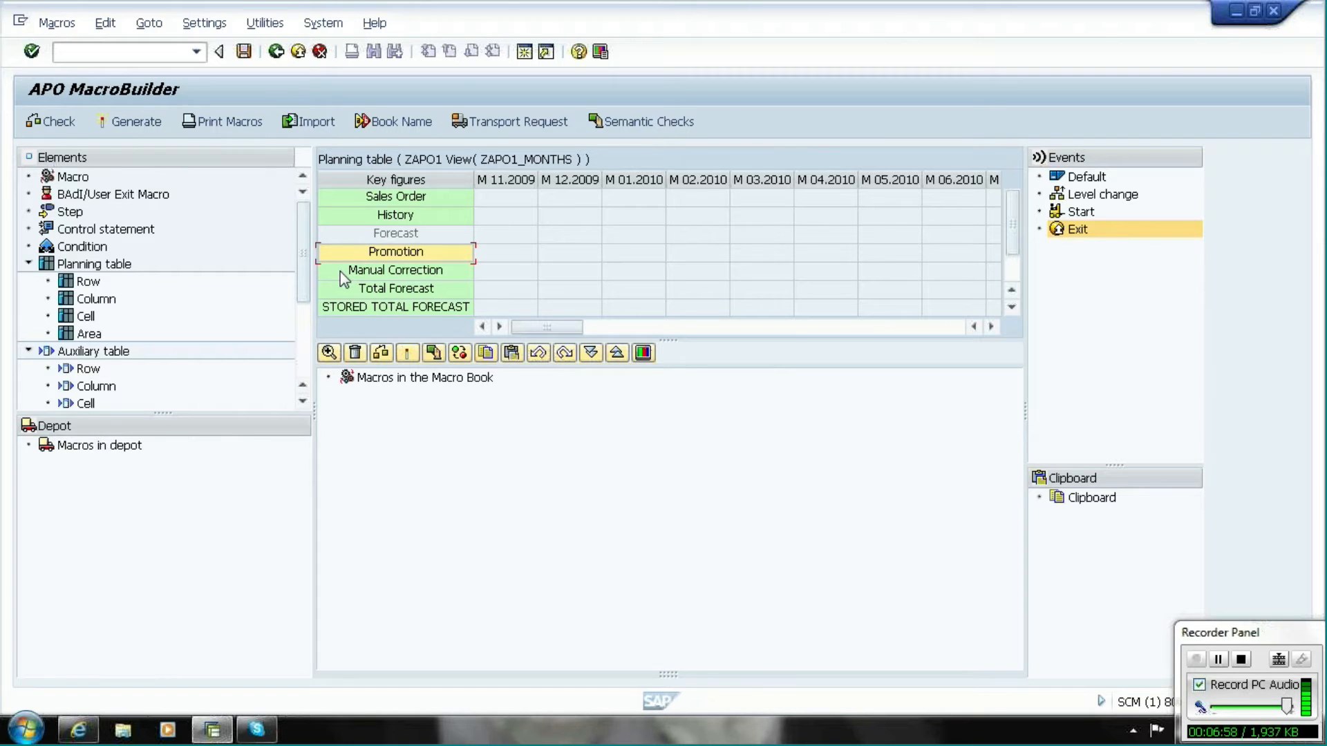
{"action": "left_click", "coordinate": [343, 273]}
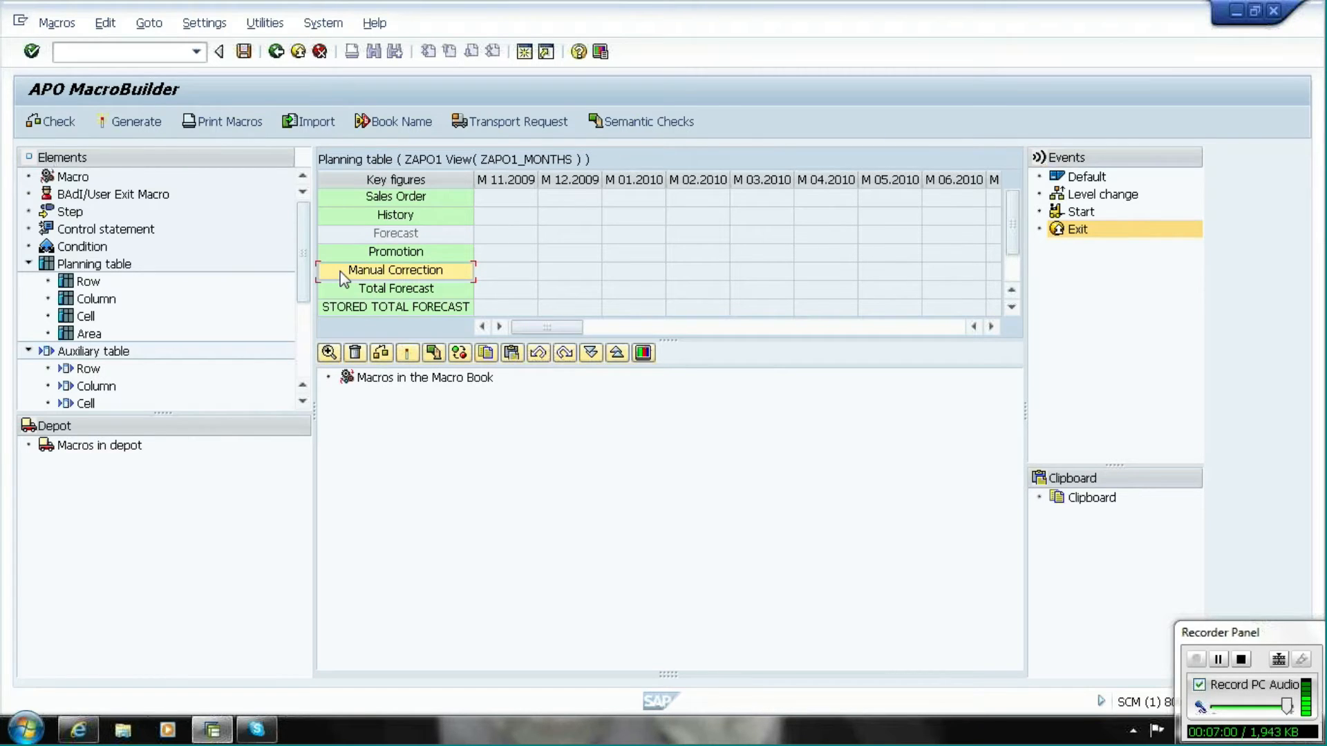
{"action": "left_click", "coordinate": [367, 295]}
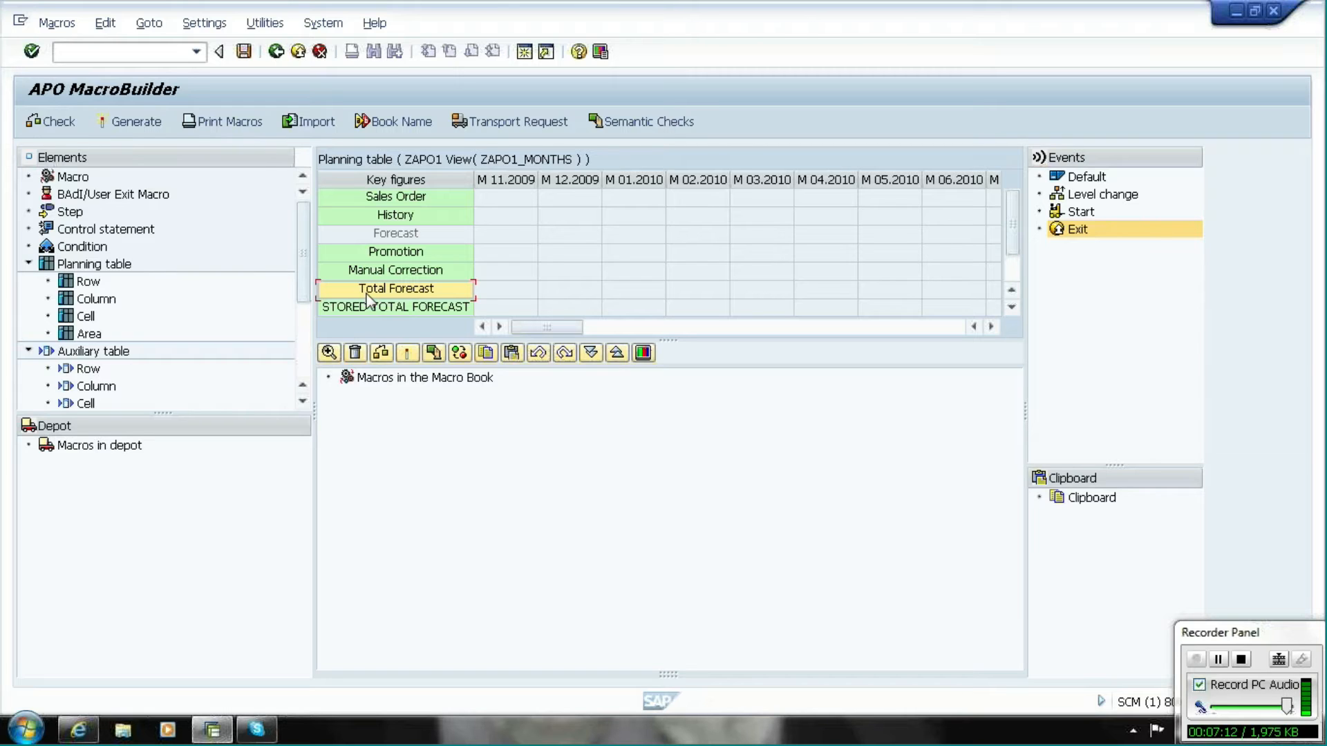
Add a new macro to the macro book with the descriptive text TOTAL FORECAST
{"action": "left_click", "coordinate": [65, 181]}
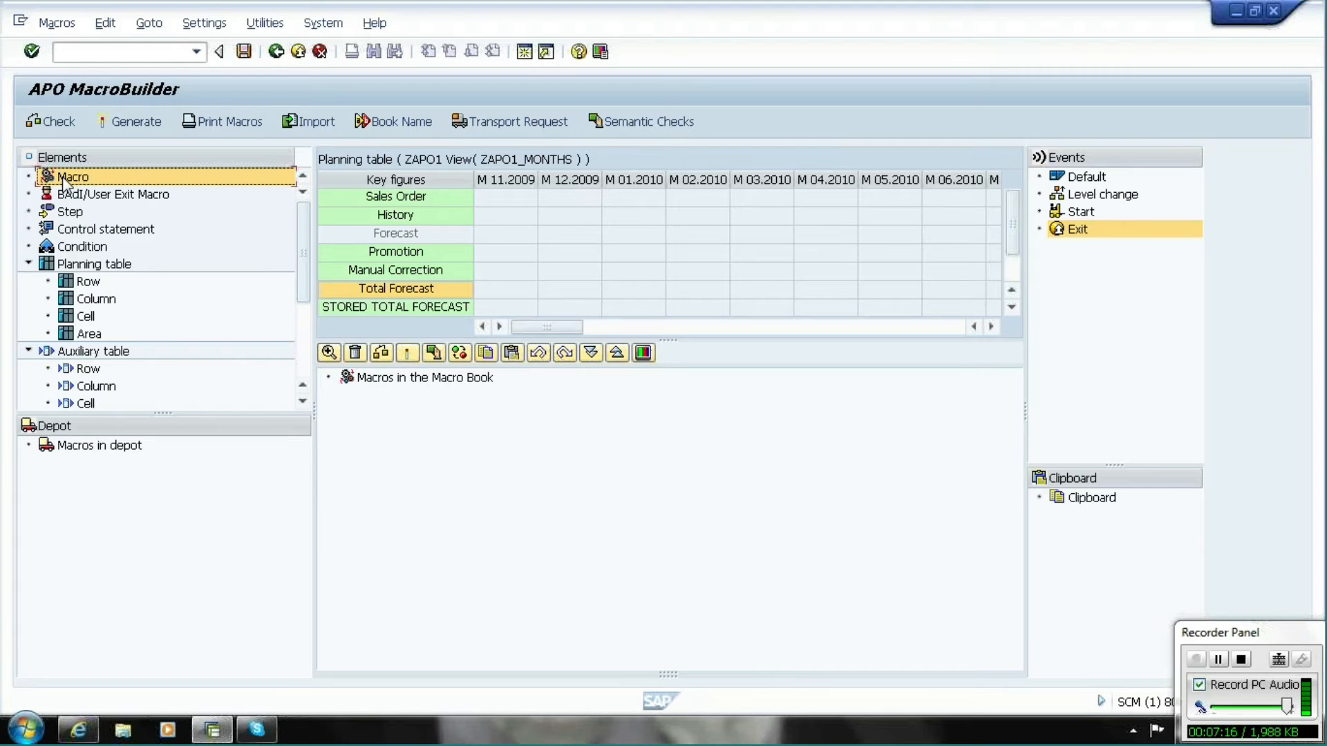
{"action": "left_click_drag", "start_coordinate": [66, 181], "coordinate": [398, 379]}
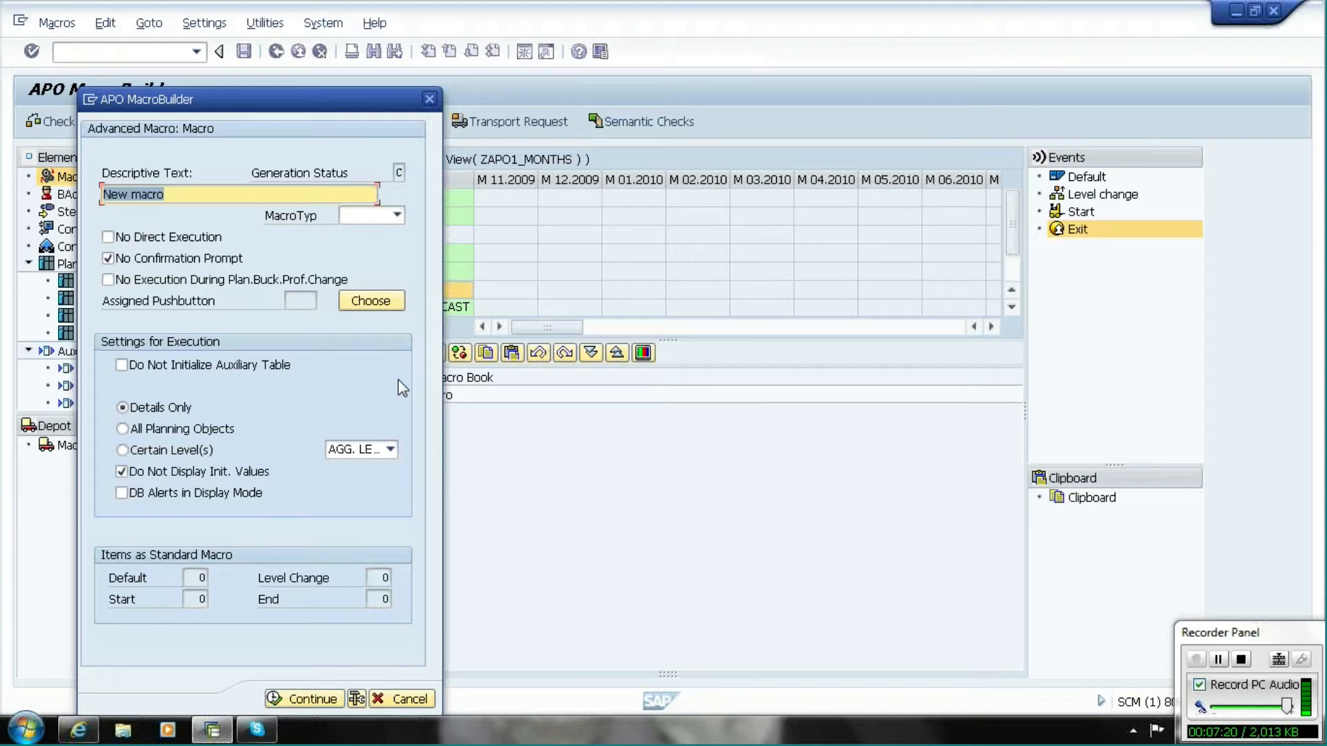
{"action": "type", "text": "to"}
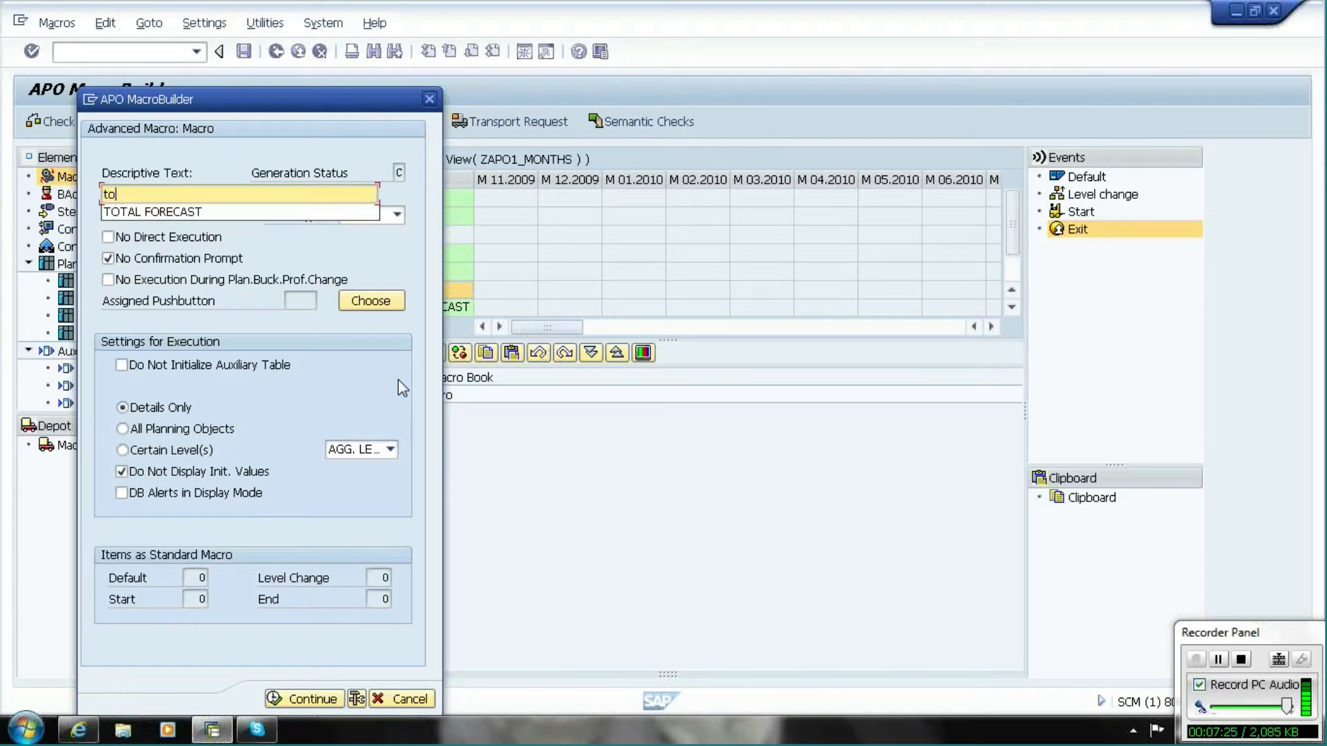
{"action": "left_click", "coordinate": [232, 215]}
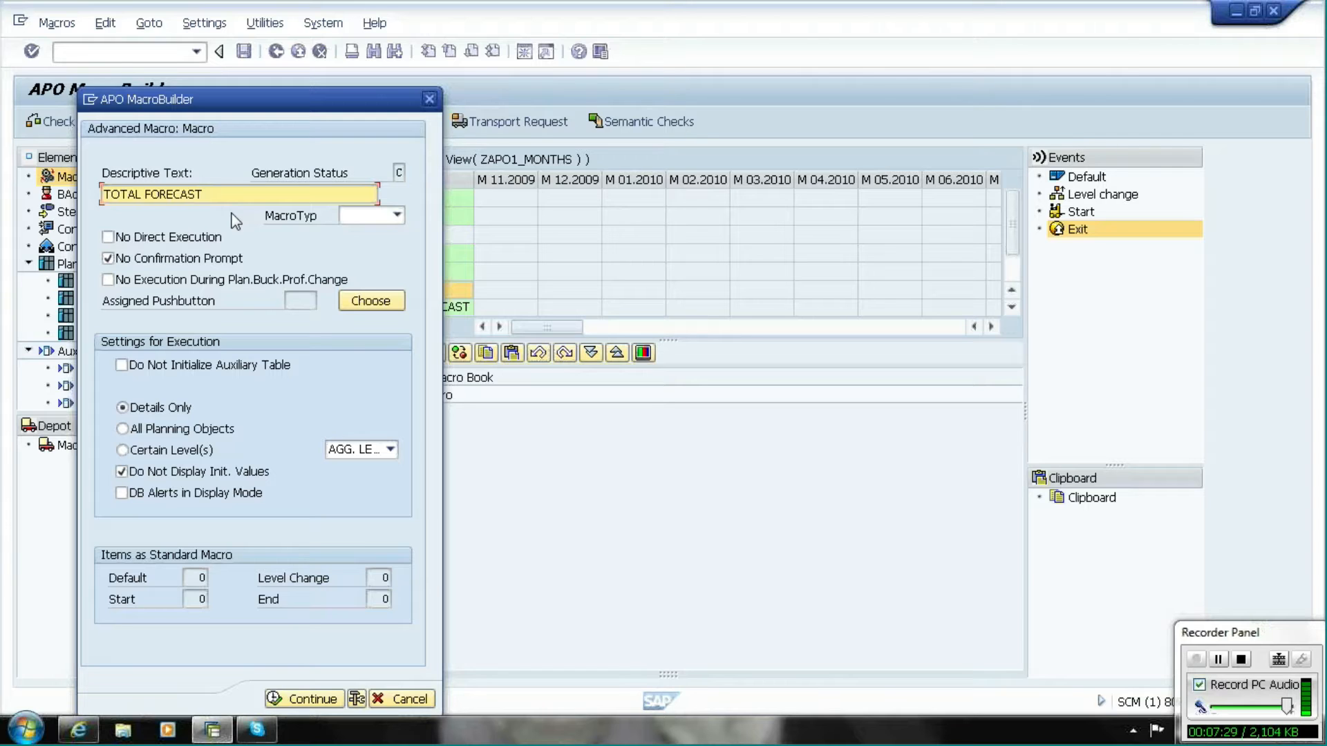
Review the macro type and aggregation level choices, and accept the macro's attributes with Details Only execution and no macro type
{"action": "left_click", "coordinate": [397, 217]}
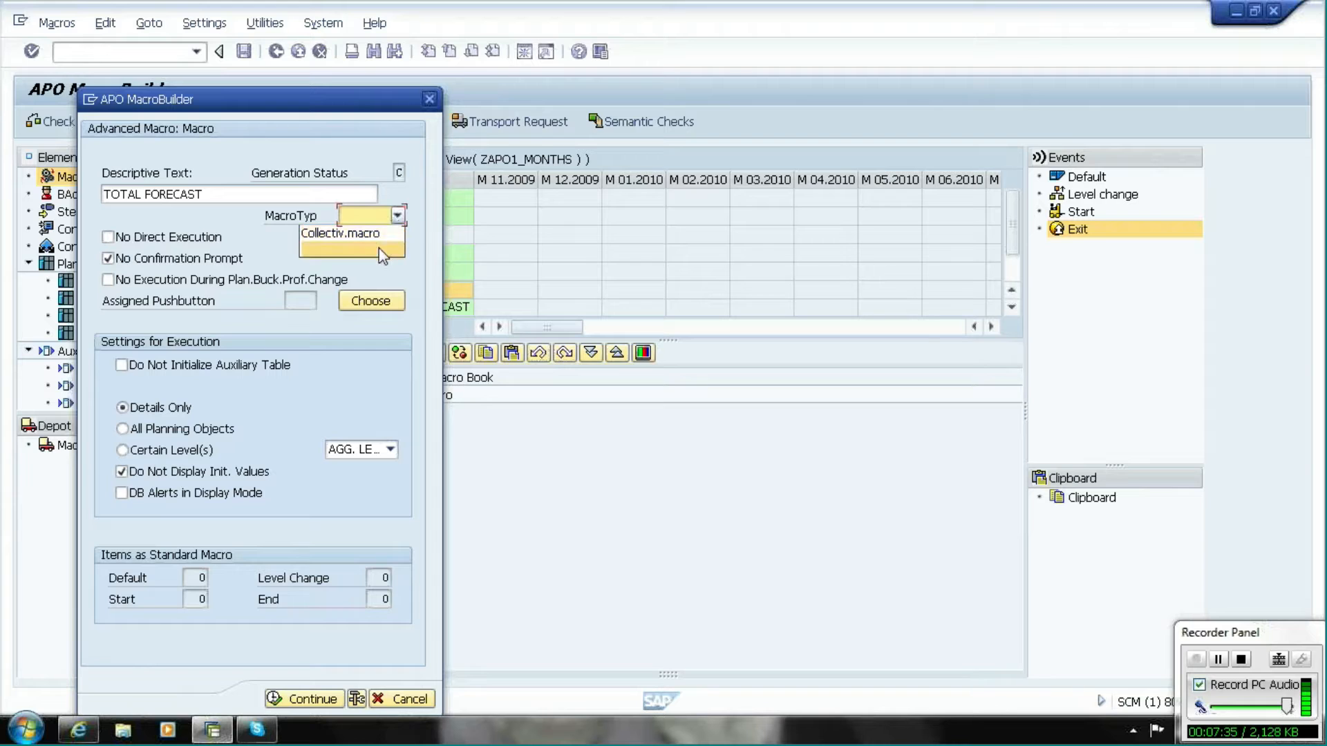
{"action": "left_click", "coordinate": [418, 237]}
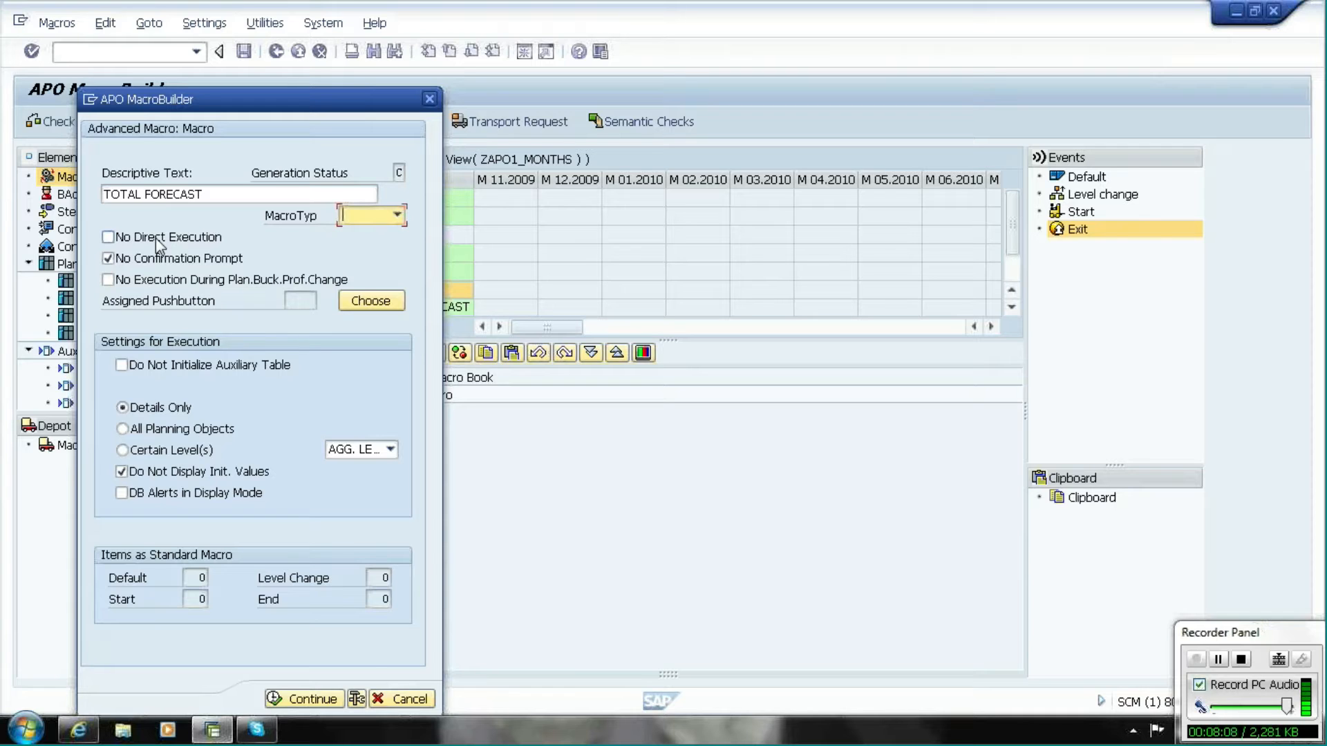
{"action": "left_click", "coordinate": [390, 450]}
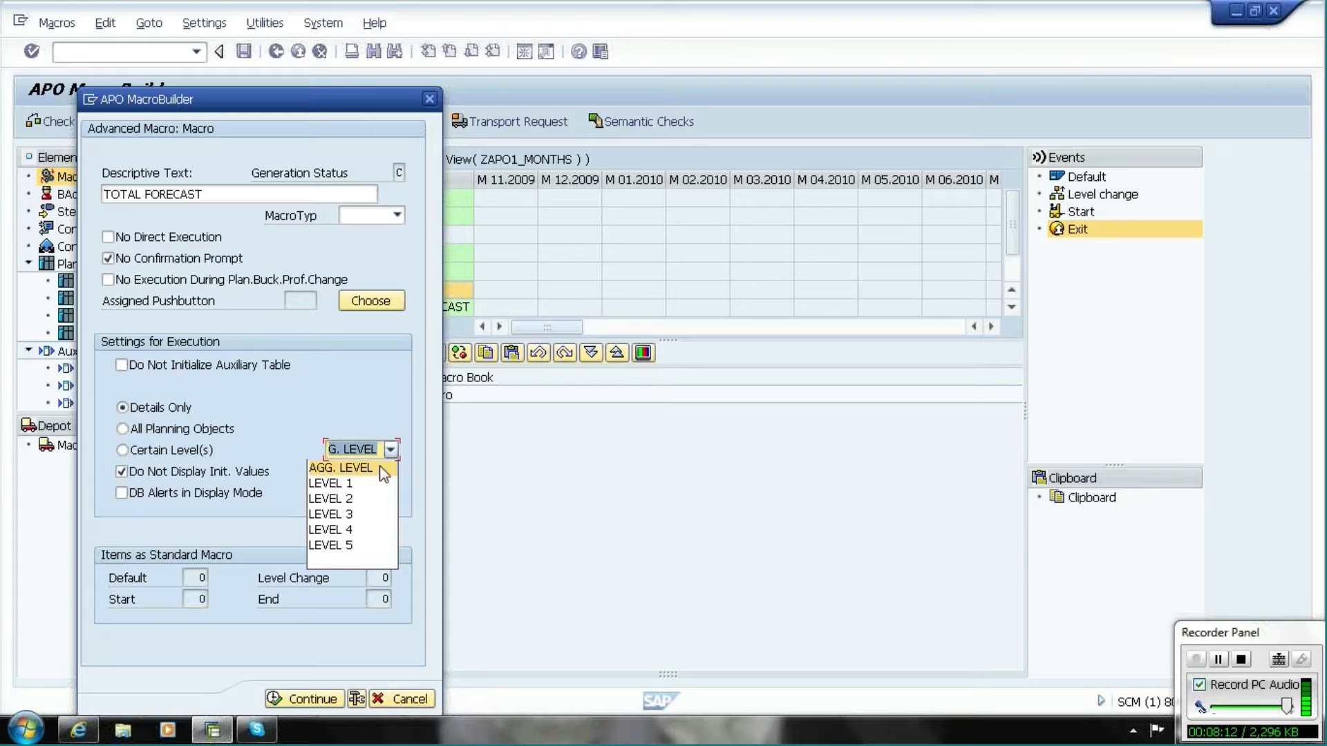
{"action": "left_click", "coordinate": [424, 477]}
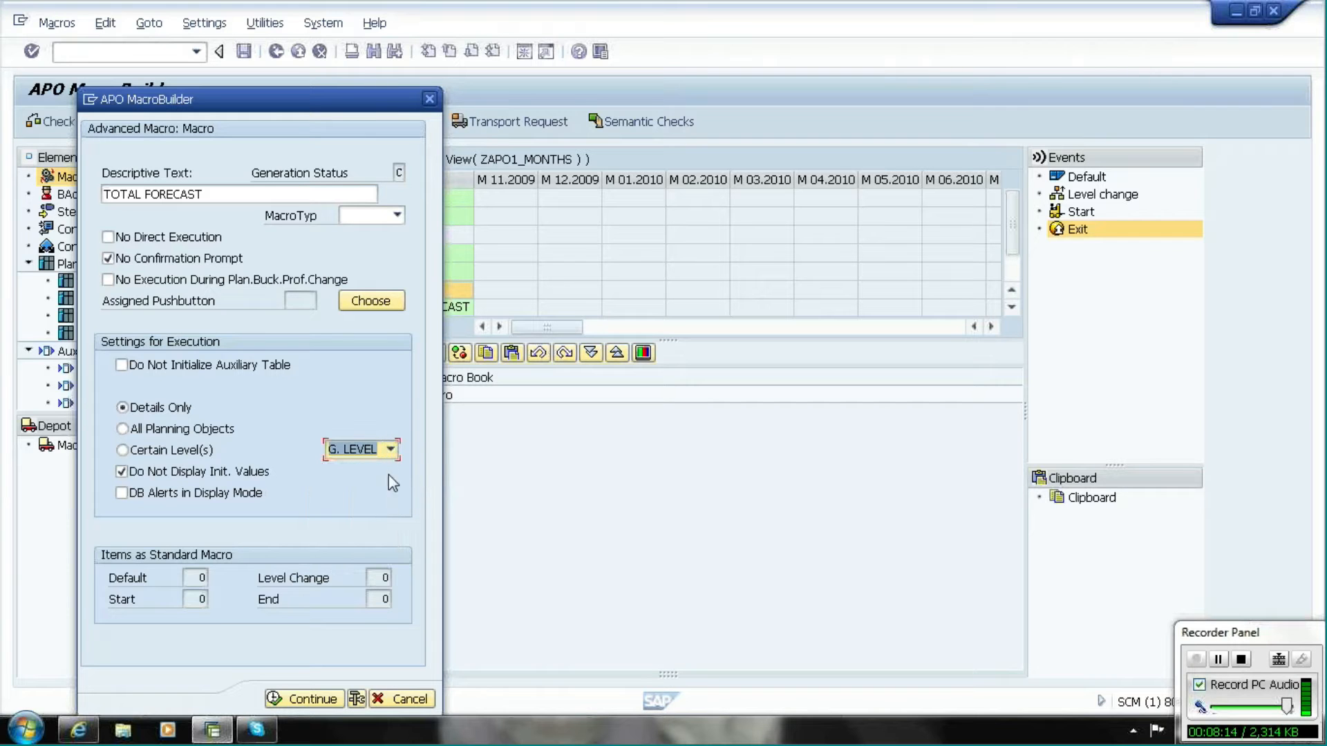
{"action": "left_click", "coordinate": [331, 705]}
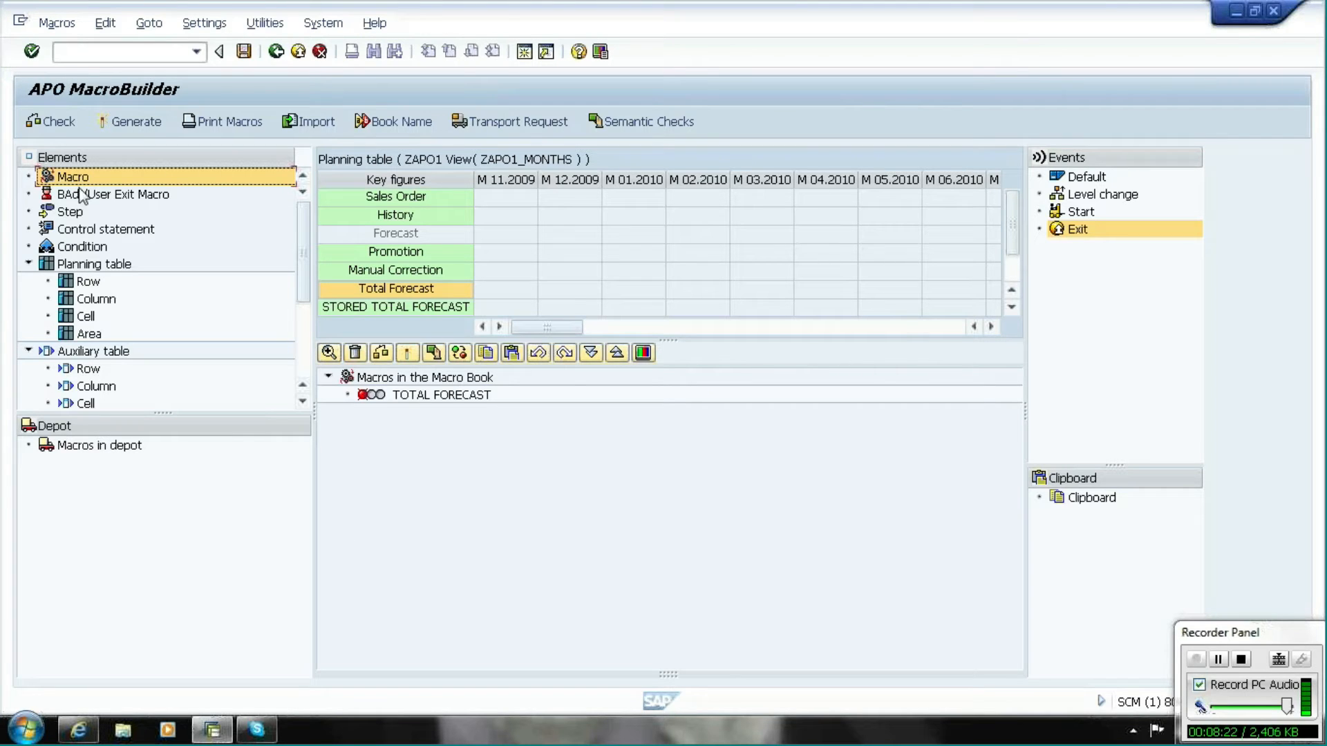
Add a step with the descriptive text TOTAL FORECAST to the TOTAL FORECAST macro and make its processing area User-Defined
{"action": "left_click", "coordinate": [72, 213]}
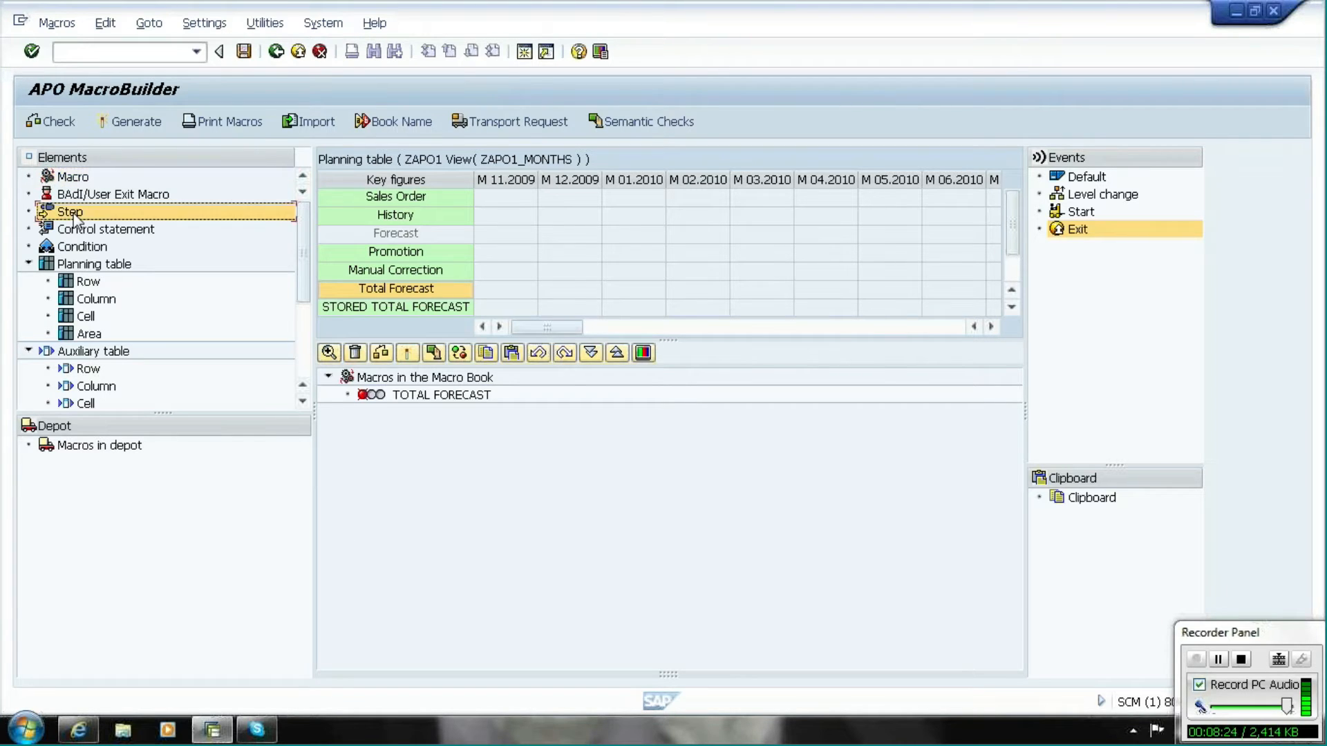
{"action": "left_click_drag", "start_coordinate": [73, 215], "coordinate": [435, 400]}
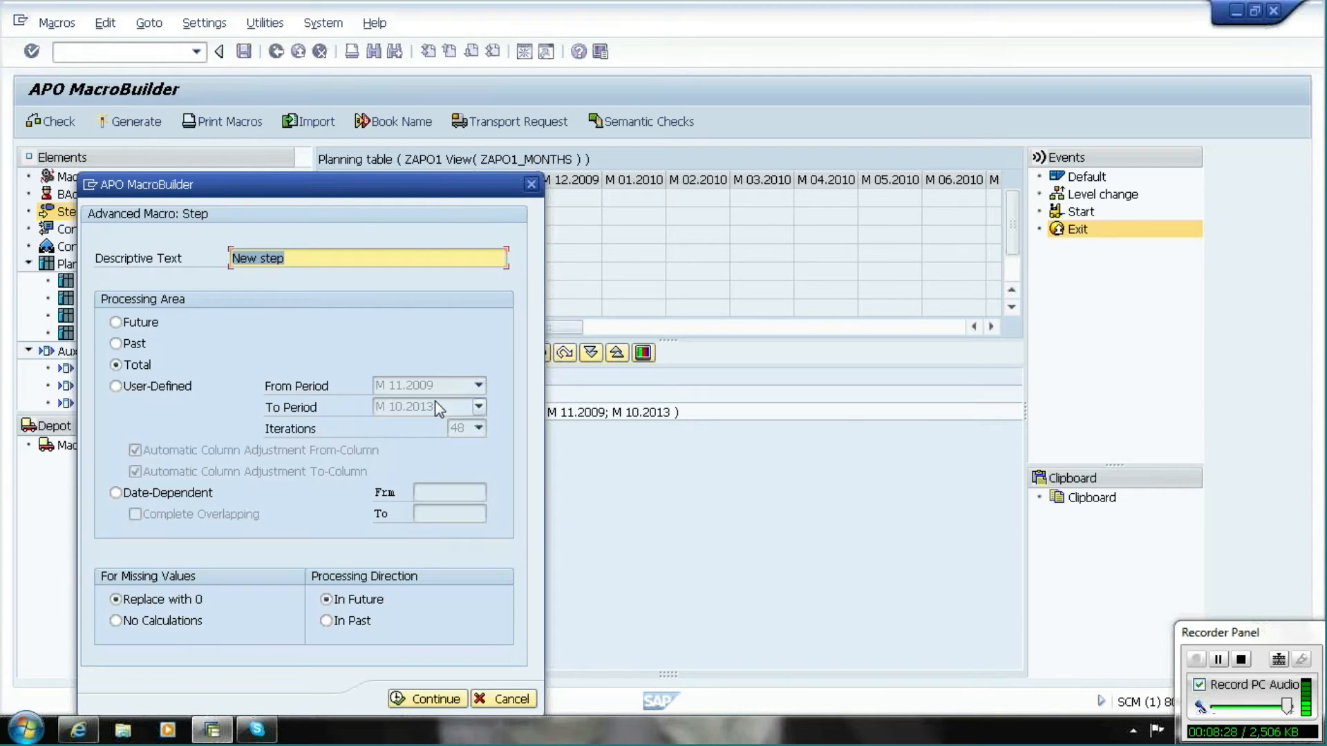
{"action": "type", "text": "TOTAL FORECAST"}
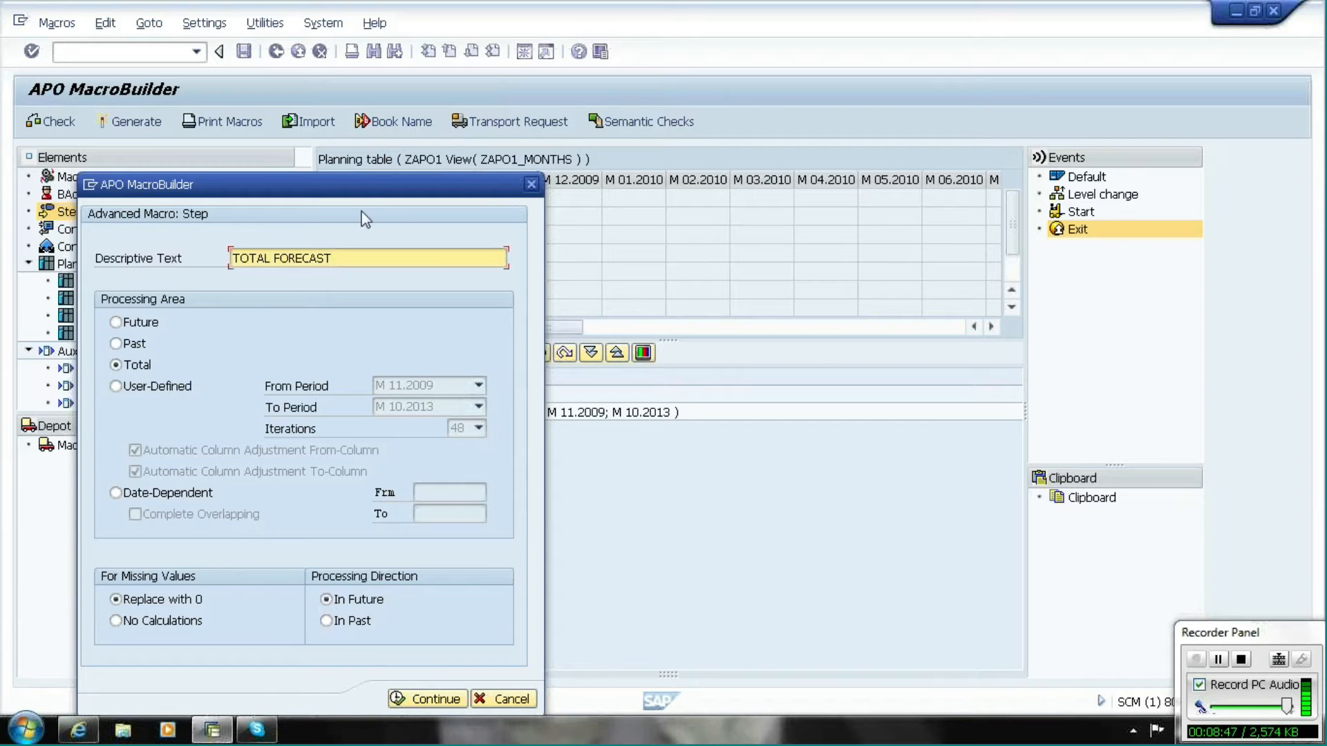
{"action": "left_click_drag", "start_coordinate": [369, 191], "coordinate": [274, 207]}
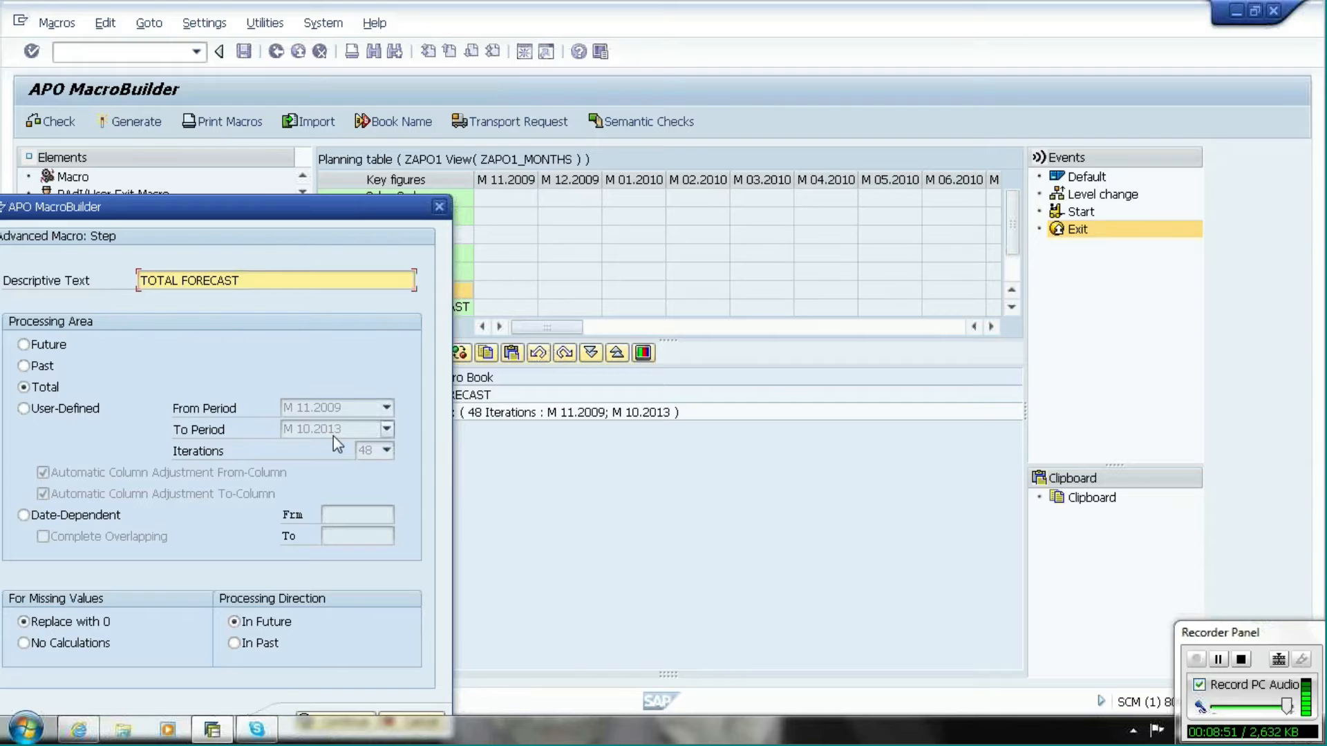
{"action": "left_click_drag", "start_coordinate": [260, 219], "coordinate": [391, 153]}
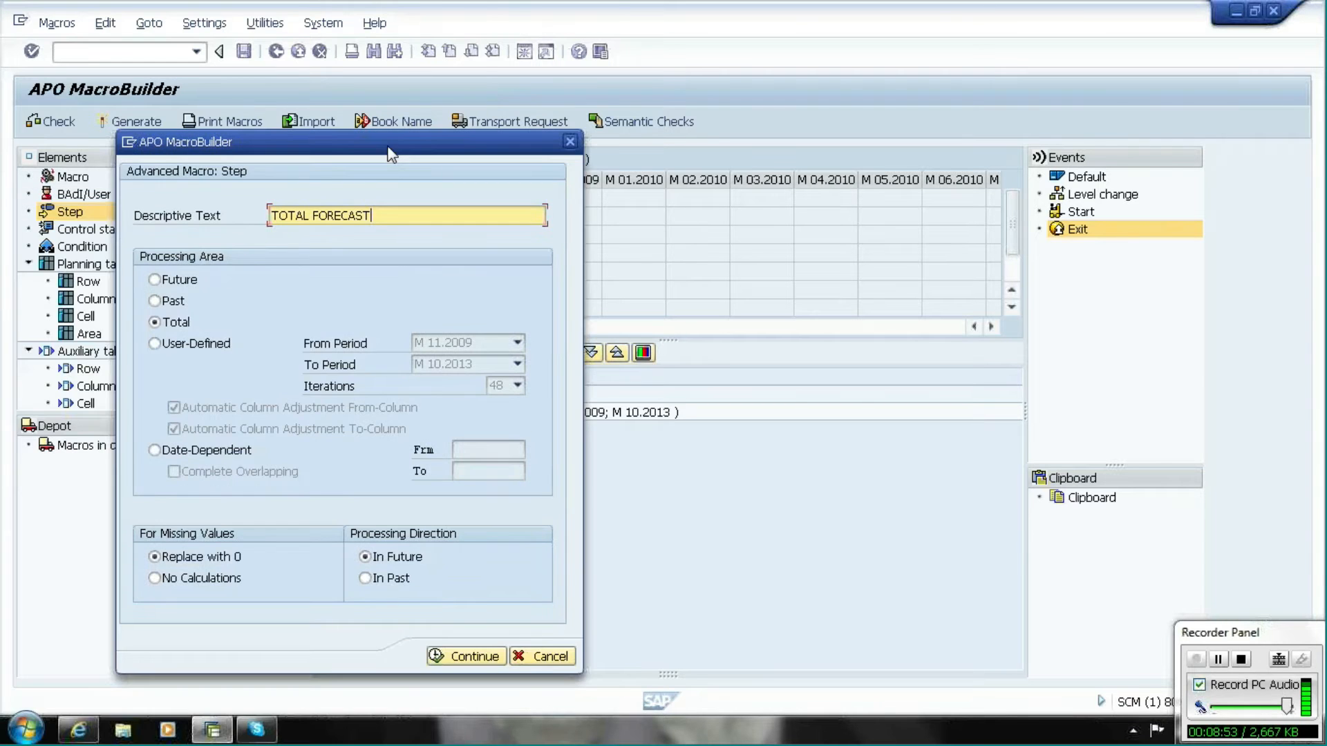
{"action": "left_click", "coordinate": [220, 349]}
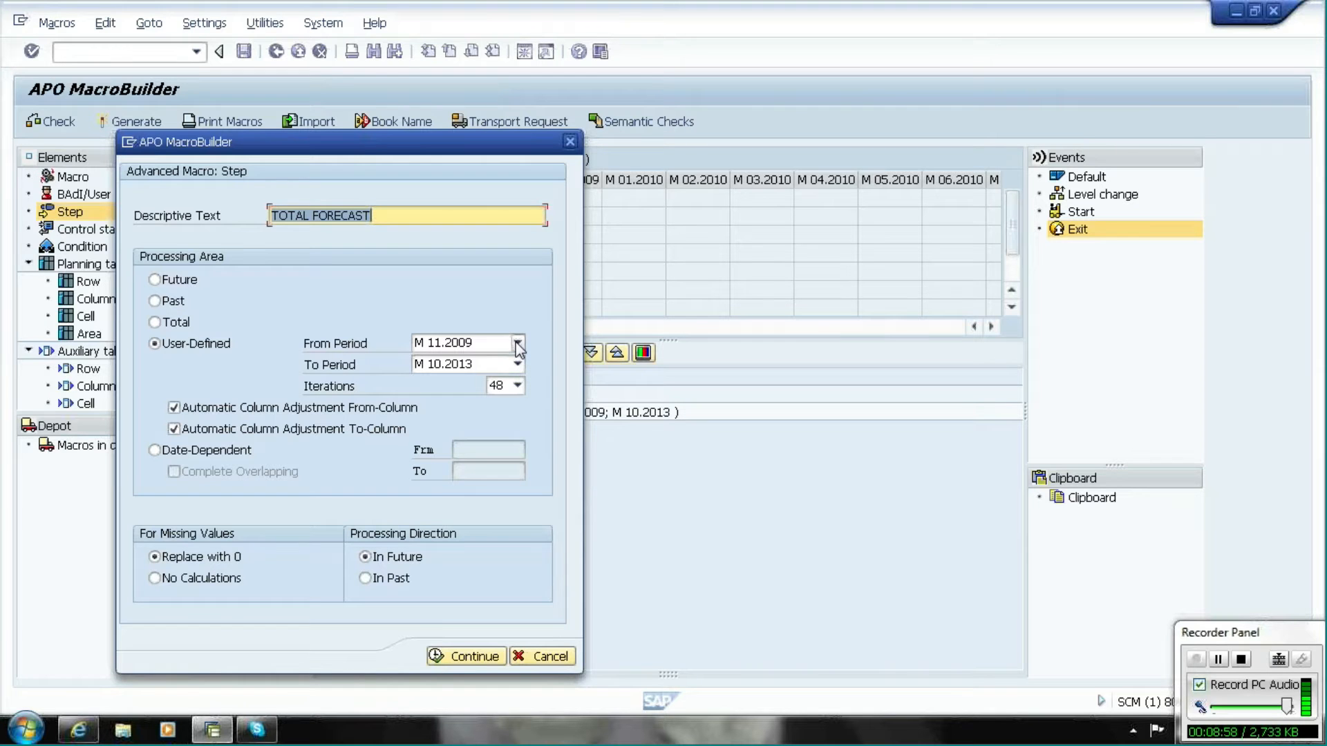
Set the From Period of the step's processing area to M 10.2011
{"action": "left_click", "coordinate": [518, 344]}
{"action": "left_click_drag", "start_coordinate": [519, 363], "coordinate": [519, 413]}
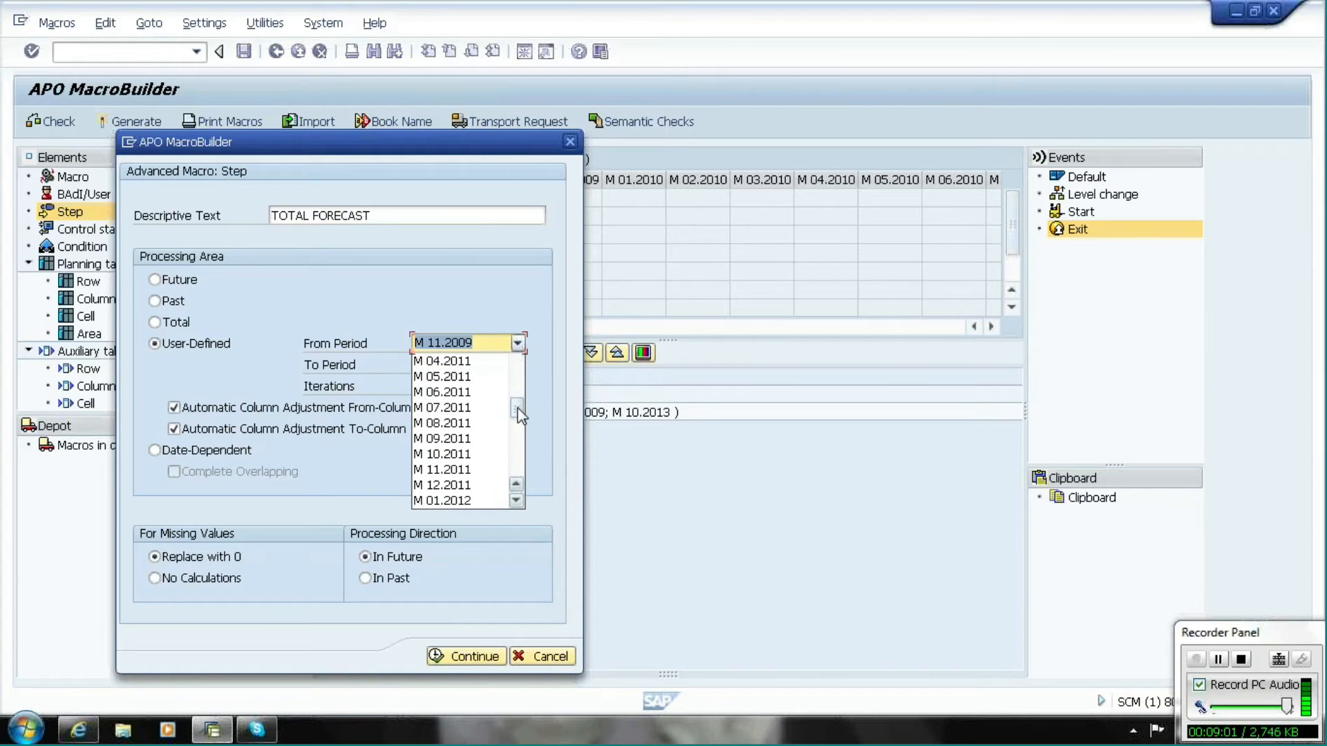
{"action": "left_click", "coordinate": [461, 454]}
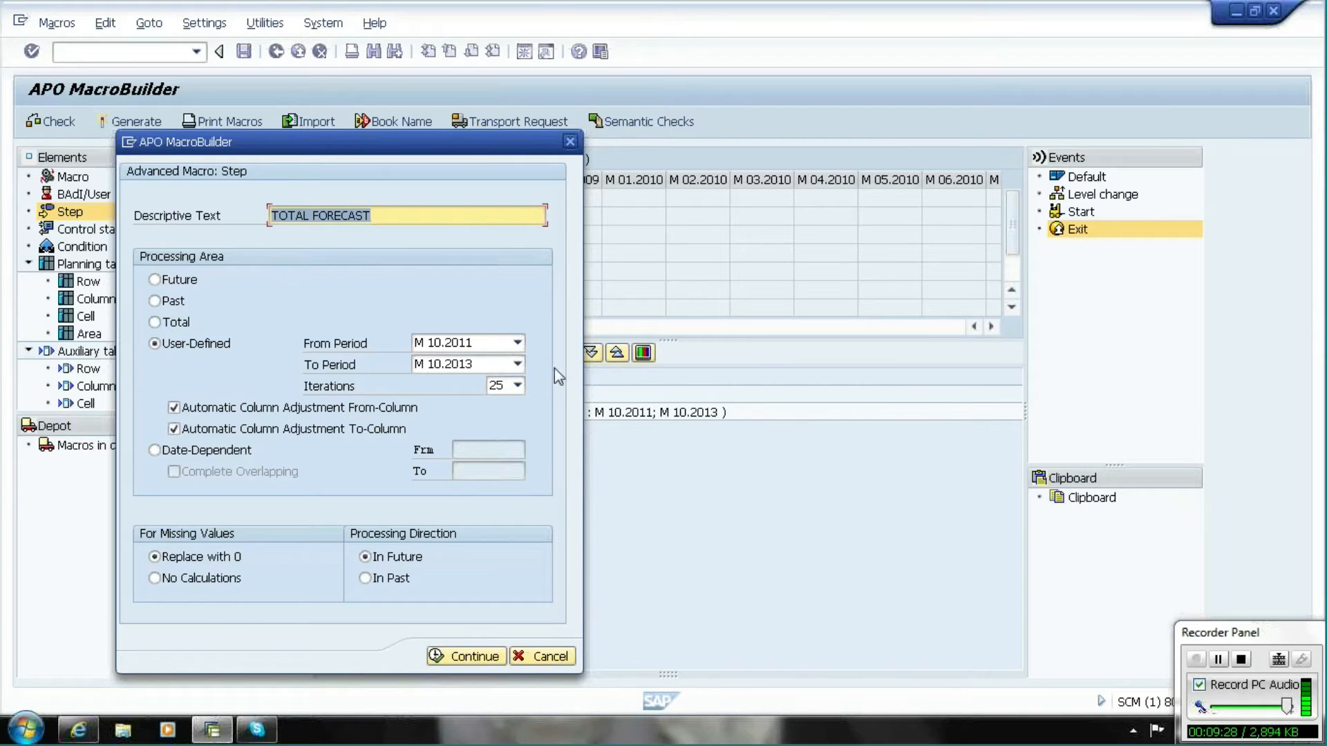
Set the step's From Period to M 11.2009 and accept the step attributes
{"action": "left_click", "coordinate": [518, 342]}
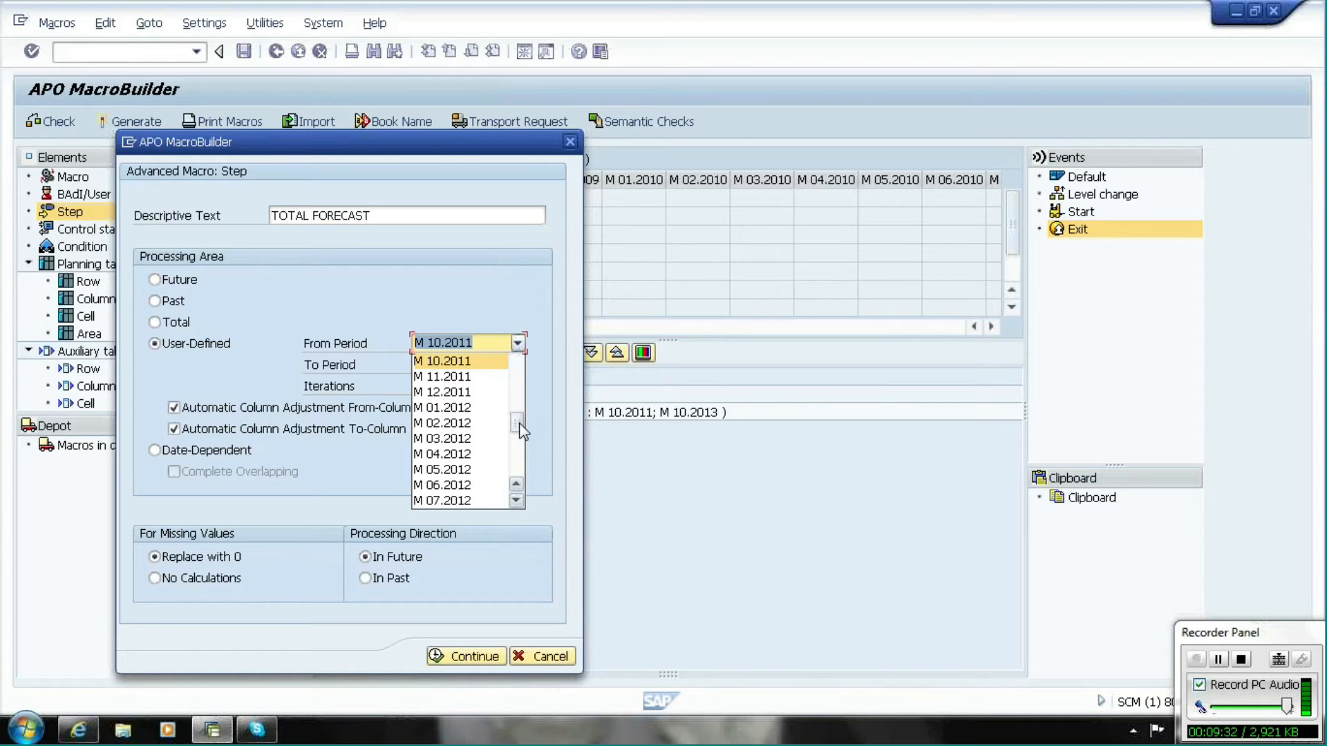
{"action": "scroll", "coordinate": [518, 353], "scroll_direction": "up", "scroll_amount": 8}
{"action": "left_click", "coordinate": [456, 365]}
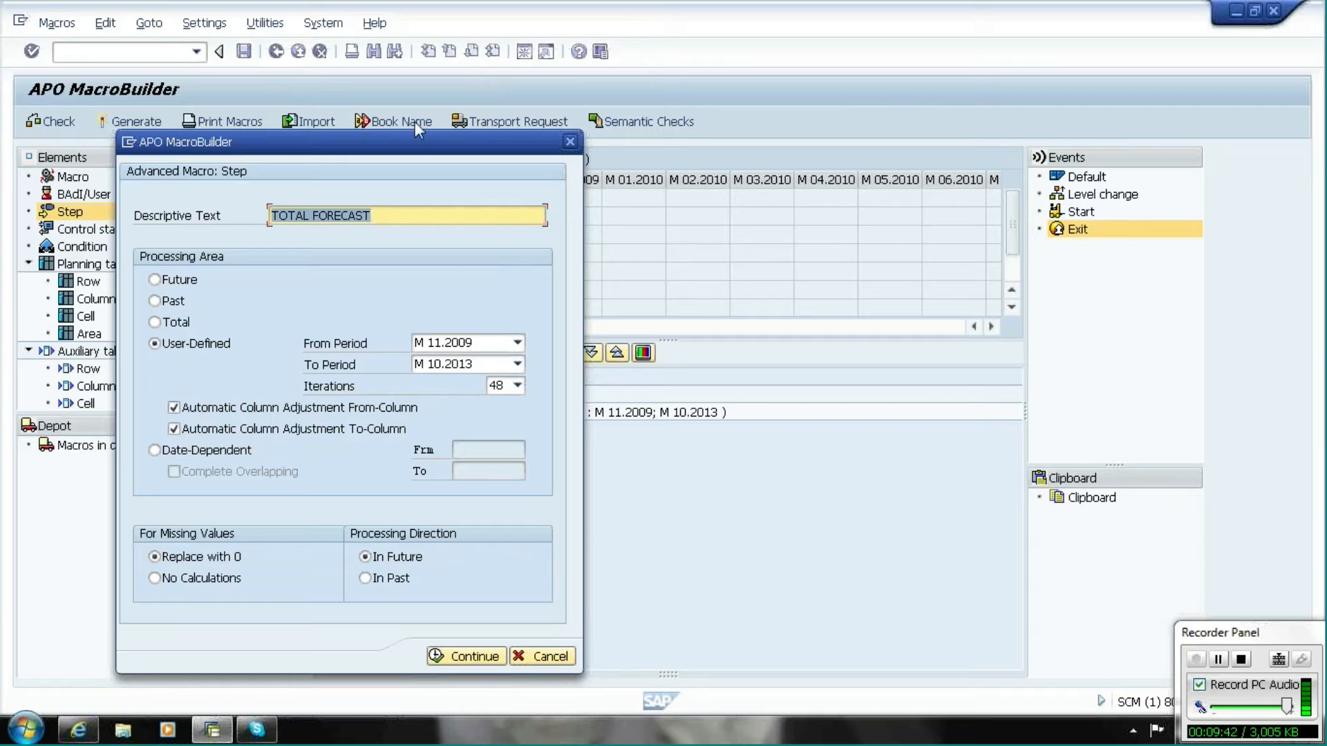
{"action": "left_click_drag", "start_coordinate": [413, 142], "coordinate": [319, 176]}
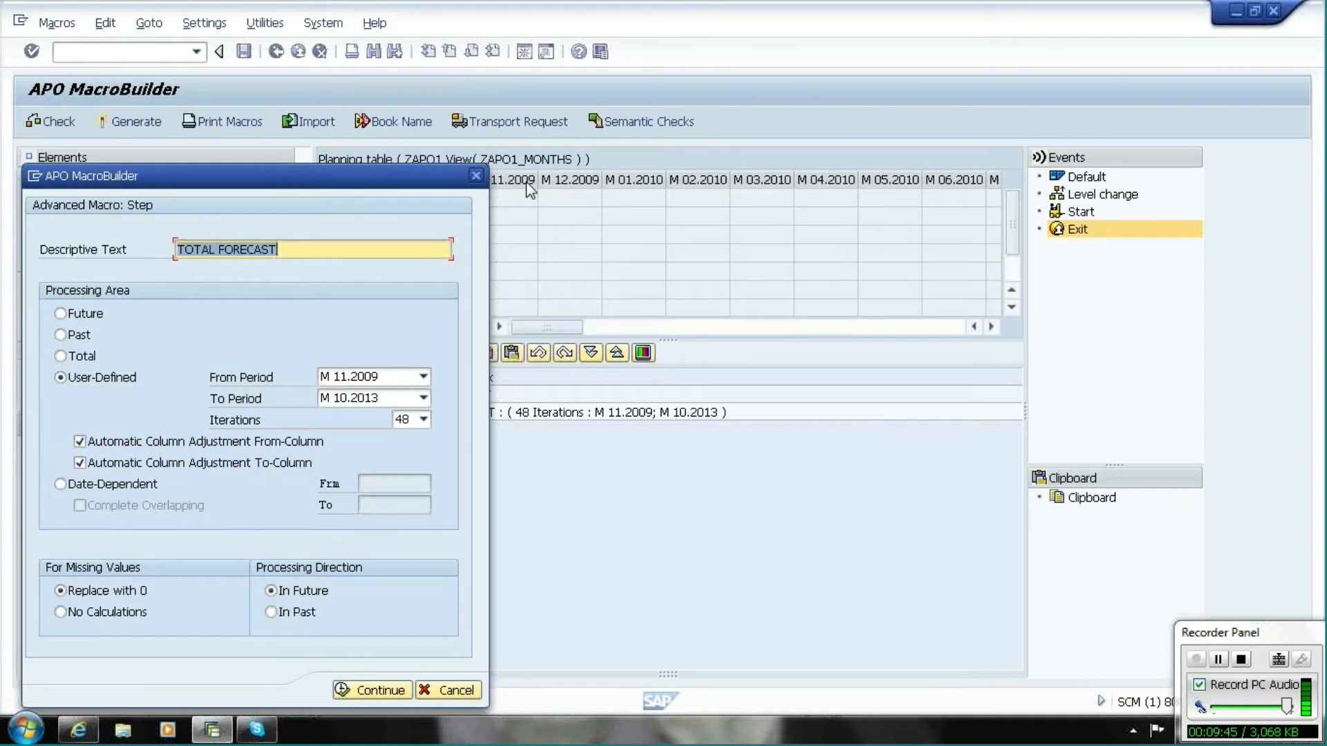
{"action": "left_click_drag", "start_coordinate": [278, 178], "coordinate": [451, 12]}
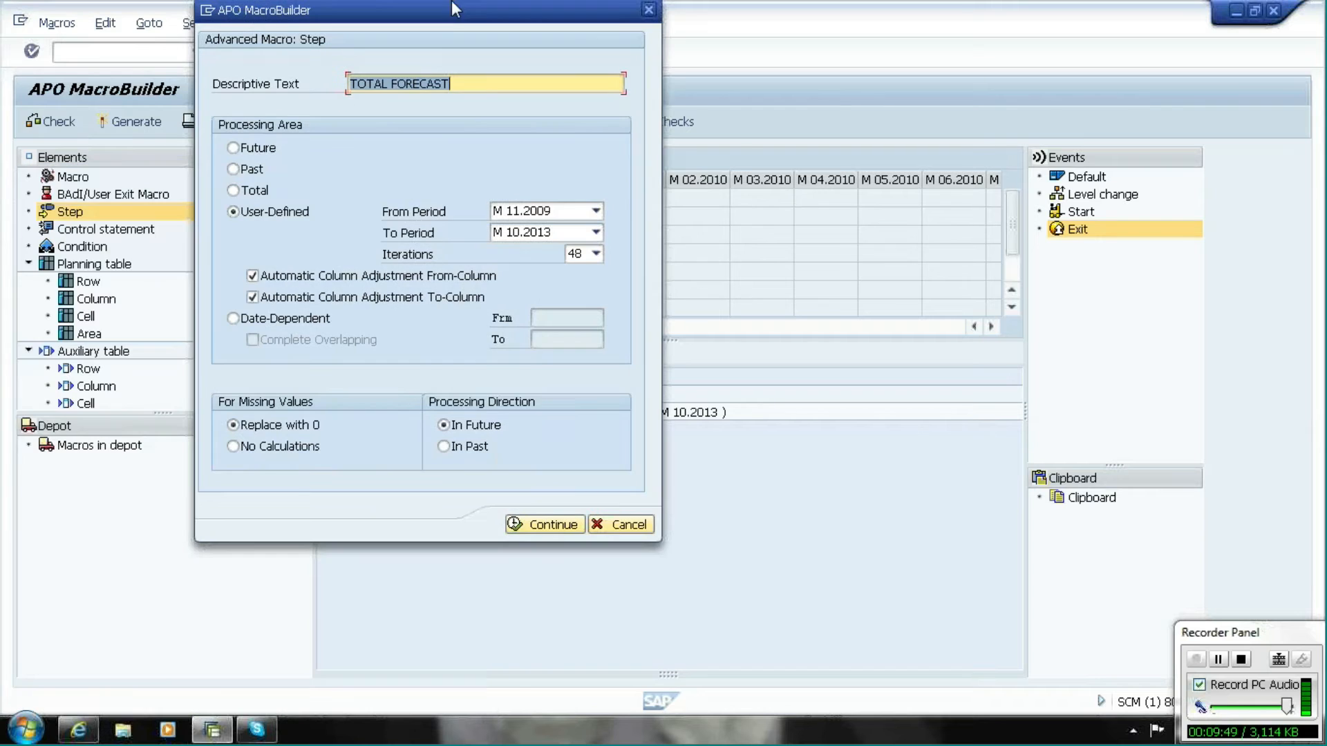
{"action": "left_click", "coordinate": [553, 525]}
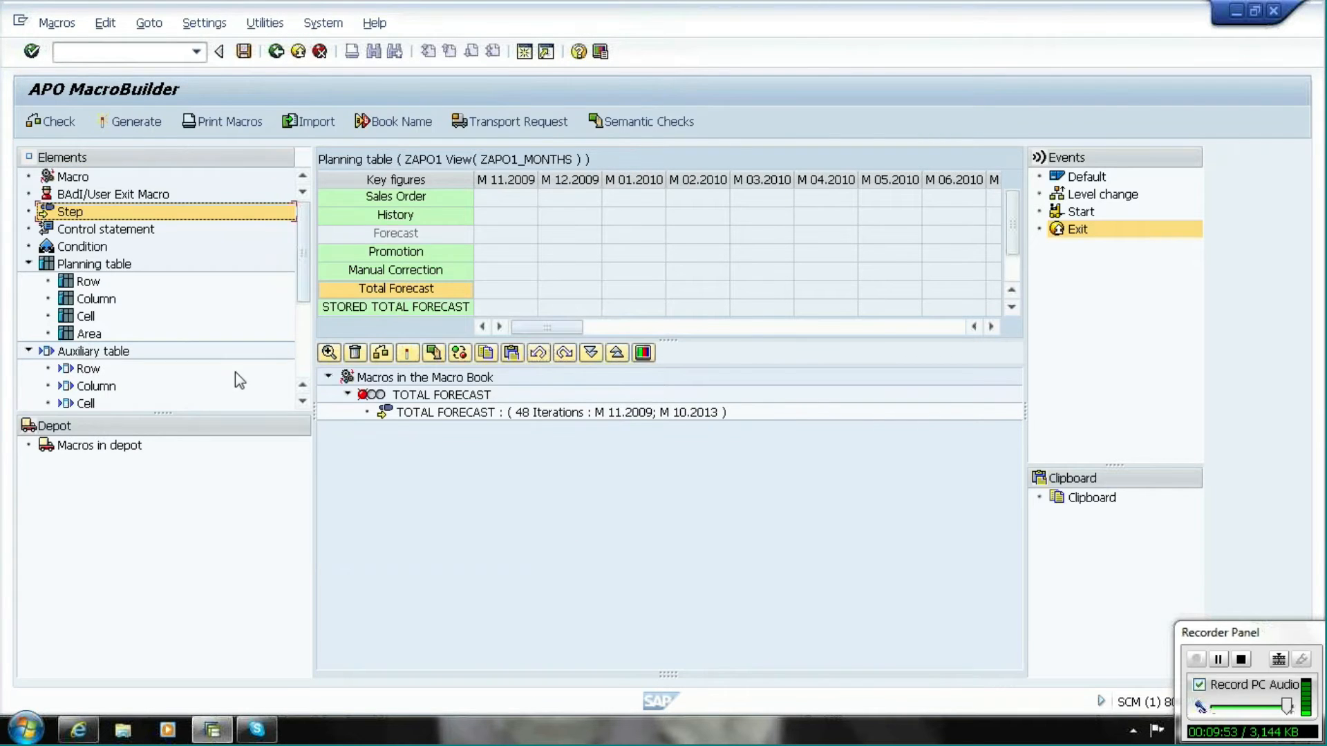
Add a planning table results row for Total Forecast beneath the TOTAL FORECAST step
{"action": "left_click", "coordinate": [84, 283]}
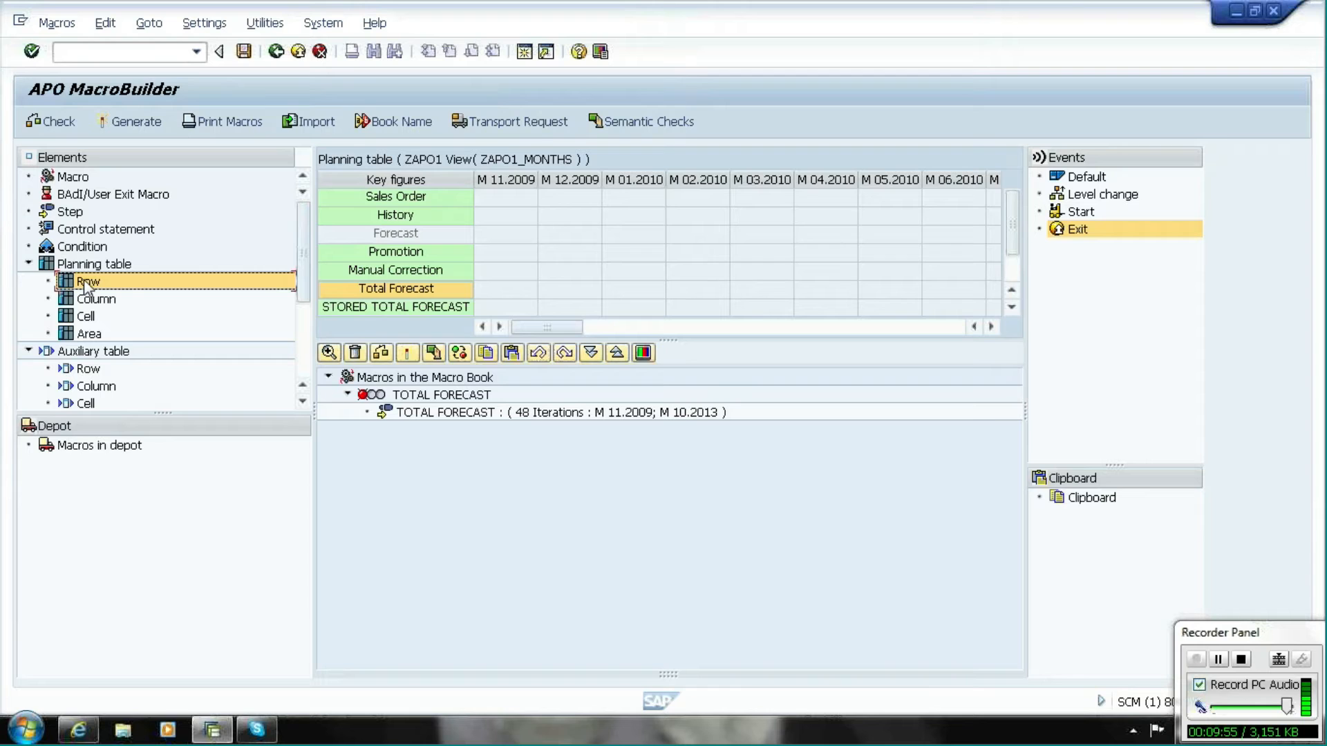
{"action": "left_click_drag", "start_coordinate": [84, 279], "coordinate": [425, 414]}
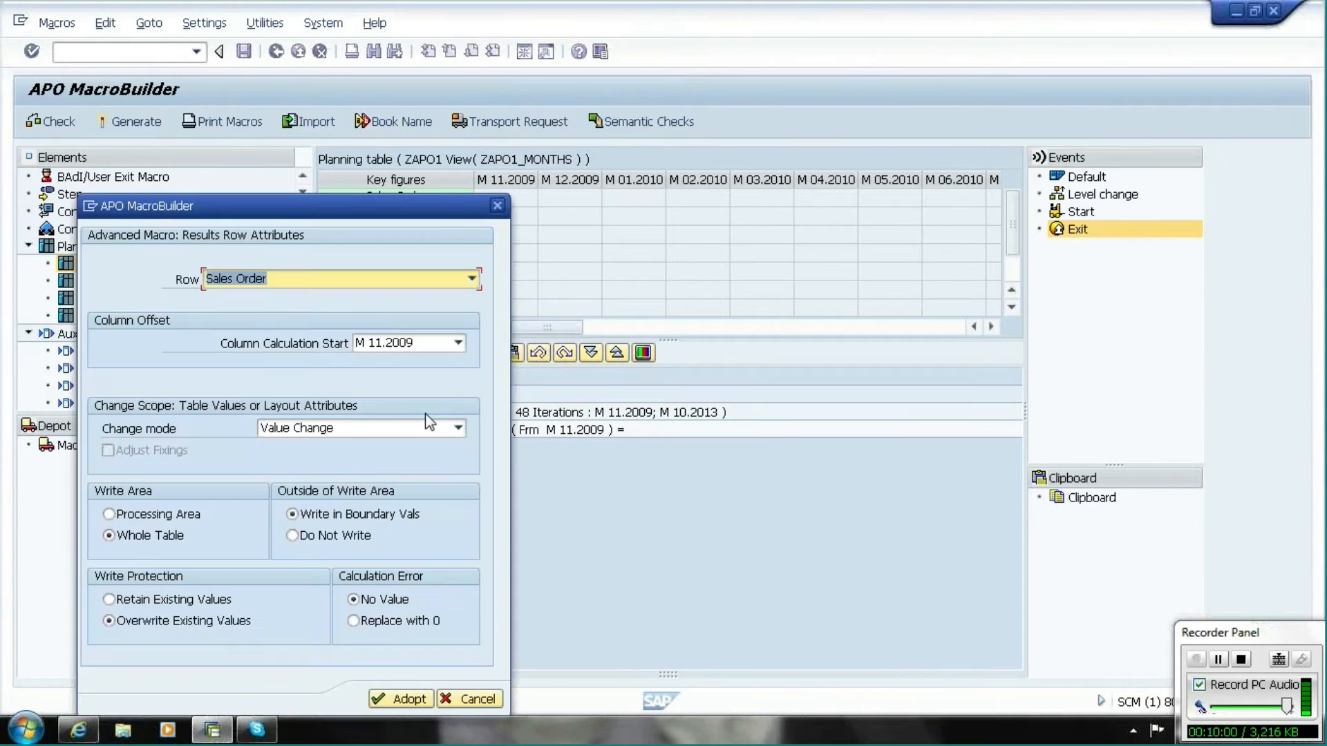
{"action": "left_click", "coordinate": [471, 279]}
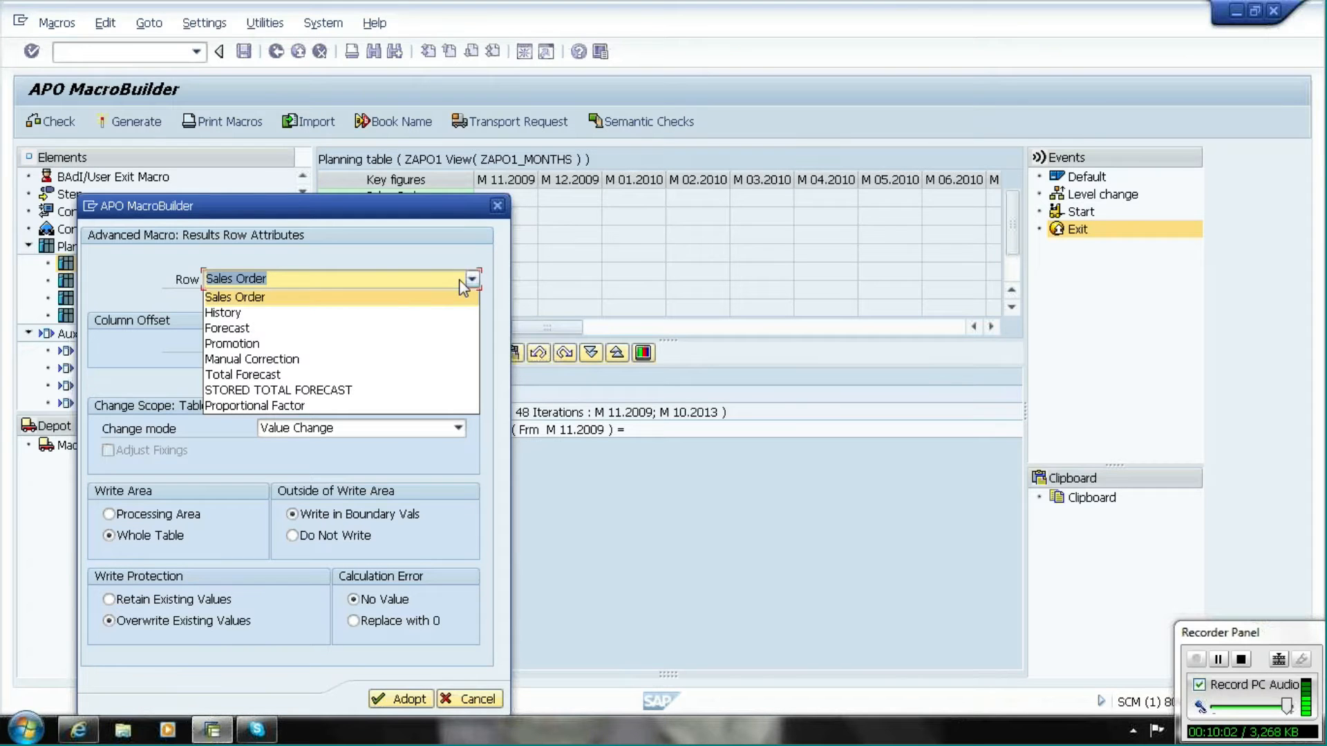
{"action": "left_click", "coordinate": [348, 377]}
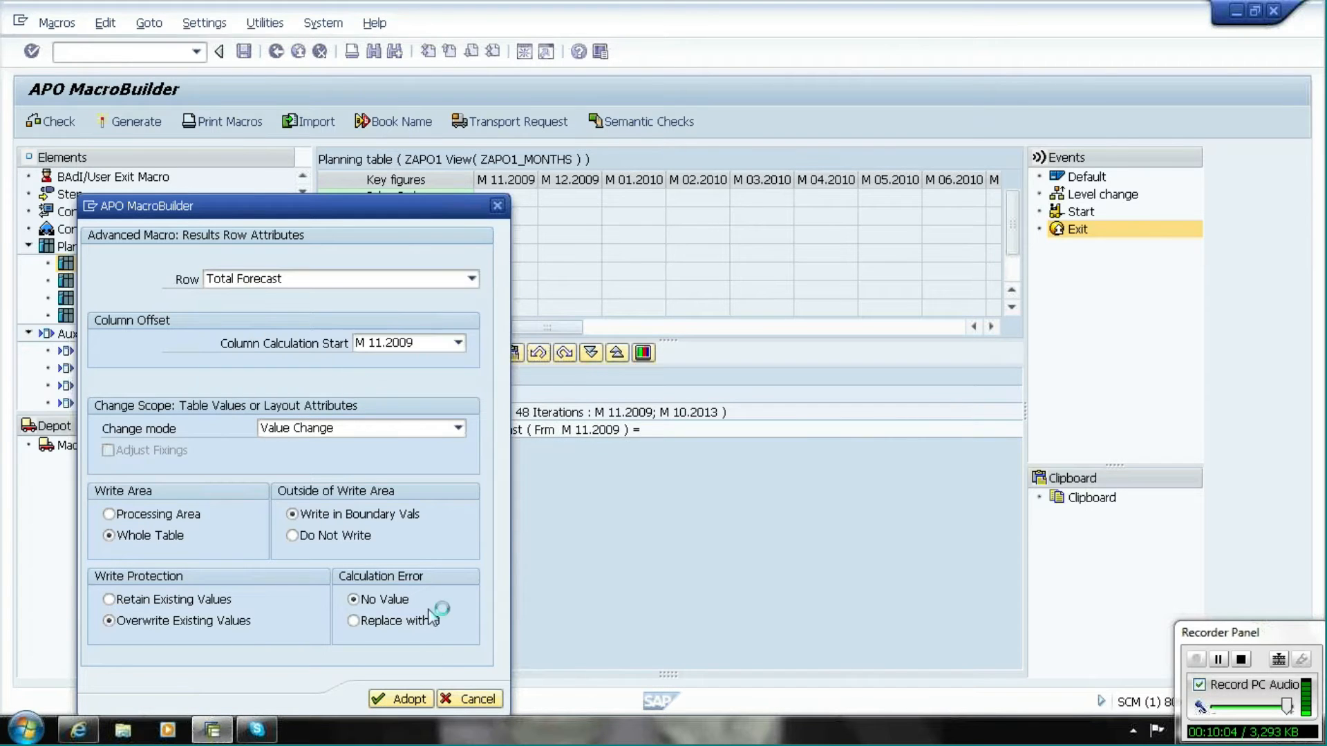
{"action": "left_click", "coordinate": [398, 698]}
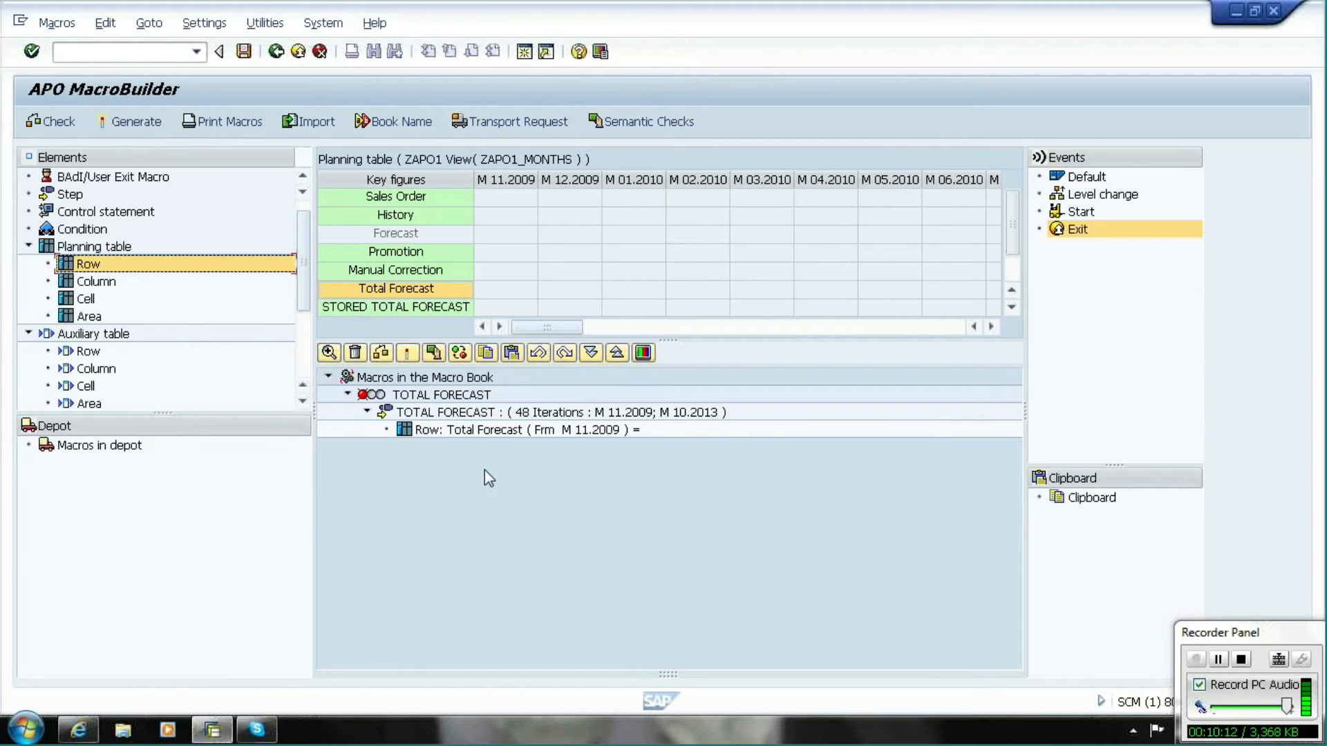
Create an argument row for the Forecast key figure one level below the Total Forecast results row
{"action": "left_click", "coordinate": [451, 412]}
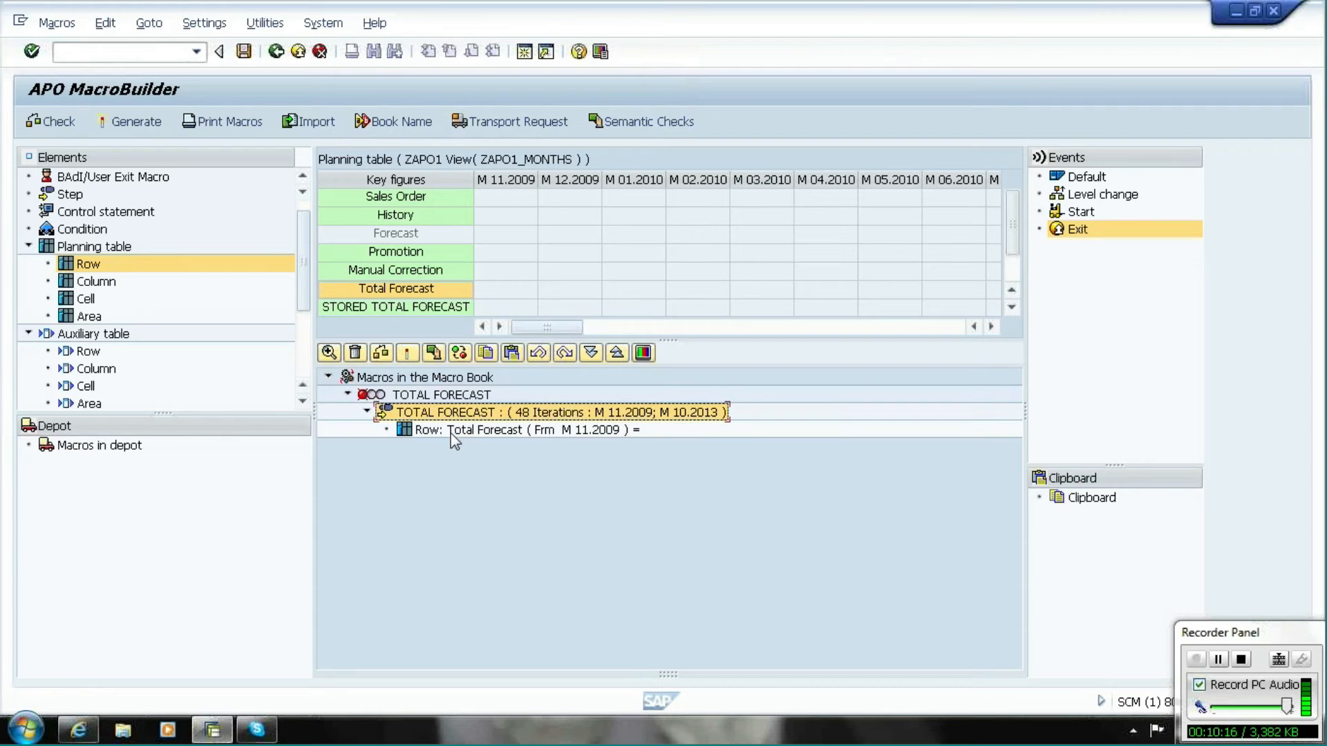
{"action": "left_click", "coordinate": [450, 435]}
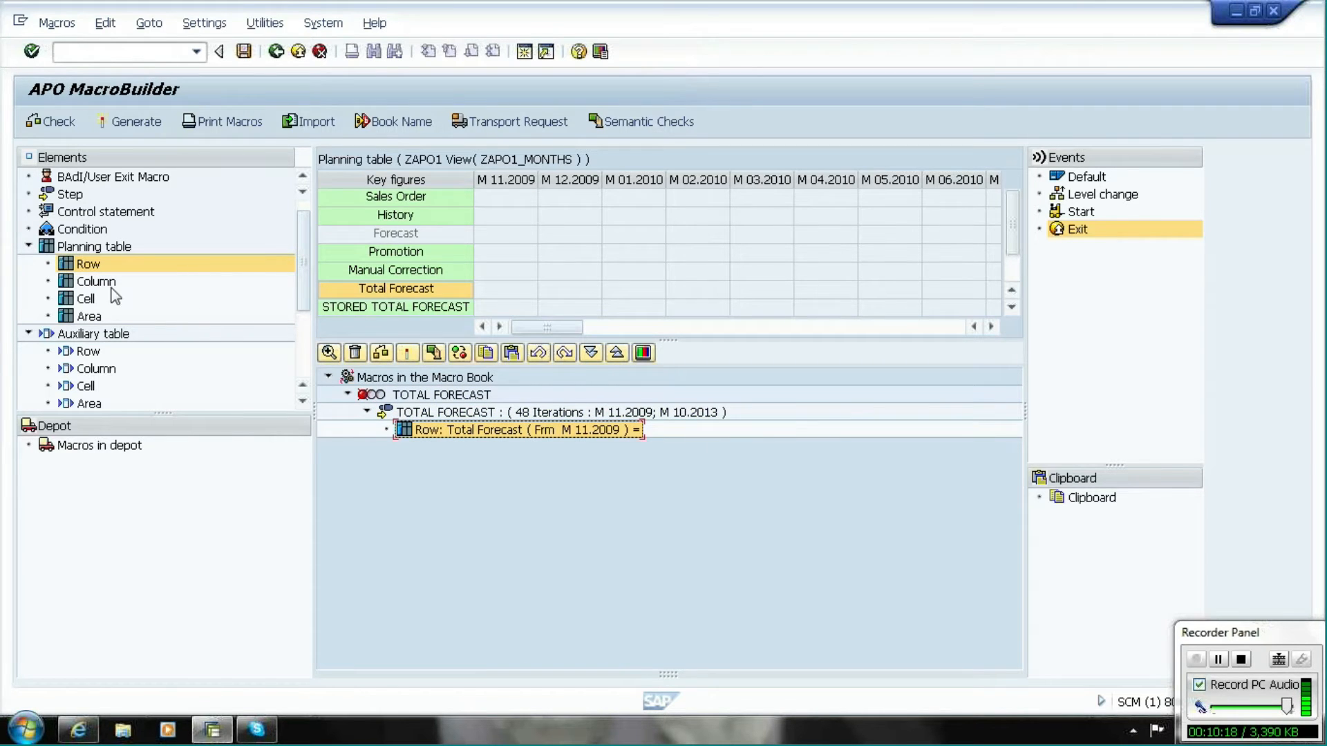
{"action": "left_click_drag", "start_coordinate": [88, 269], "coordinate": [496, 435]}
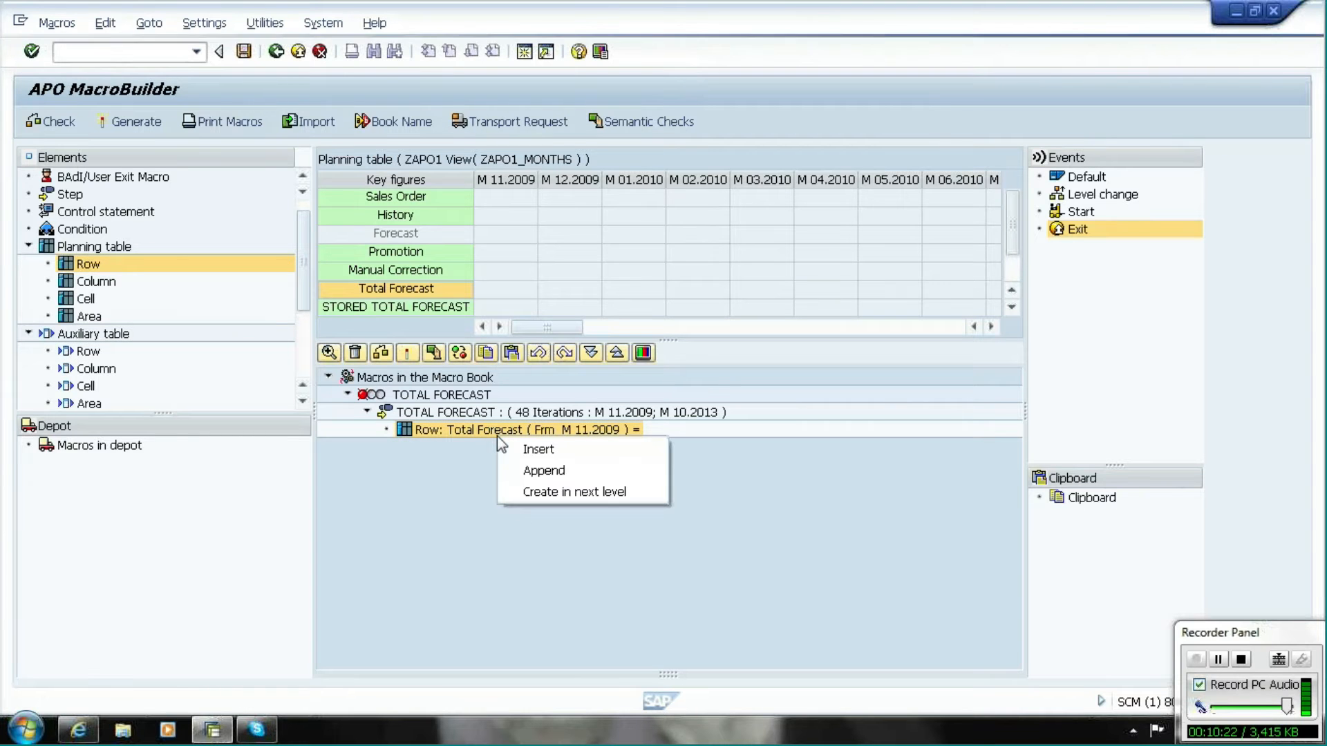
{"action": "left_click", "coordinate": [541, 494]}
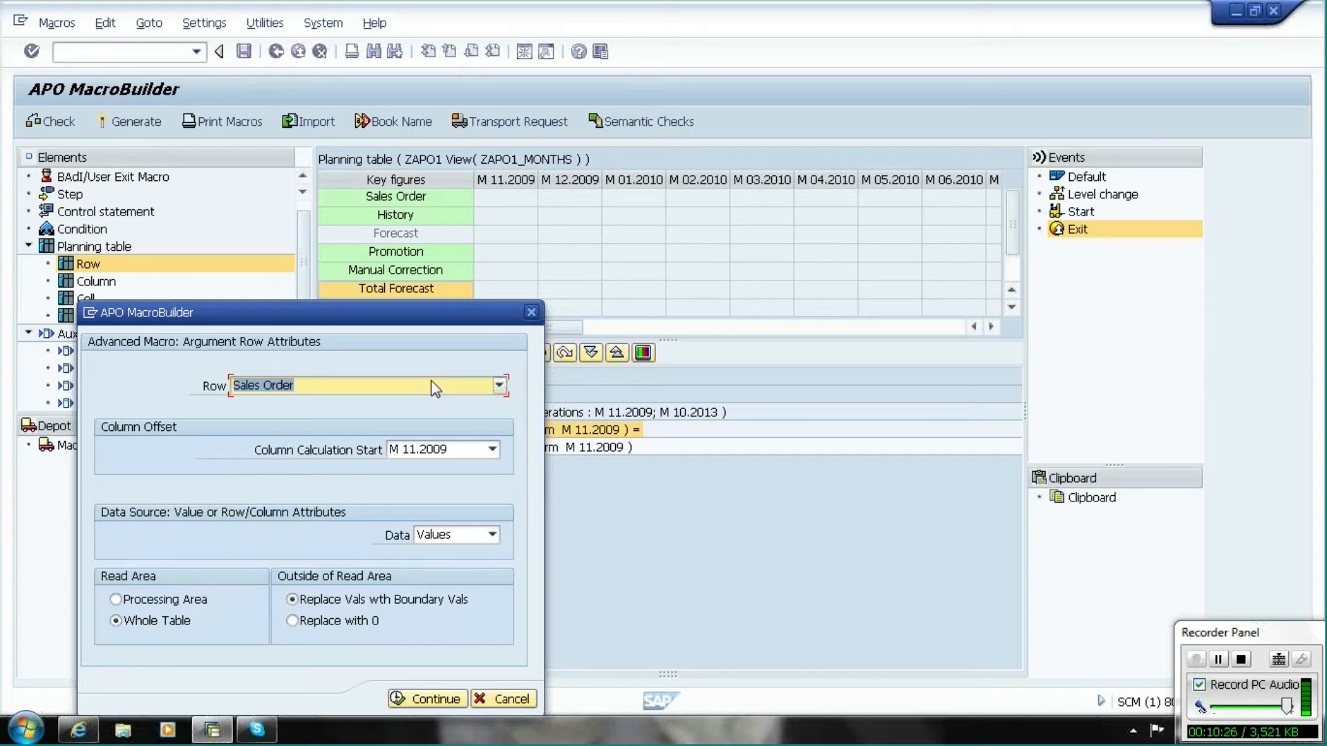
{"action": "left_click", "coordinate": [434, 387]}
{"action": "left_click", "coordinate": [354, 435]}
{"action": "left_click", "coordinate": [421, 699]}
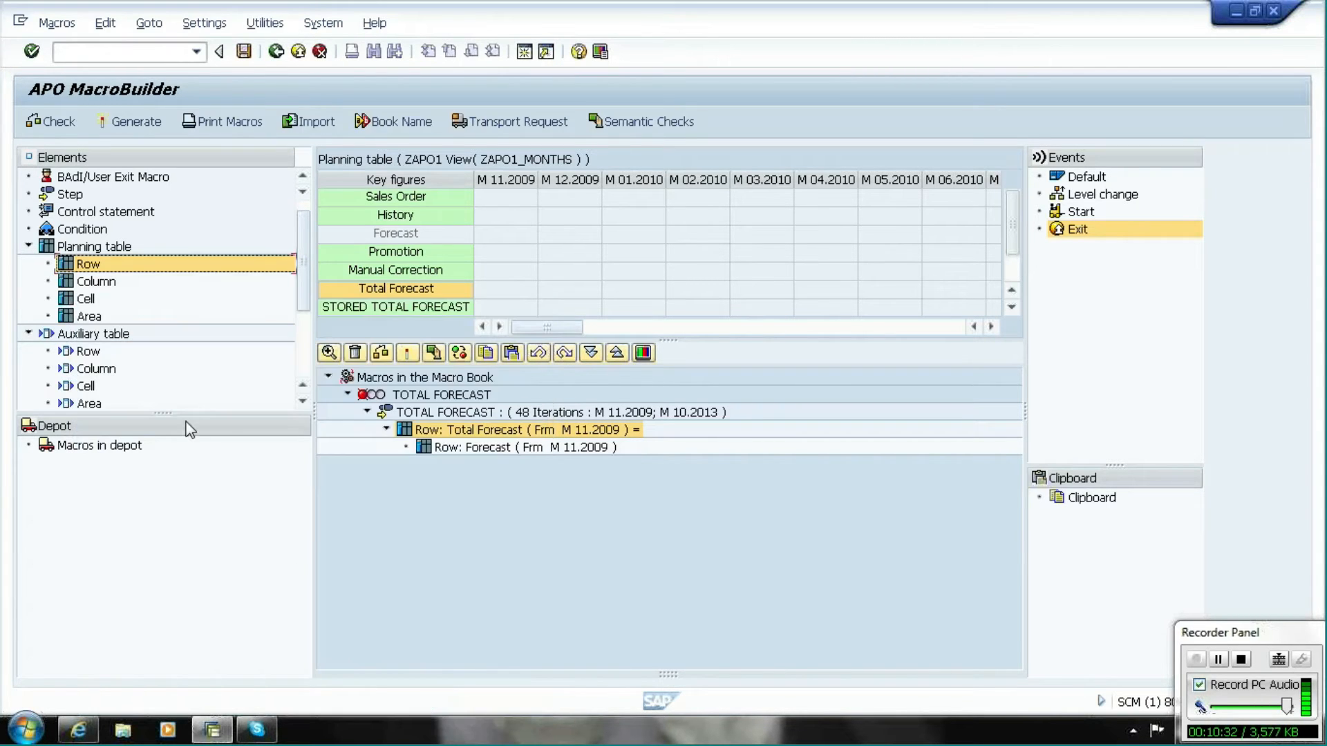
Append an operator/function element after the Forecast argument row
{"action": "left_click_drag", "start_coordinate": [307, 293], "coordinate": [268, 350]}
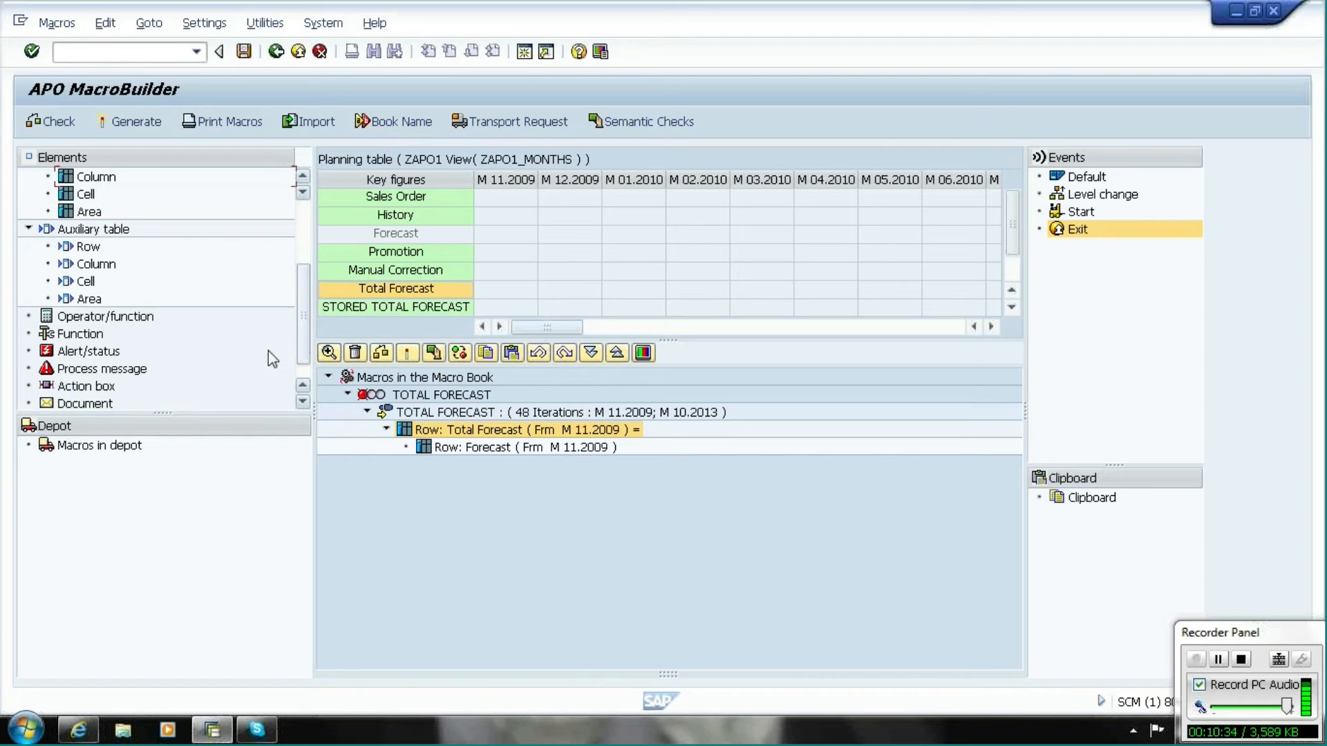
{"action": "left_click", "coordinate": [105, 317]}
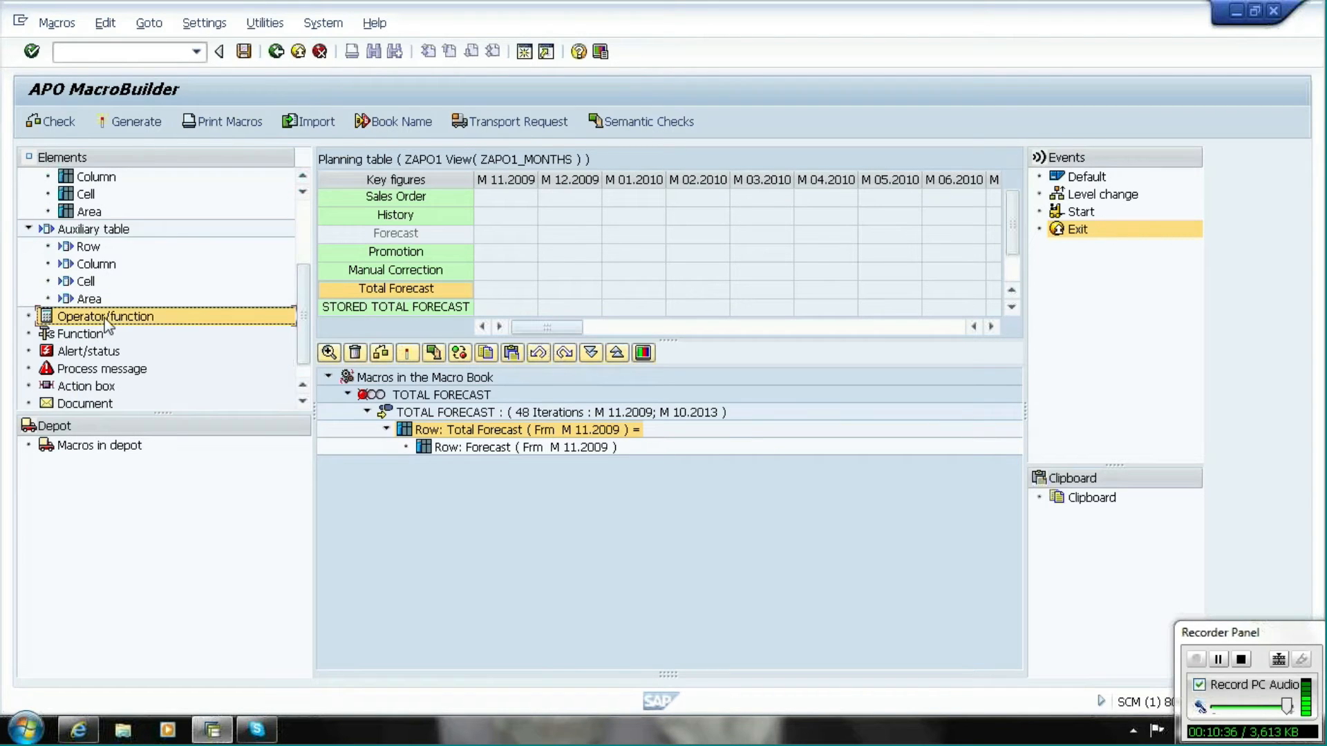
{"action": "left_click_drag", "start_coordinate": [99, 324], "coordinate": [474, 453]}
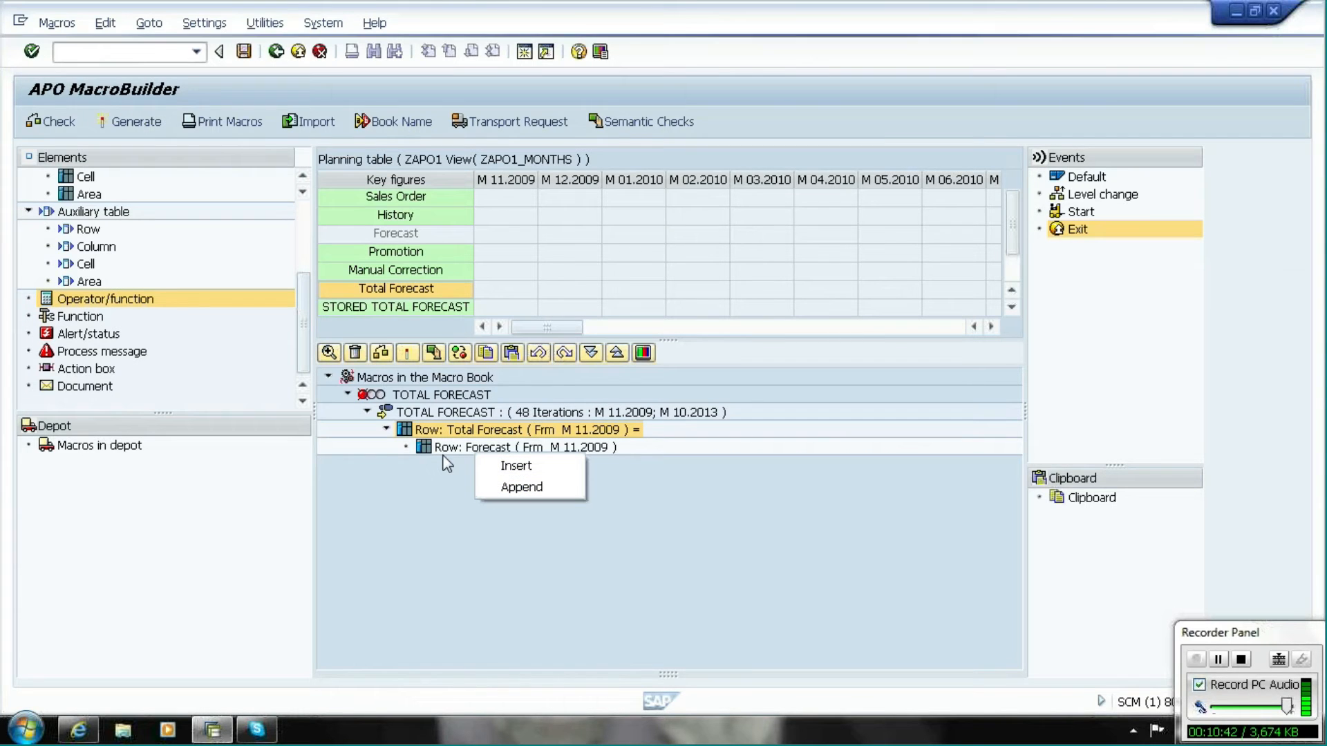
{"action": "left_click", "coordinate": [520, 487]}
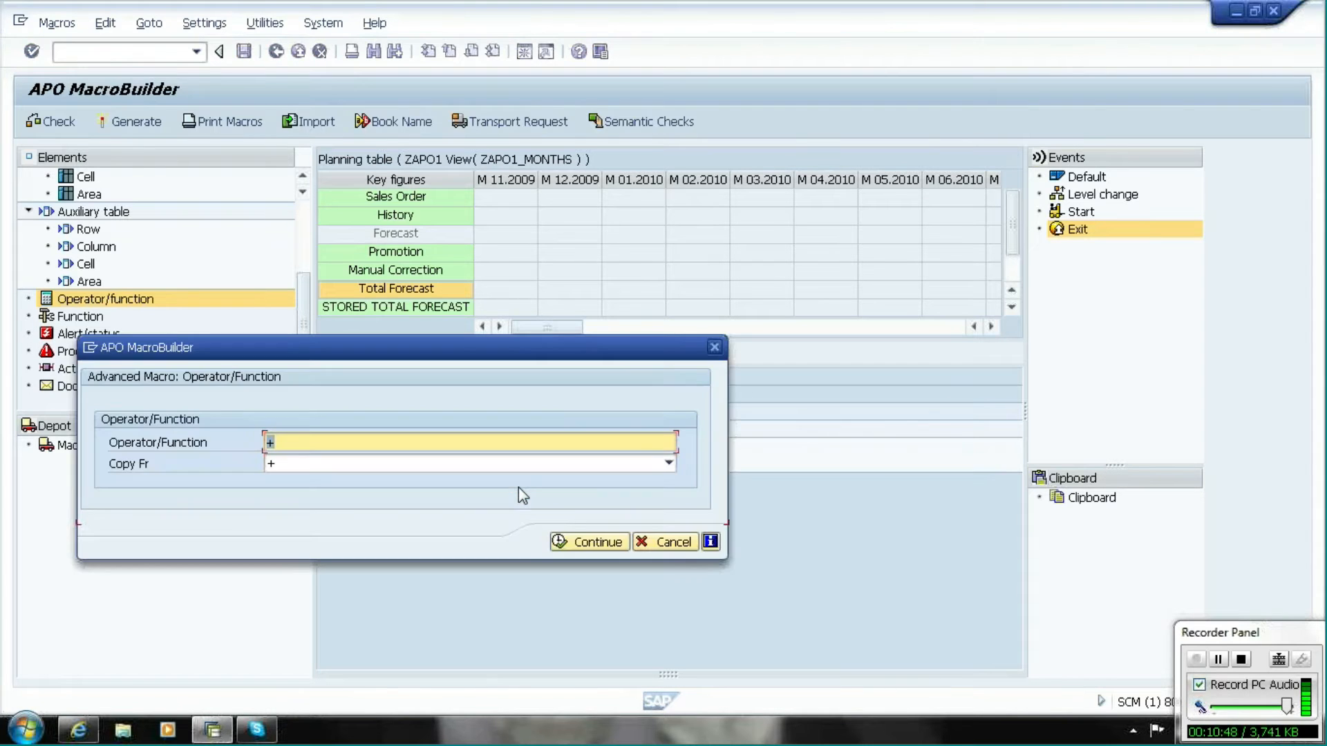
Look through the available operators and functions that can be copied into the new Operator/Function element
{"action": "left_click", "coordinate": [483, 468]}
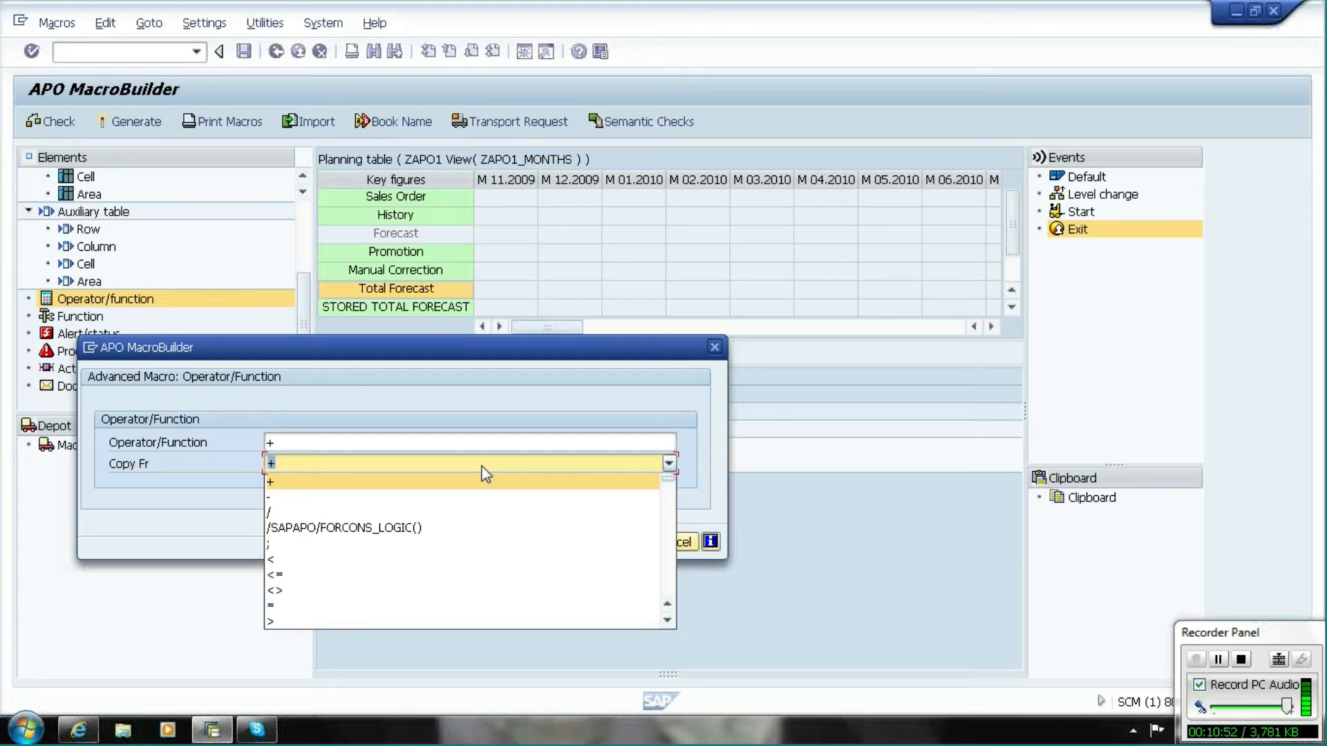
{"action": "key", "text": "Down"}
{"action": "key", "text": "Down"}
{"action": "key", "text": "Down"}
{"action": "key", "text": "Down"}
{"action": "key", "text": "Down"}
{"action": "key", "text": "Down"}
{"action": "key", "text": "Down"}
{"action": "key", "text": "Down"}
{"action": "key", "text": "Down"}
{"action": "key", "text": "Down"}
{"action": "key", "text": "Down"}
{"action": "key", "text": "Down"}
{"action": "key", "text": "Down"}
{"action": "key", "text": "Down"}
{"action": "key", "text": "Down"}
{"action": "key", "text": "Down"}
{"action": "key", "text": "Down"}
{"action": "key", "text": "Down"}
{"action": "key", "text": "Down"}
{"action": "key", "text": "Down"}
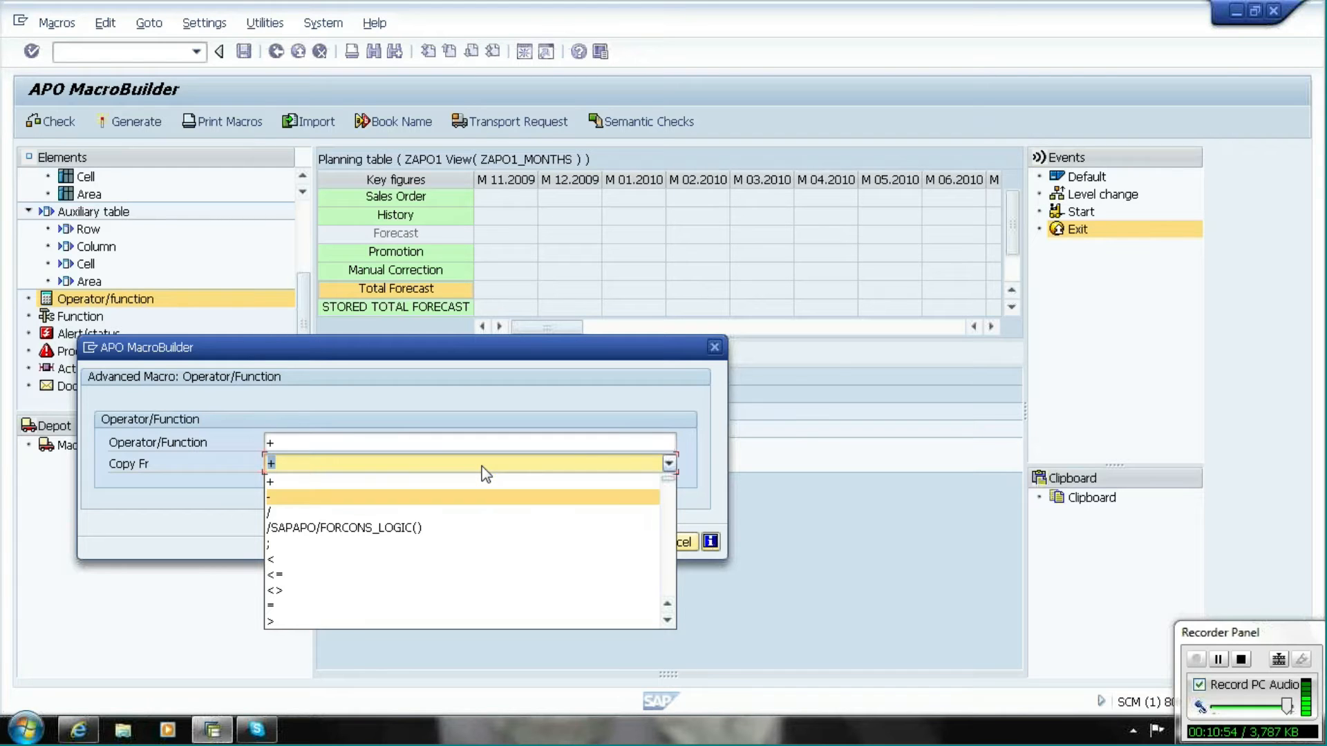
{"action": "key", "text": "Down"}
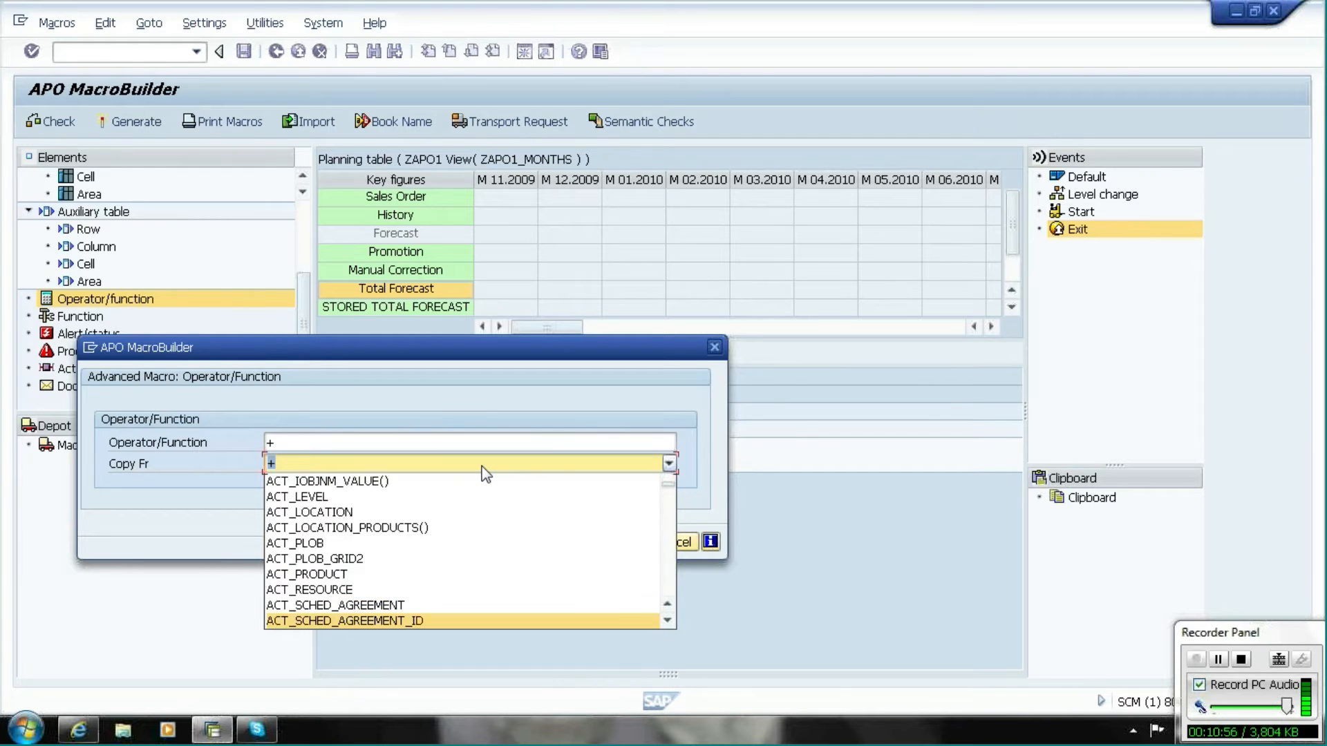
{"action": "key", "text": "Down"}
{"action": "key", "text": "Down"}
{"action": "key", "text": "Down"}
{"action": "key", "text": "Down"}
{"action": "key", "text": "Down"}
{"action": "key", "text": "Down"}
{"action": "key", "text": "Down"}
{"action": "key", "text": "Down"}
{"action": "key", "text": "Down"}
{"action": "key", "text": "Down"}
{"action": "key", "text": "Down"}
{"action": "key", "text": "Down"}
{"action": "key", "text": "Down"}
{"action": "key", "text": "Down"}
{"action": "key", "text": "Down"}
{"action": "key", "text": "Down"}
{"action": "key", "text": "Down"}
{"action": "key", "text": "Down"}
{"action": "key", "text": "Down"}
{"action": "key", "text": "Down"}
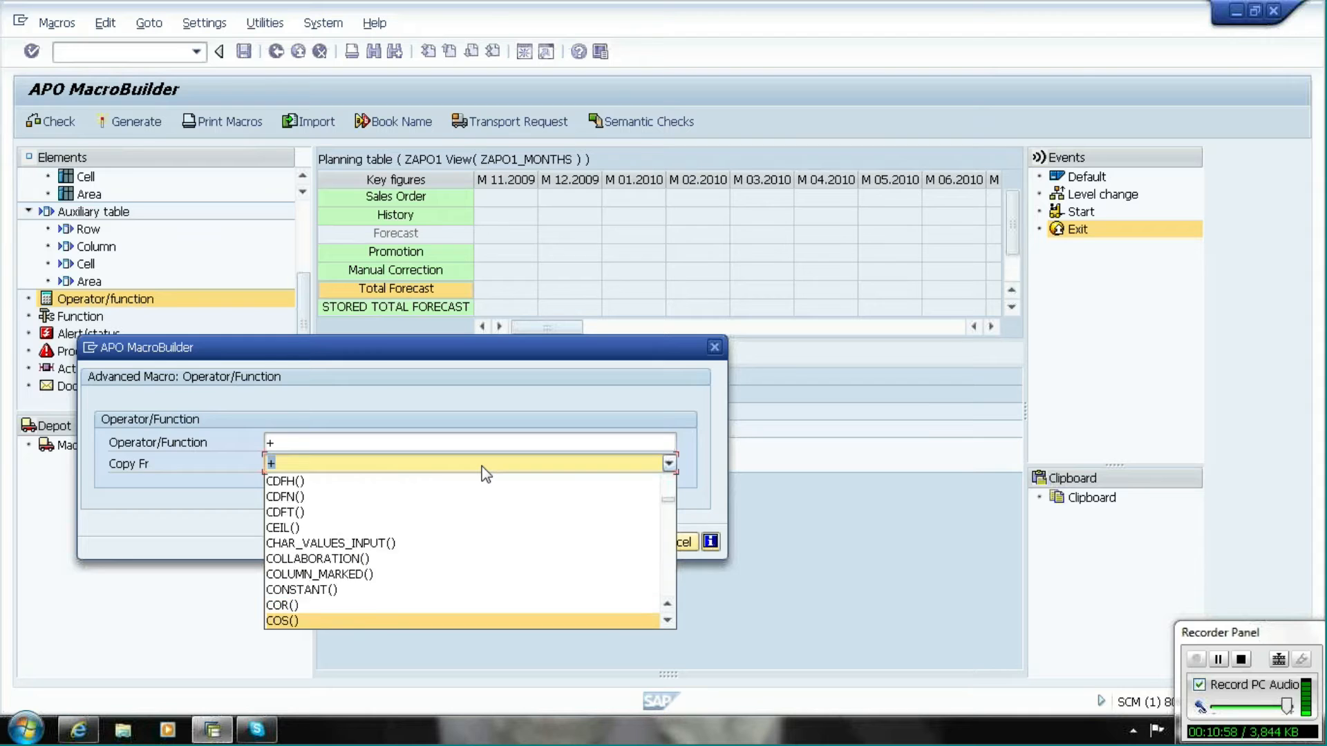
{"action": "key", "text": "Down"}
{"action": "key", "text": "Down"}
{"action": "key", "text": "Down"}
{"action": "key", "text": "Down"}
{"action": "key", "text": "Down"}
{"action": "key", "text": "Down"}
{"action": "key", "text": "Down"}
{"action": "key", "text": "Down"}
{"action": "key", "text": "Down"}
{"action": "key", "text": "Down"}
{"action": "key", "text": "Down"}
{"action": "key", "text": "Down"}
{"action": "key", "text": "Down"}
{"action": "key", "text": "Down"}
{"action": "key", "text": "Down"}
{"action": "key", "text": "Down"}
{"action": "key", "text": "Down"}
{"action": "key", "text": "Down"}
{"action": "key", "text": "Down"}
{"action": "key", "text": "Down"}
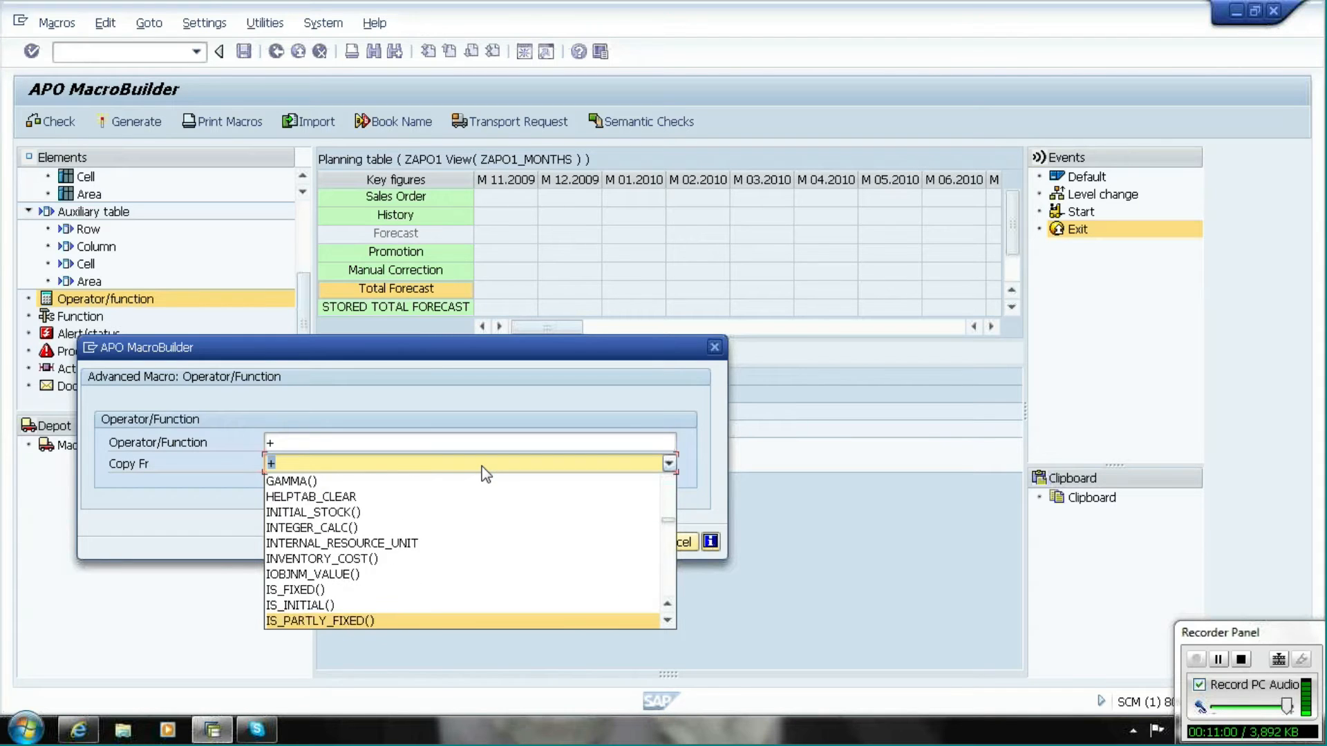
{"action": "key", "text": "Down"}
{"action": "key", "text": "Down"}
{"action": "key", "text": "Down"}
{"action": "key", "text": "Down"}
{"action": "key", "text": "Down"}
{"action": "key", "text": "Down"}
{"action": "key", "text": "Down"}
{"action": "key", "text": "Down"}
{"action": "key", "text": "Down"}
{"action": "key", "text": "Down"}
{"action": "key", "text": "Down"}
{"action": "key", "text": "Down"}
{"action": "key", "text": "Down"}
{"action": "key", "text": "Down"}
{"action": "key", "text": "Down"}
{"action": "key", "text": "Down"}
{"action": "key", "text": "Down"}
{"action": "key", "text": "Down"}
{"action": "key", "text": "Down"}
{"action": "key", "text": "Down"}
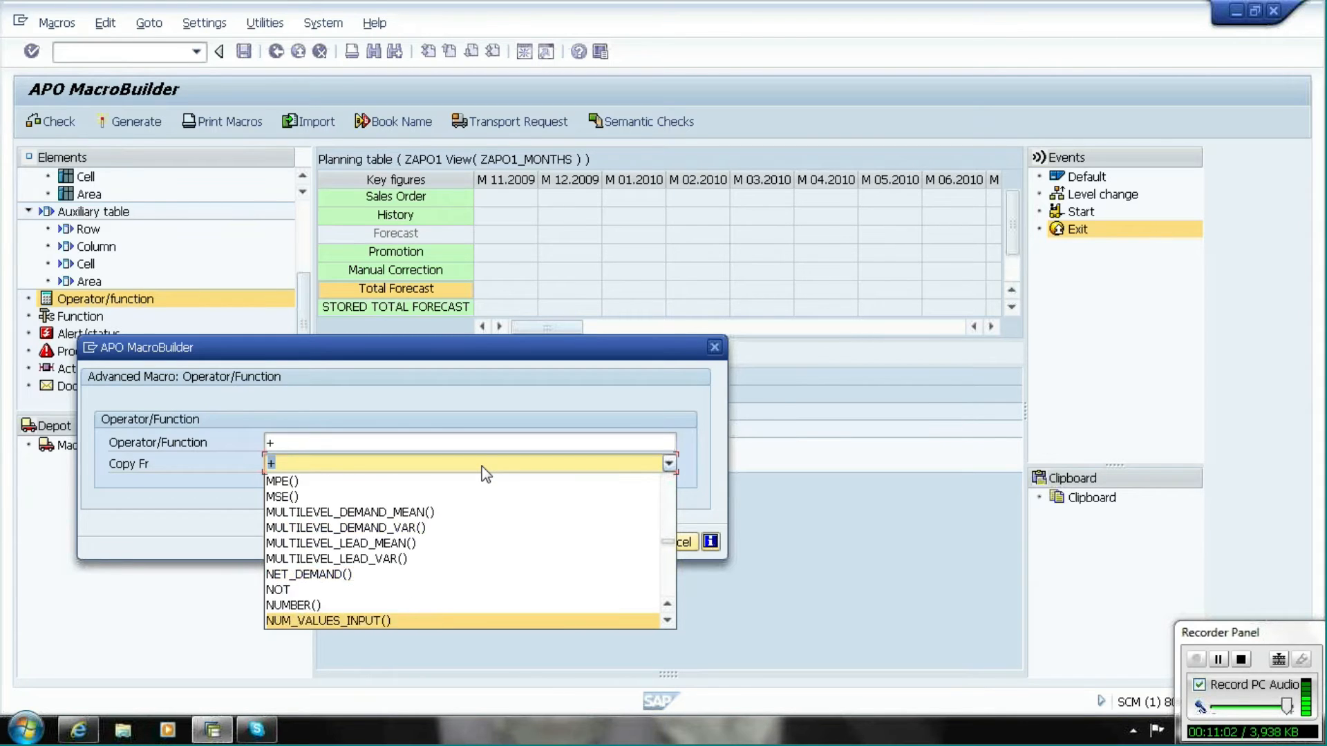
{"action": "key", "text": "Down"}
{"action": "key", "text": "Down"}
{"action": "key", "text": "Down"}
{"action": "key", "text": "Down"}
{"action": "key", "text": "Down"}
{"action": "key", "text": "Down"}
{"action": "key", "text": "Down"}
{"action": "key", "text": "Down"}
{"action": "key", "text": "Down"}
{"action": "key", "text": "Down"}
{"action": "key", "text": "Down"}
{"action": "key", "text": "Down"}
{"action": "key", "text": "Down"}
{"action": "key", "text": "Down"}
{"action": "key", "text": "Down"}
{"action": "key", "text": "Down"}
{"action": "key", "text": "Down"}
{"action": "key", "text": "Down"}
{"action": "key", "text": "Down"}
{"action": "key", "text": "Down"}
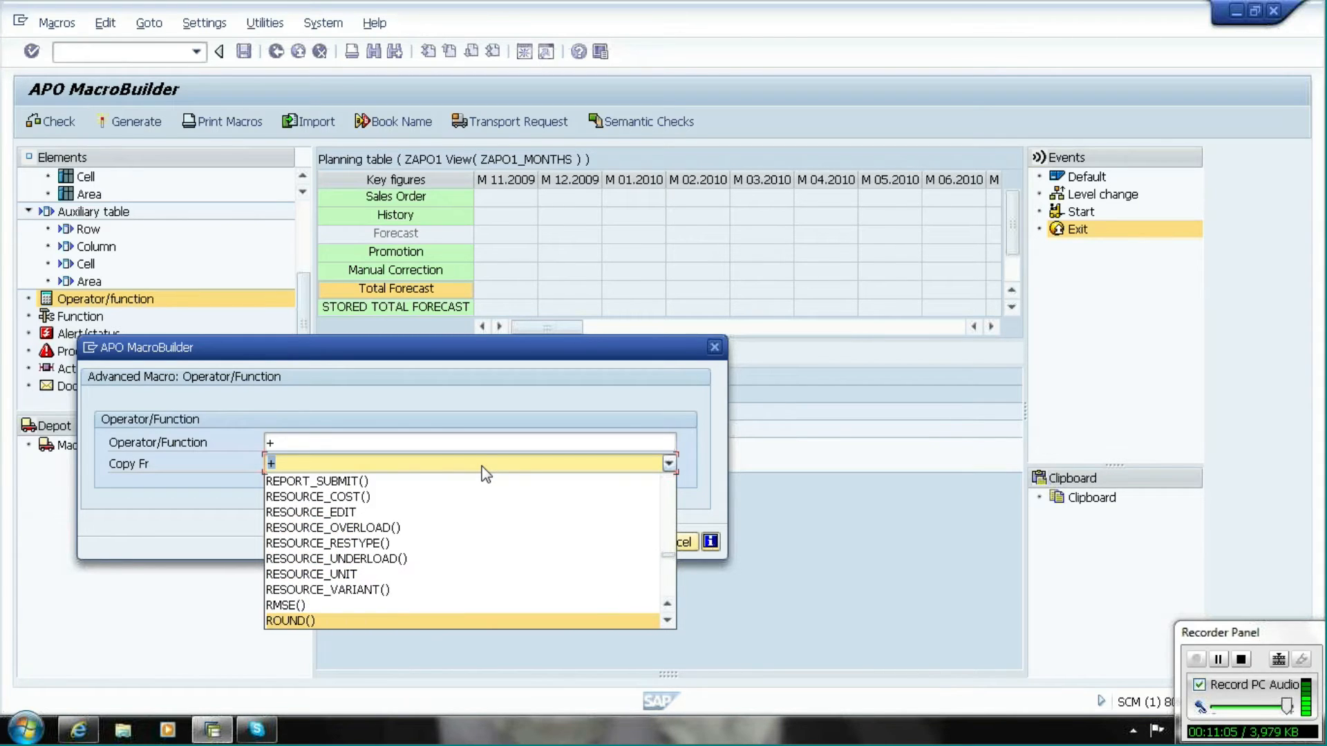
{"action": "left_click_drag", "start_coordinate": [670, 554], "coordinate": [668, 592]}
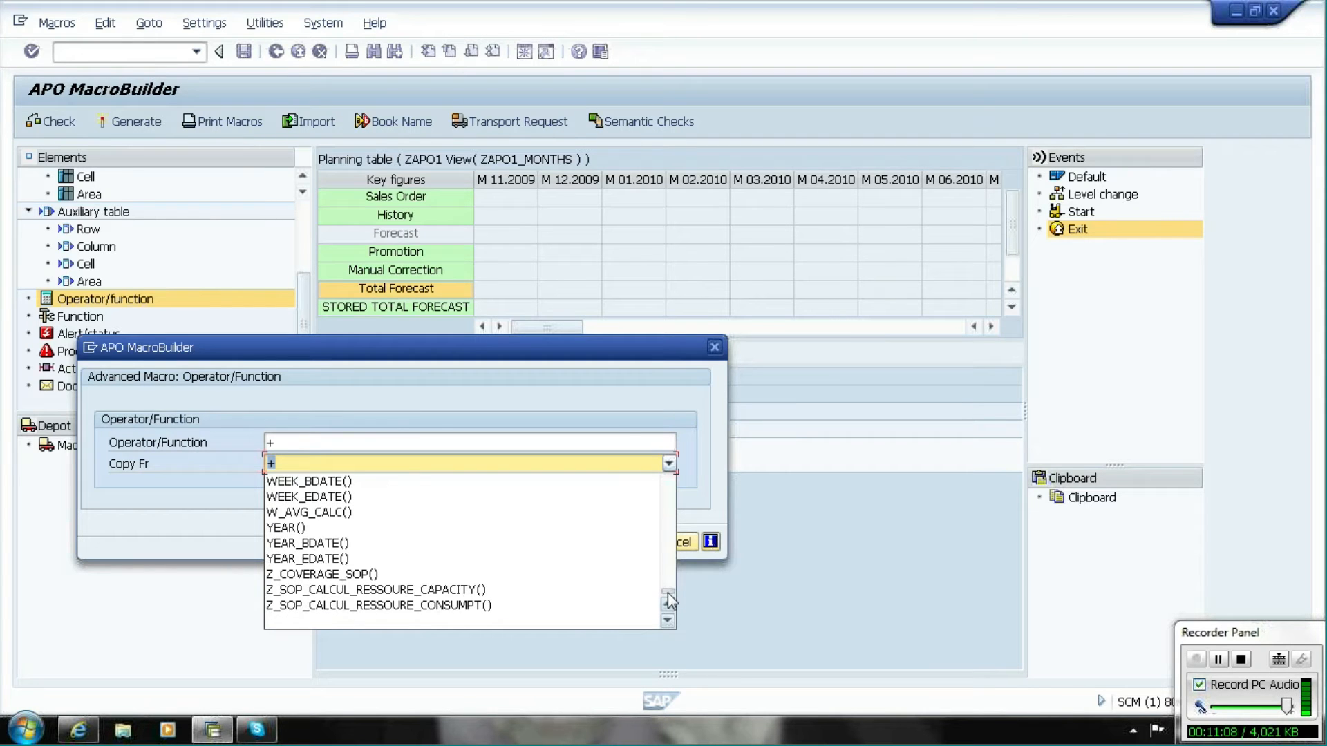
Keep + as the operator and accept the Operator/Function element after the Forecast row
{"action": "left_click", "coordinate": [710, 421]}
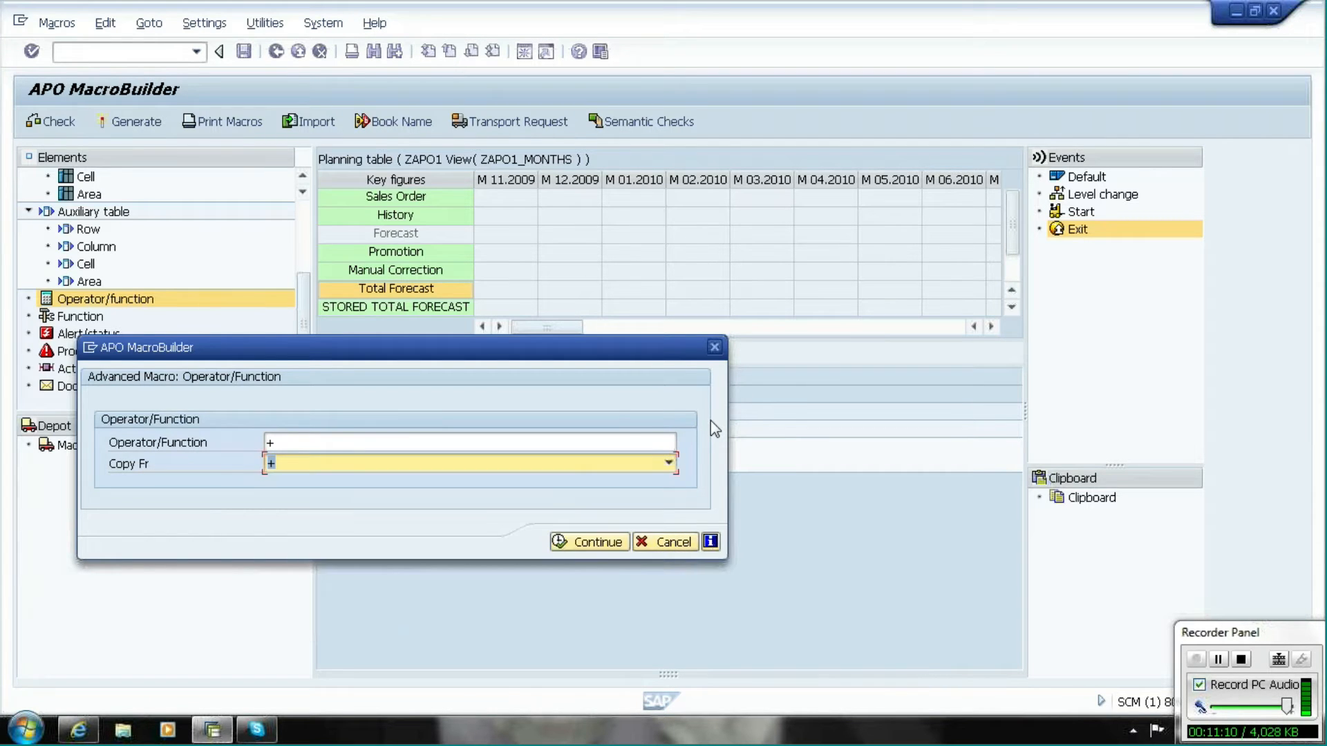
{"action": "left_click", "coordinate": [599, 544]}
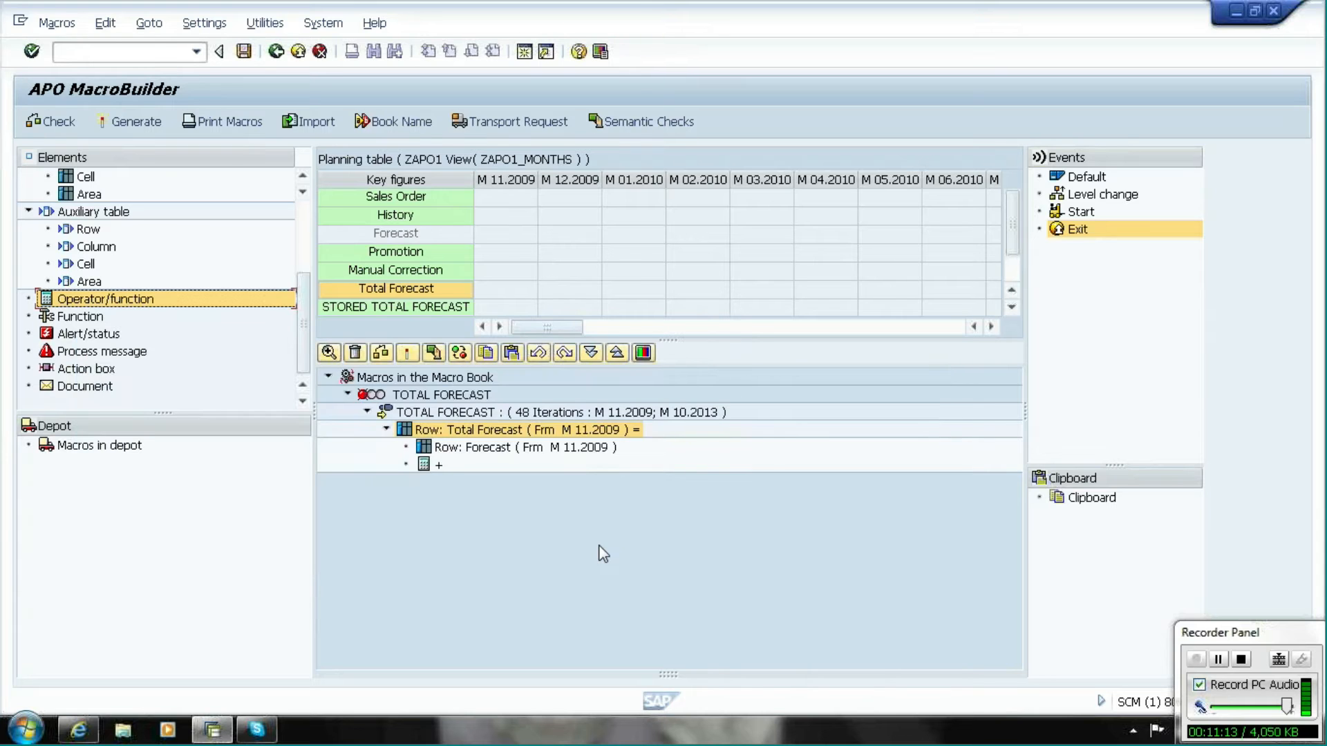
Append a planning table argument row for the Promotion key figure after the + operator
{"action": "left_click", "coordinate": [302, 221]}
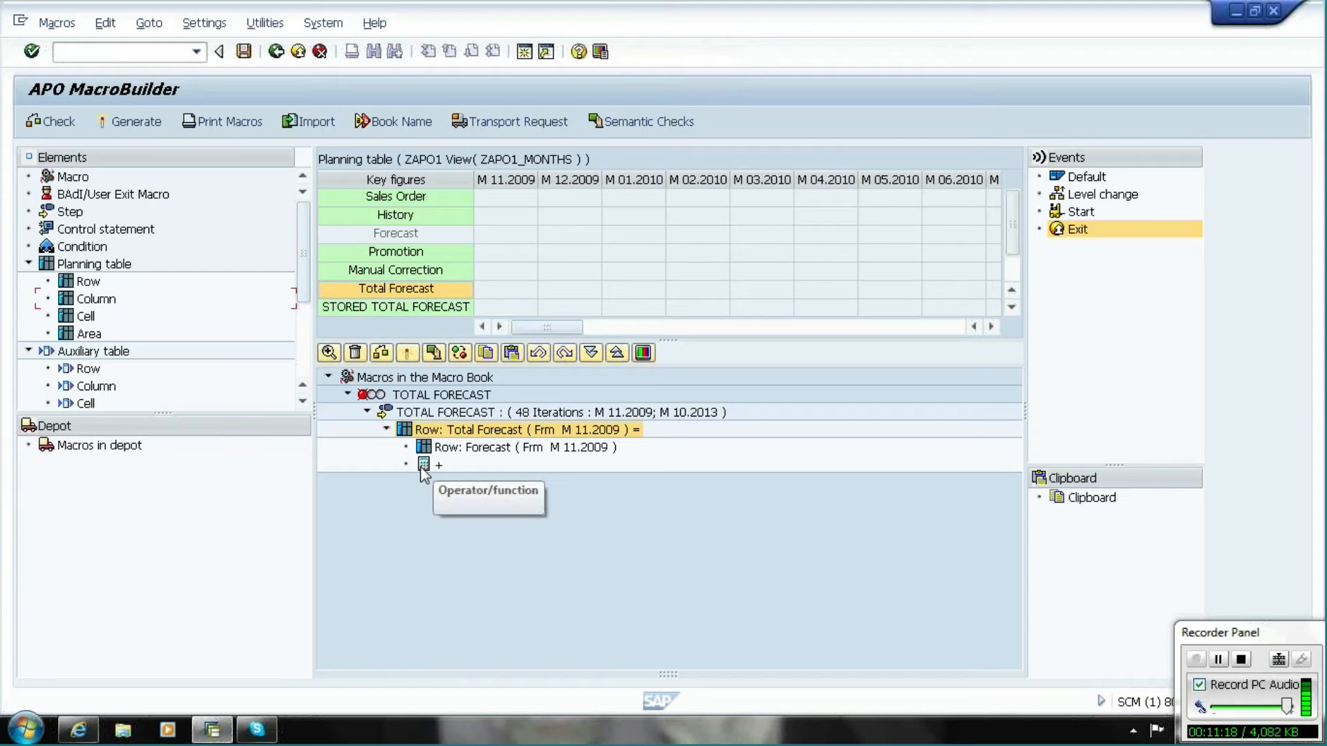
{"action": "left_click", "coordinate": [82, 283]}
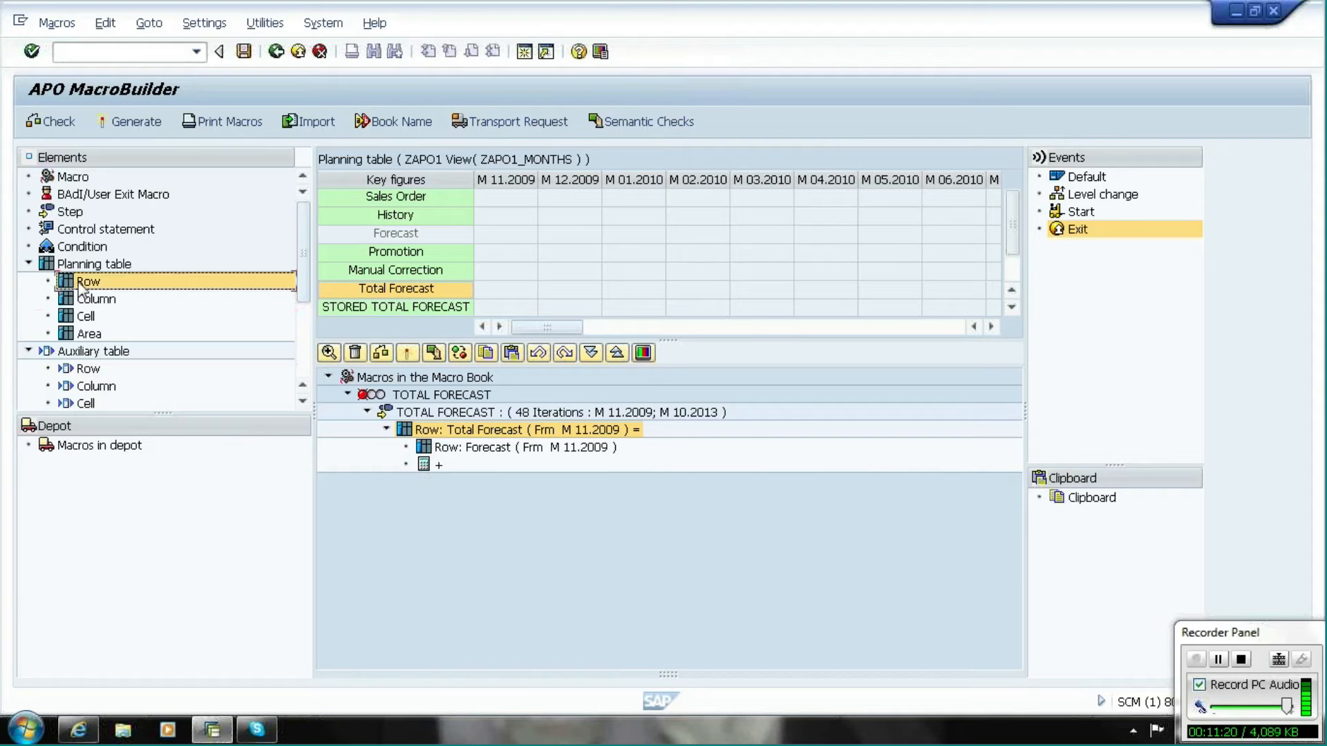
{"action": "left_click_drag", "start_coordinate": [82, 286], "coordinate": [431, 472]}
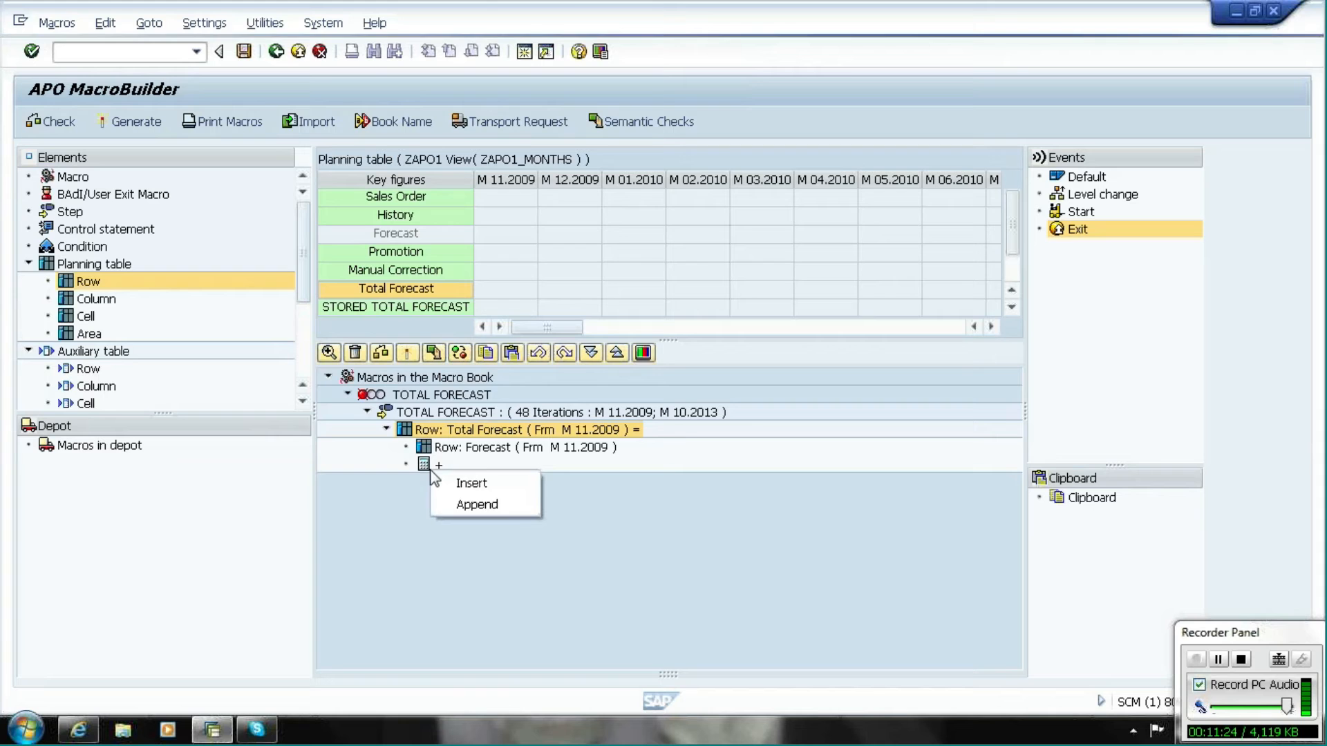
{"action": "left_click", "coordinate": [462, 503]}
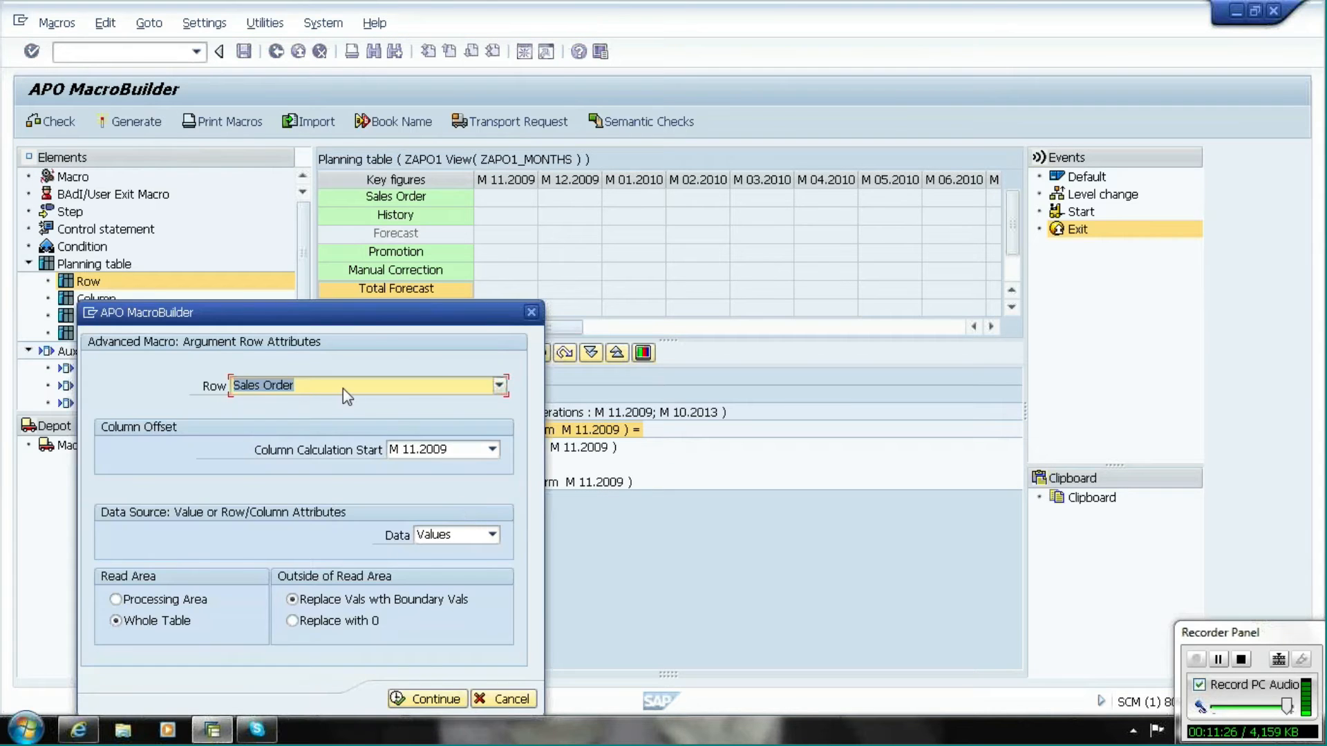
{"action": "left_click", "coordinate": [343, 388]}
{"action": "left_click", "coordinate": [312, 446]}
{"action": "left_click", "coordinate": [434, 699]}
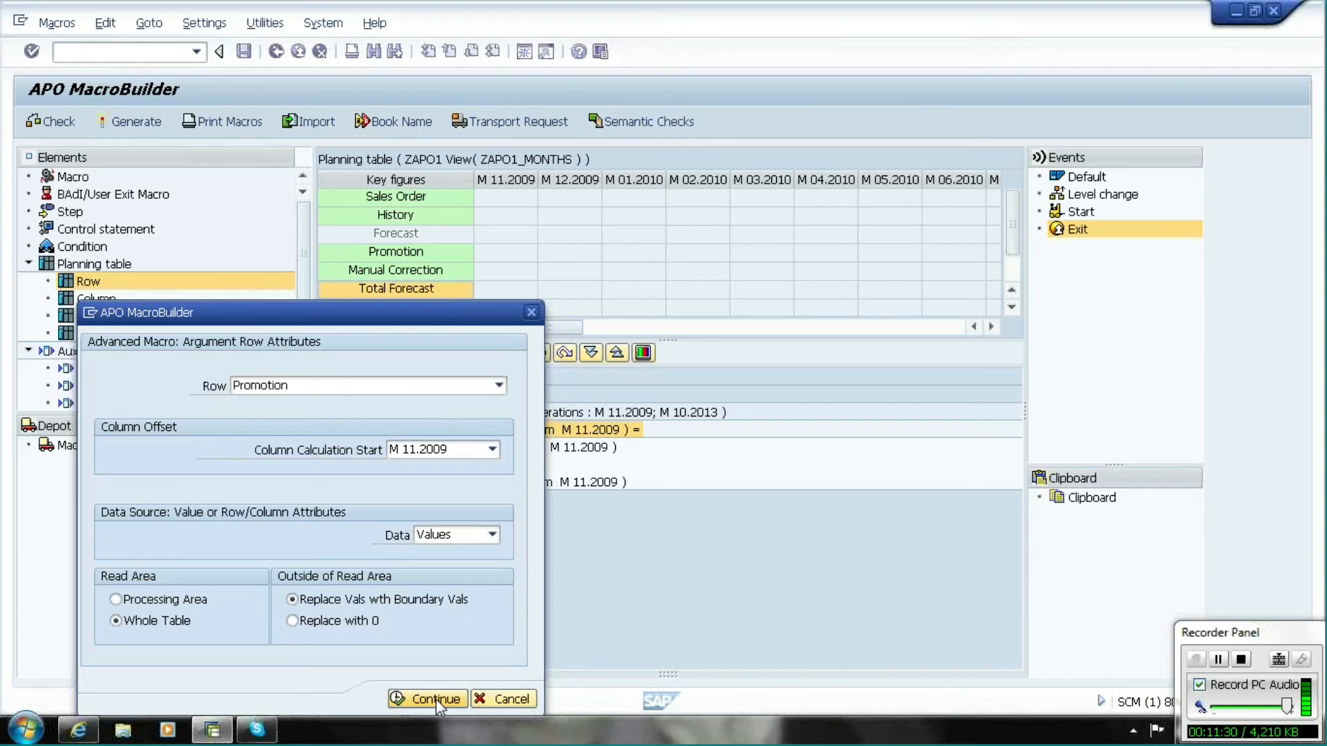
Append a + operator element after the Promotion argument row
{"action": "left_click_drag", "start_coordinate": [304, 284], "coordinate": [305, 365]}
{"action": "left_click_drag", "start_coordinate": [101, 297], "coordinate": [450, 491]}
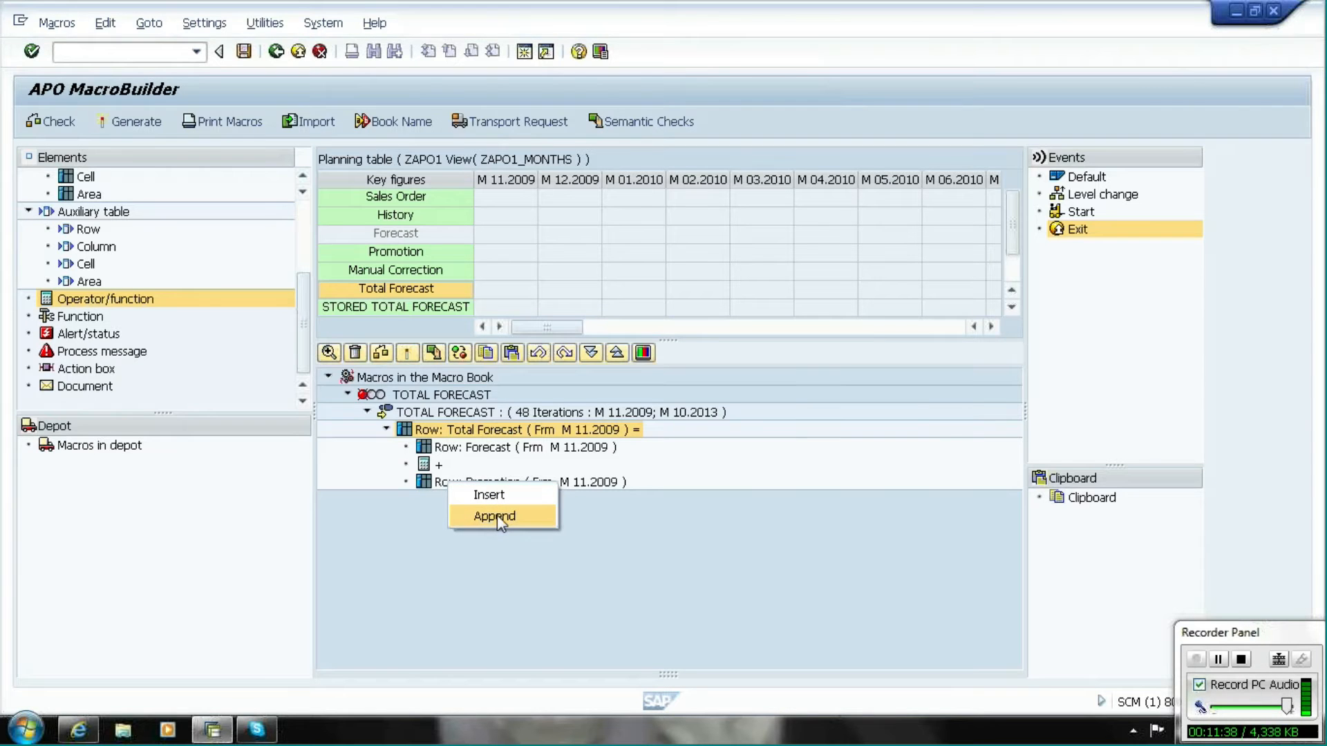
{"action": "left_click", "coordinate": [496, 516]}
{"action": "left_click", "coordinate": [582, 541]}
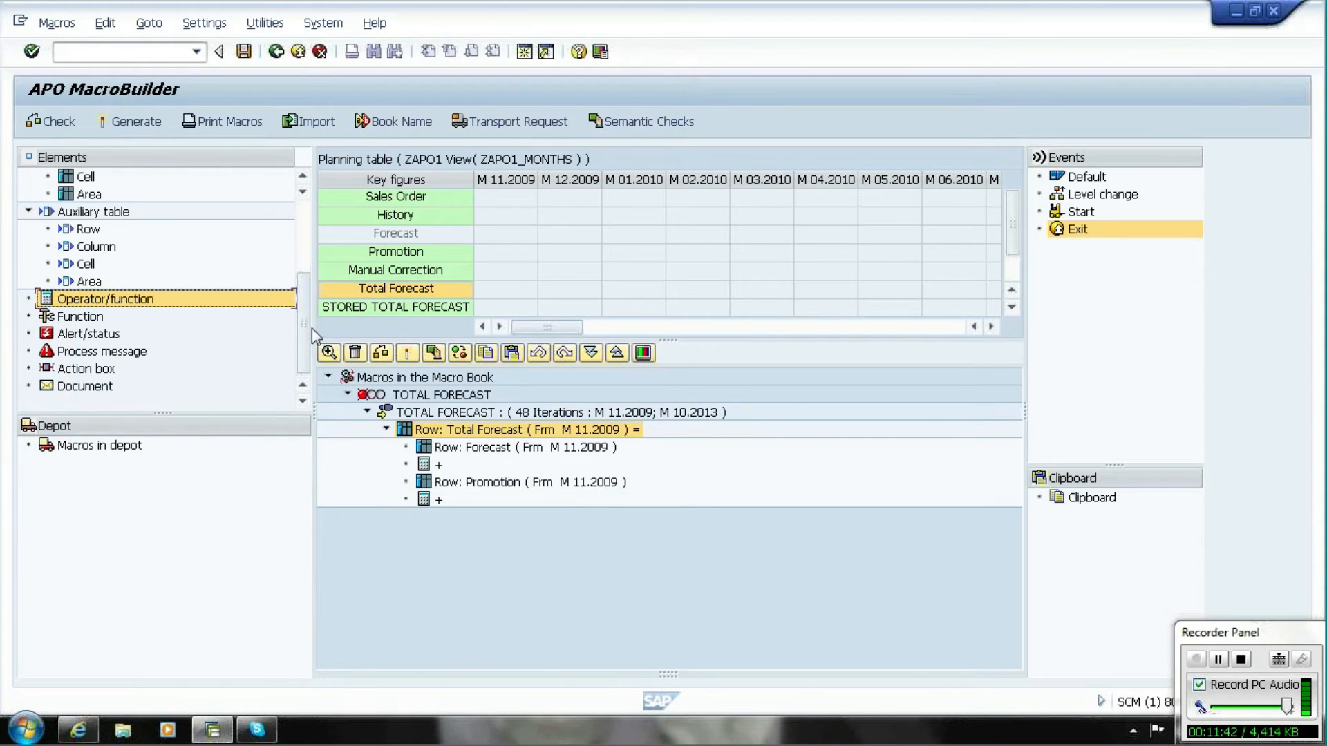
Append a planning table argument row for the Manual Correction key figure after the second + operator
{"action": "left_click_drag", "start_coordinate": [305, 333], "coordinate": [304, 256]}
{"action": "left_click_drag", "start_coordinate": [89, 284], "coordinate": [427, 505]}
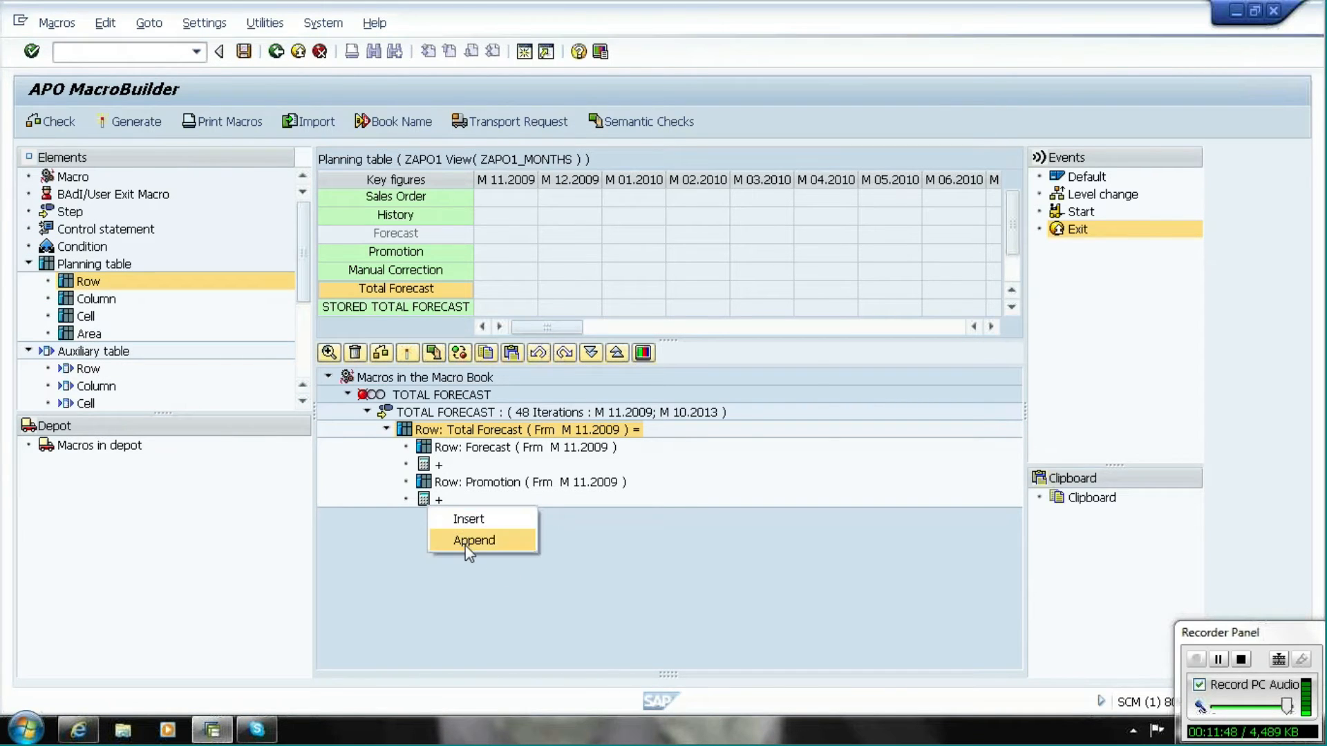
{"action": "left_click", "coordinate": [466, 545]}
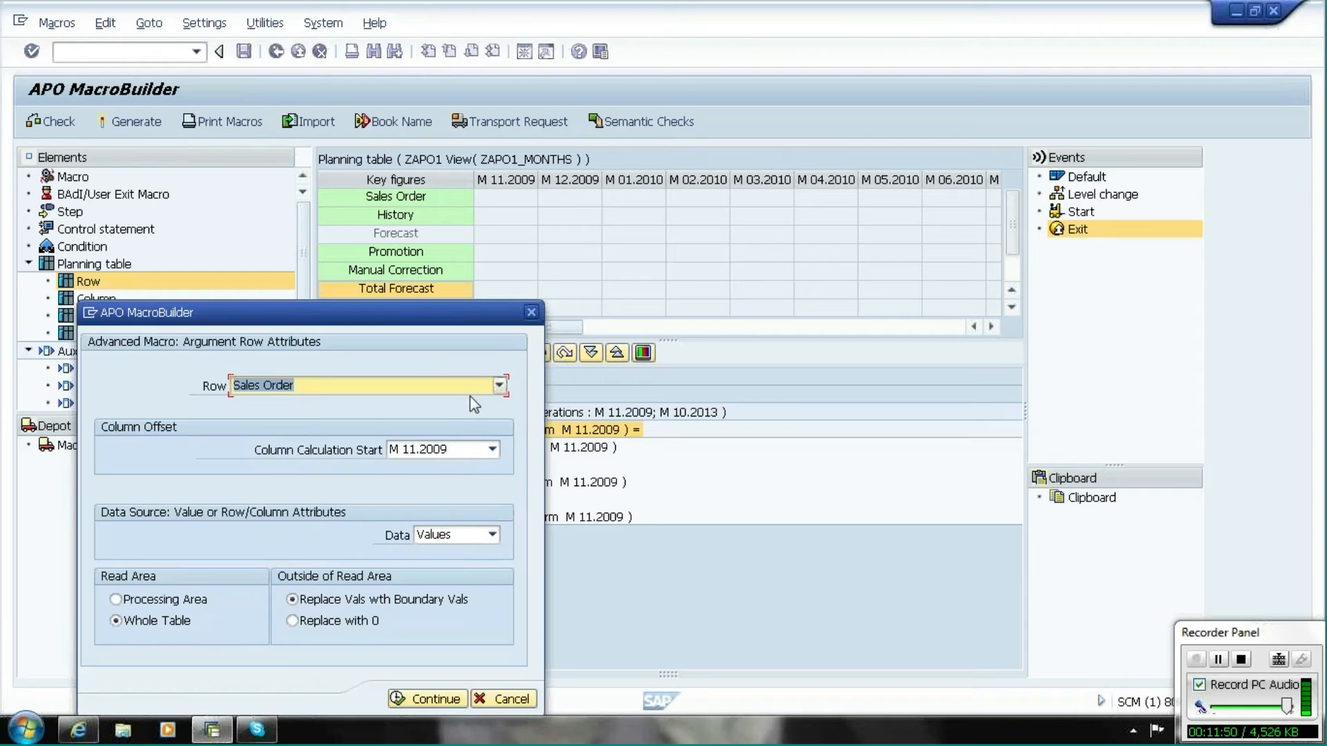
{"action": "left_click", "coordinate": [467, 388]}
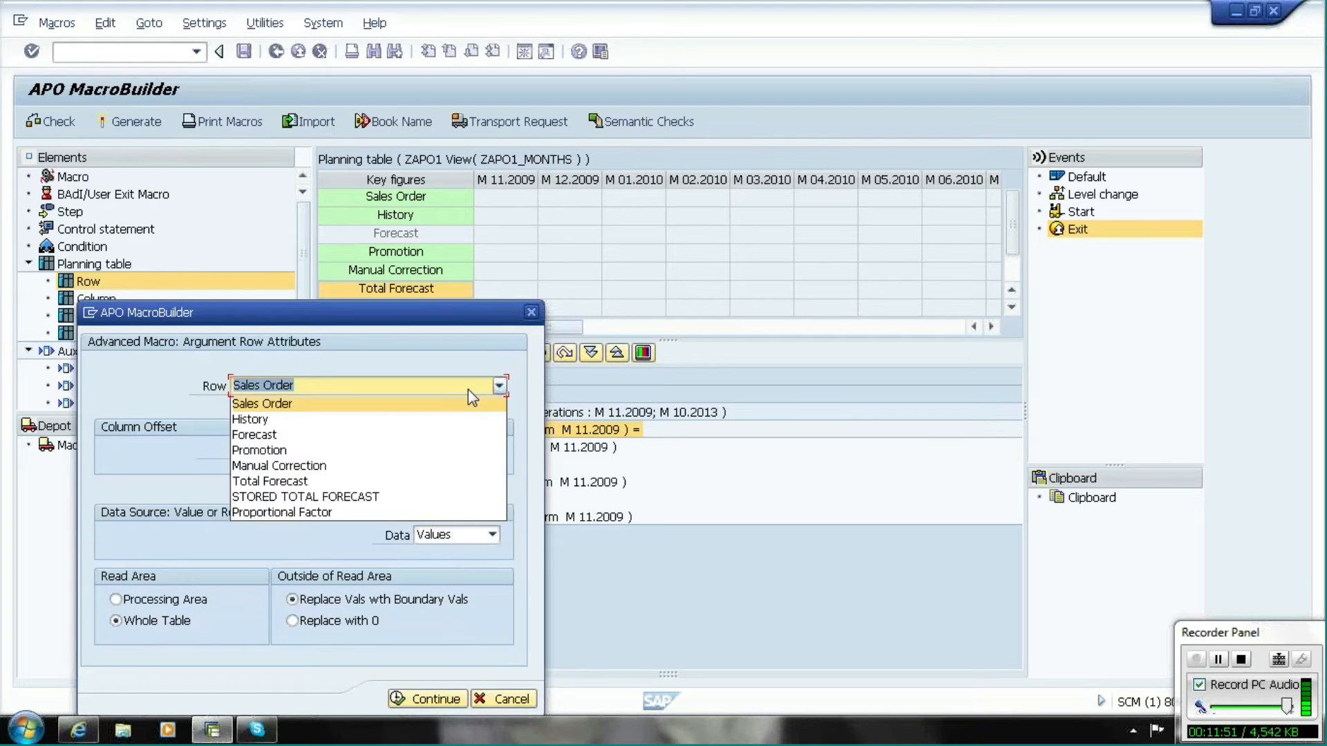
{"action": "left_click", "coordinate": [369, 466]}
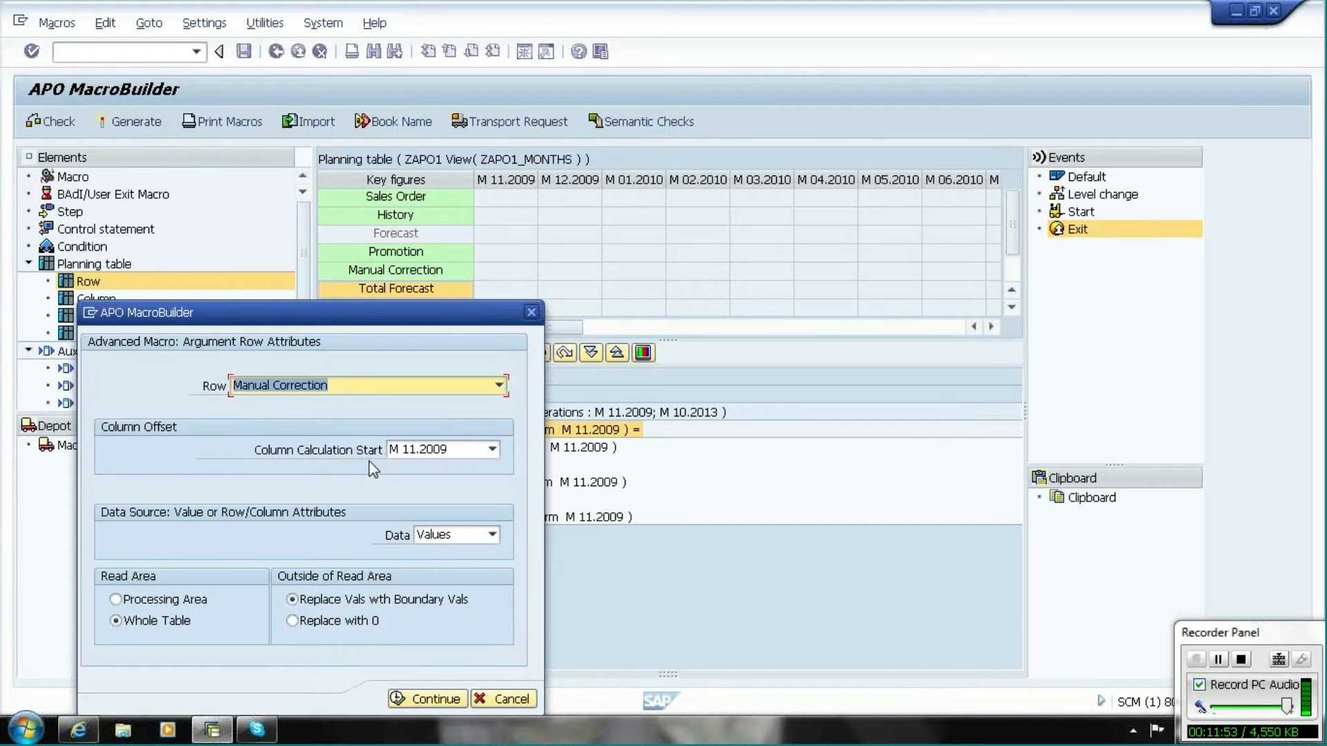
{"action": "left_click", "coordinate": [423, 698]}
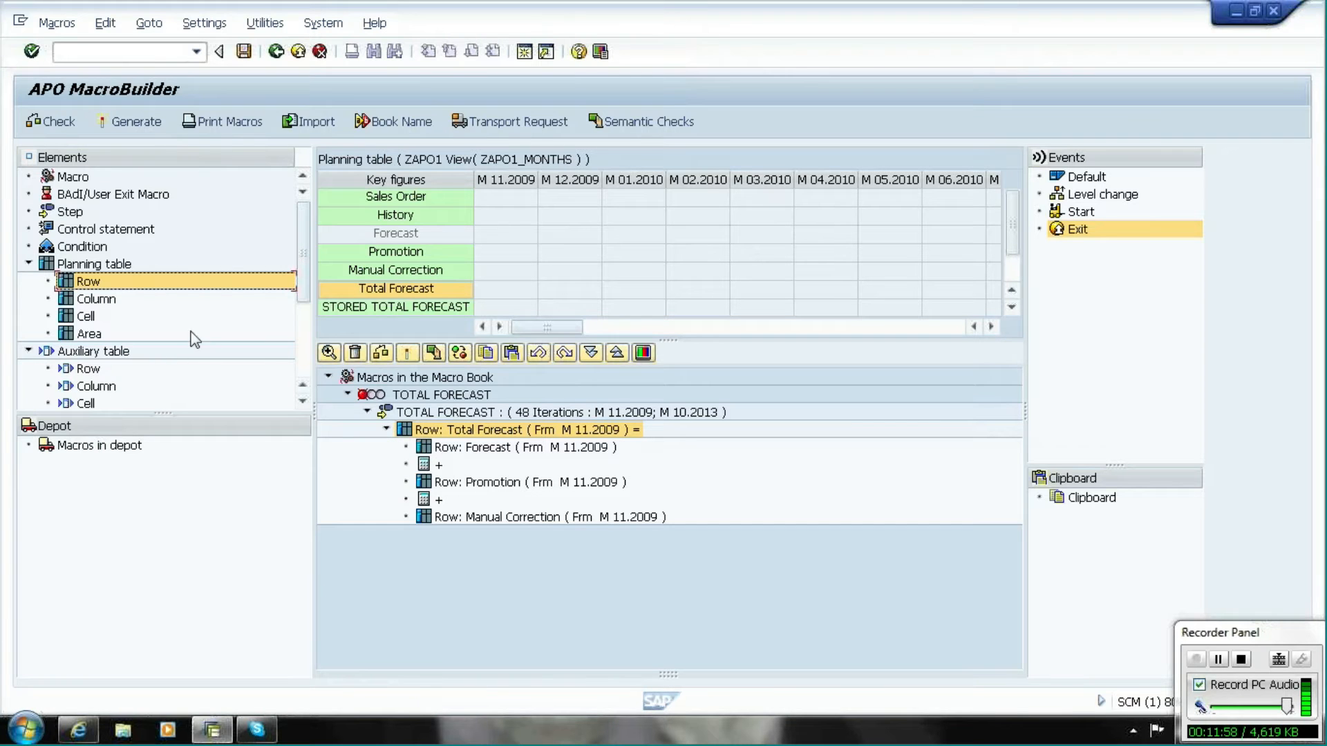
Review the TOTAL FORECAST macro's structure, matching its macro, step, row and operator entries to the element types they came from
{"action": "left_click_drag", "start_coordinate": [72, 179], "coordinate": [454, 401]}
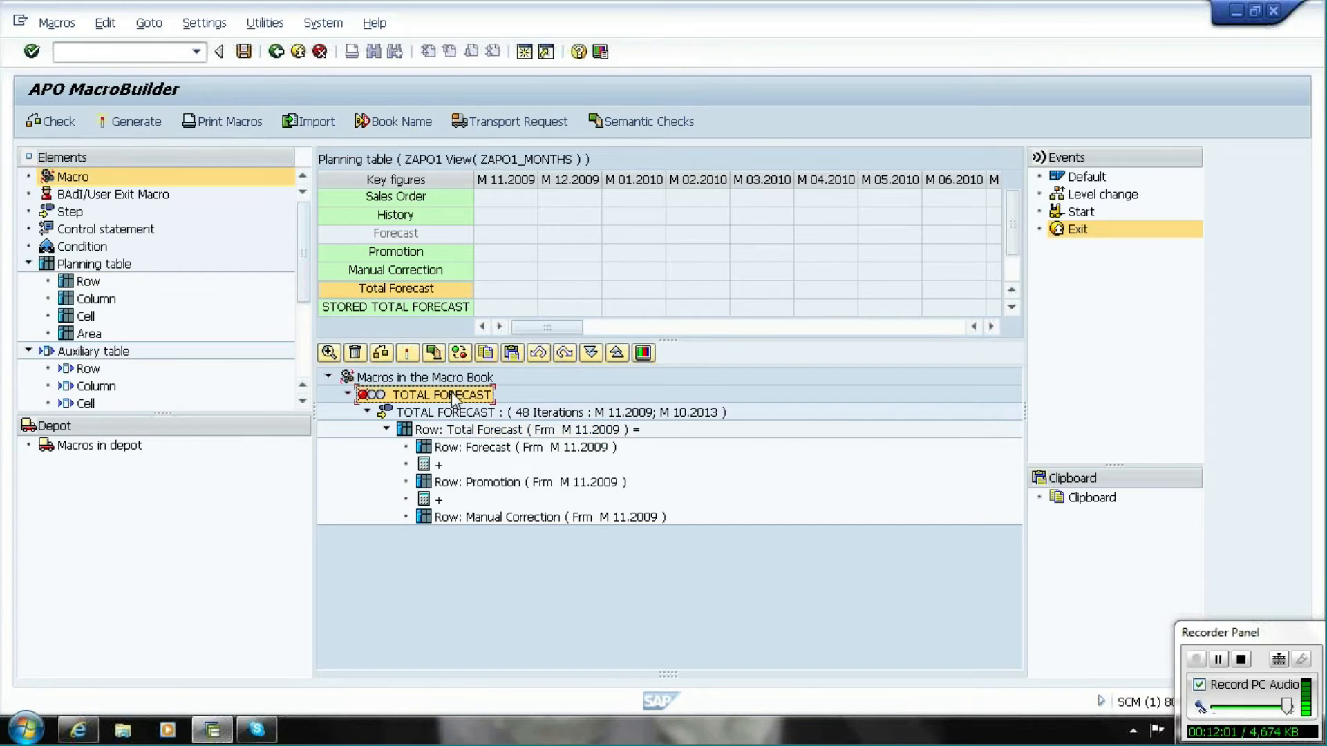
{"action": "left_click", "coordinate": [67, 211]}
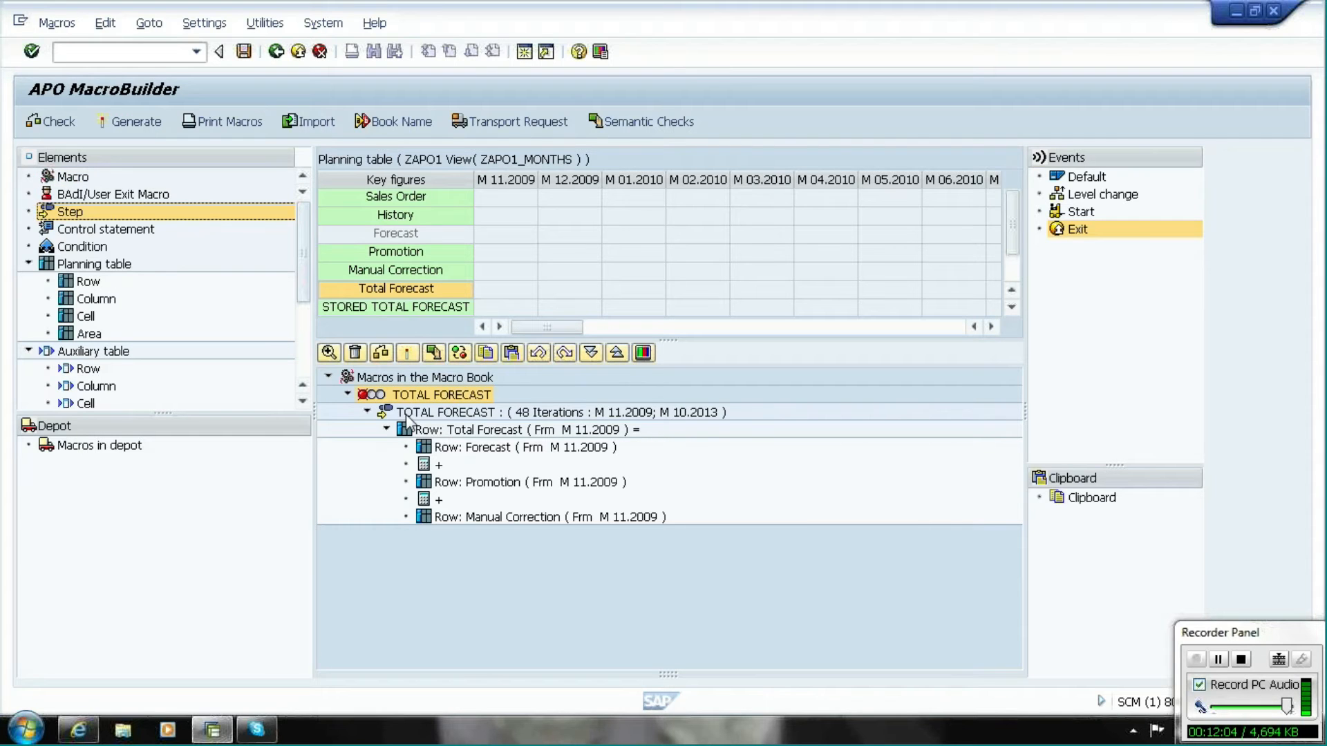
{"action": "left_click_drag", "start_coordinate": [405, 414], "coordinate": [405, 417]}
{"action": "left_click", "coordinate": [92, 284]}
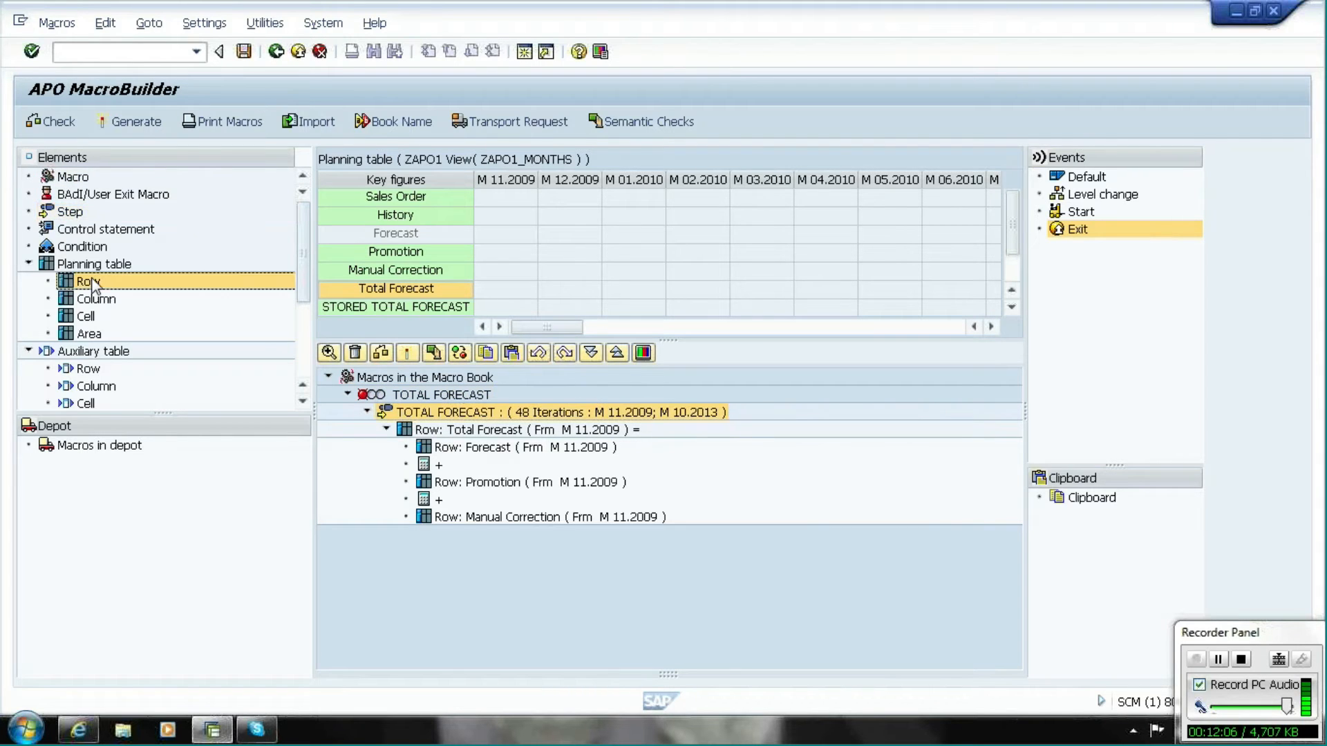
{"action": "left_click", "coordinate": [486, 434]}
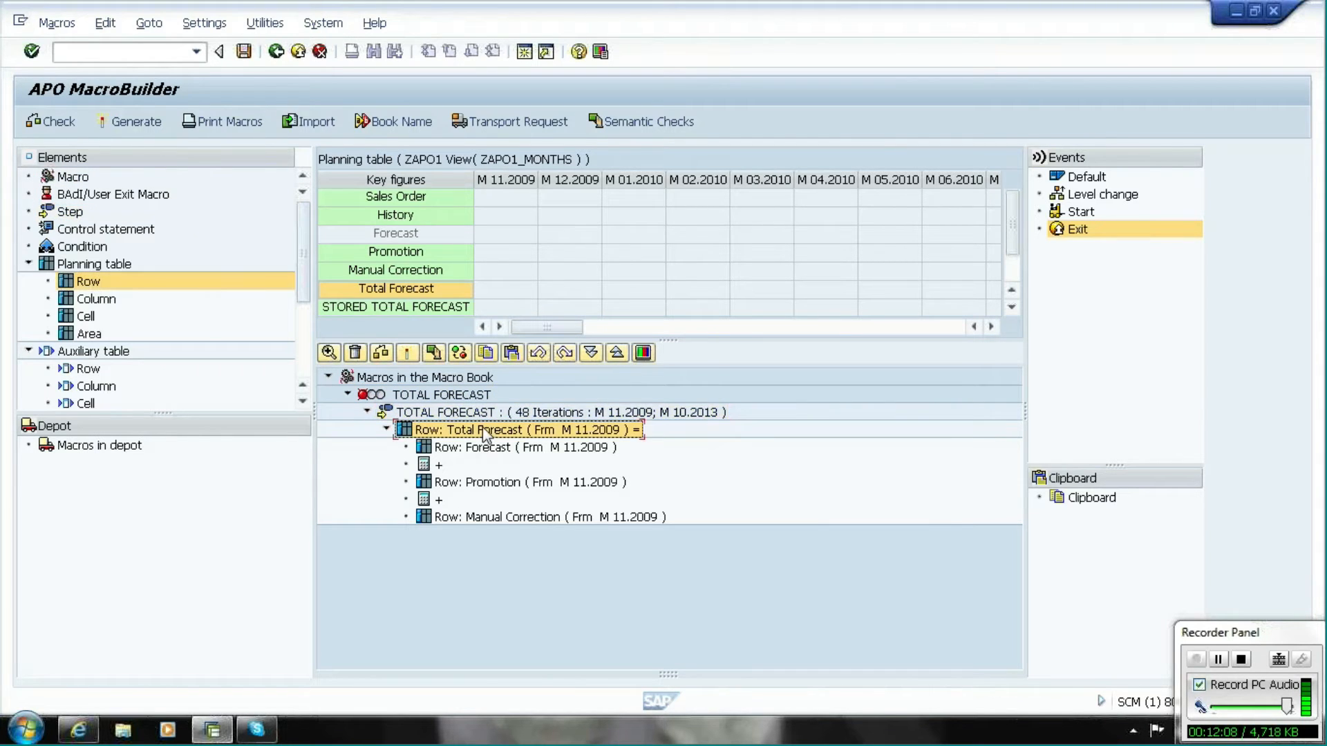
{"action": "left_click", "coordinate": [426, 466]}
{"action": "left_click", "coordinate": [459, 483]}
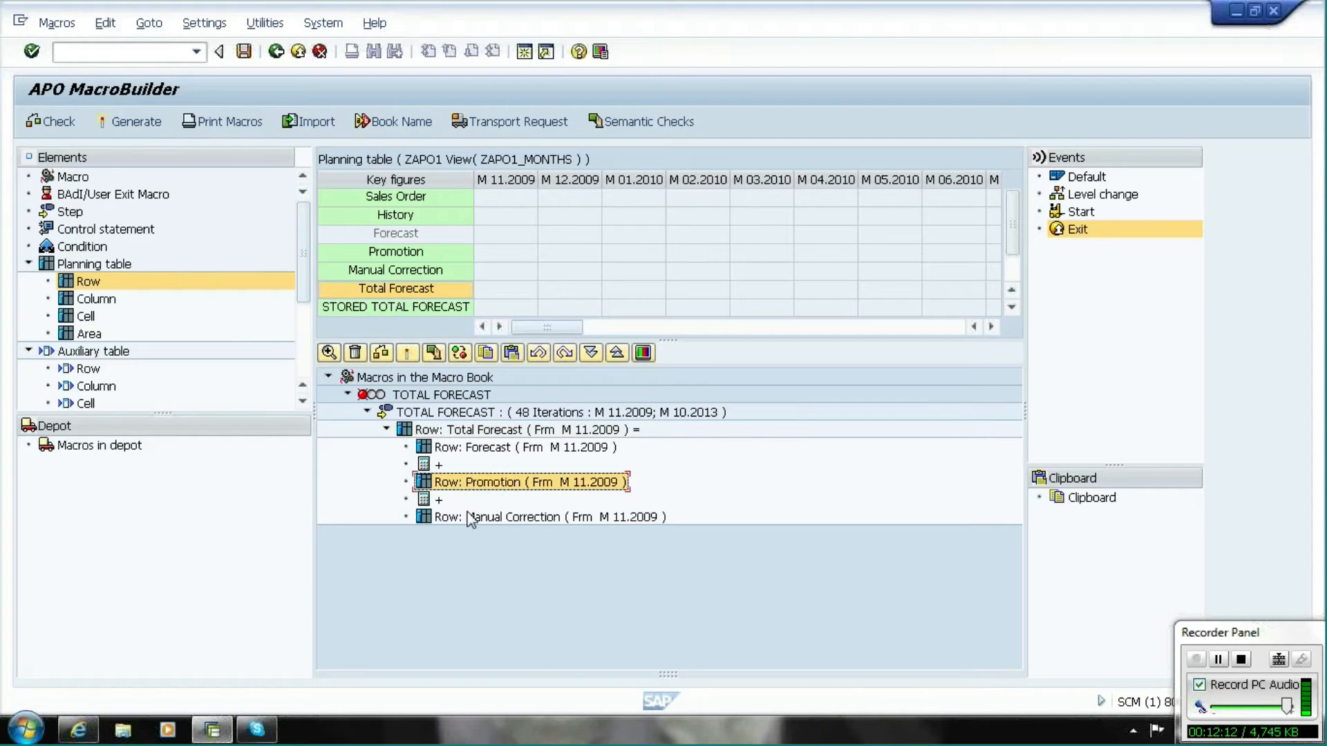
{"action": "left_click", "coordinate": [472, 519]}
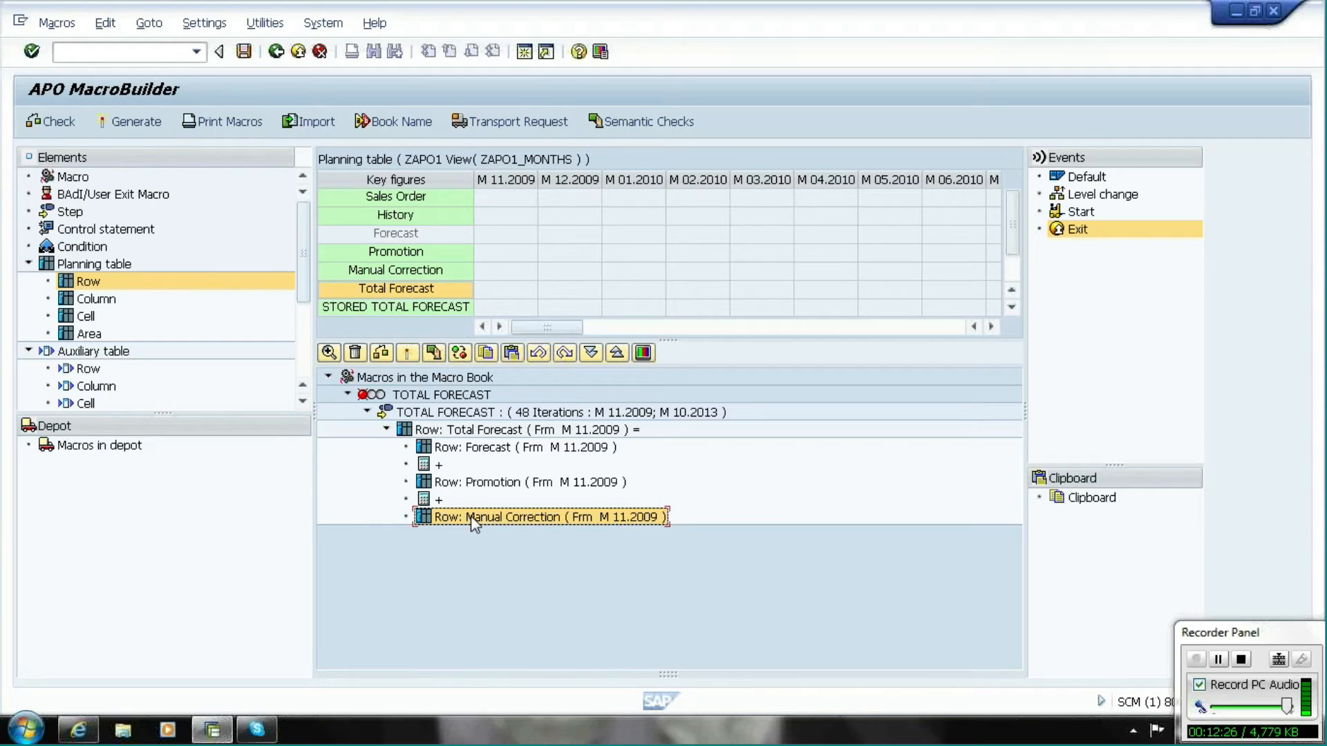
Check the TOTAL FORECAST macro for errors and generate it
{"action": "left_click", "coordinate": [420, 398]}
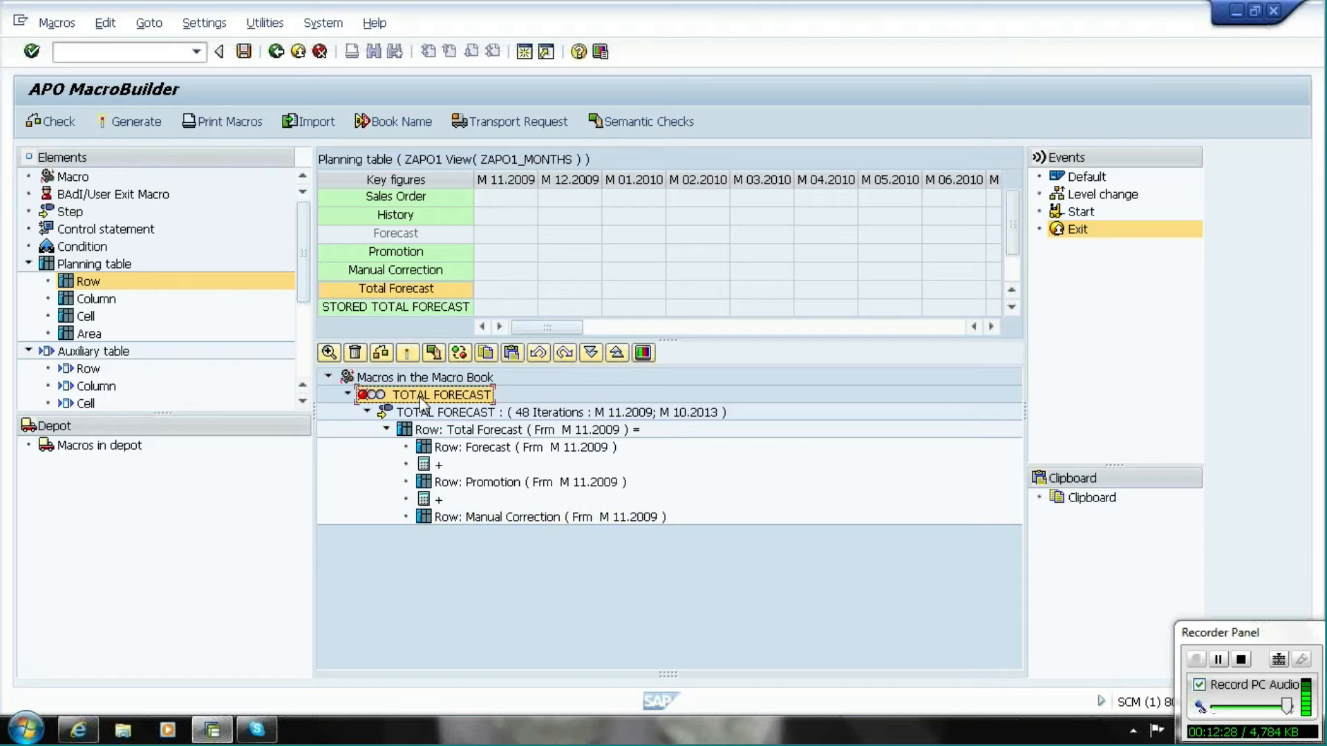
{"action": "left_click", "coordinate": [382, 359]}
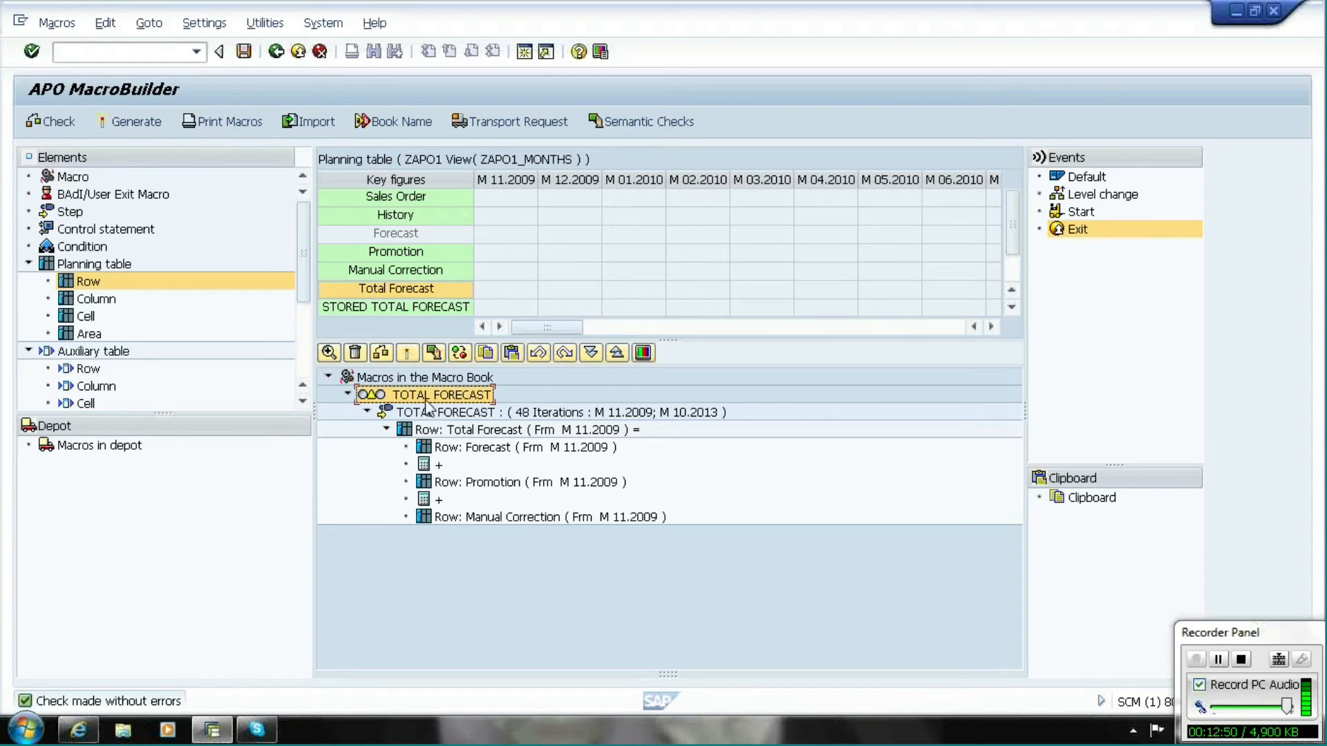
{"action": "left_click", "coordinate": [408, 355]}
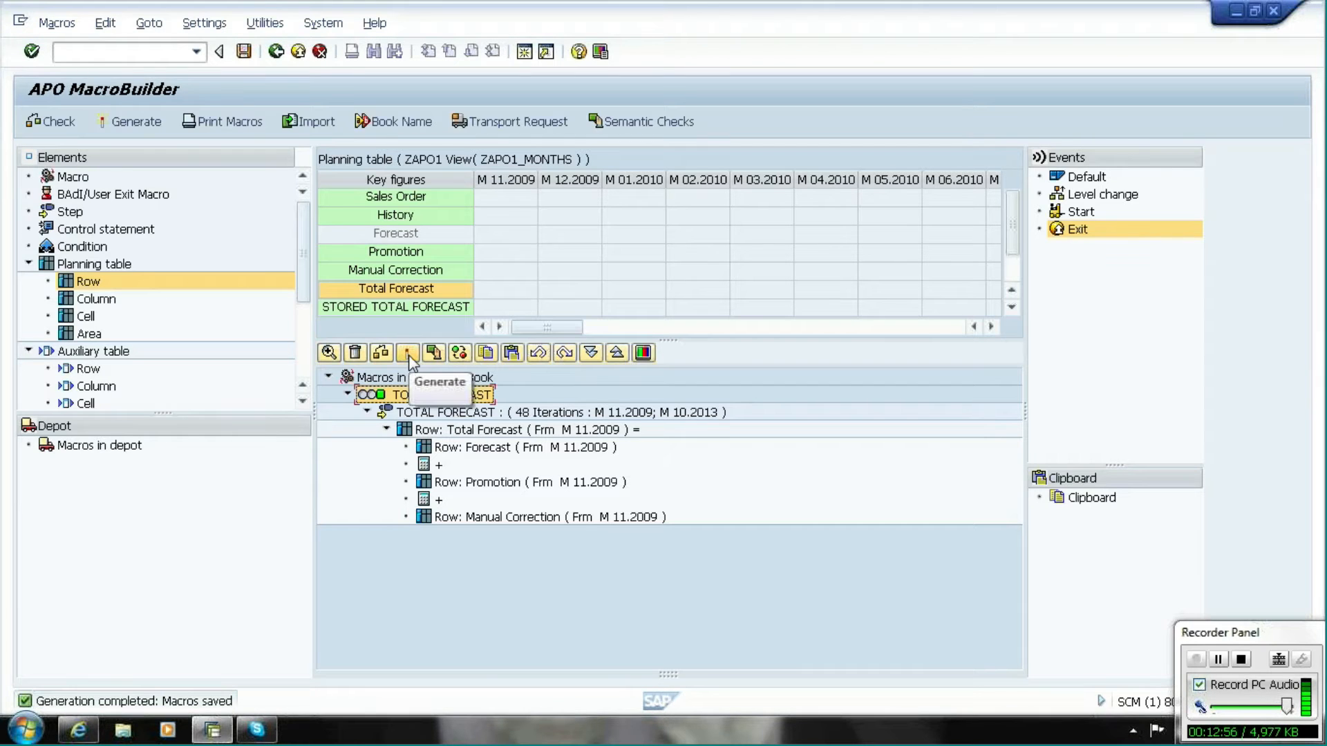
Collapse the TOTAL FORECAST macro and assign it to the Default event
{"action": "left_click", "coordinate": [348, 395]}
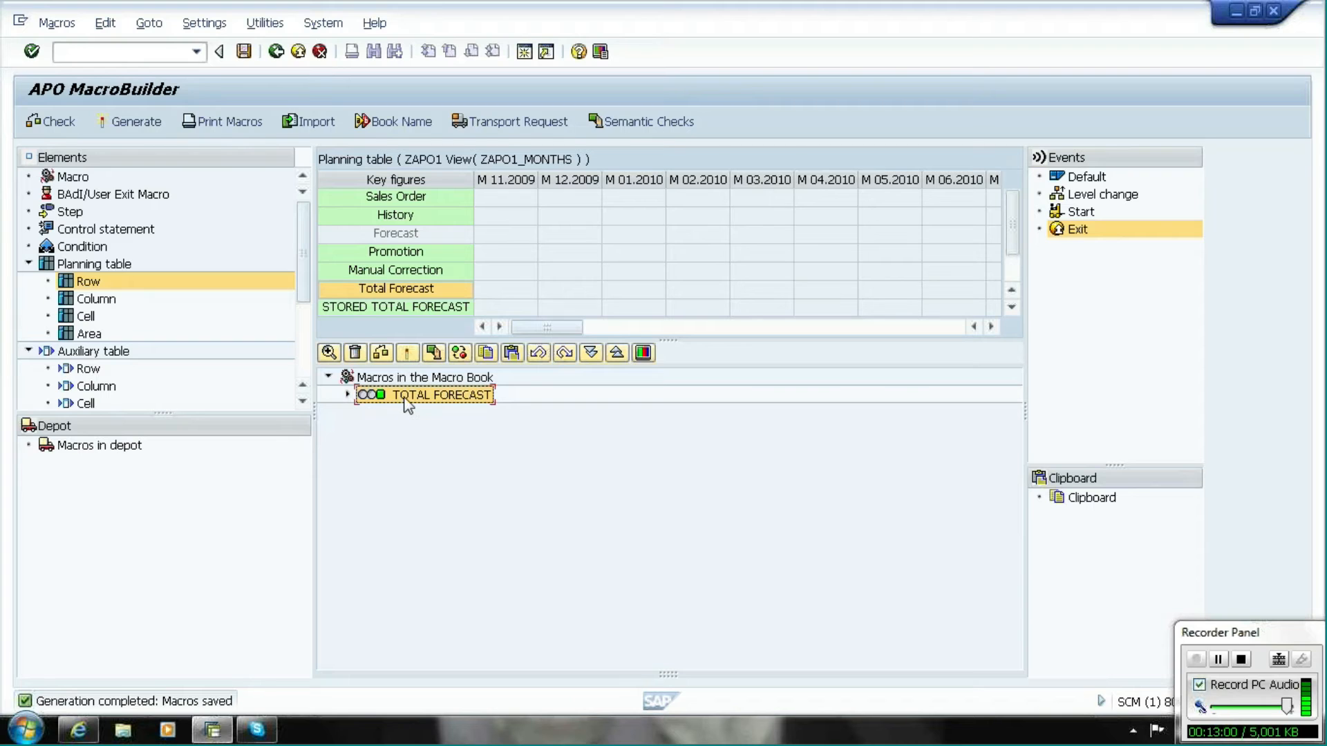
{"action": "left_click_drag", "start_coordinate": [408, 404], "coordinate": [1085, 181]}
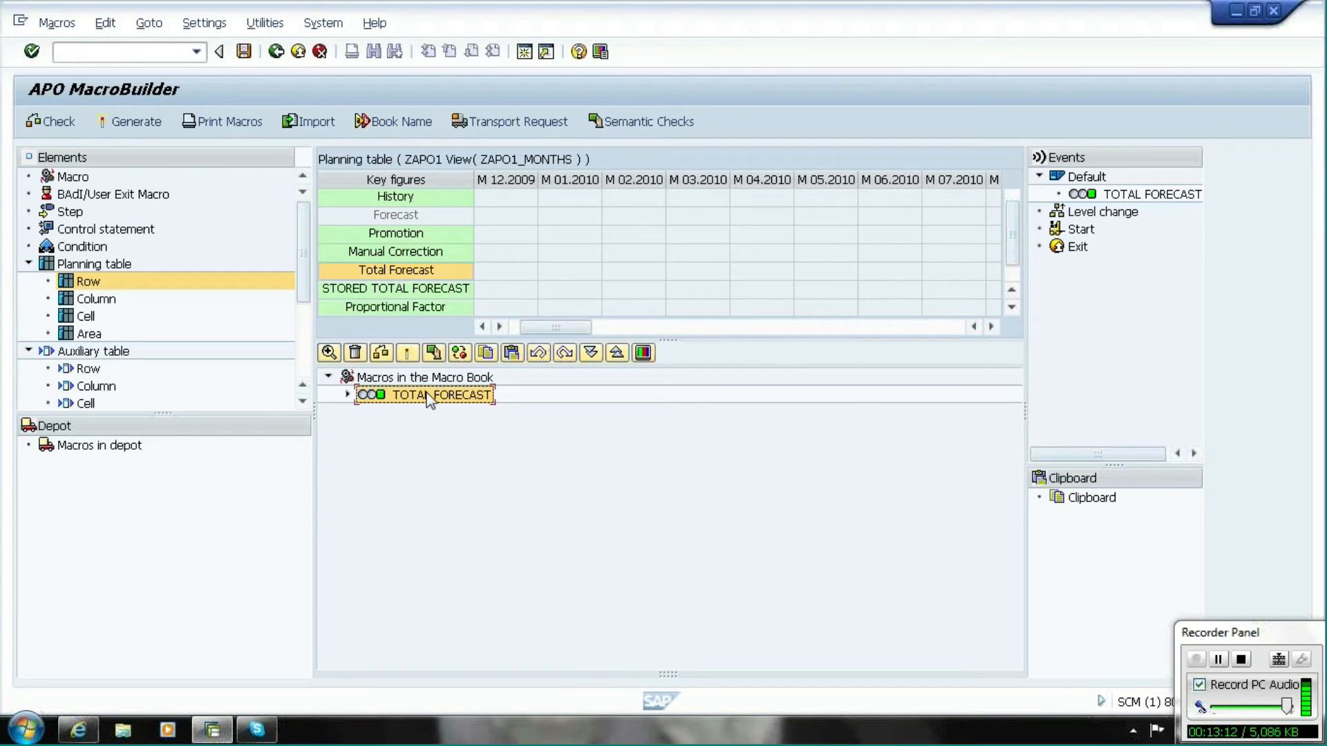
Move the TOTAL FORECAST macro from the macro book into the depot and save the macros
{"action": "left_click_drag", "start_coordinate": [429, 399], "coordinate": [84, 452]}
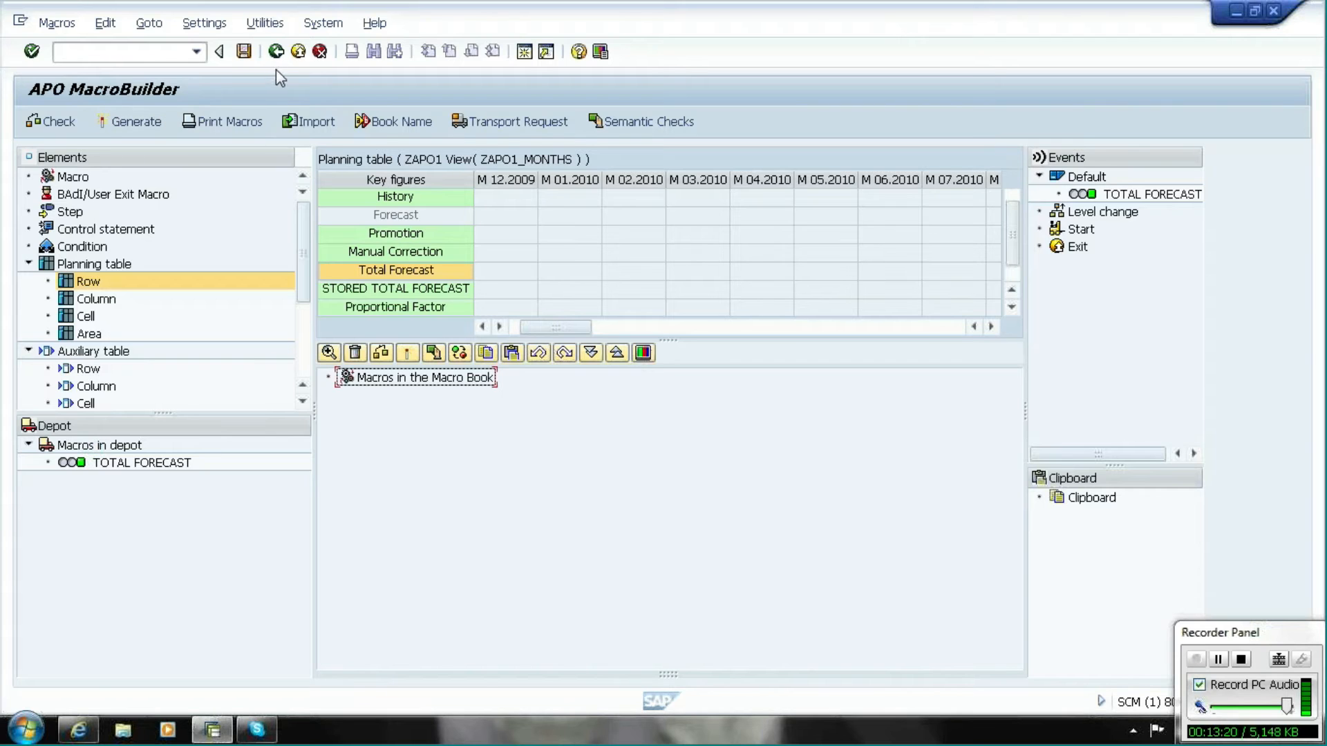
{"action": "left_click", "coordinate": [242, 51]}
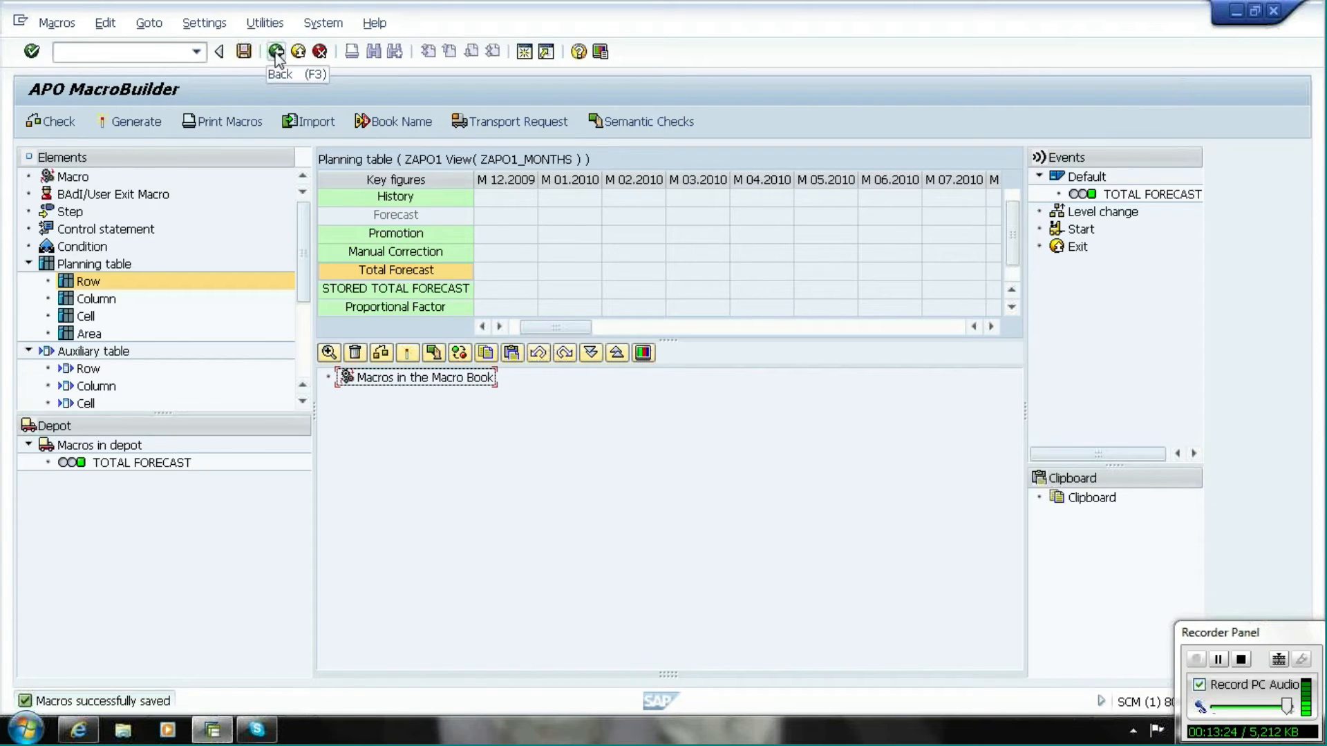
Start interactive demand planning (/SAPAPO/SDP94) in a new session and load the planning data for the PRODLOC selection
{"action": "left_click", "coordinate": [171, 53]}
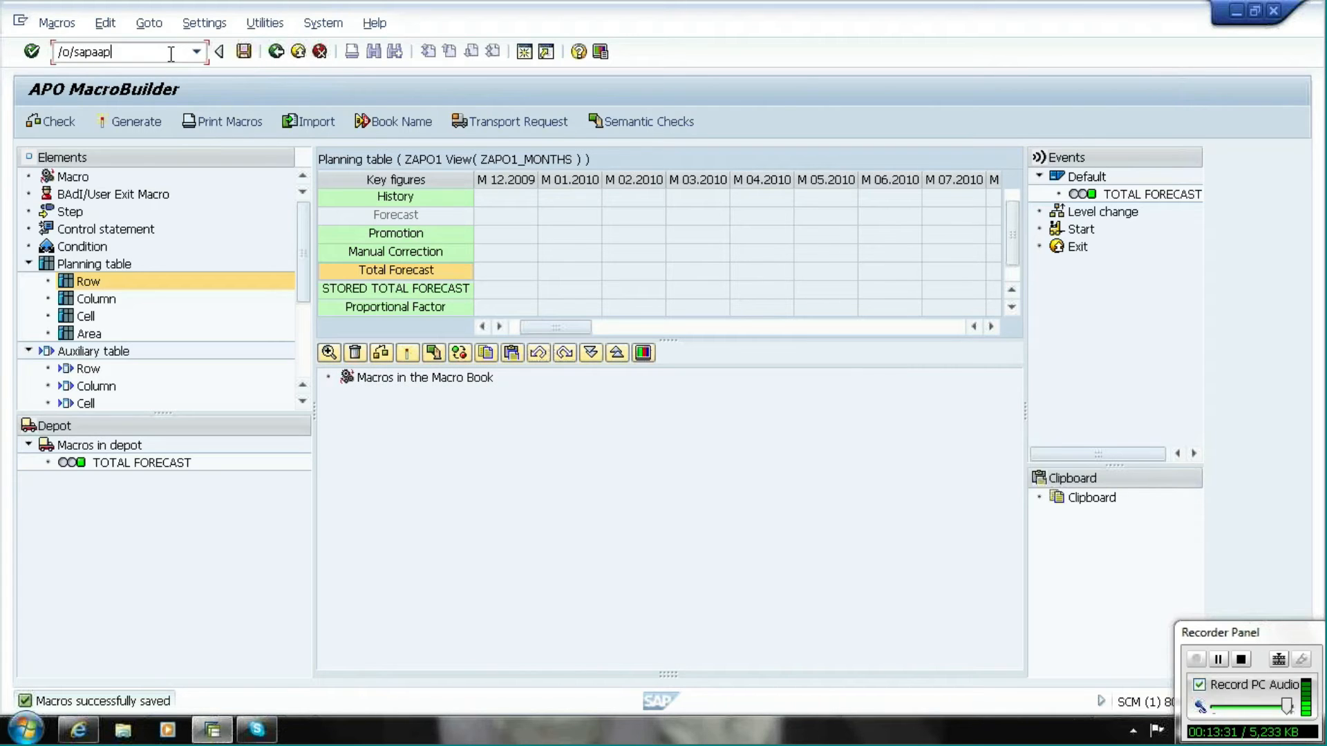
{"action": "type", "text": "94"}
{"action": "key", "text": "Return"}
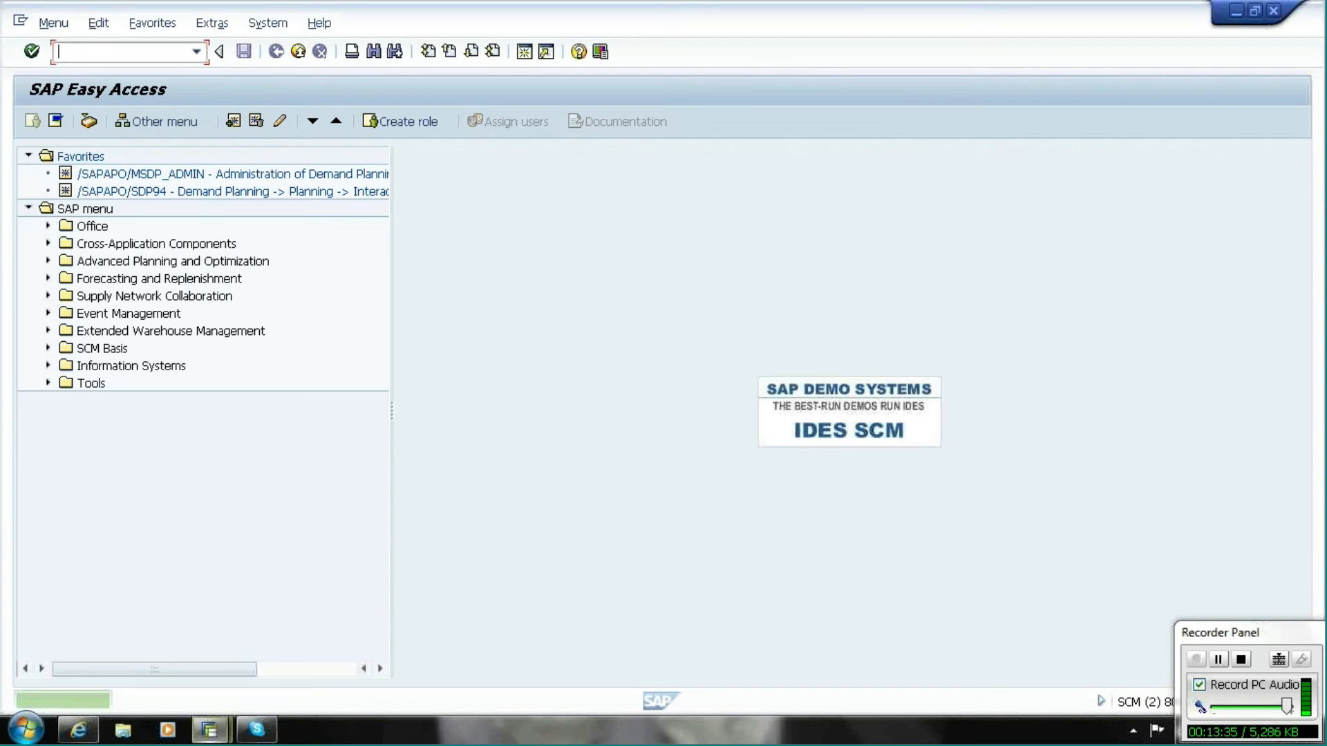
{"action": "double_click", "coordinate": [198, 192]}
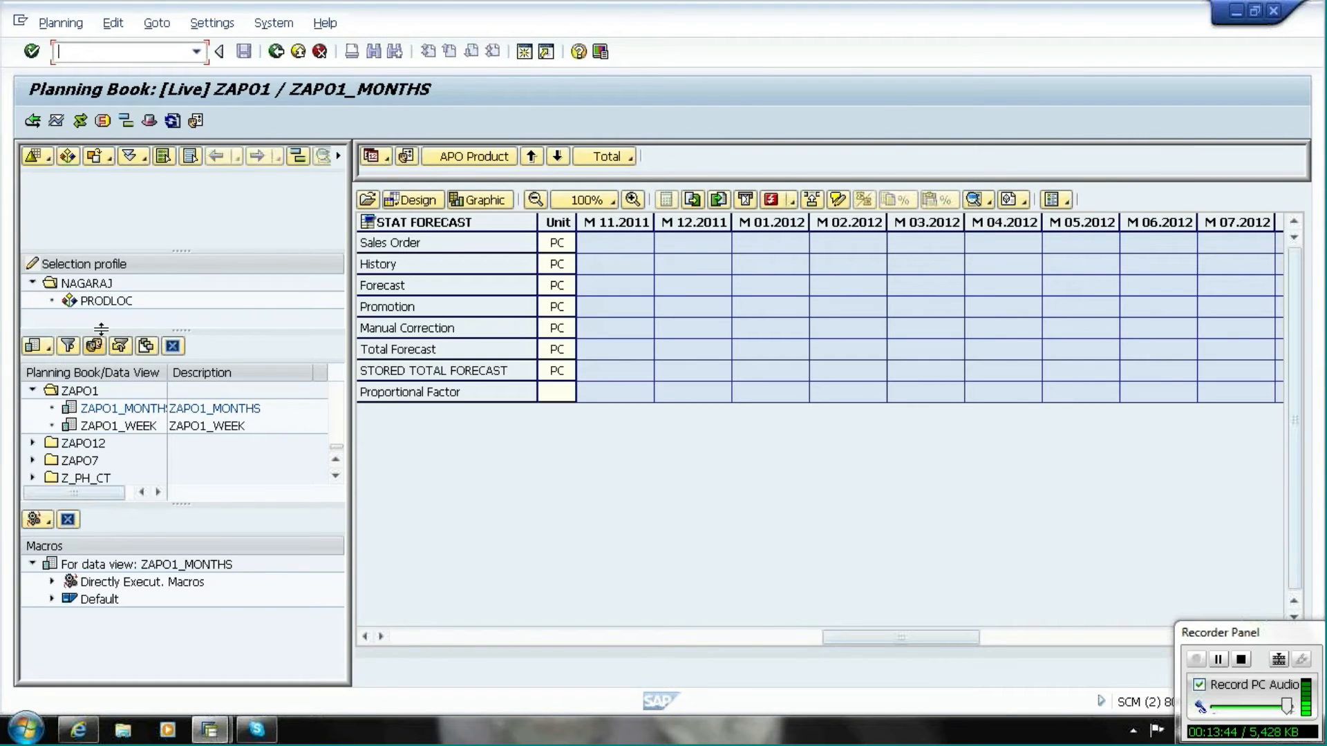
{"action": "double_click", "coordinate": [106, 300]}
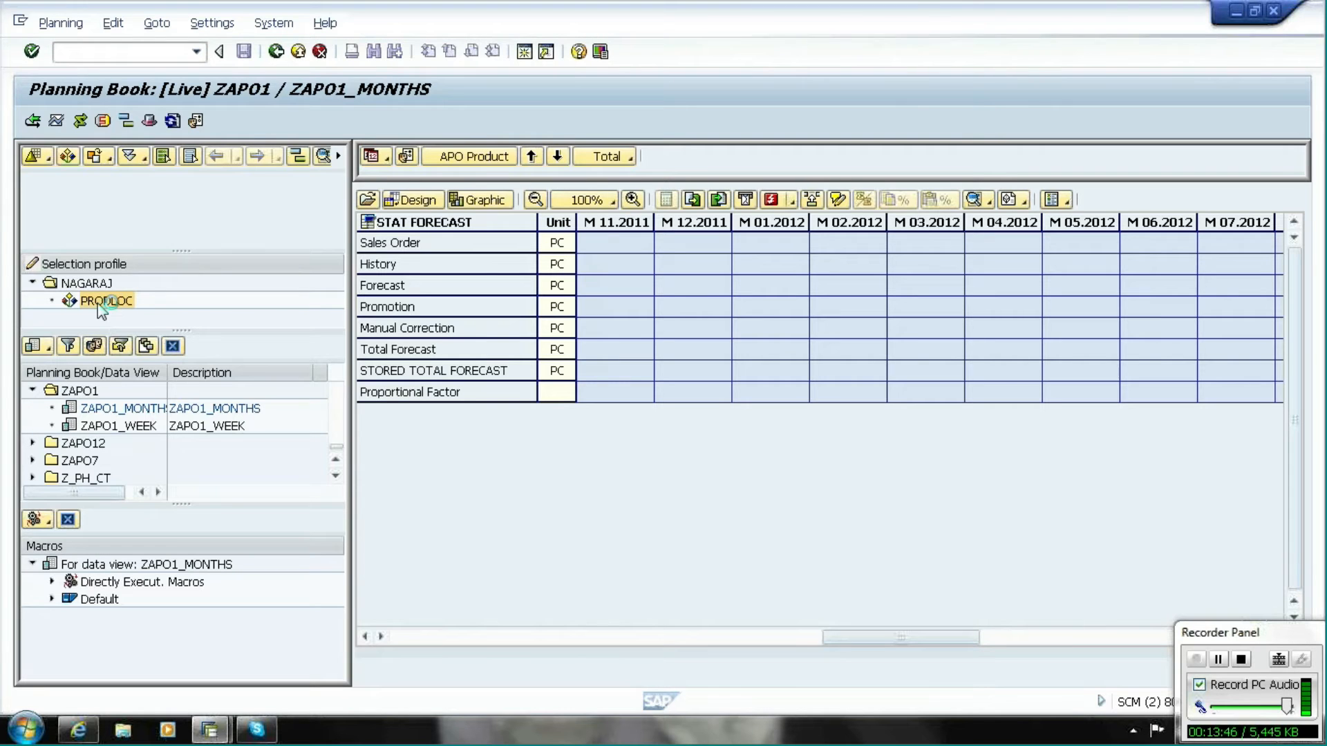
{"action": "left_click", "coordinate": [367, 200]}
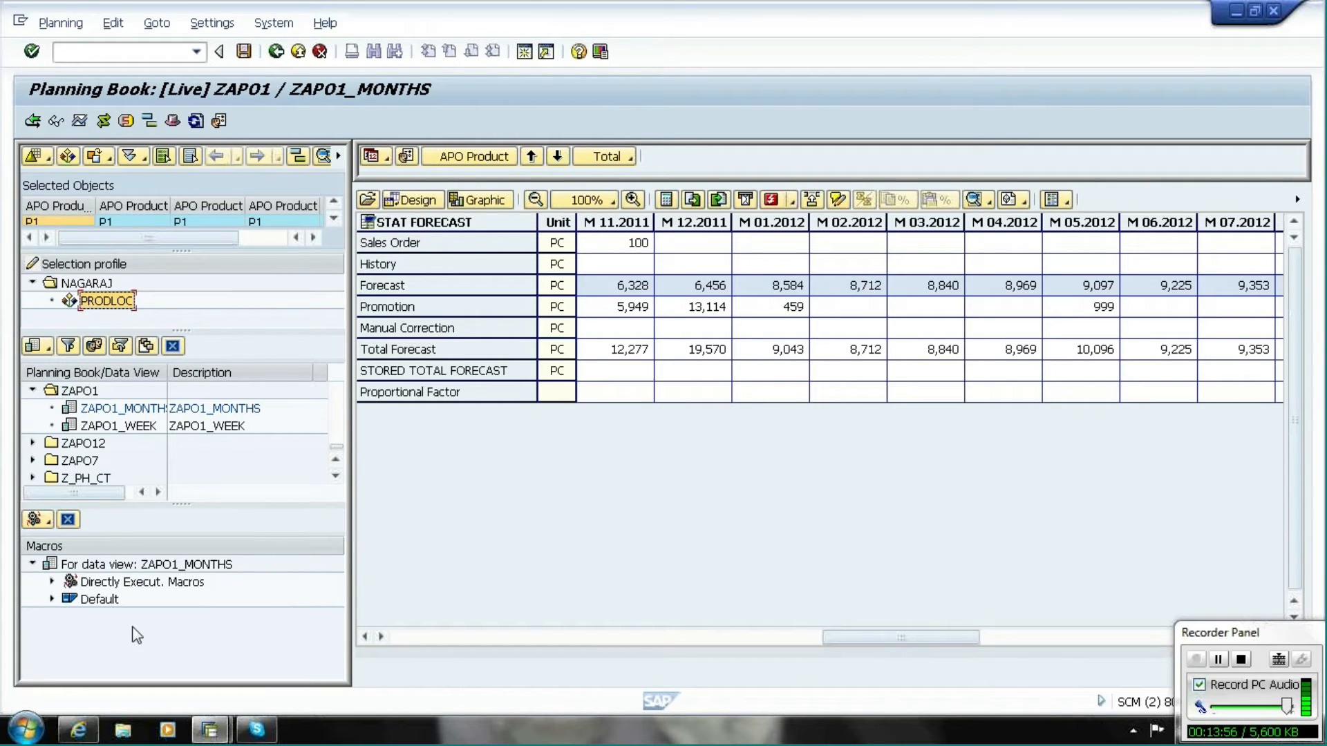
Expand the directly executable and Default macro groups of ZAPO1_MONTHS and execute the directly executable TOTAL FORECAST macro
{"action": "left_click_drag", "start_coordinate": [177, 506], "coordinate": [178, 459]}
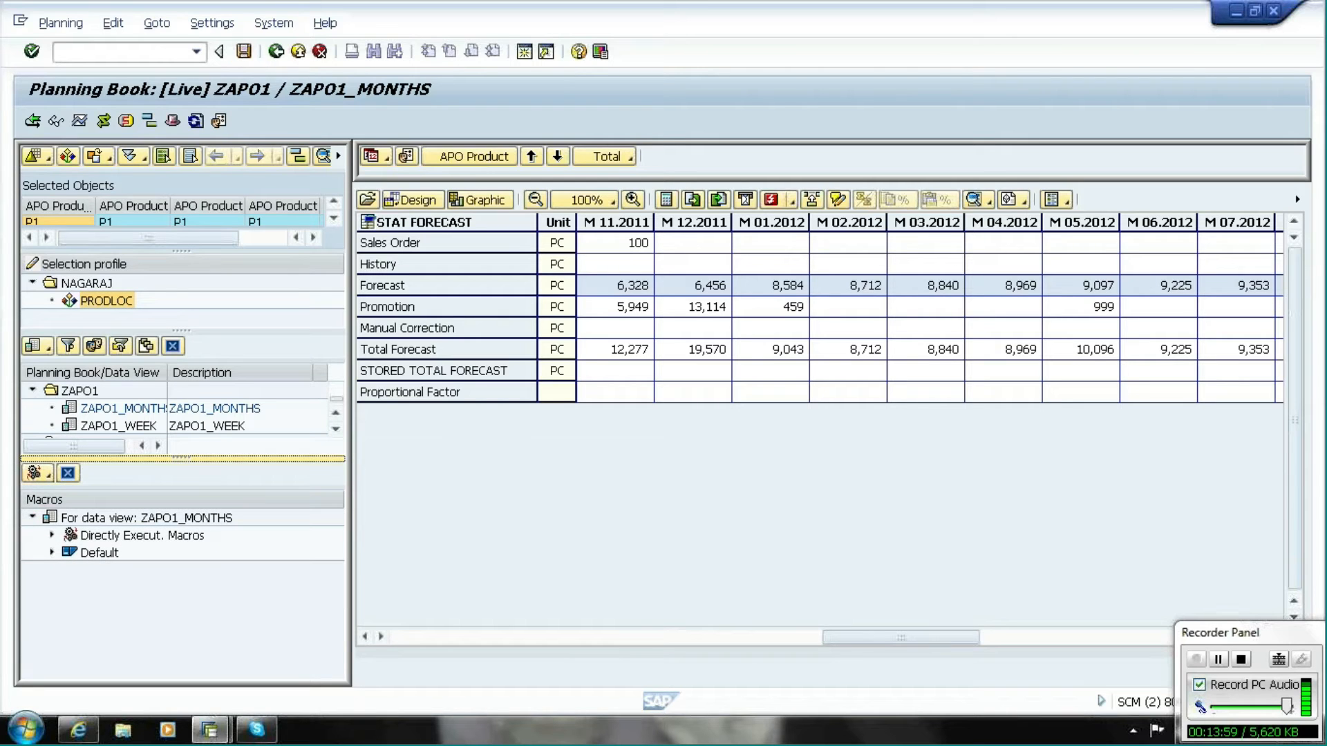
{"action": "left_click", "coordinate": [52, 536]}
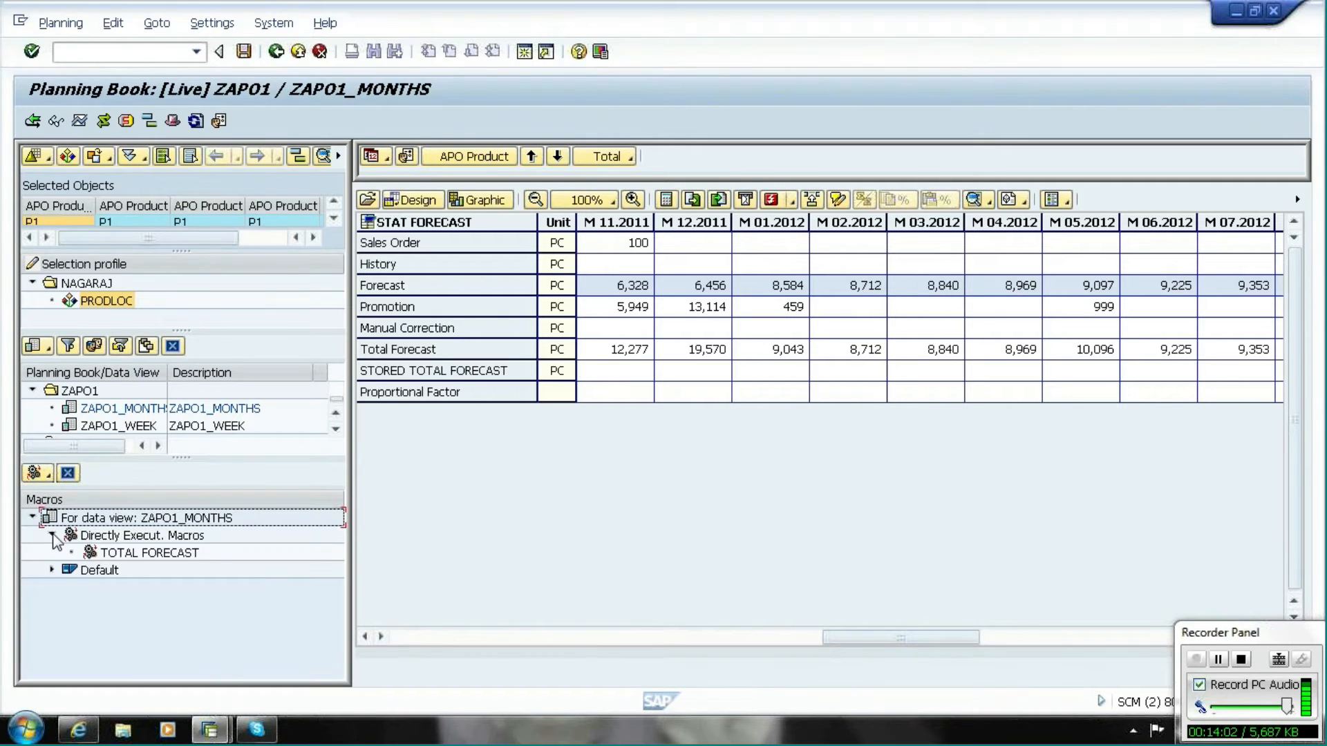
{"action": "left_click", "coordinate": [53, 571]}
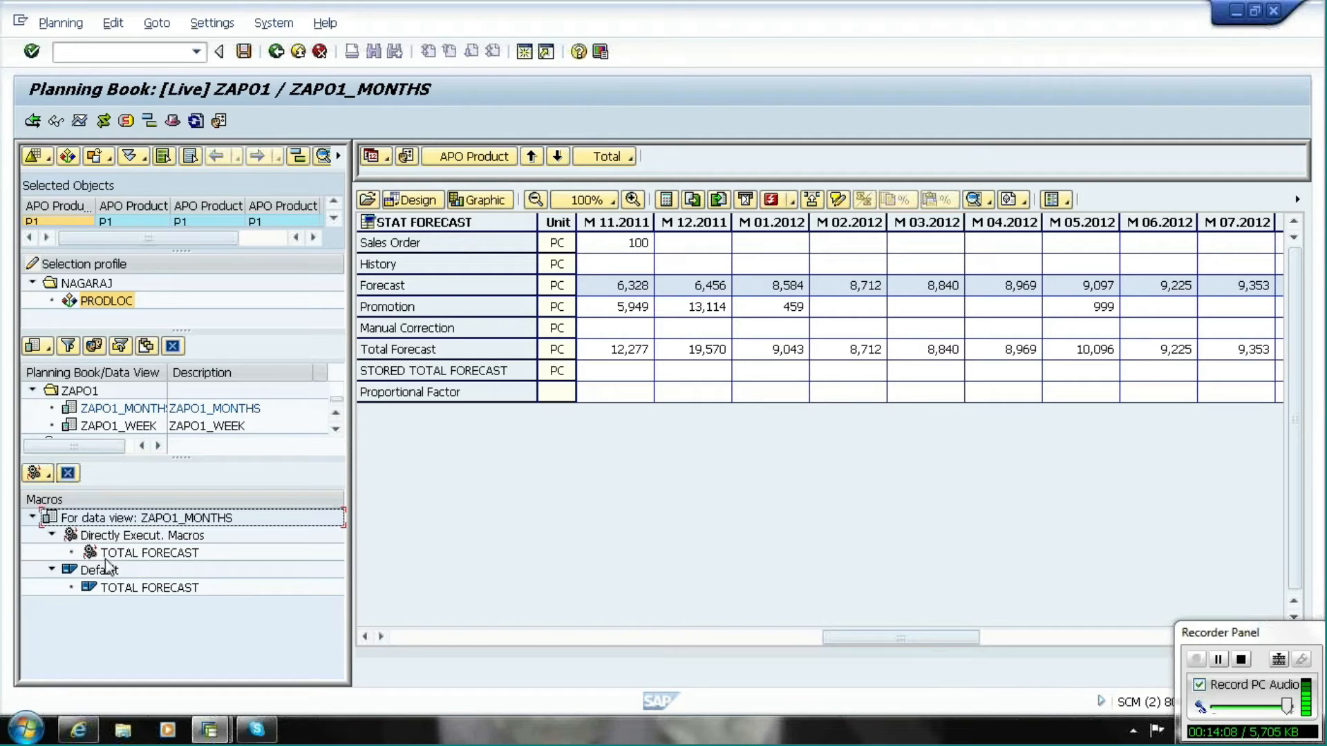
{"action": "left_click", "coordinate": [128, 538]}
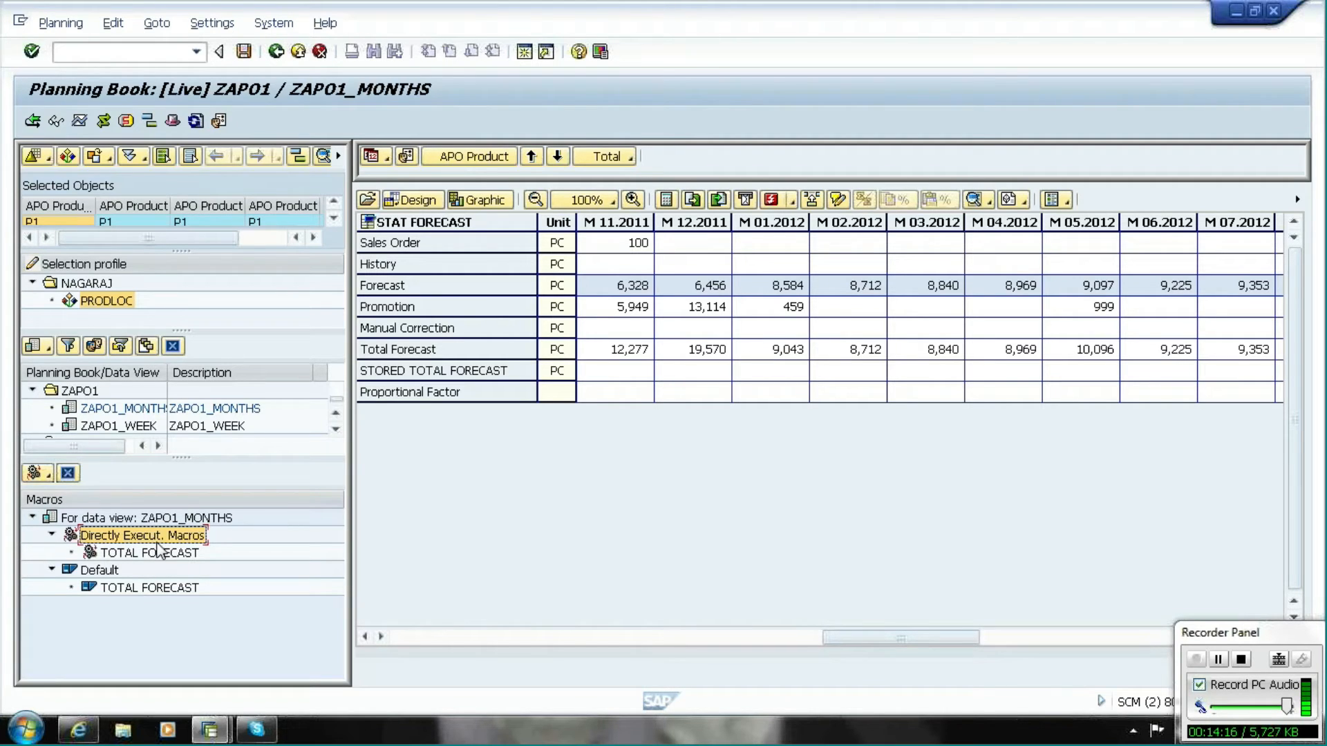
{"action": "left_click", "coordinate": [158, 557]}
{"action": "double_click", "coordinate": [156, 555]}
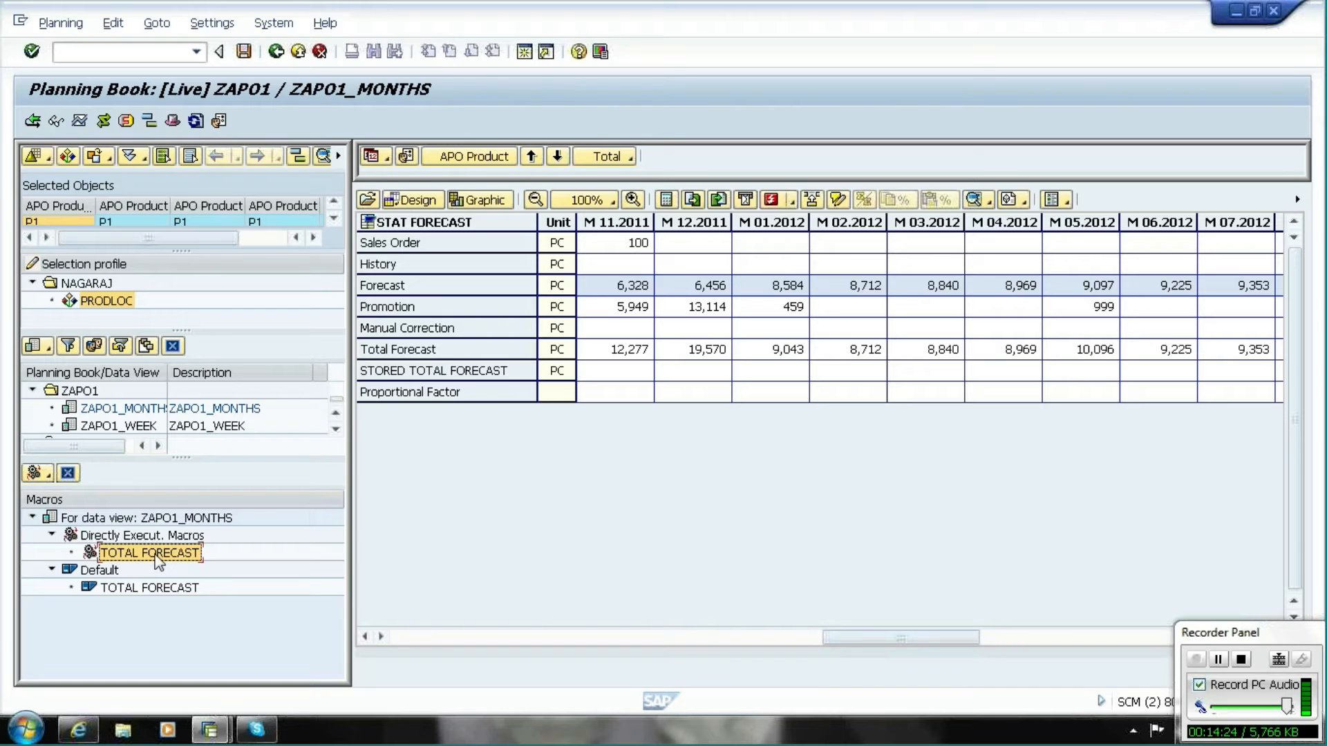
Enter a Manual Correction of 8,888 for M 11.2011 in the planning table
{"action": "left_click", "coordinate": [603, 285]}
{"action": "left_click", "coordinate": [602, 310]}
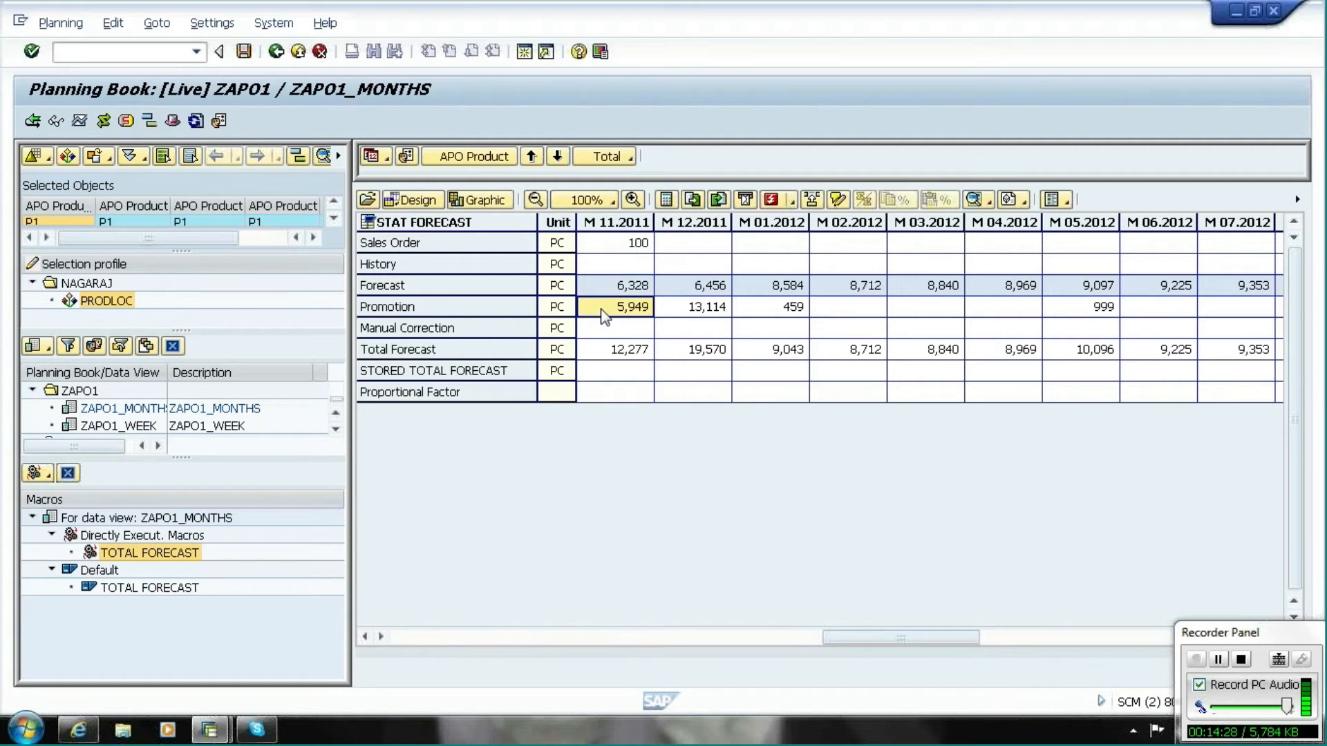
{"action": "left_click", "coordinate": [602, 331]}
{"action": "type", "text": "8888"}
{"action": "key", "text": "Return"}
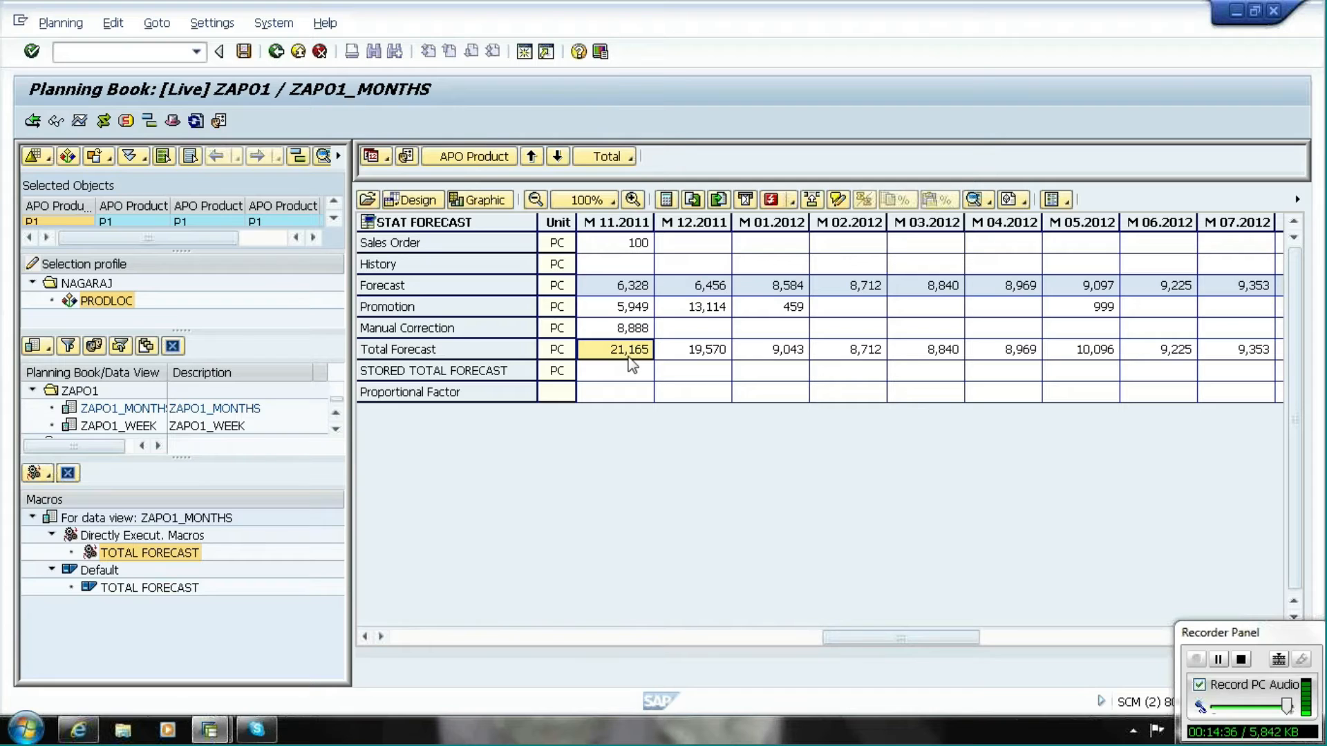
Calculate the total of the Forecast, Promotion and Manual Correction cells for M 11.2011
{"action": "left_click_drag", "start_coordinate": [616, 287], "coordinate": [617, 309]}
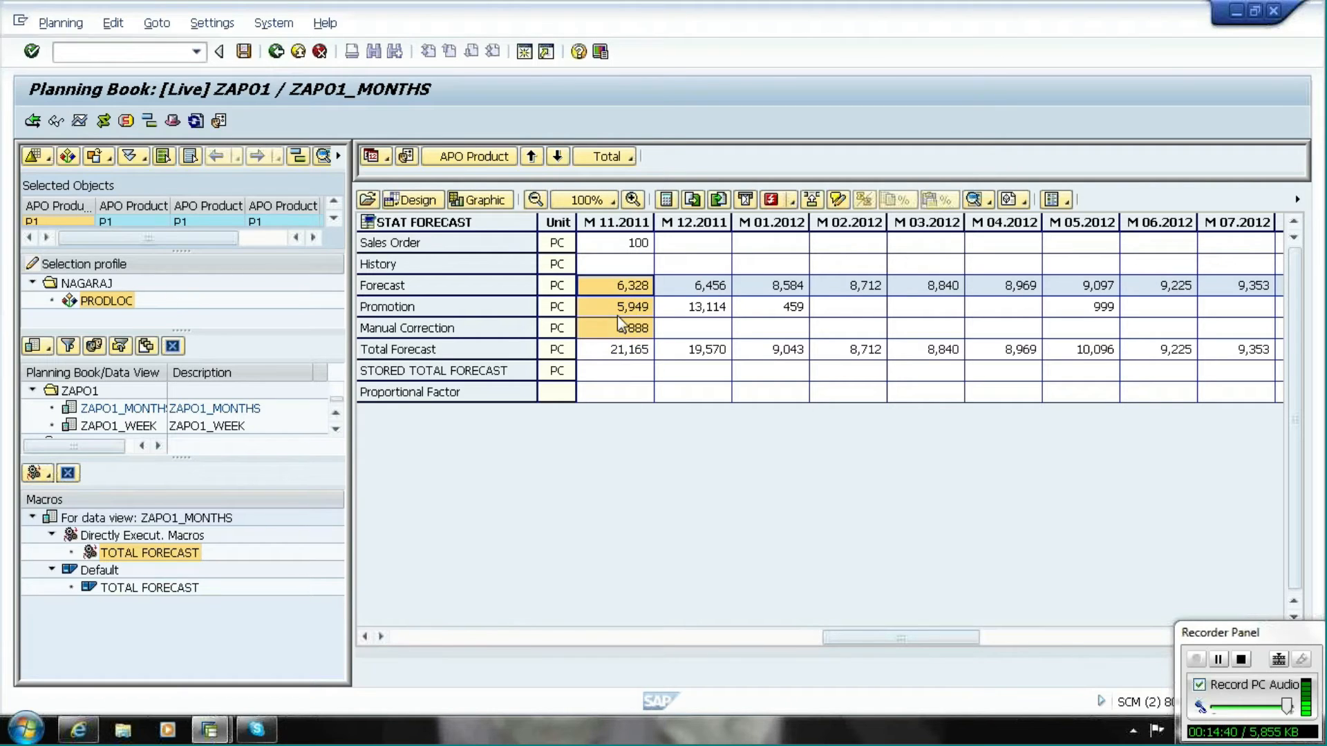
{"action": "right_click", "coordinate": [617, 315]}
{"action": "mouse_move", "coordinate": [757, 326]}
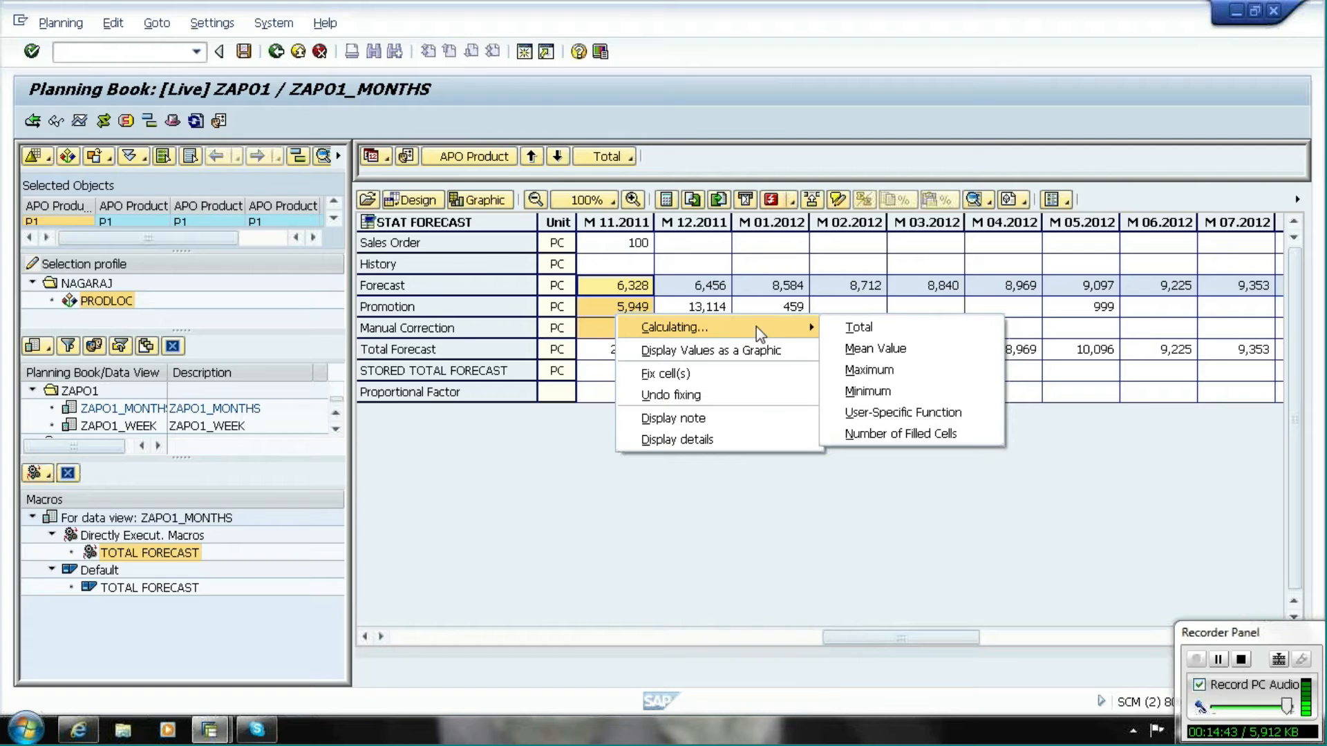
{"action": "left_click", "coordinate": [859, 332]}
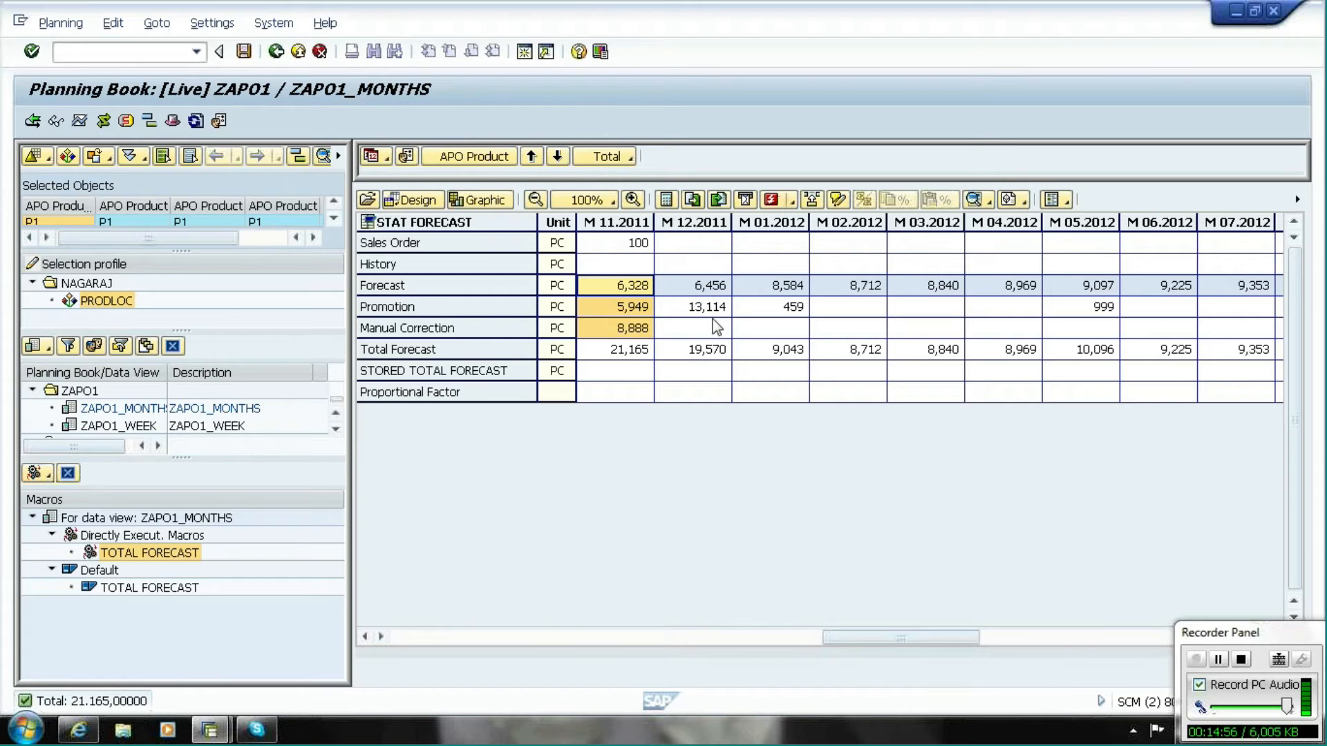
Enter a Manual Correction of -99,999 for M 12.2011 in the planning table
{"action": "left_click", "coordinate": [693, 330]}
{"action": "type", "text": "99,999"}
{"action": "key", "text": "Return"}
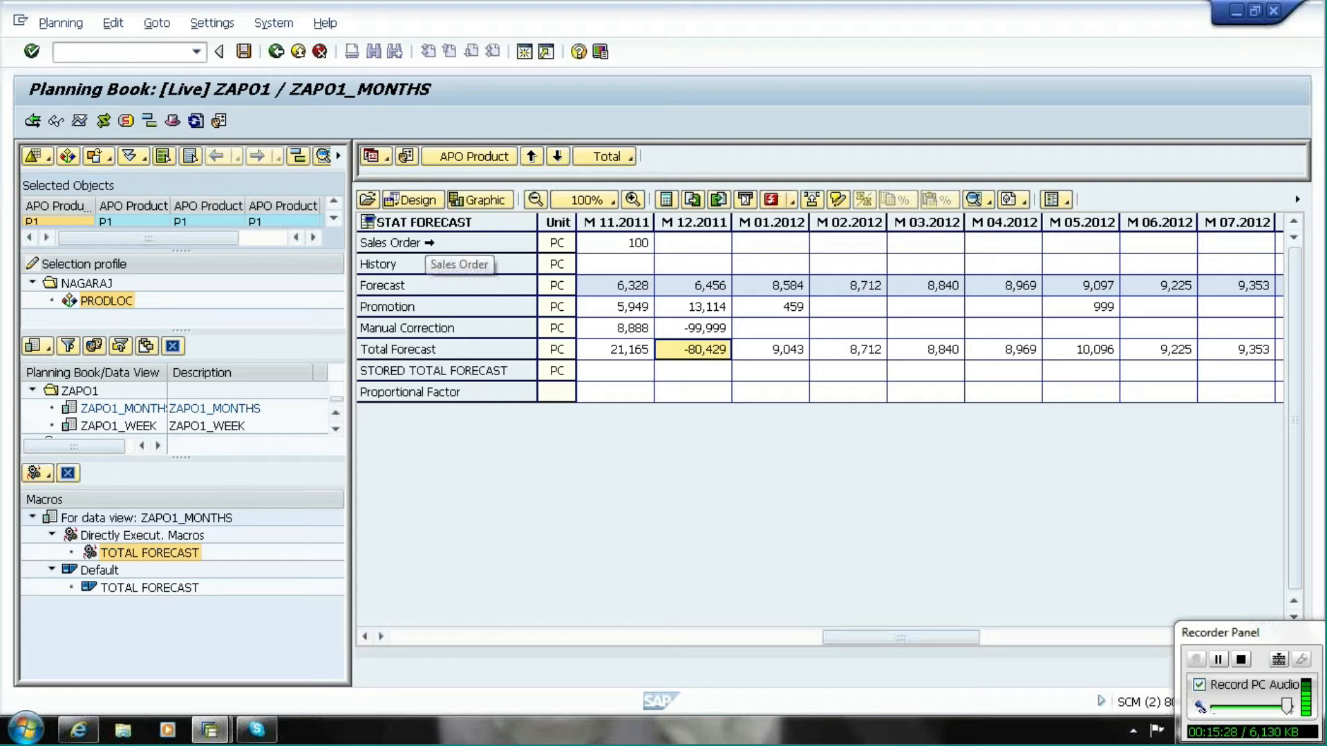
Highlight the key figure rows and the Total Forecast row, and leave the planning book with the data saved
{"action": "left_click_drag", "start_coordinate": [430, 242], "coordinate": [413, 422]}
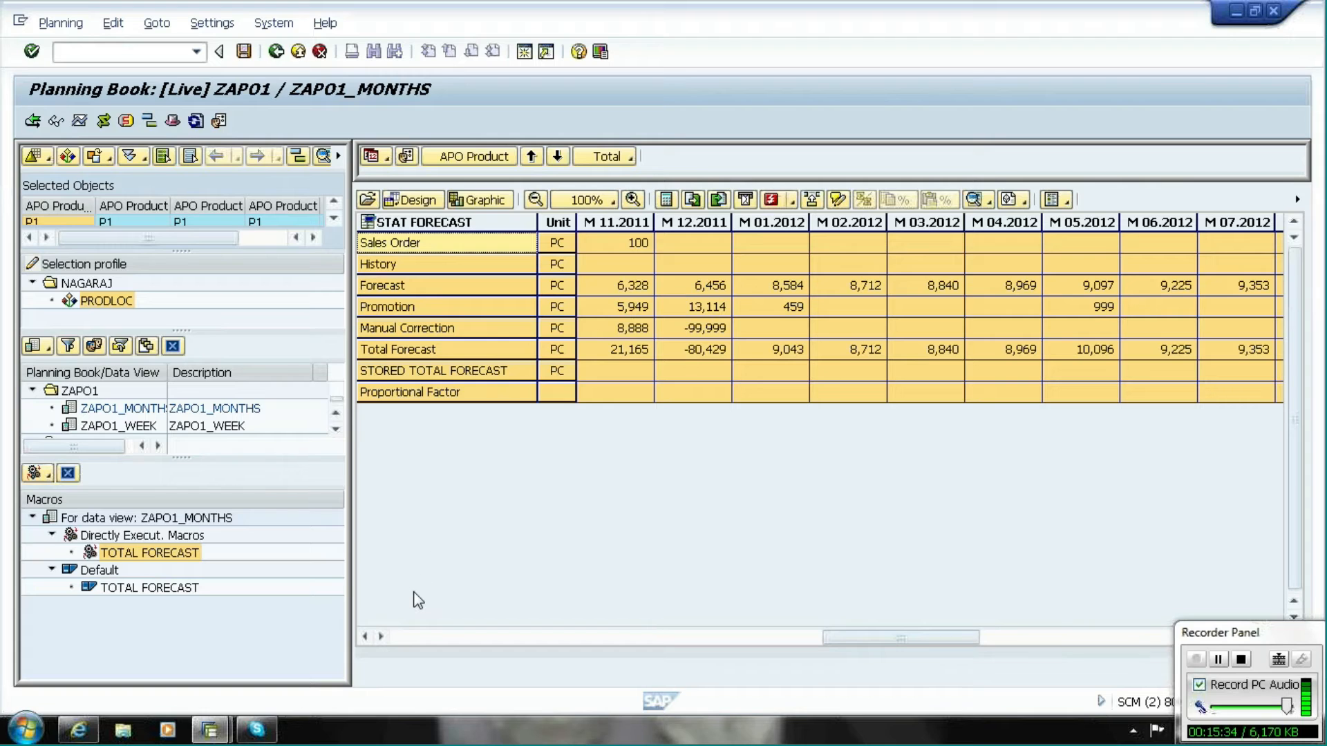
{"action": "left_click", "coordinate": [620, 393]}
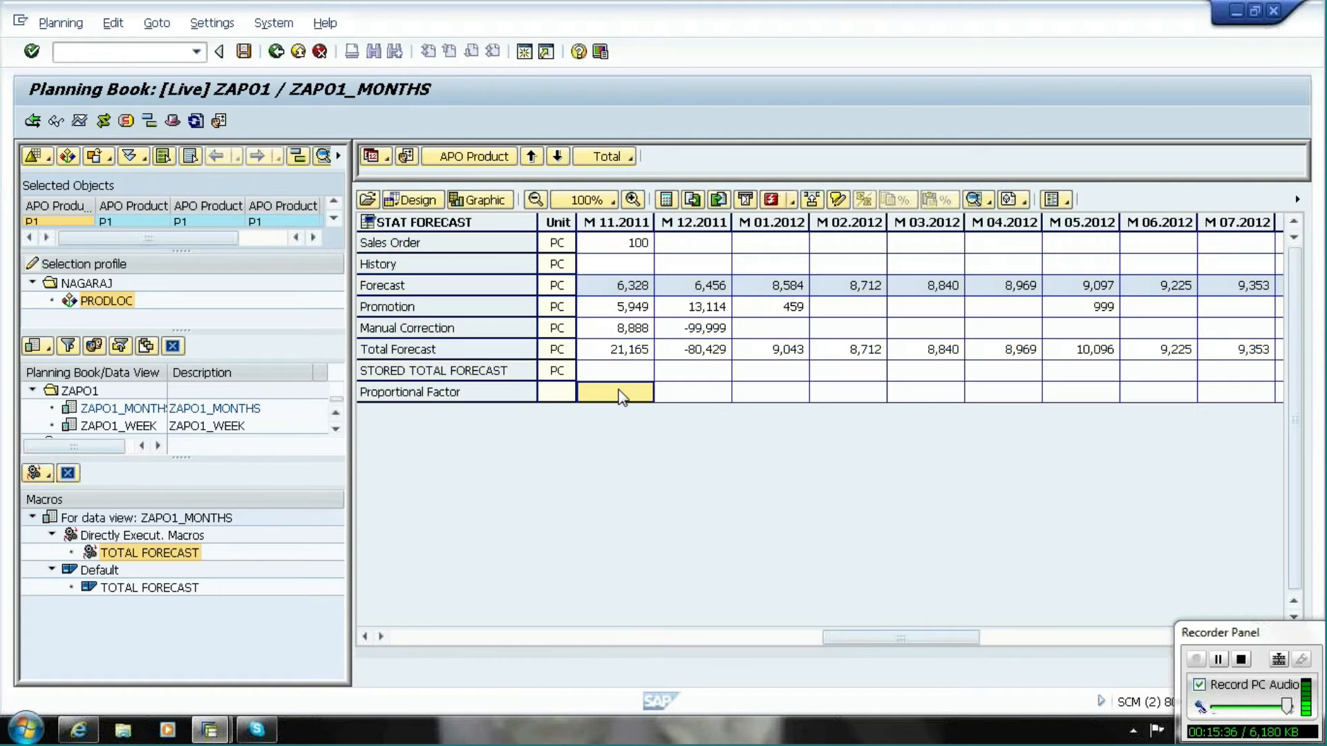
{"action": "left_click", "coordinate": [412, 350]}
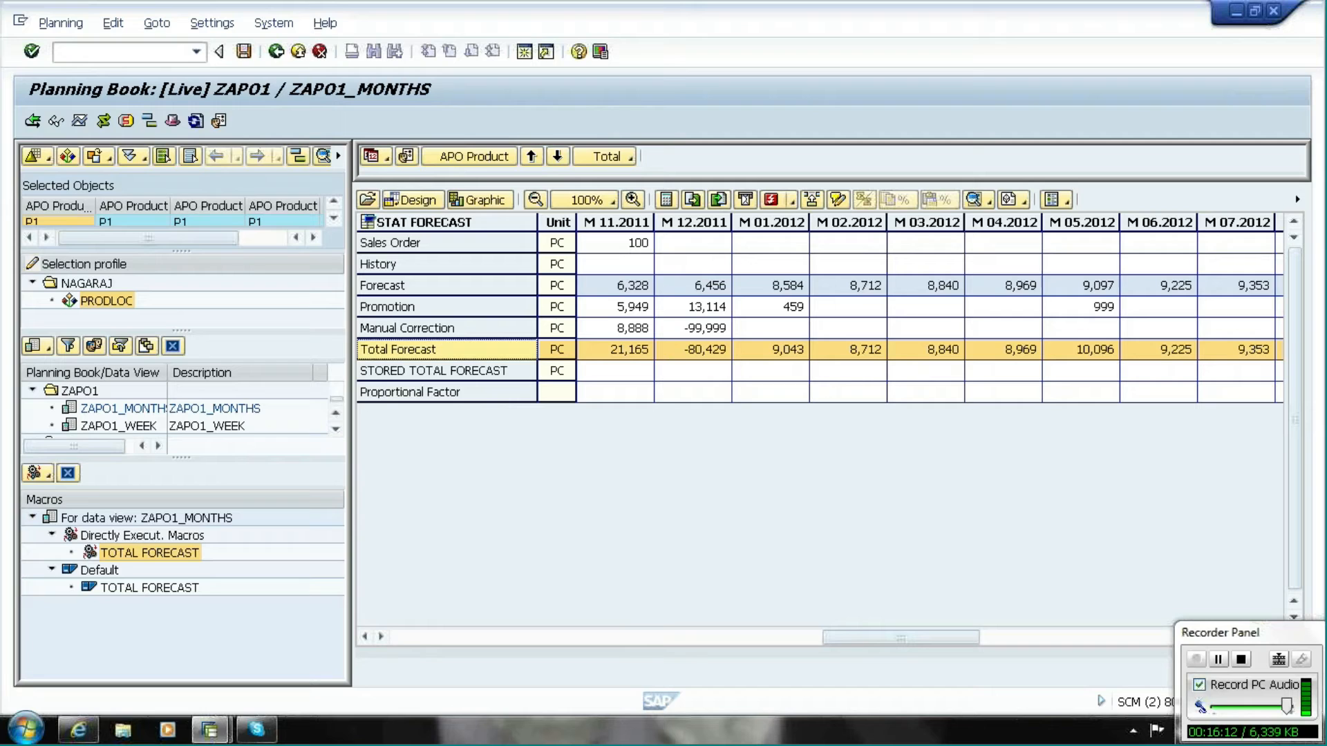
{"action": "left_click", "coordinate": [299, 52]}
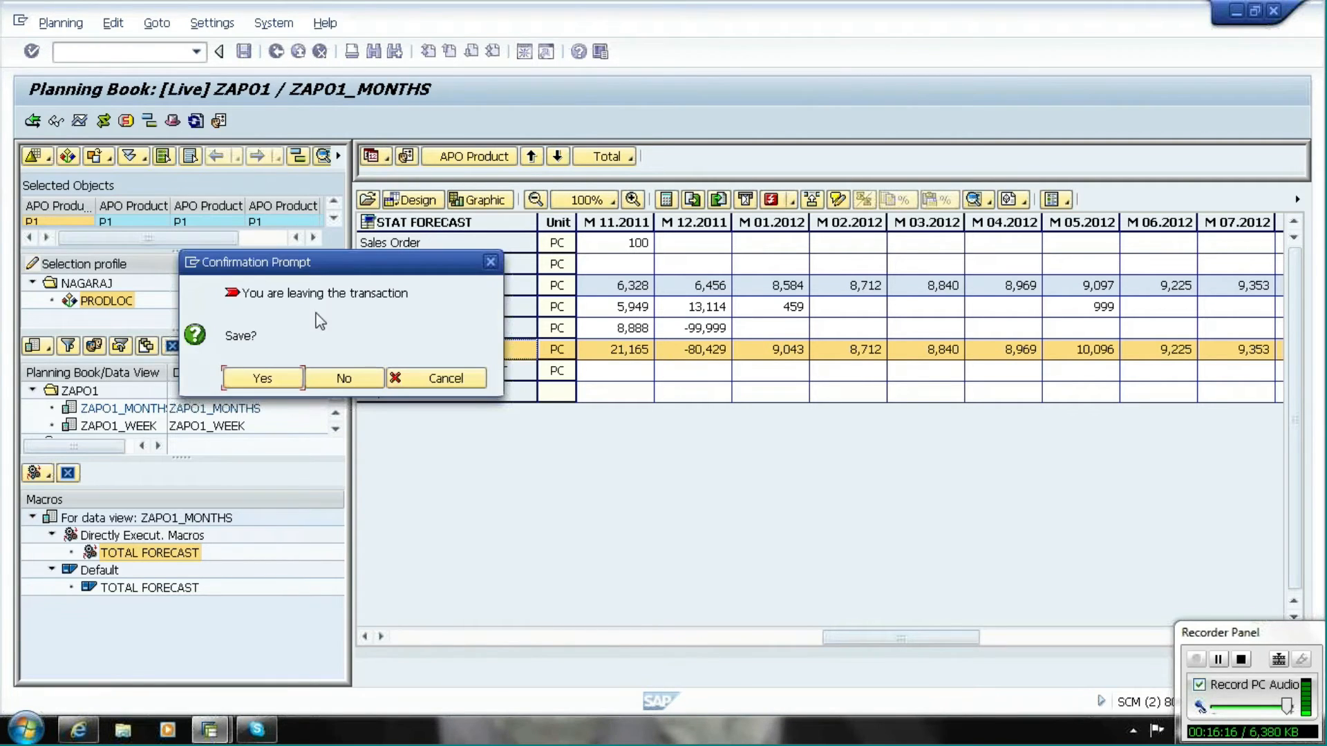
{"action": "left_click", "coordinate": [271, 374]}
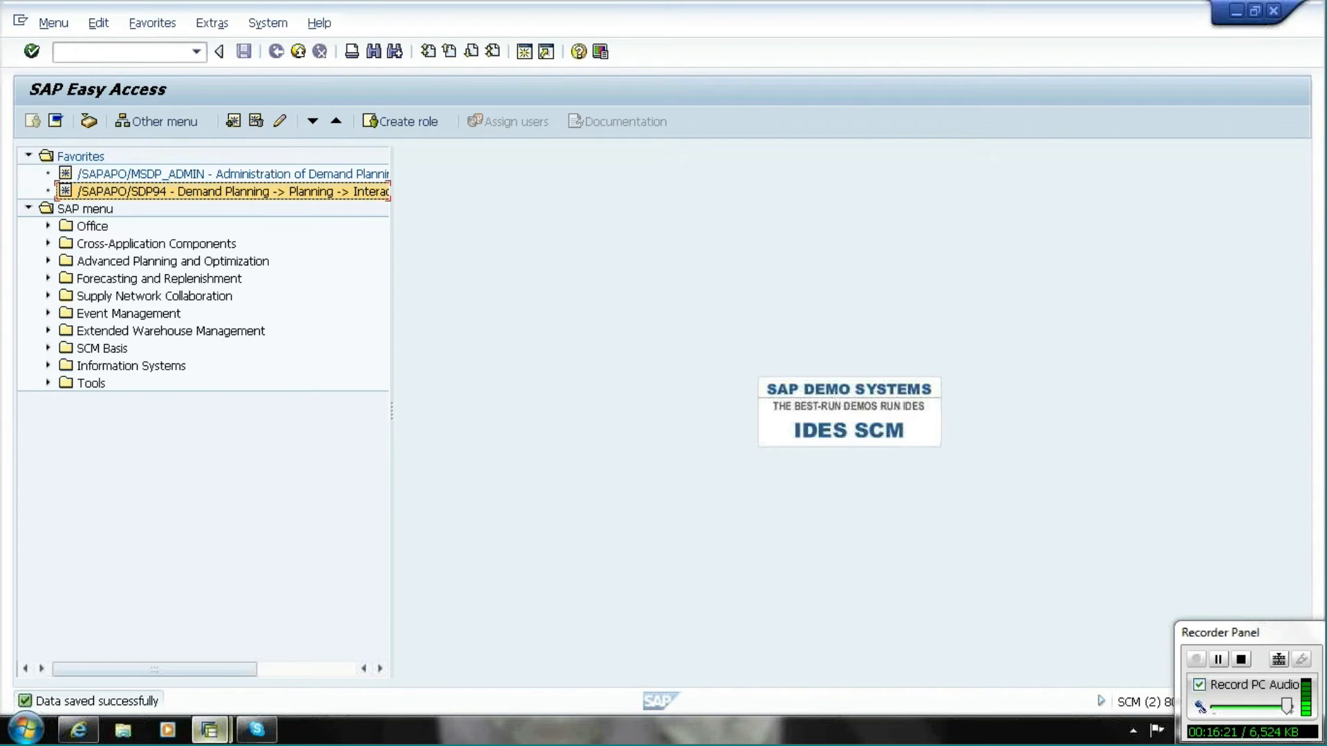
Switch back to the MacroBuilder session and add a macro named COLOUR TOTAL FORECAST to the macro book
{"action": "left_click", "coordinate": [209, 730]}
{"action": "left_click", "coordinate": [160, 636]}
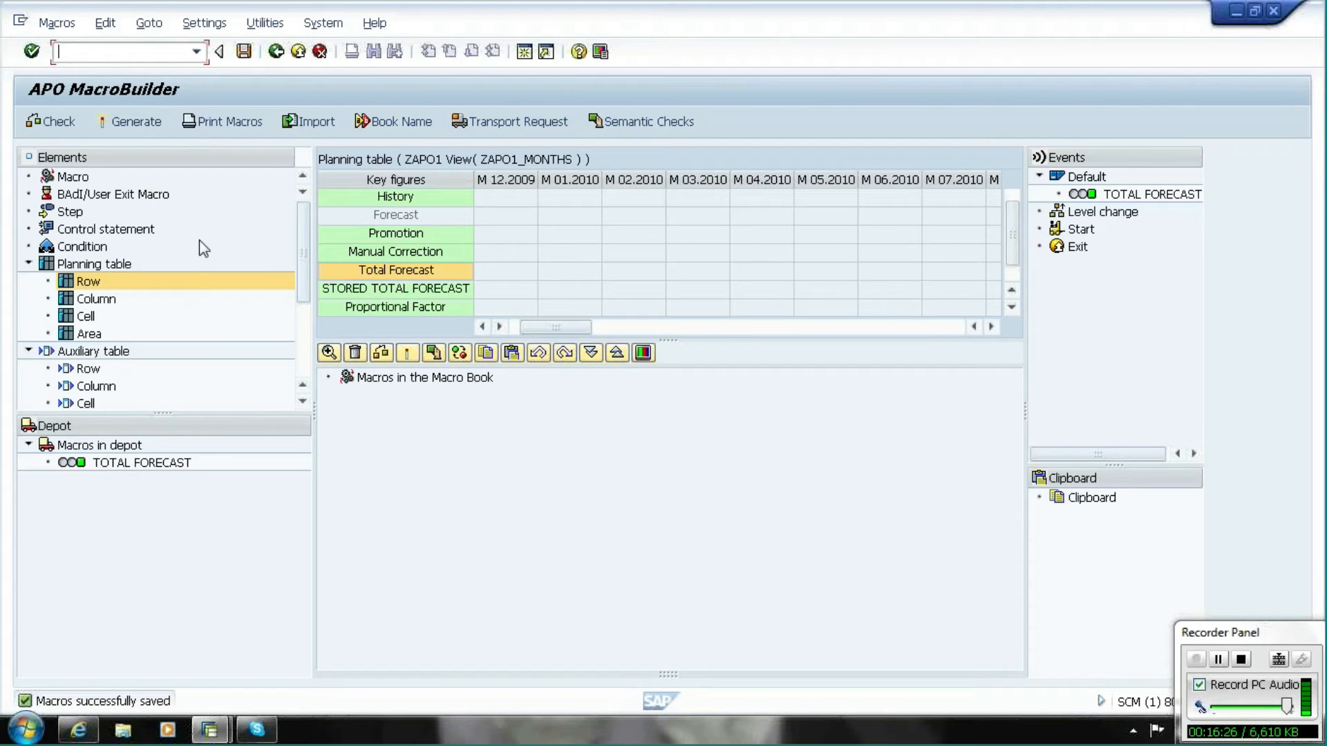
{"action": "left_click", "coordinate": [79, 182]}
{"action": "left_click_drag", "start_coordinate": [82, 185], "coordinate": [351, 378]}
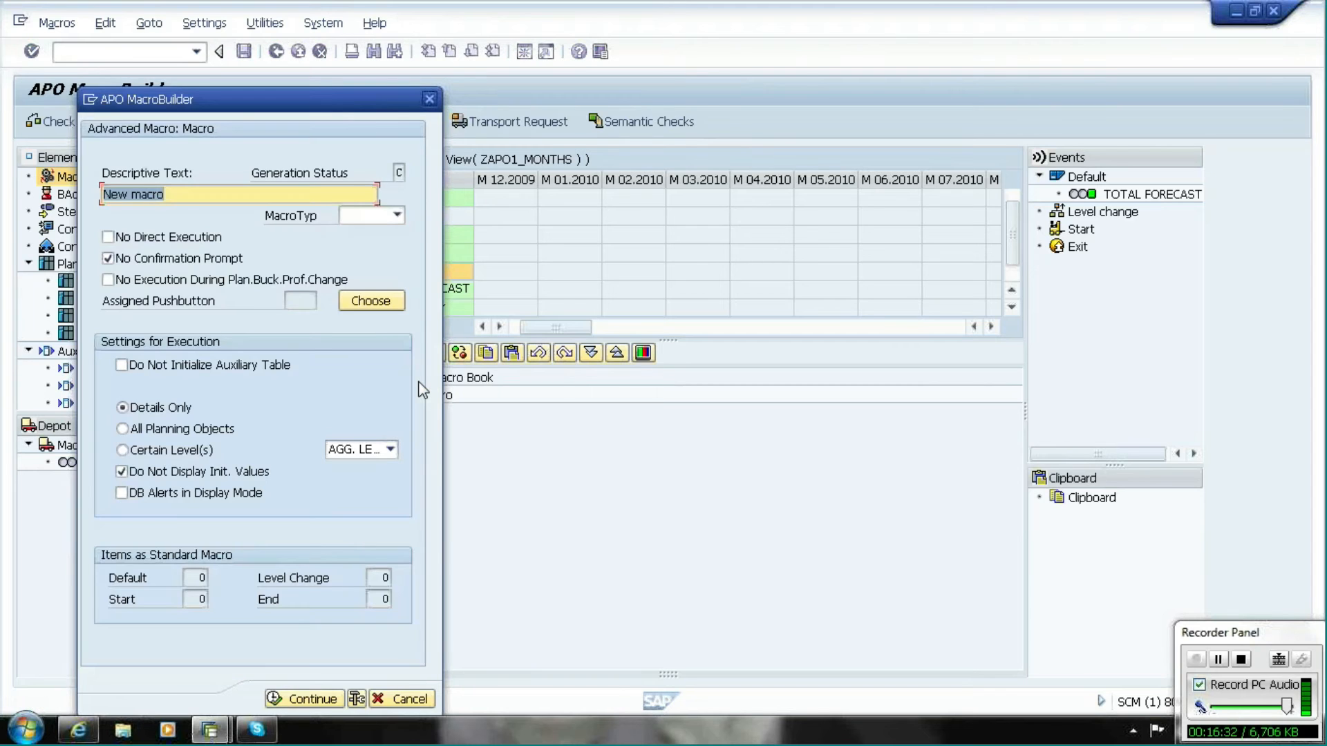
{"action": "type", "text": "co"}
{"action": "key", "text": "Down"}
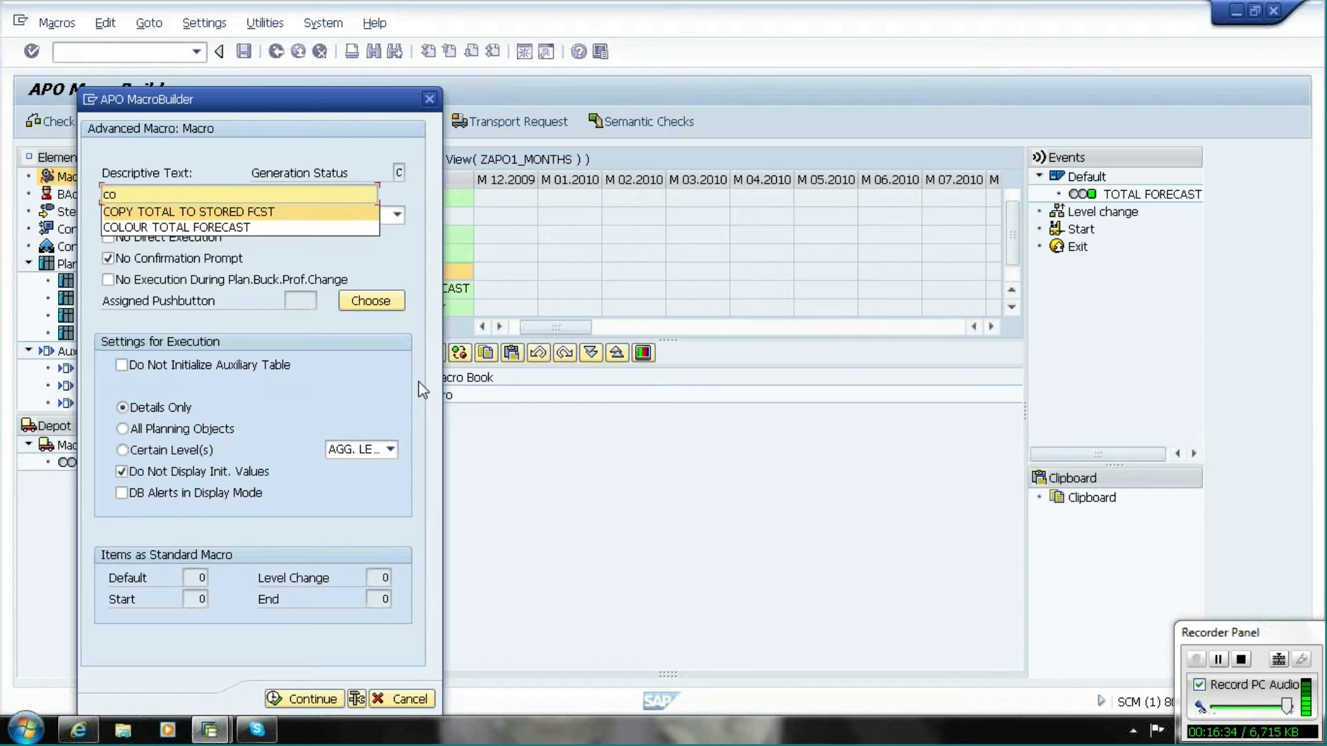
{"action": "key", "text": "Down"}
{"action": "key", "text": "Return"}
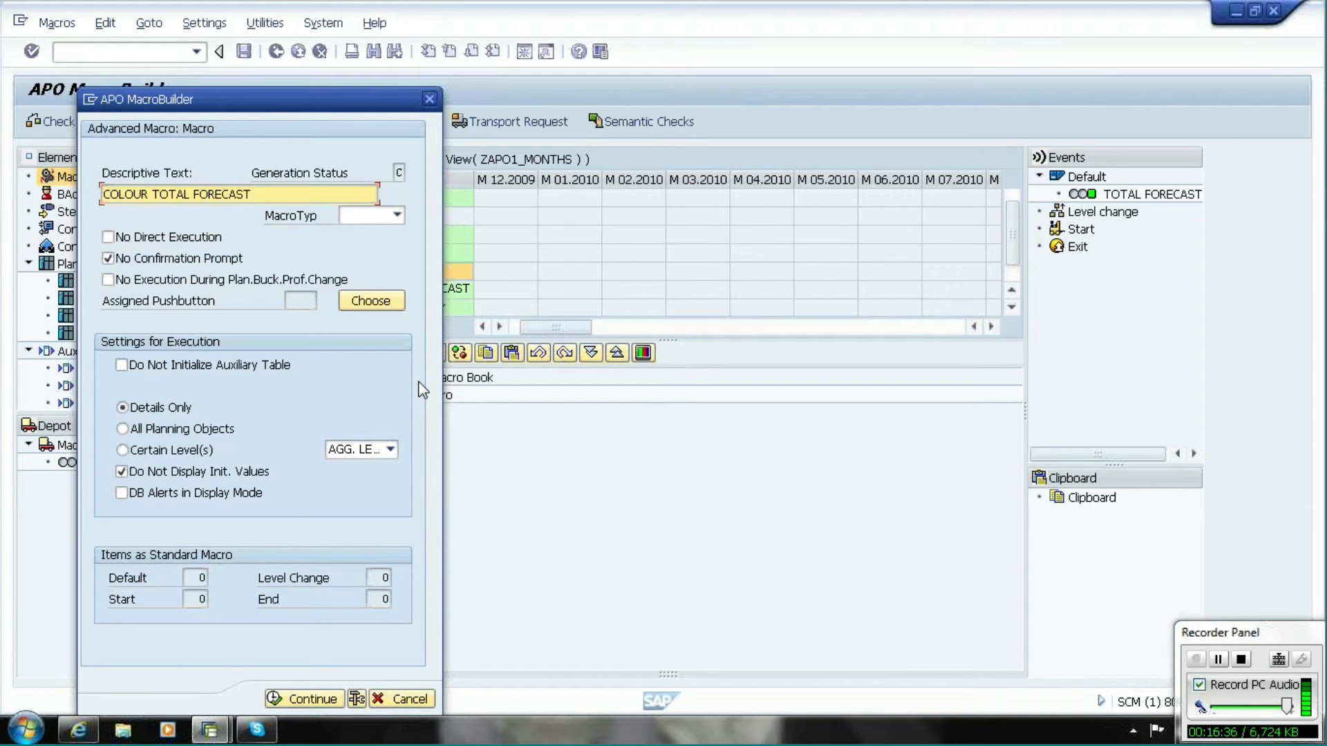
{"action": "left_click", "coordinate": [311, 700]}
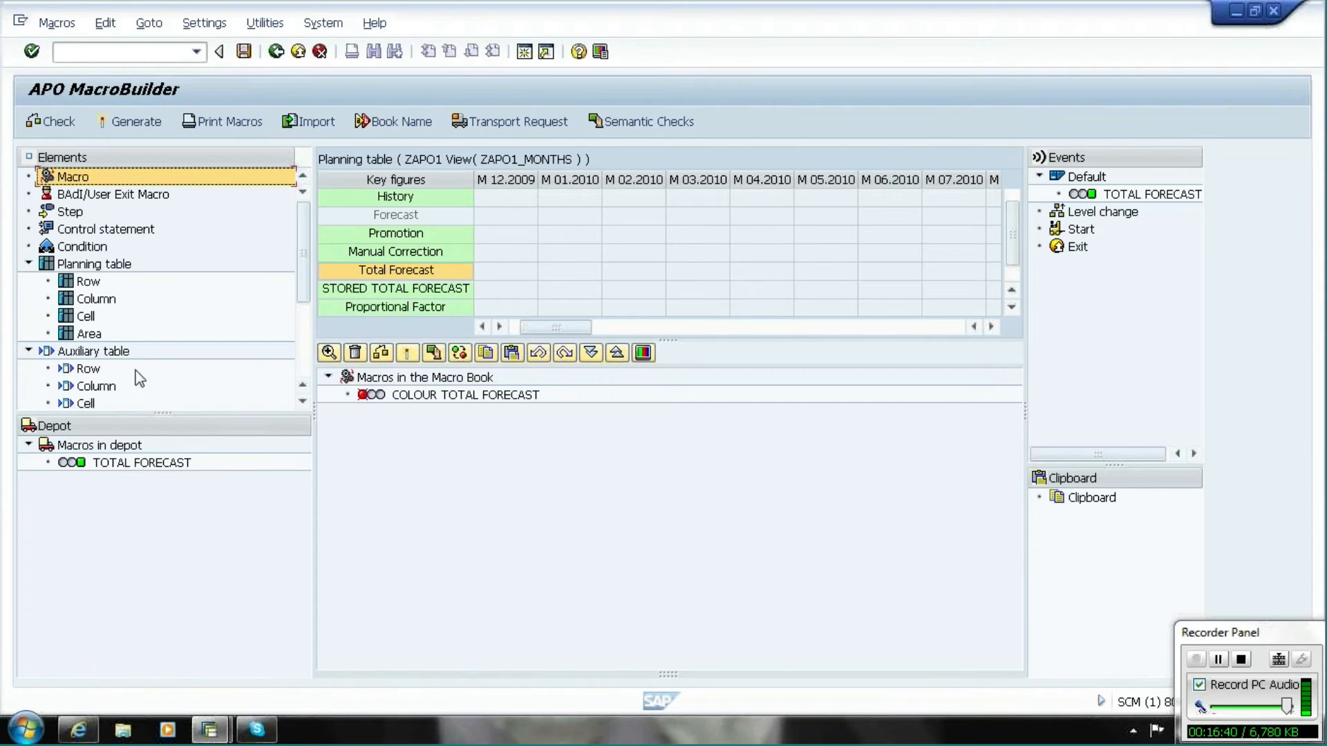
Add a step named COLOUR TOTAL FORECAST to the COLOUR TOTAL FORECAST macro, keeping the Total processing area
{"action": "left_click", "coordinate": [70, 216]}
{"action": "left_click_drag", "start_coordinate": [71, 220], "coordinate": [451, 408]}
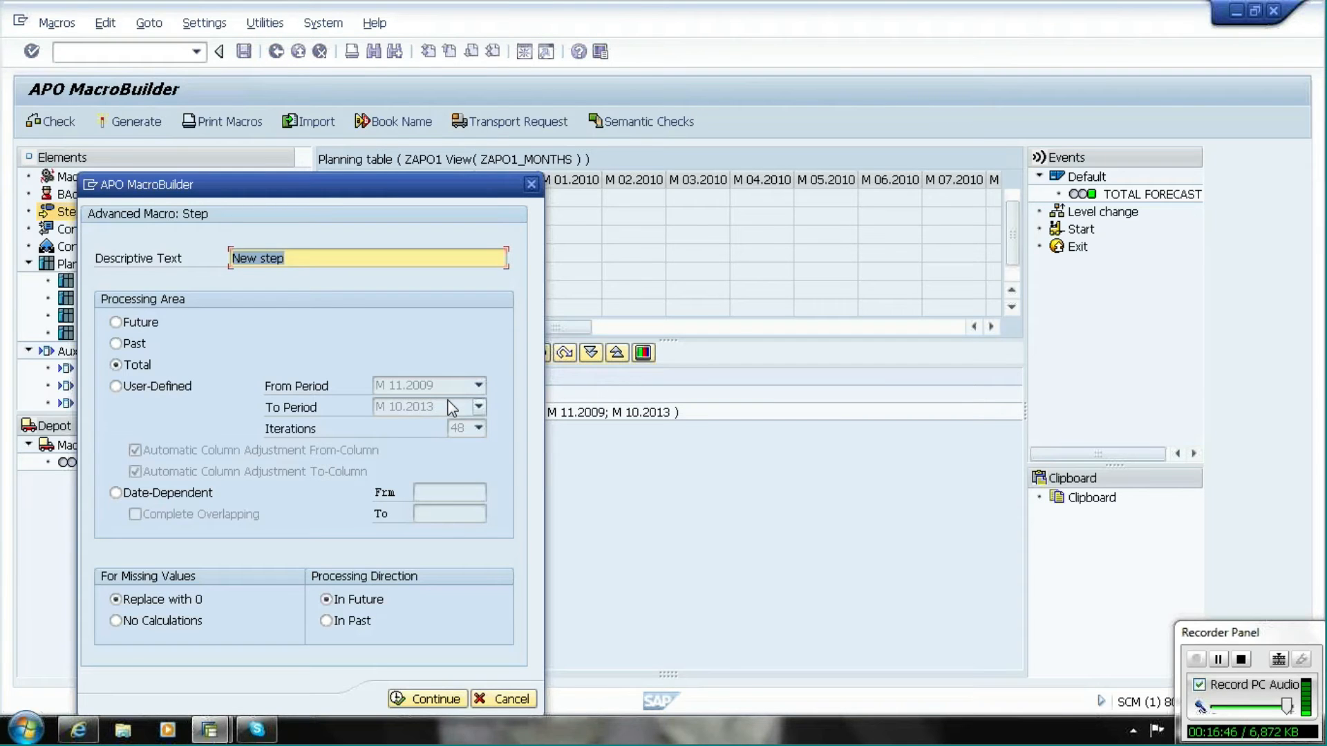
{"action": "type", "text": "co"}
{"action": "key", "text": "Down"}
{"action": "key", "text": "Return"}
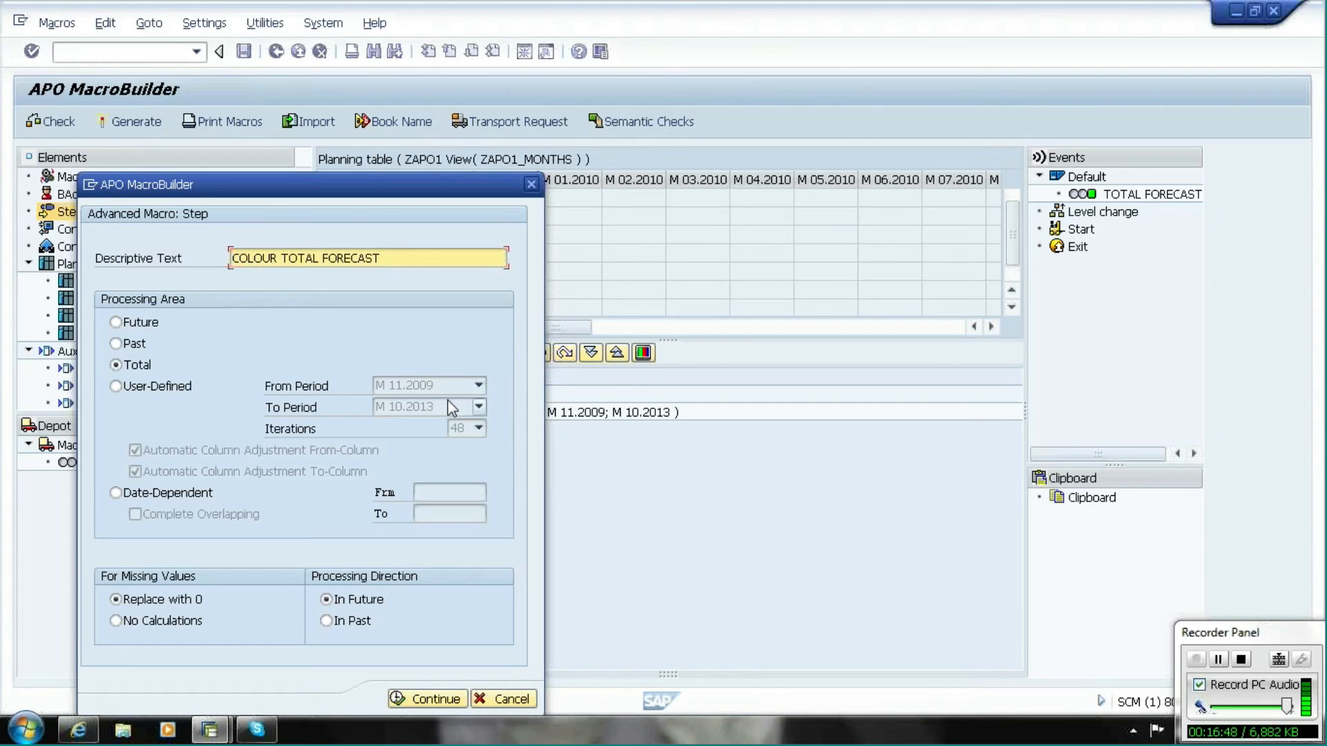
{"action": "left_click", "coordinate": [443, 698]}
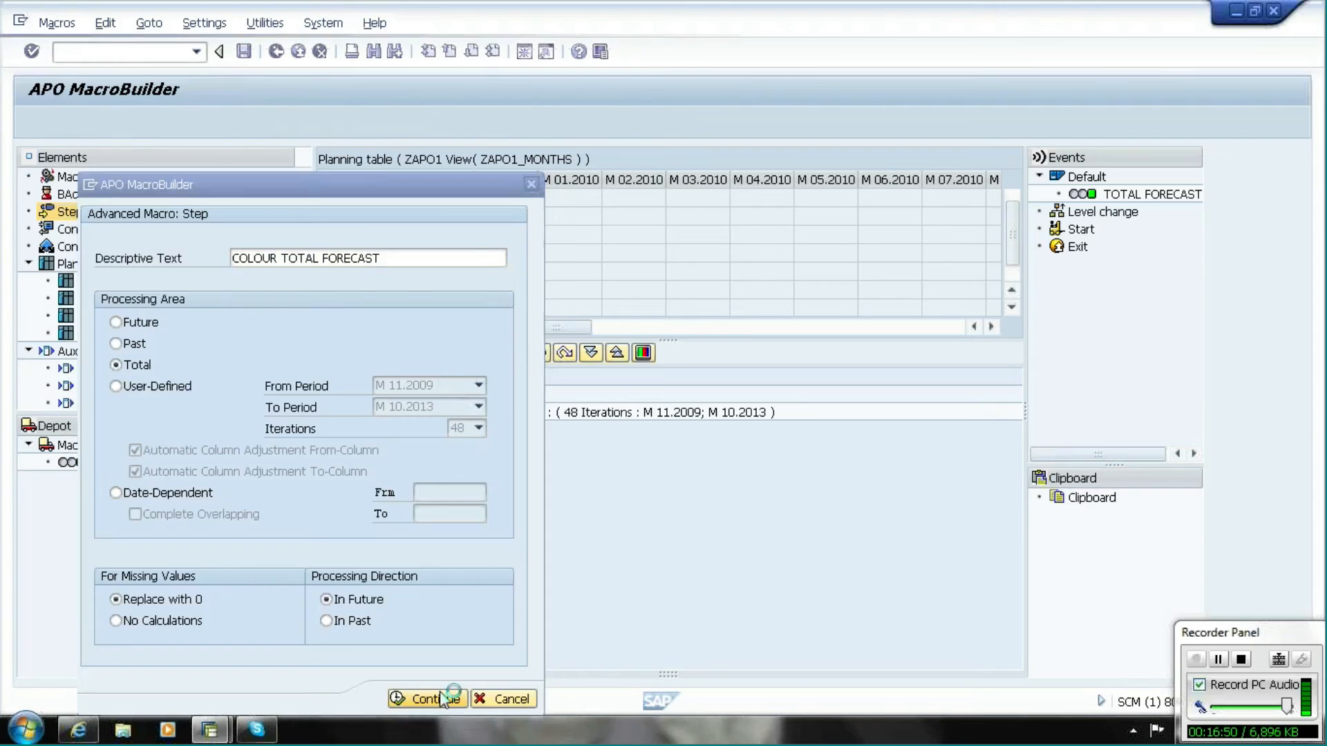
Add a planning table row for Total Forecast to the COLOUR TOTAL FORECAST step, with change mode Attribute change
{"action": "left_click", "coordinate": [89, 282]}
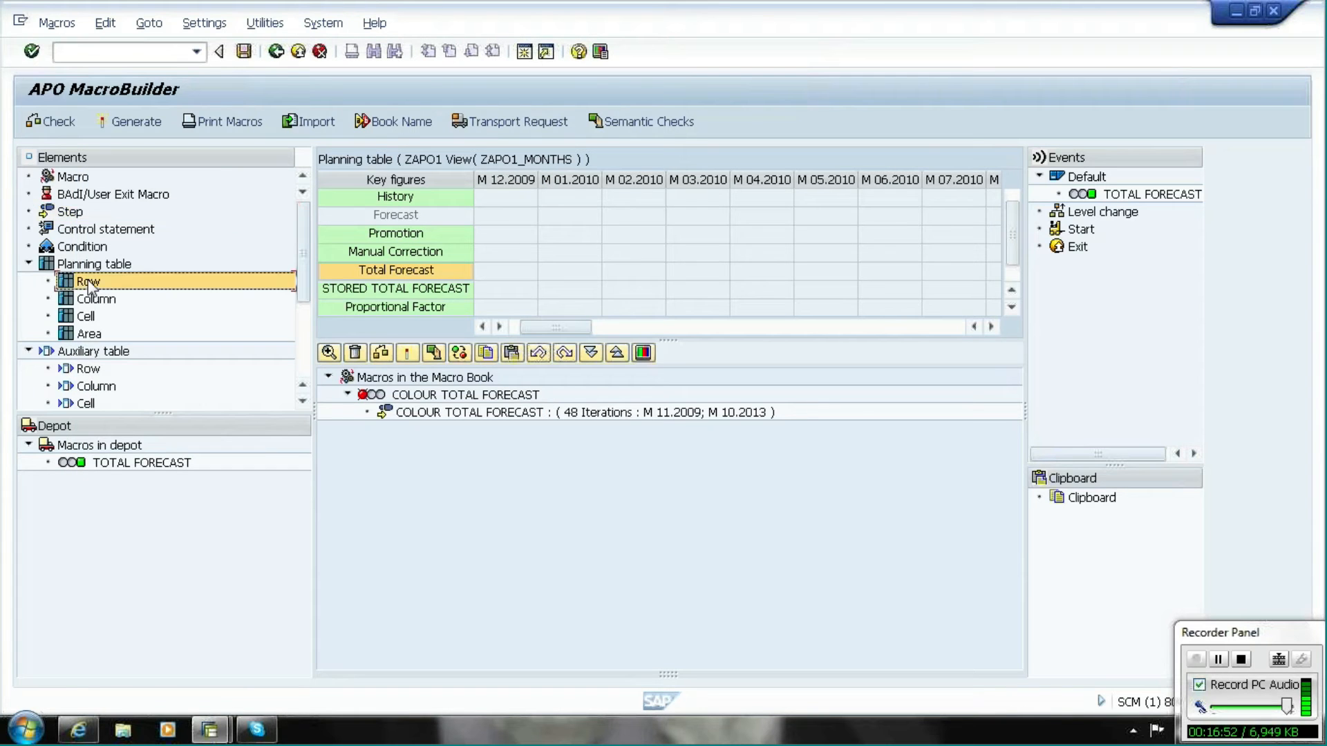
{"action": "left_click_drag", "start_coordinate": [89, 285], "coordinate": [430, 421]}
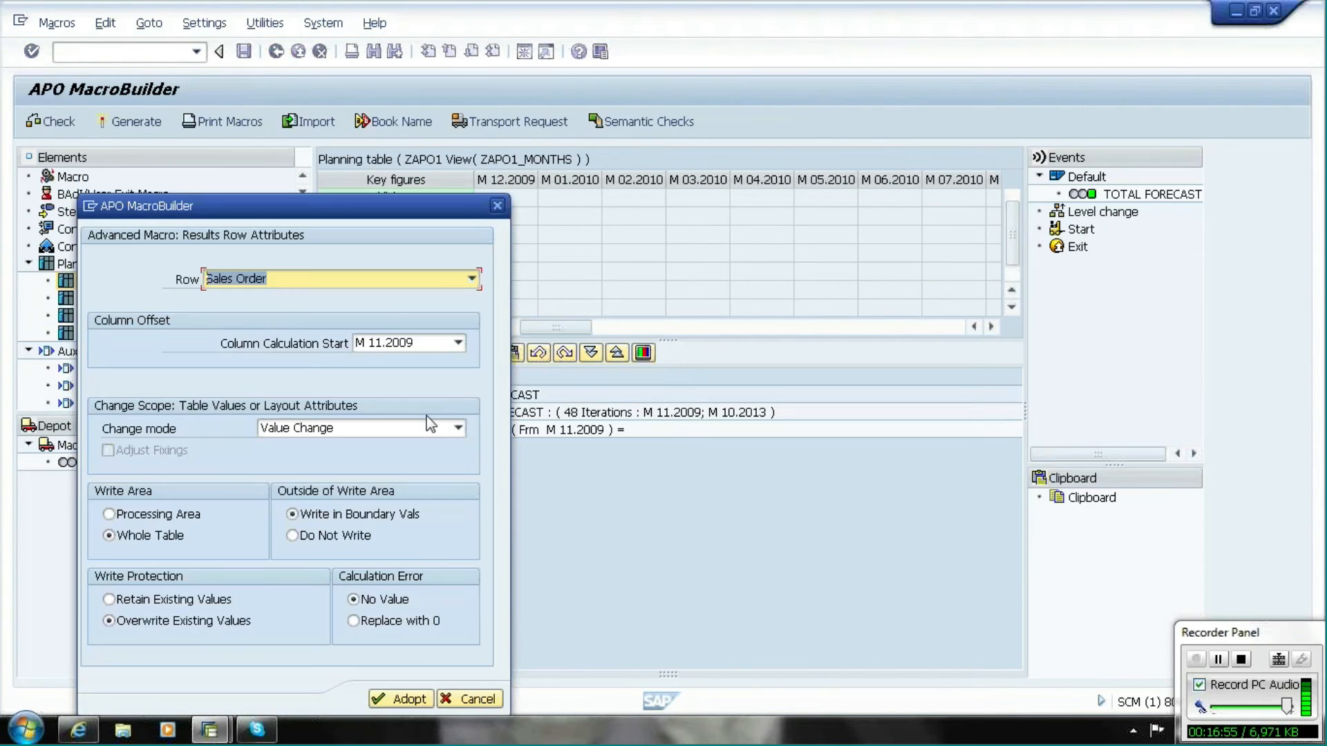
{"action": "left_click", "coordinate": [472, 279]}
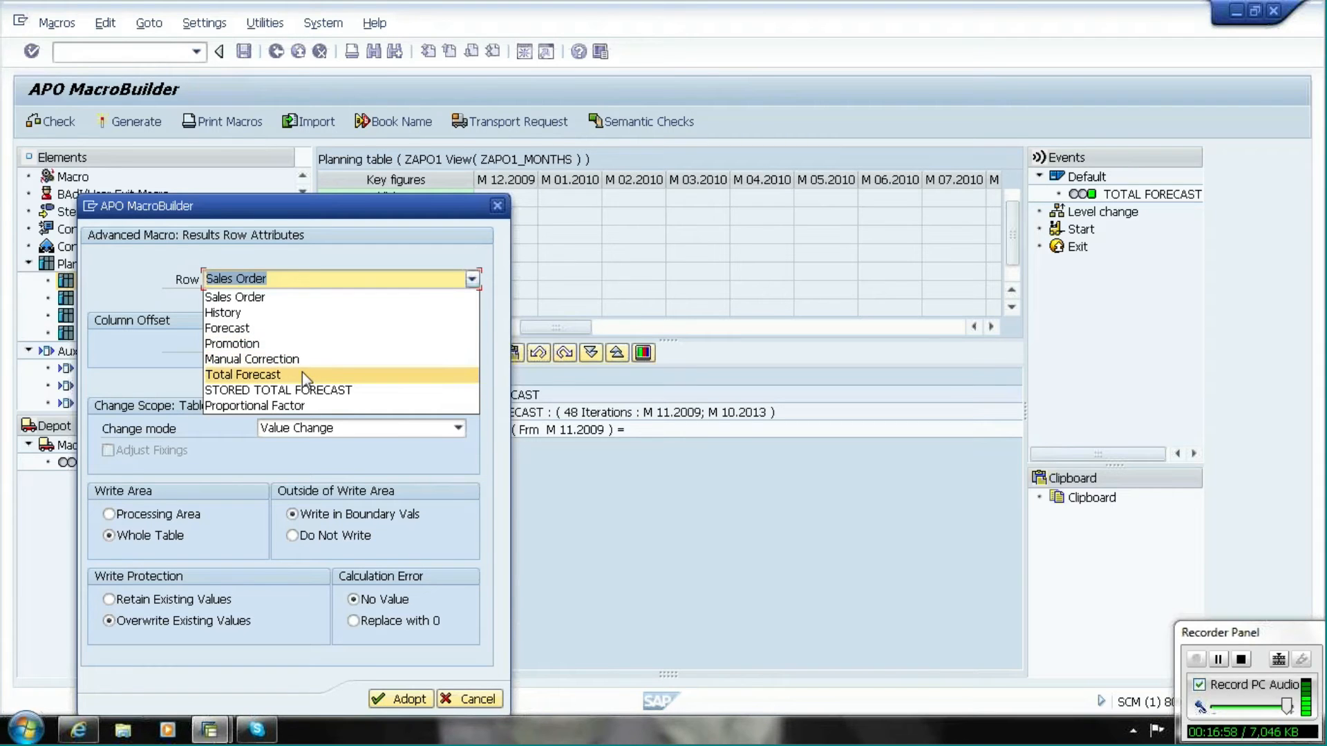
{"action": "left_click", "coordinate": [302, 374]}
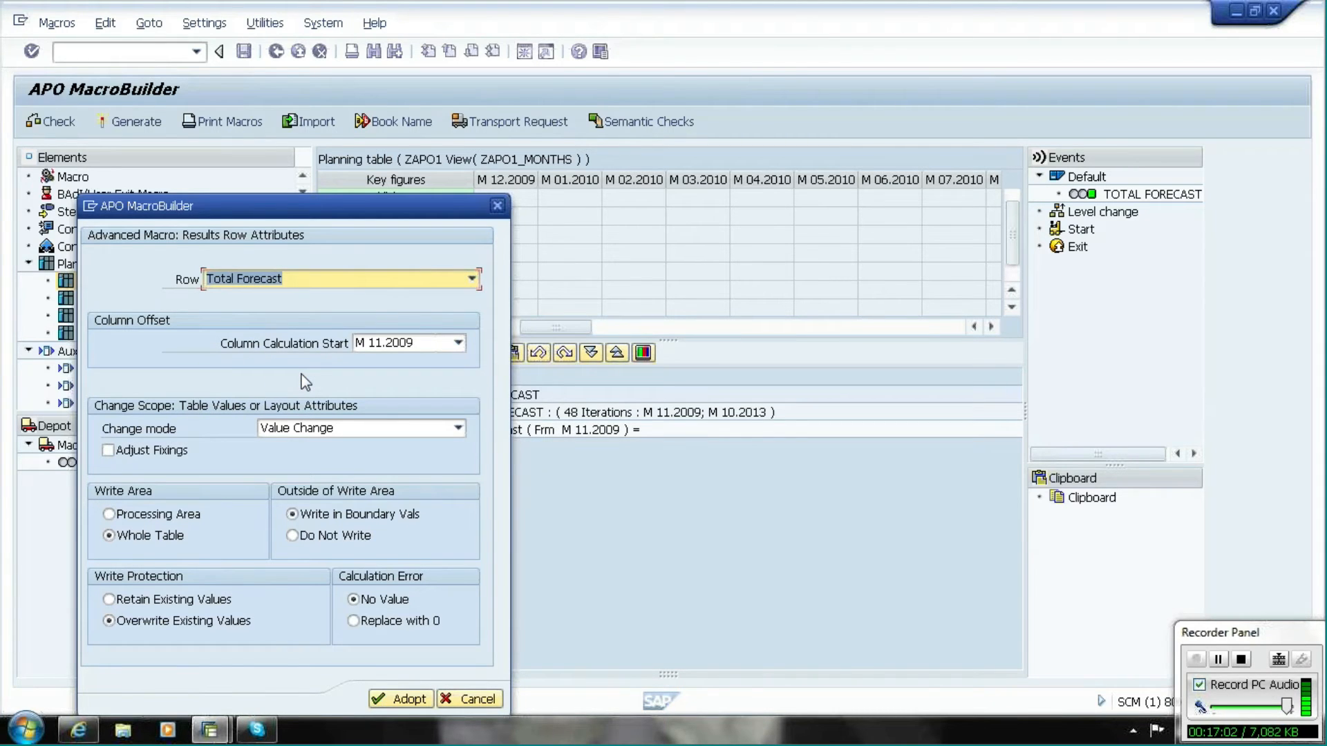
{"action": "left_click", "coordinate": [332, 429]}
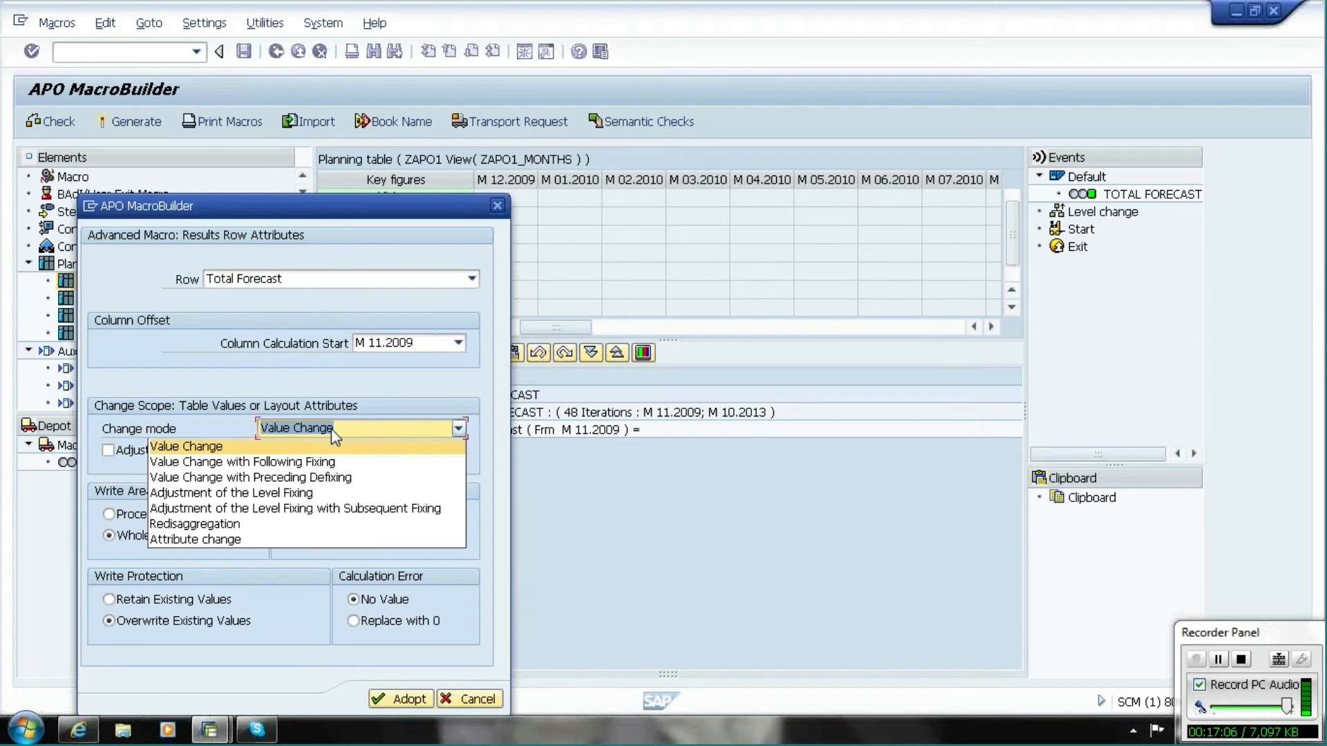
{"action": "left_click", "coordinate": [269, 540]}
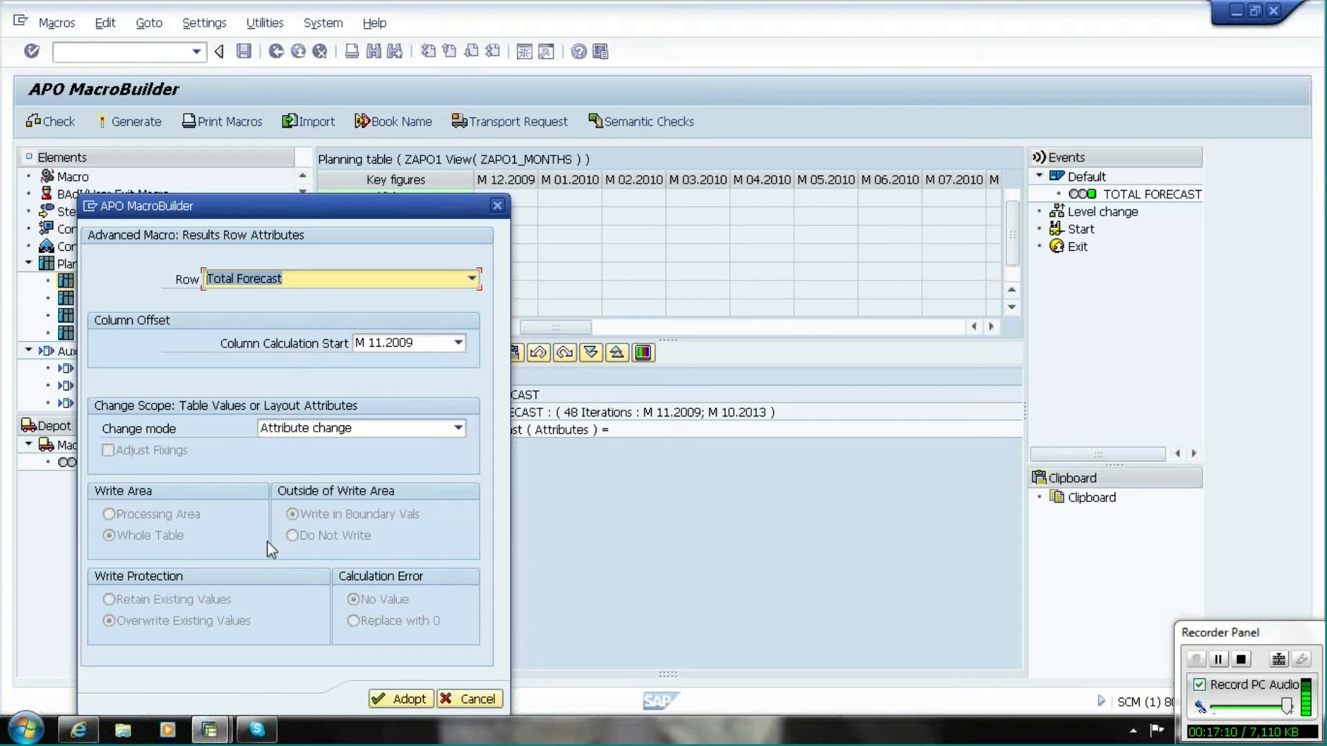
{"action": "left_click", "coordinate": [388, 698]}
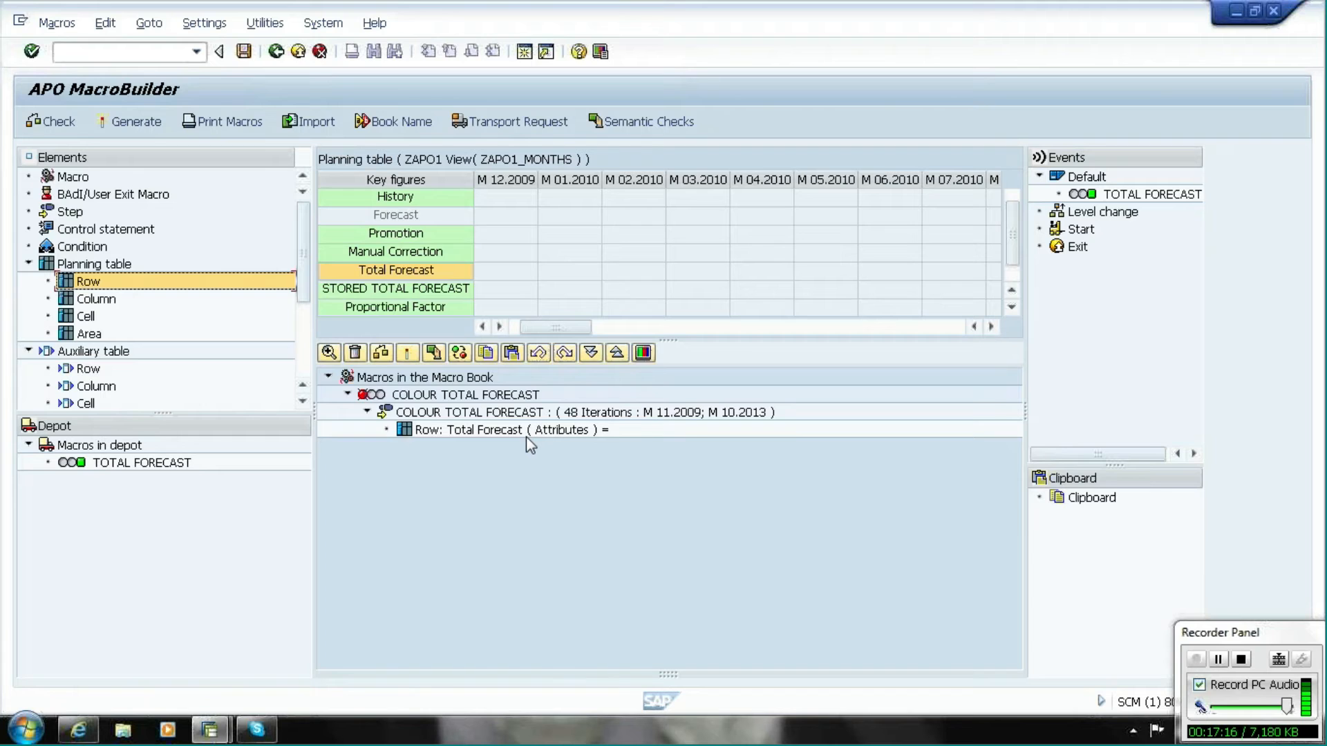
Add an operator/function under the Total Forecast row and look up the colour code of dark green in the color palette
{"action": "scroll", "coordinate": [301, 292], "scroll_direction": "down", "scroll_amount": 3}
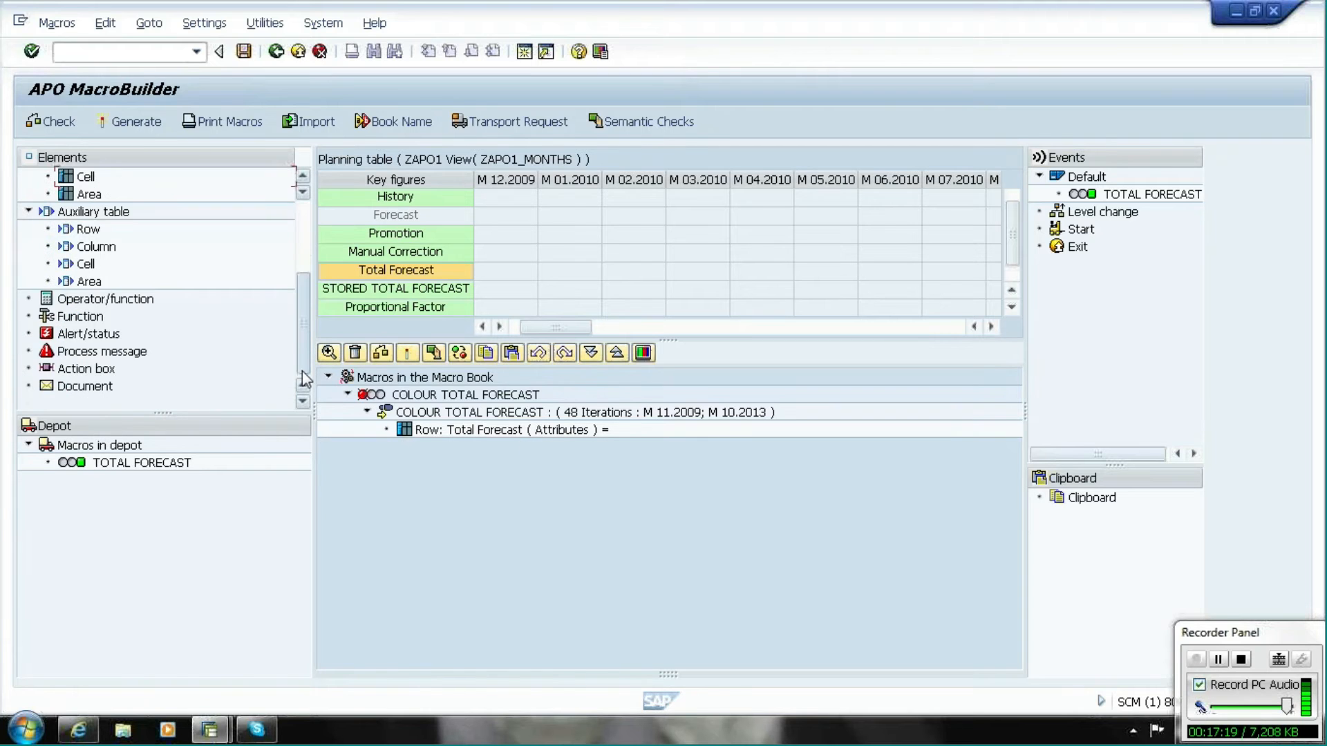
{"action": "left_click", "coordinate": [105, 297]}
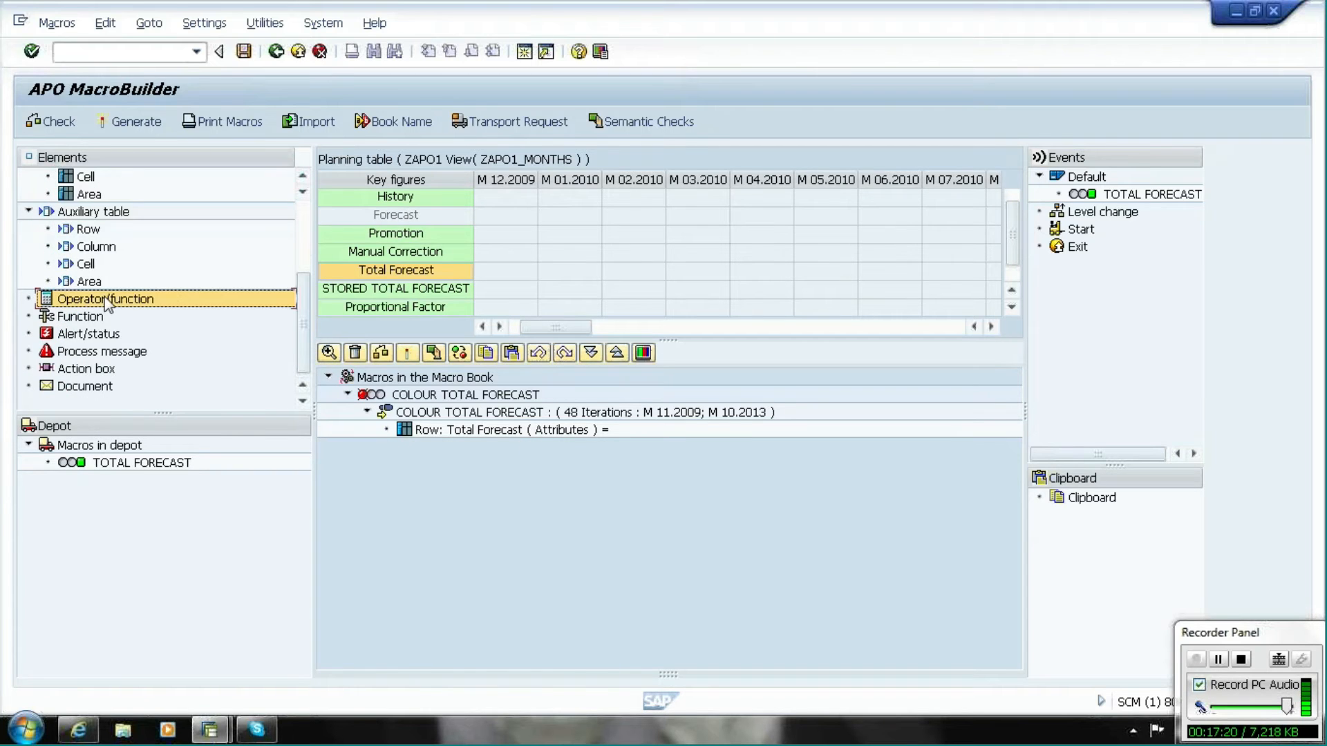
{"action": "left_click_drag", "start_coordinate": [107, 302], "coordinate": [458, 433]}
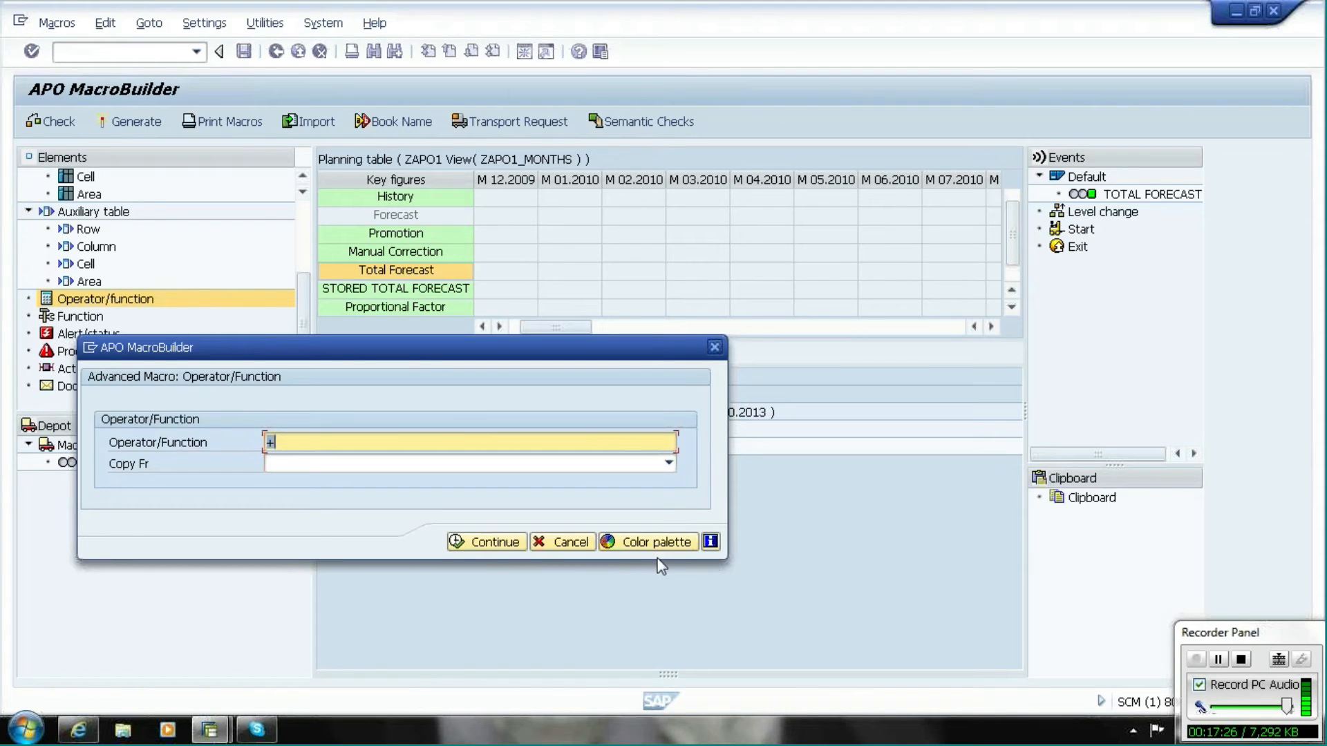
{"action": "left_click", "coordinate": [637, 544]}
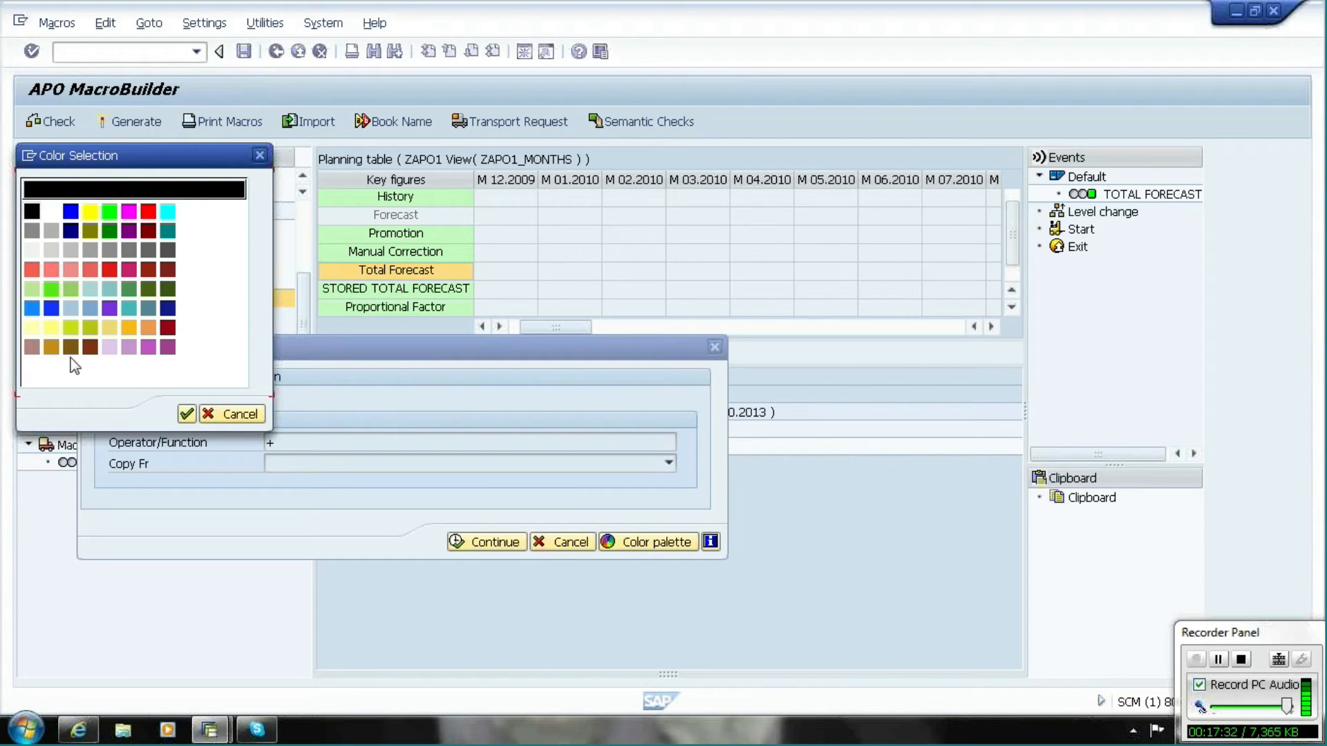
{"action": "left_click", "coordinate": [110, 231]}
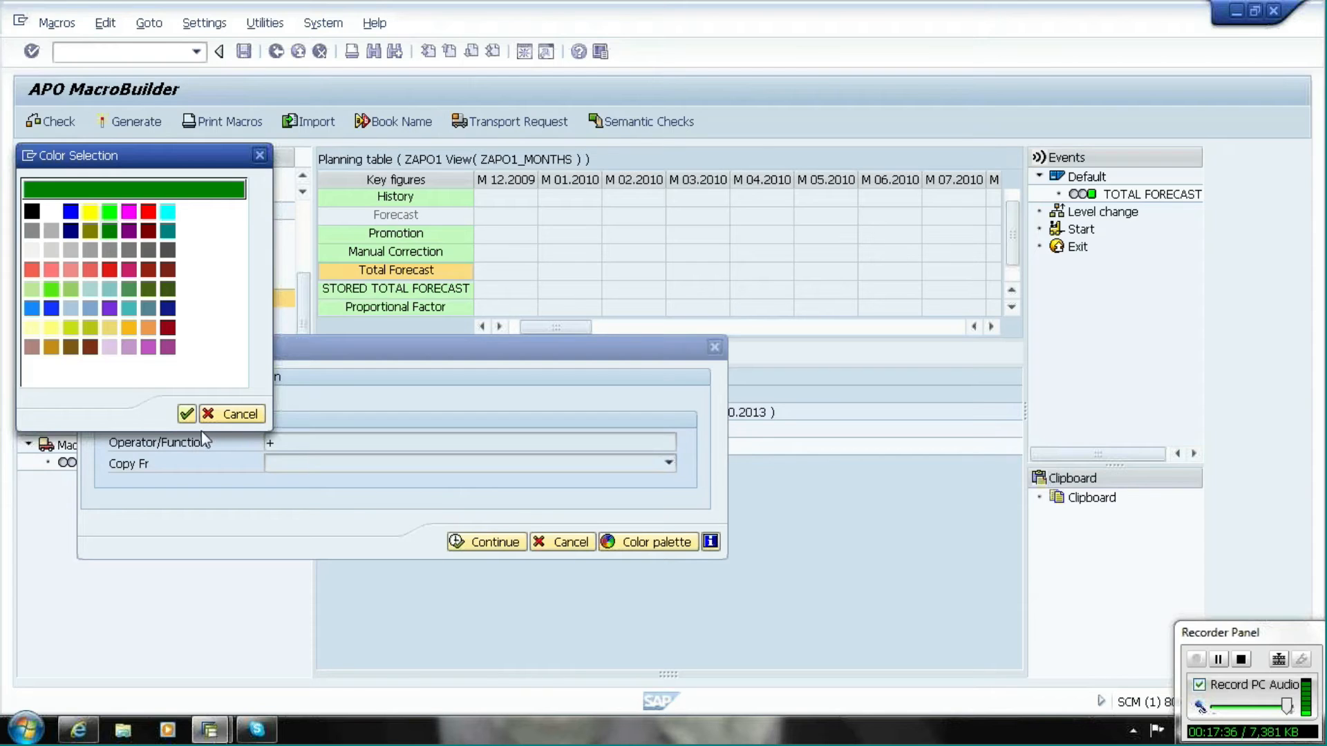
{"action": "left_click", "coordinate": [186, 414]}
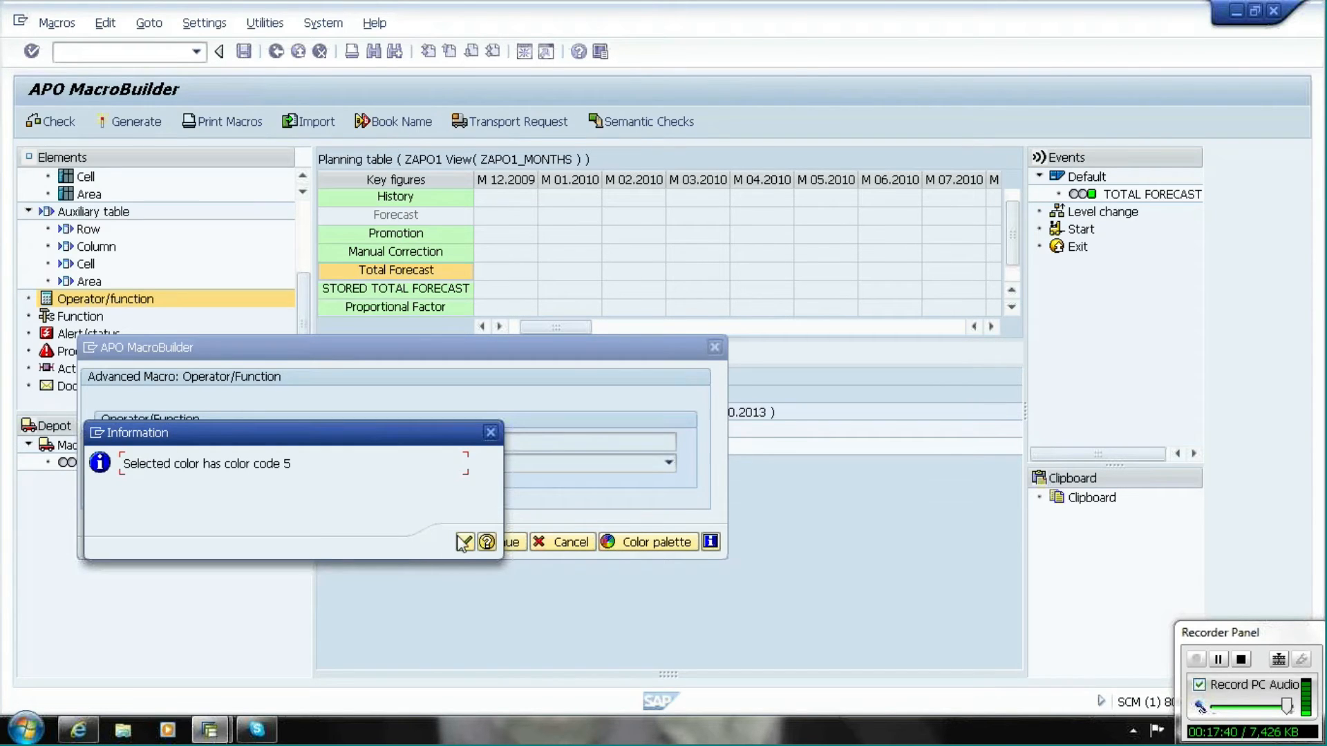
{"action": "left_click", "coordinate": [465, 543]}
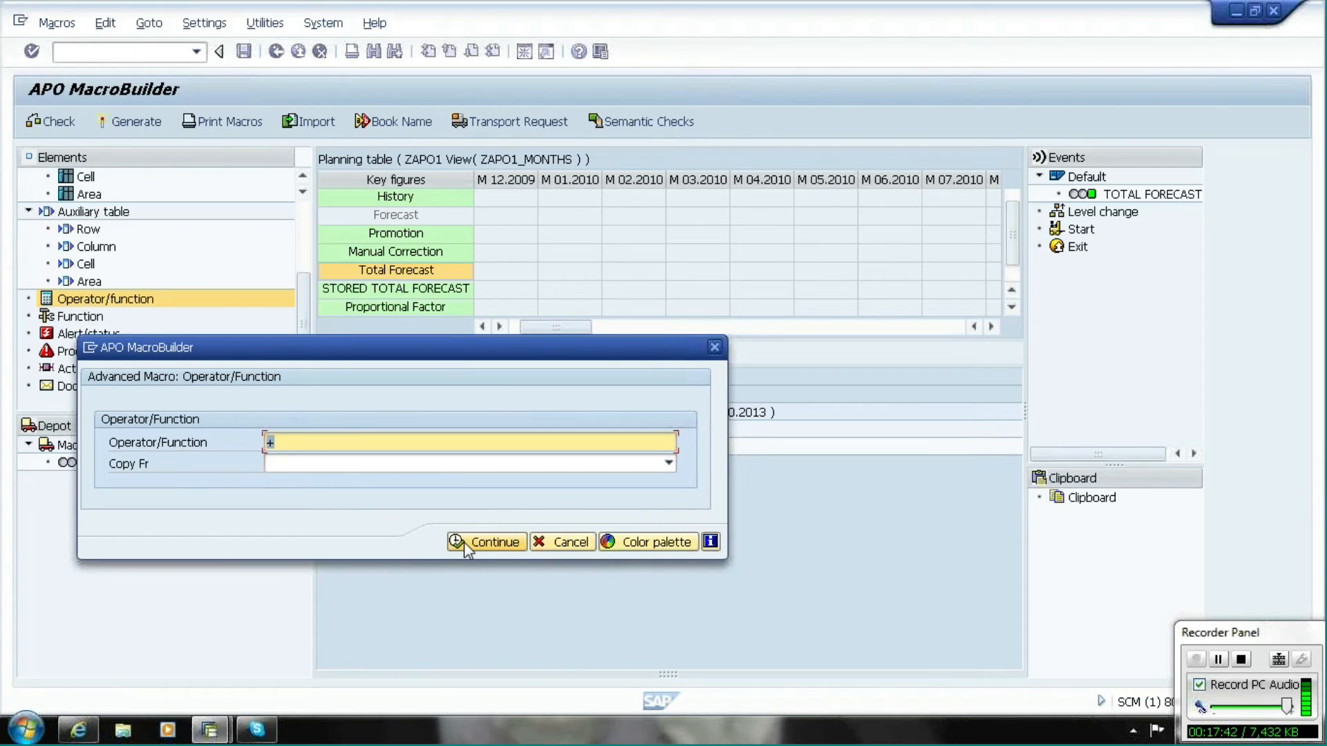
Copy the ROW_BG() function into the operator definition and give it colour code 5
{"action": "left_click", "coordinate": [441, 464]}
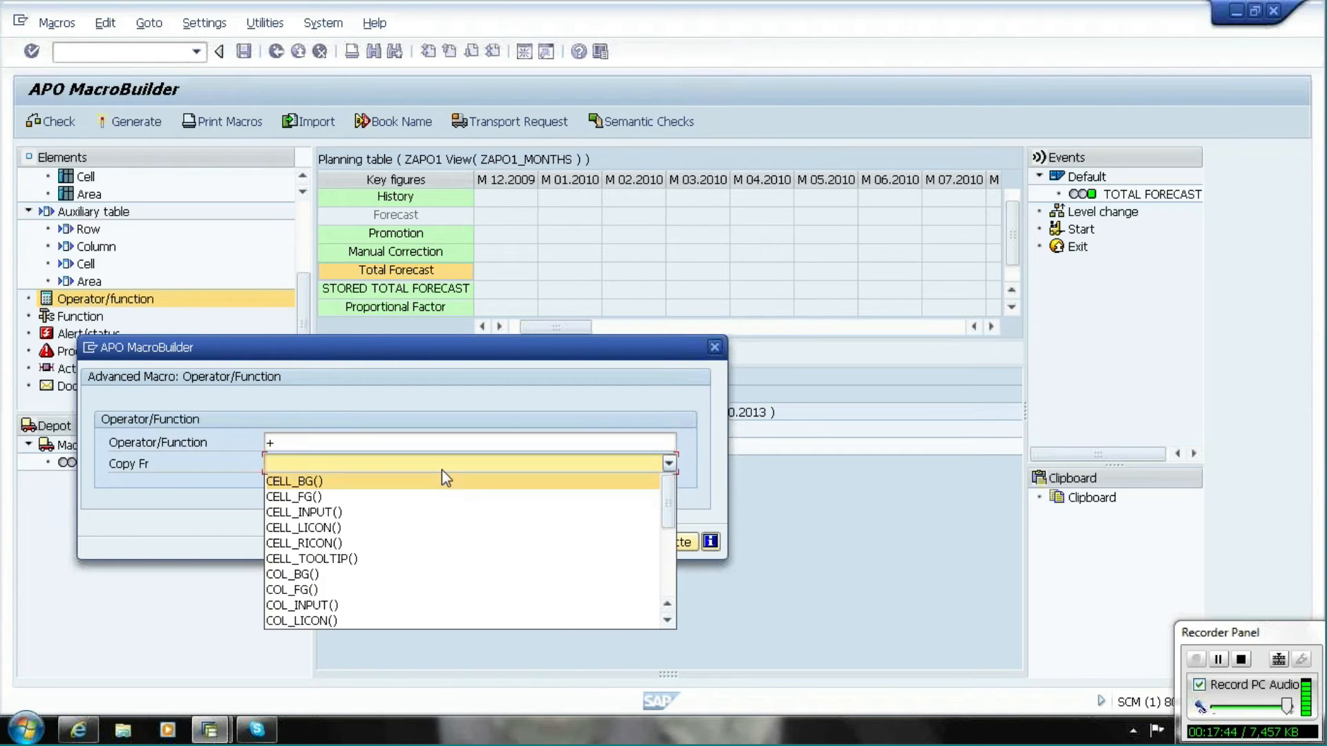
{"action": "key", "text": "r"}
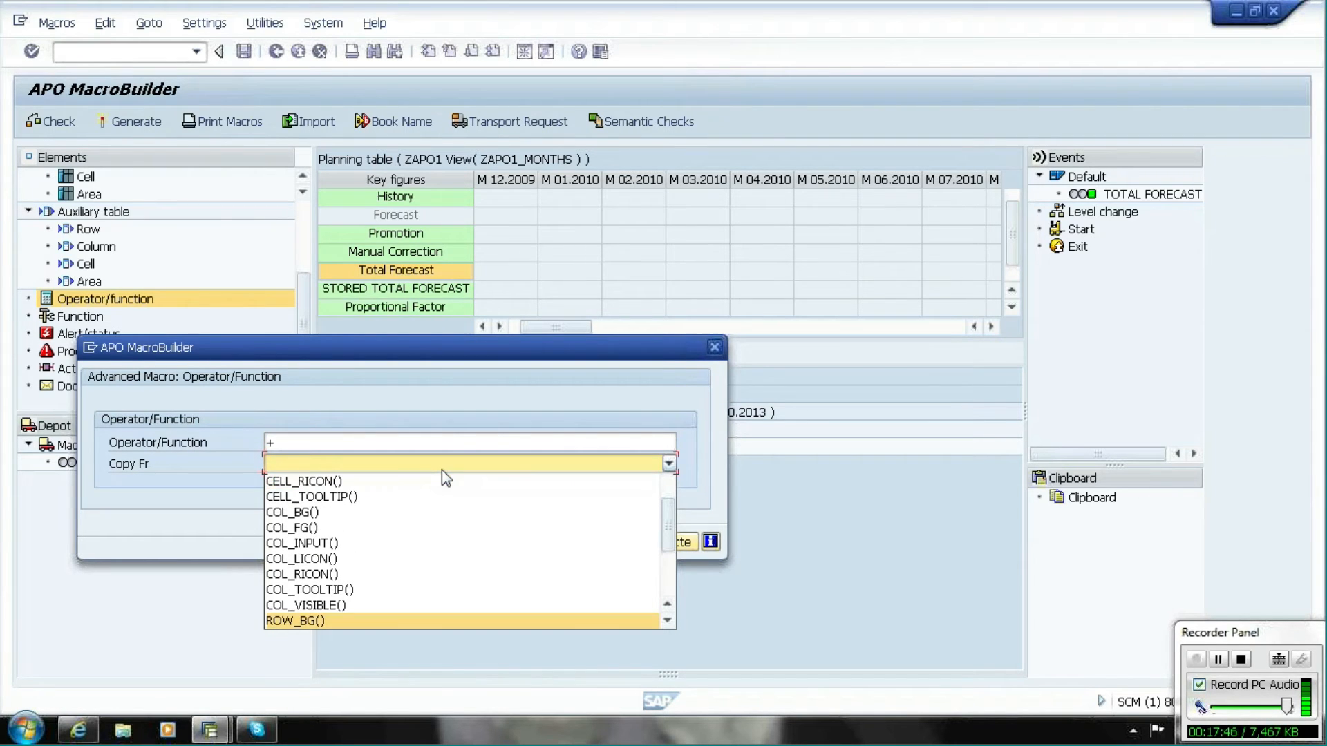
{"action": "left_click", "coordinate": [309, 620]}
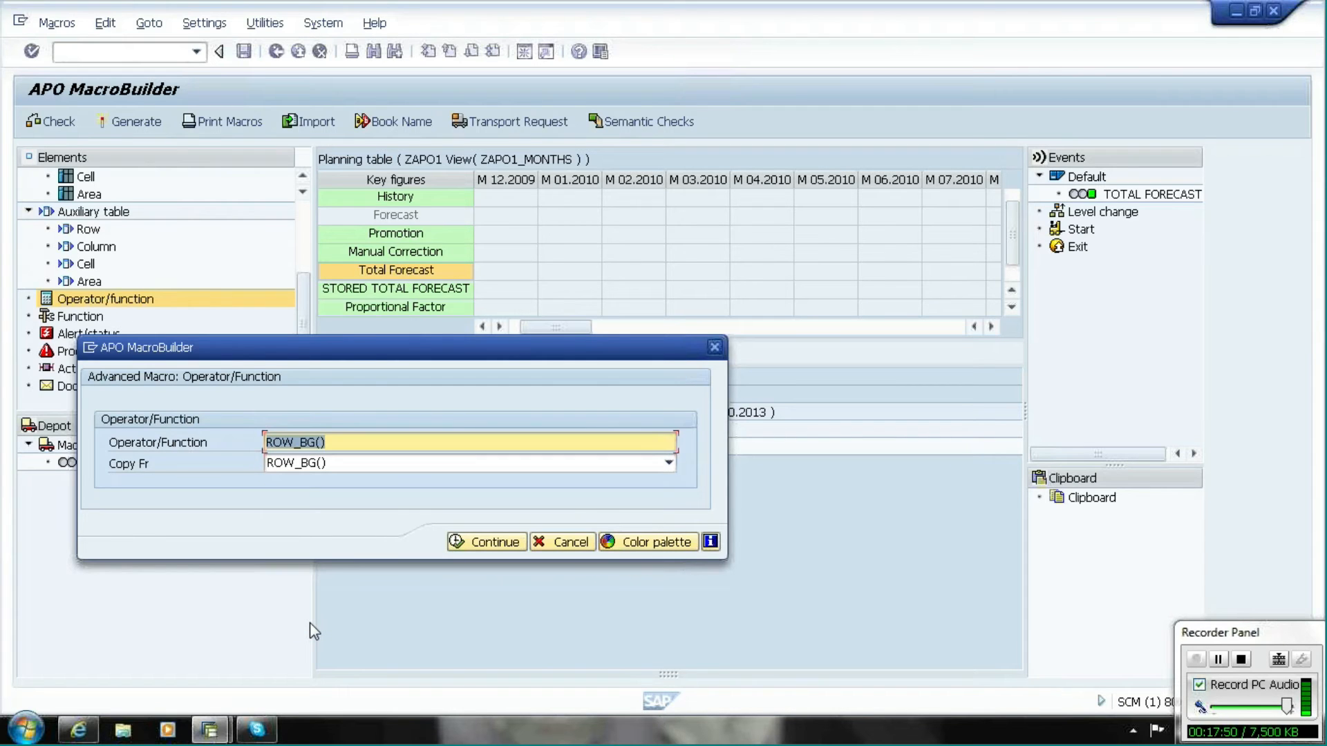
{"action": "left_click", "coordinate": [320, 443]}
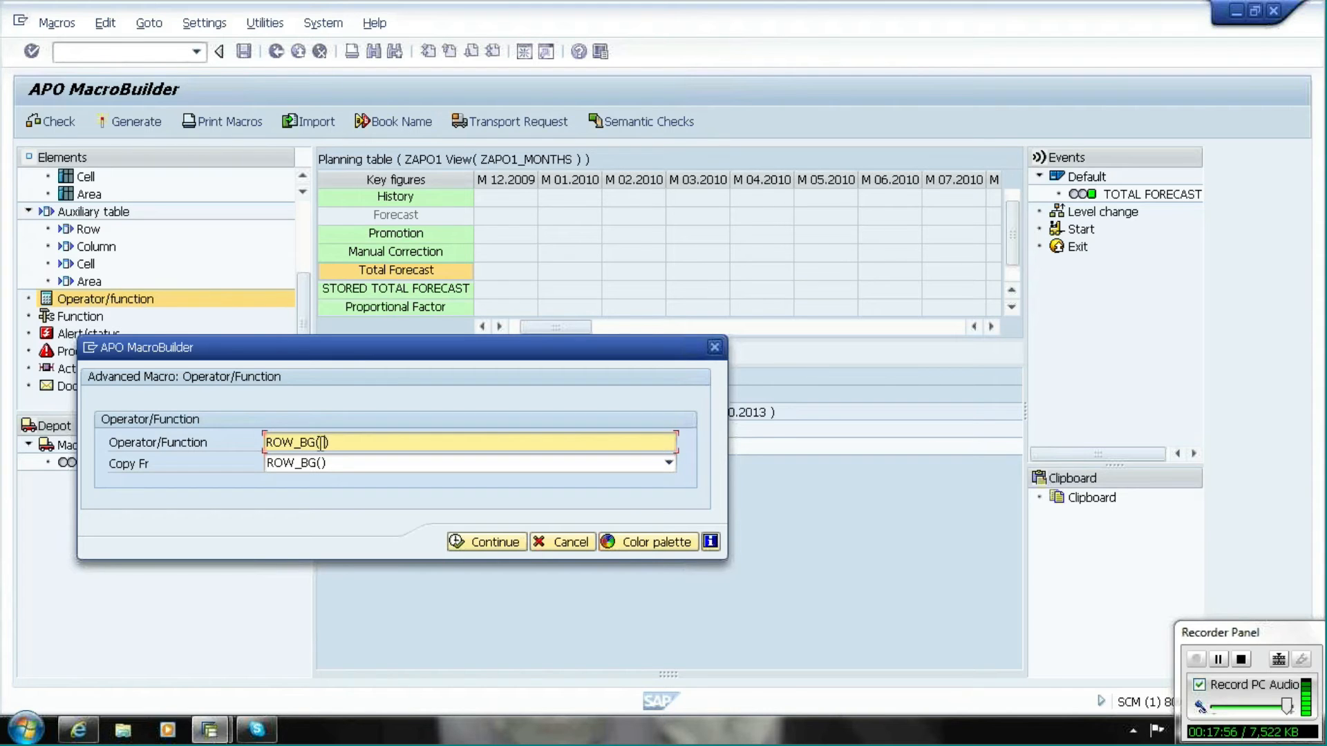
{"action": "type", "text": "5"}
Examine the other cell, column and row attribute functions that can be copied, keeping ROW_BG() selected
{"action": "left_click", "coordinate": [352, 463]}
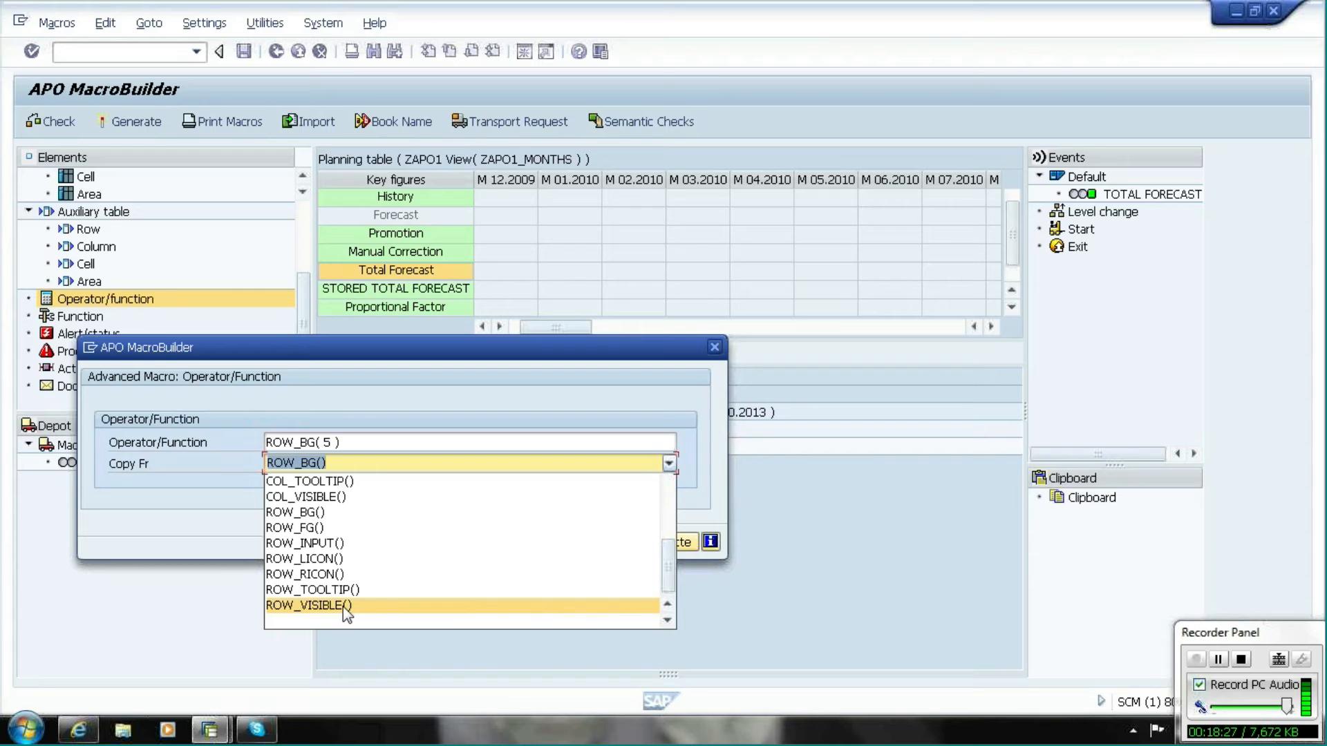
{"action": "key", "text": "Up"}
{"action": "key", "text": "Up"}
{"action": "key", "text": "Up"}
{"action": "key", "text": "Up"}
{"action": "key", "text": "Up"}
{"action": "key", "text": "Up"}
{"action": "key", "text": "Up"}
{"action": "key", "text": "Up"}
{"action": "key", "text": "Up"}
{"action": "key", "text": "Up"}
{"action": "key", "text": "Up"}
{"action": "key", "text": "Up"}
{"action": "key", "text": "Up"}
{"action": "key", "text": "Up"}
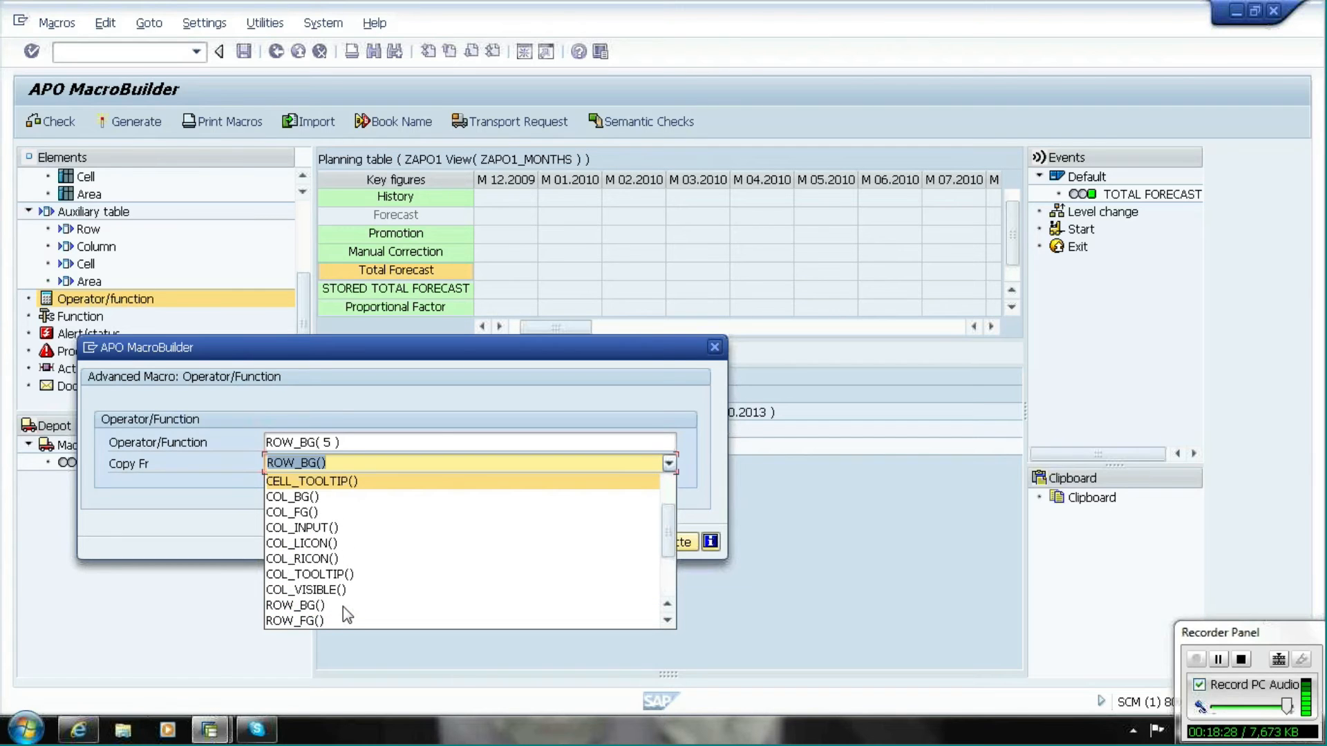
{"action": "key", "text": "Up"}
{"action": "key", "text": "Up"}
{"action": "key", "text": "Up"}
{"action": "key", "text": "Up"}
{"action": "key", "text": "Up"}
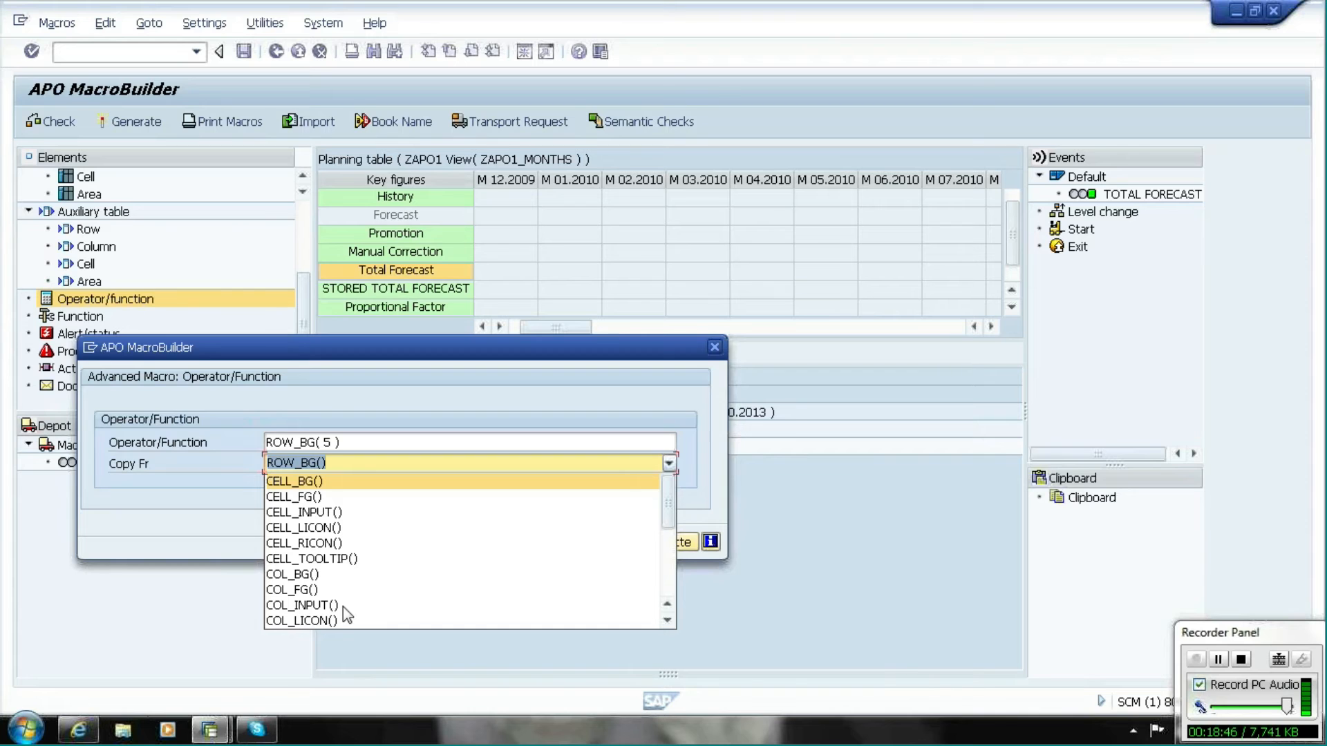
{"action": "left_click", "coordinate": [754, 592]}
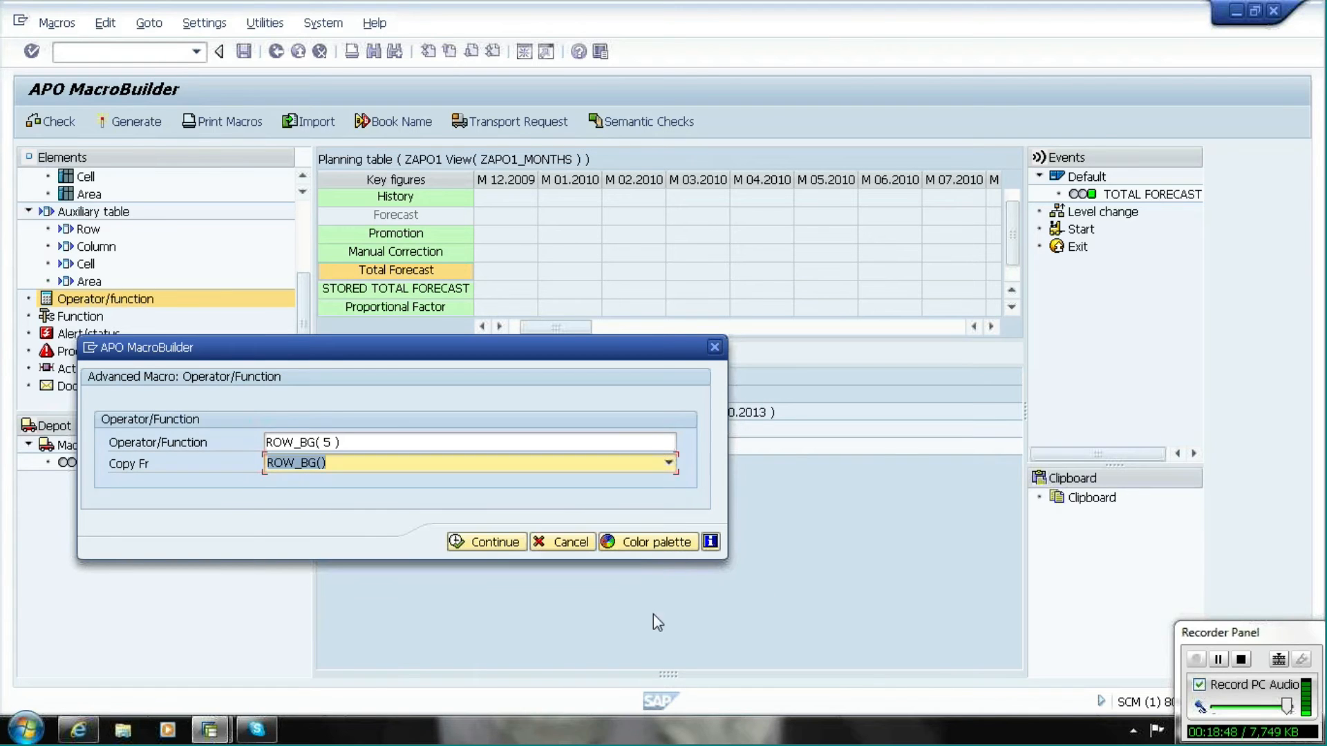
Accept the ROW_BG( 5 ) function and generate the COLOUR TOTAL FORECAST macro
{"action": "left_click", "coordinate": [495, 544]}
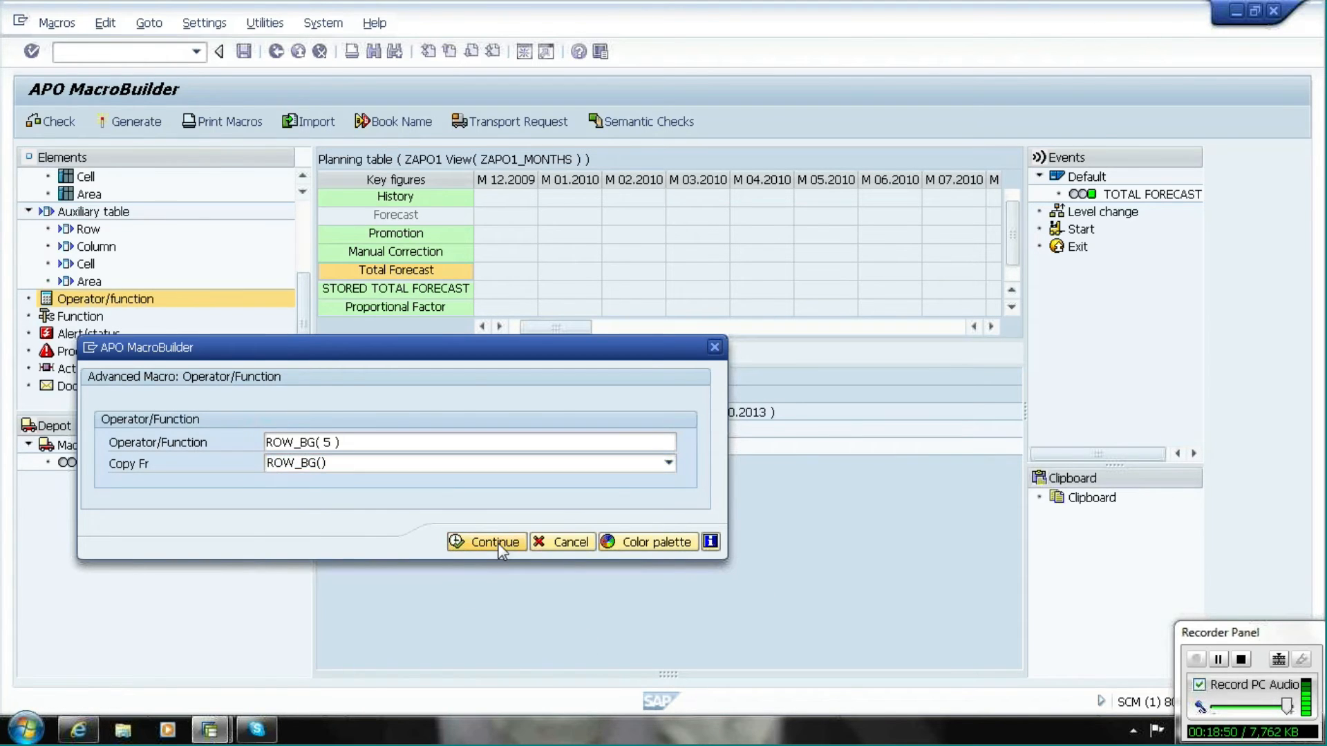
{"action": "left_click", "coordinate": [469, 397]}
{"action": "left_click", "coordinate": [405, 353]}
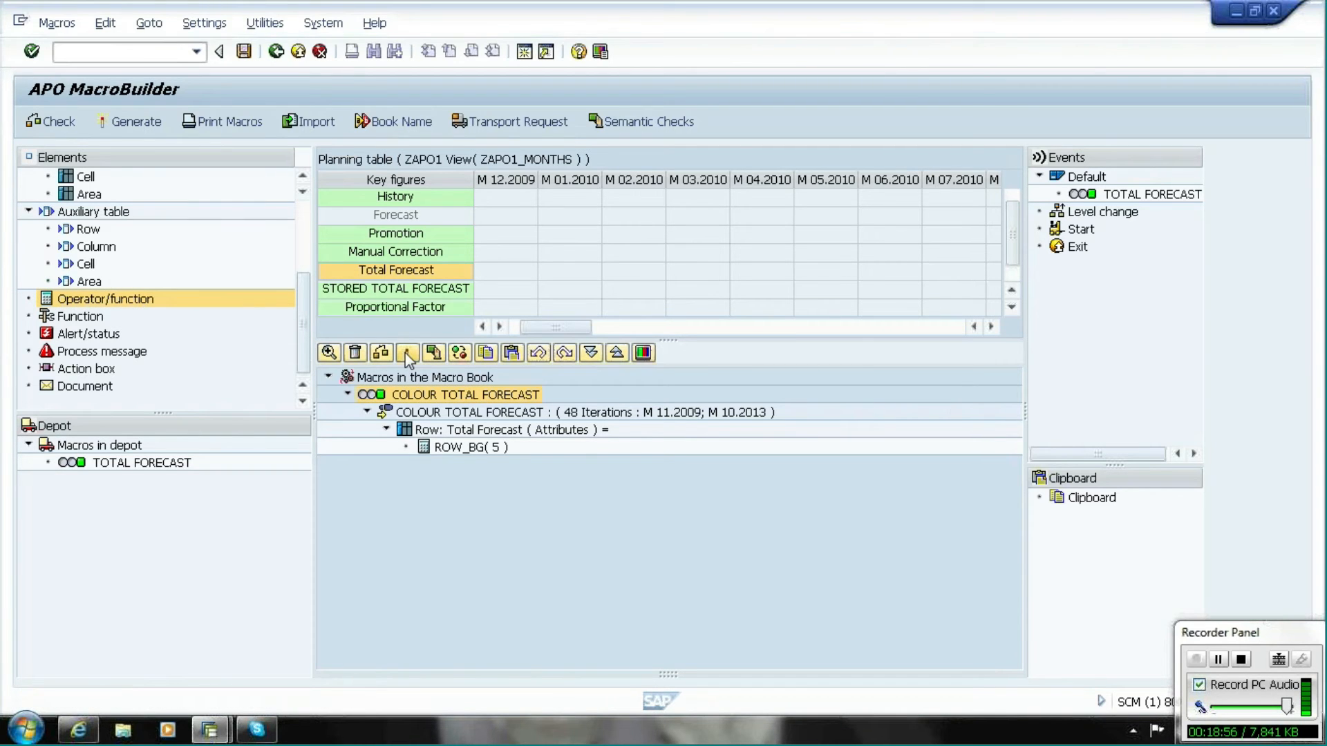
Assign the COLOUR TOTAL FORECAST macro to the Default event, and move it to the depot with the macros saved
{"action": "left_click_drag", "start_coordinate": [444, 401], "coordinate": [1121, 188]}
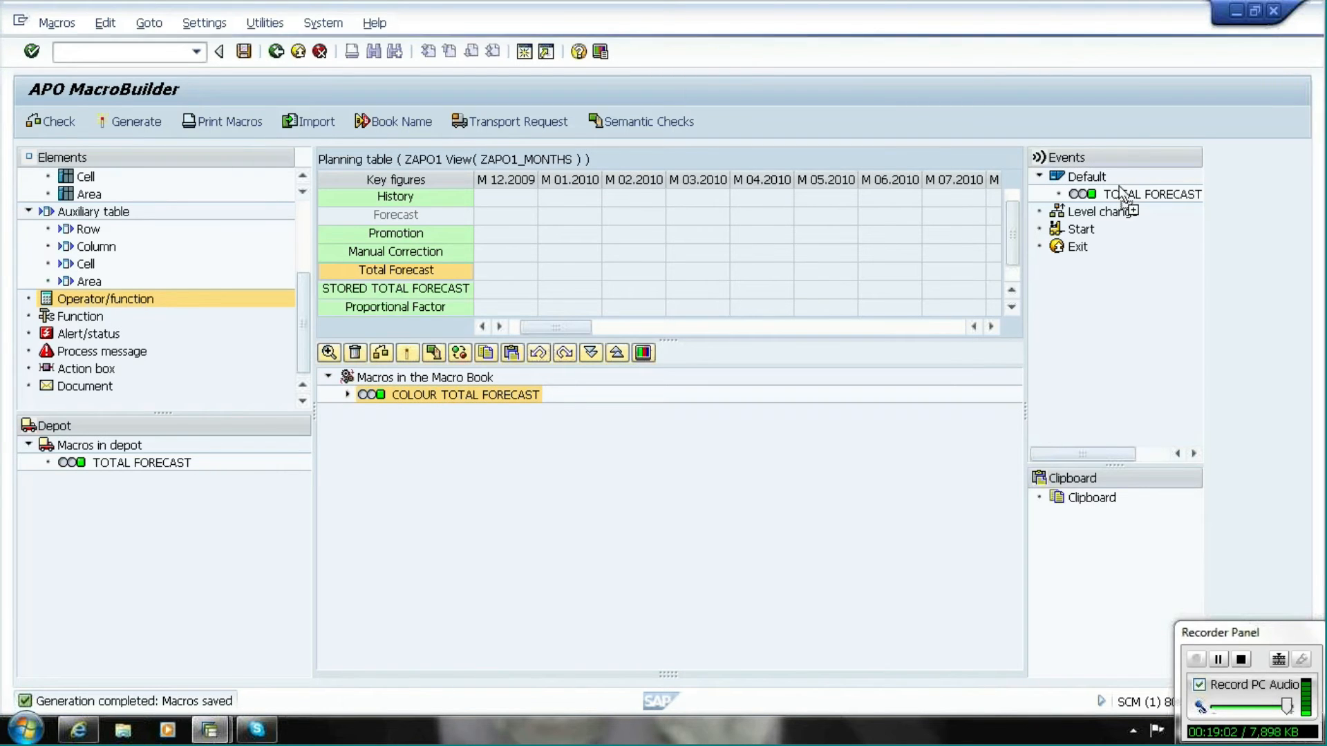
{"action": "left_click_drag", "start_coordinate": [458, 406], "coordinate": [121, 470]}
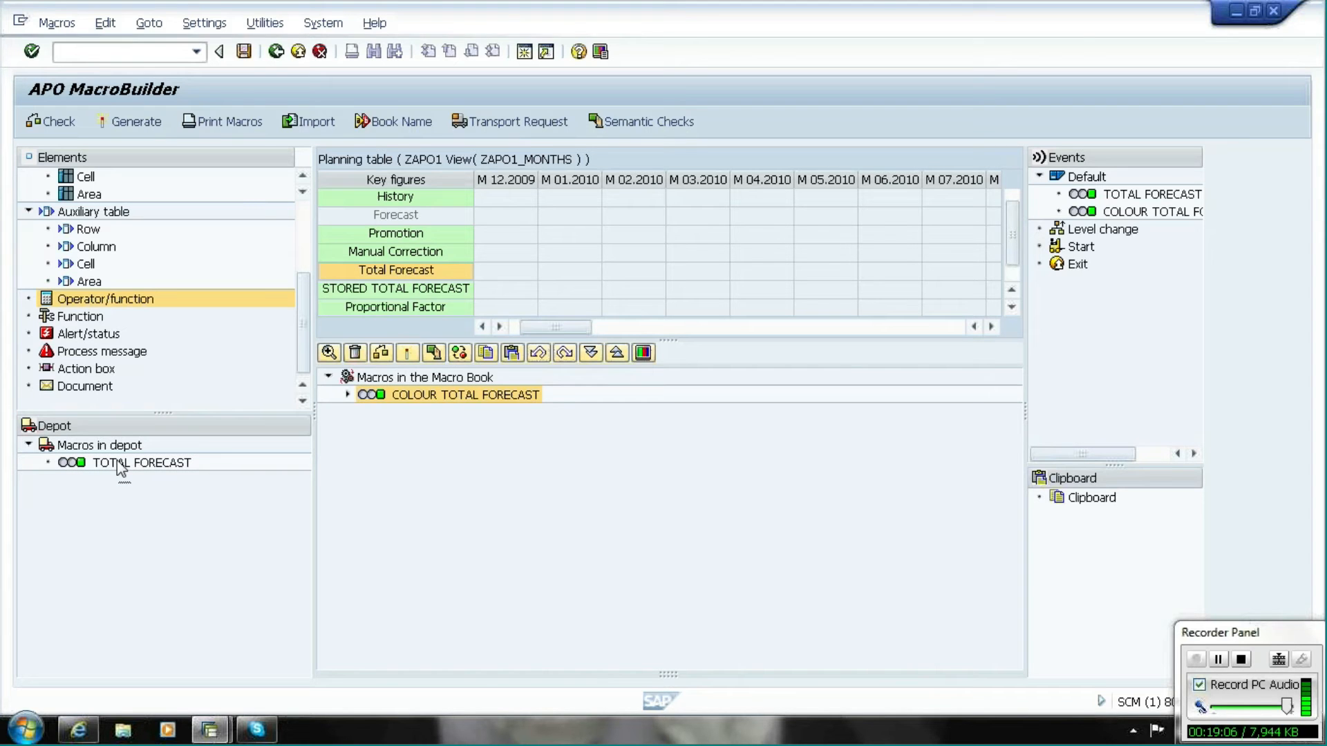
{"action": "left_click", "coordinate": [244, 53]}
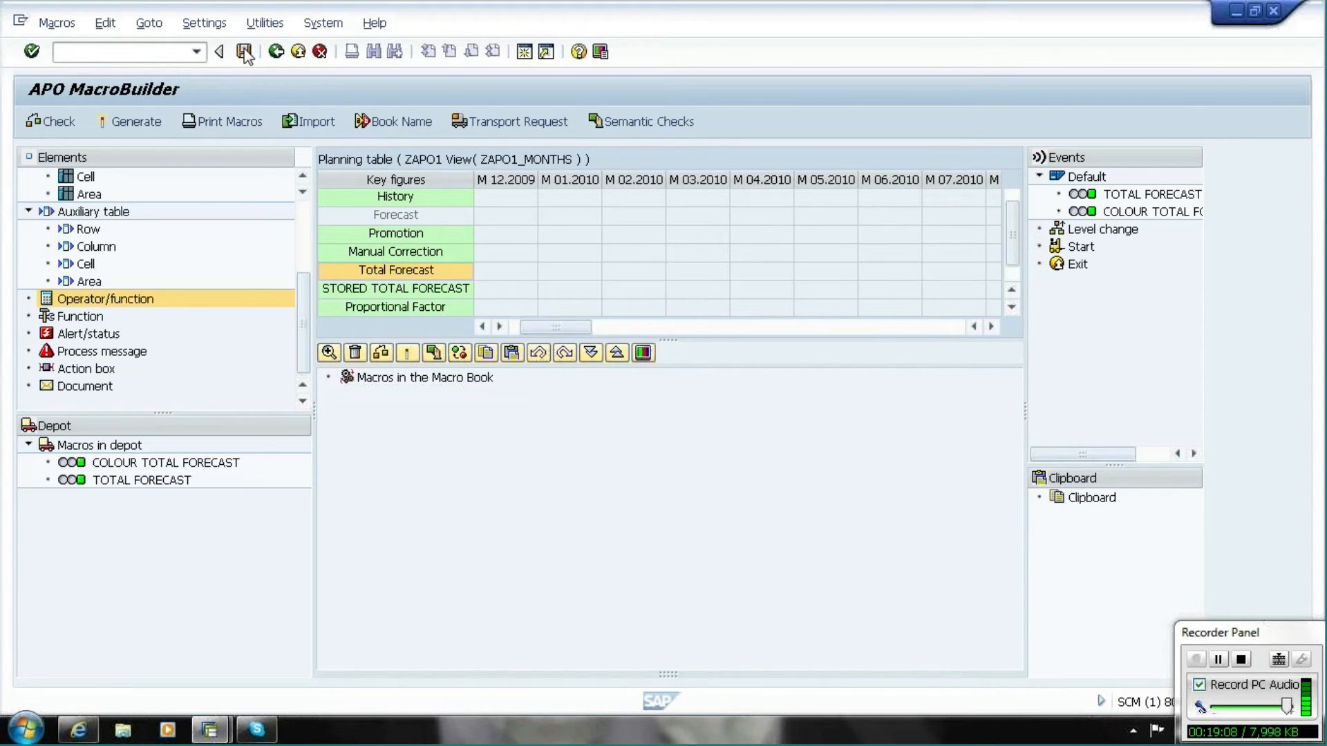
Switch to the SAP Easy Access session, open the /SAPAPO/SDP94 planning book and expand its Default and directly executable macros
{"action": "mouse_move", "coordinate": [230, 738]}
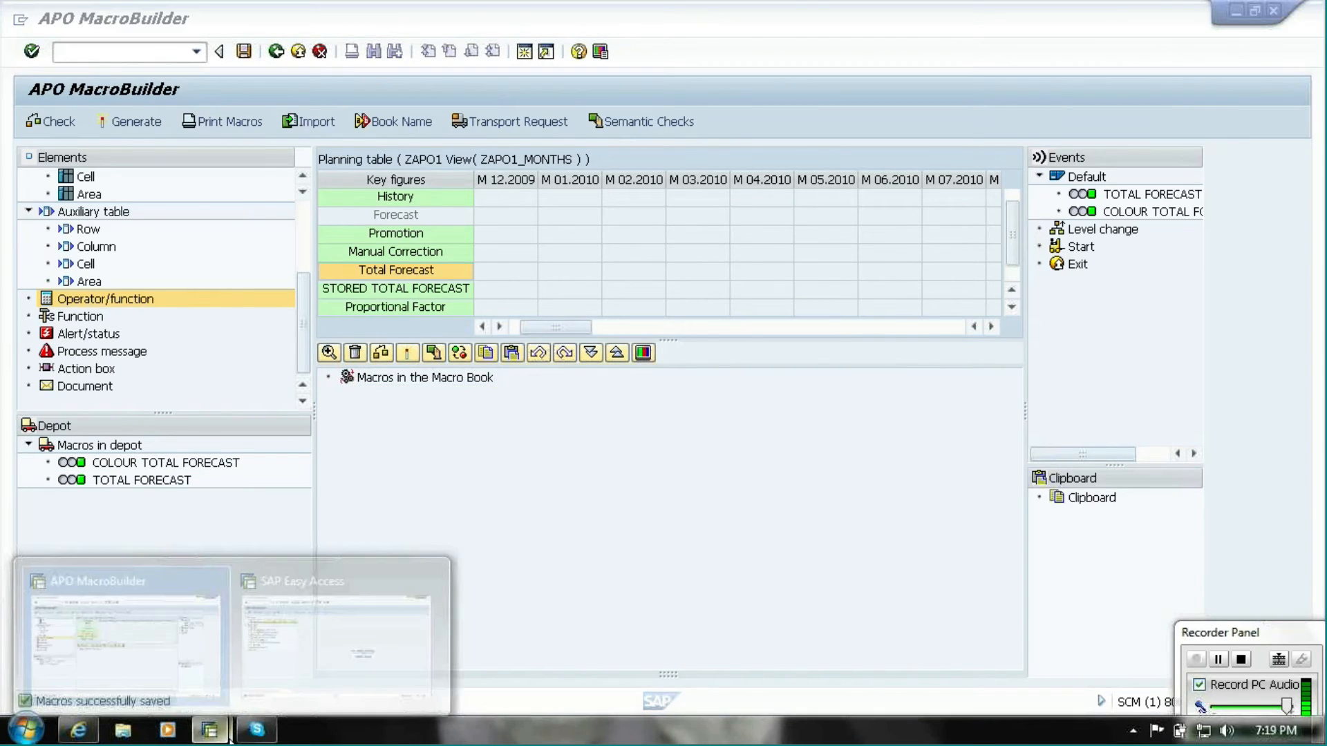
{"action": "left_click", "coordinate": [291, 670]}
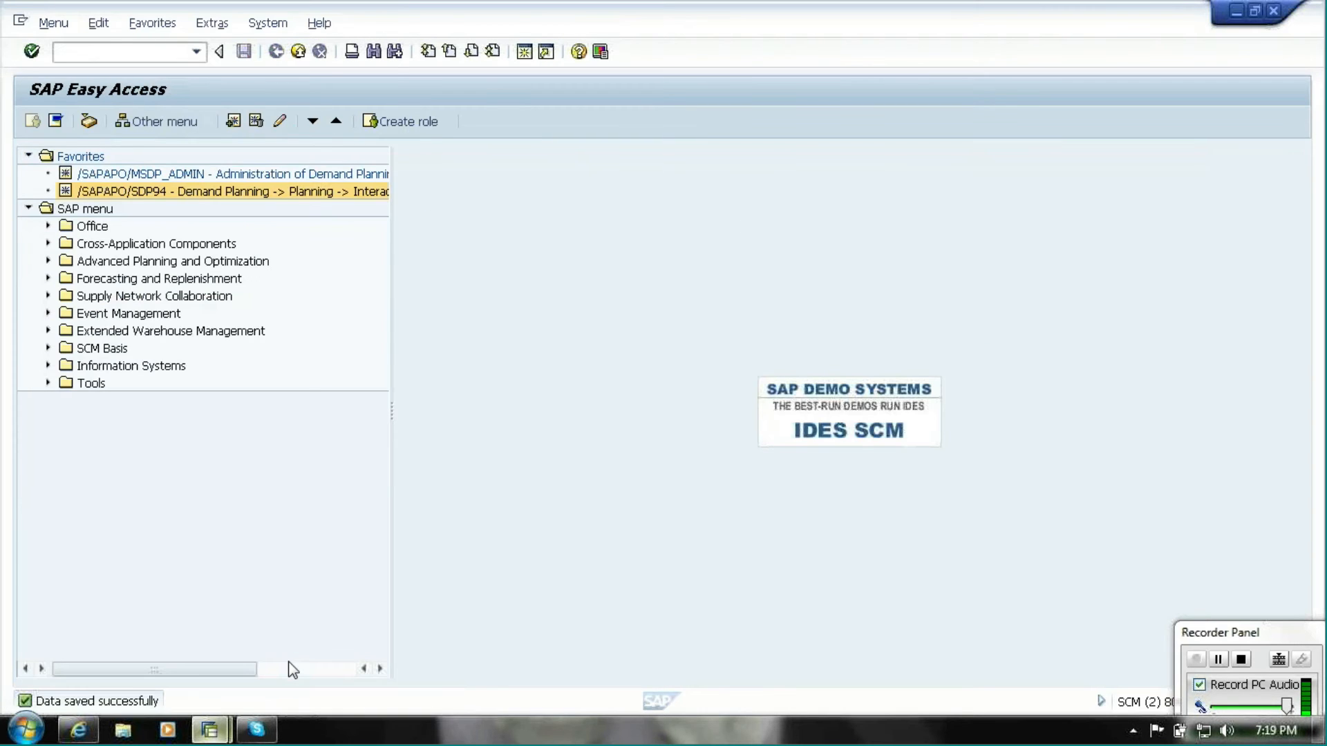
{"action": "double_click", "coordinate": [191, 196]}
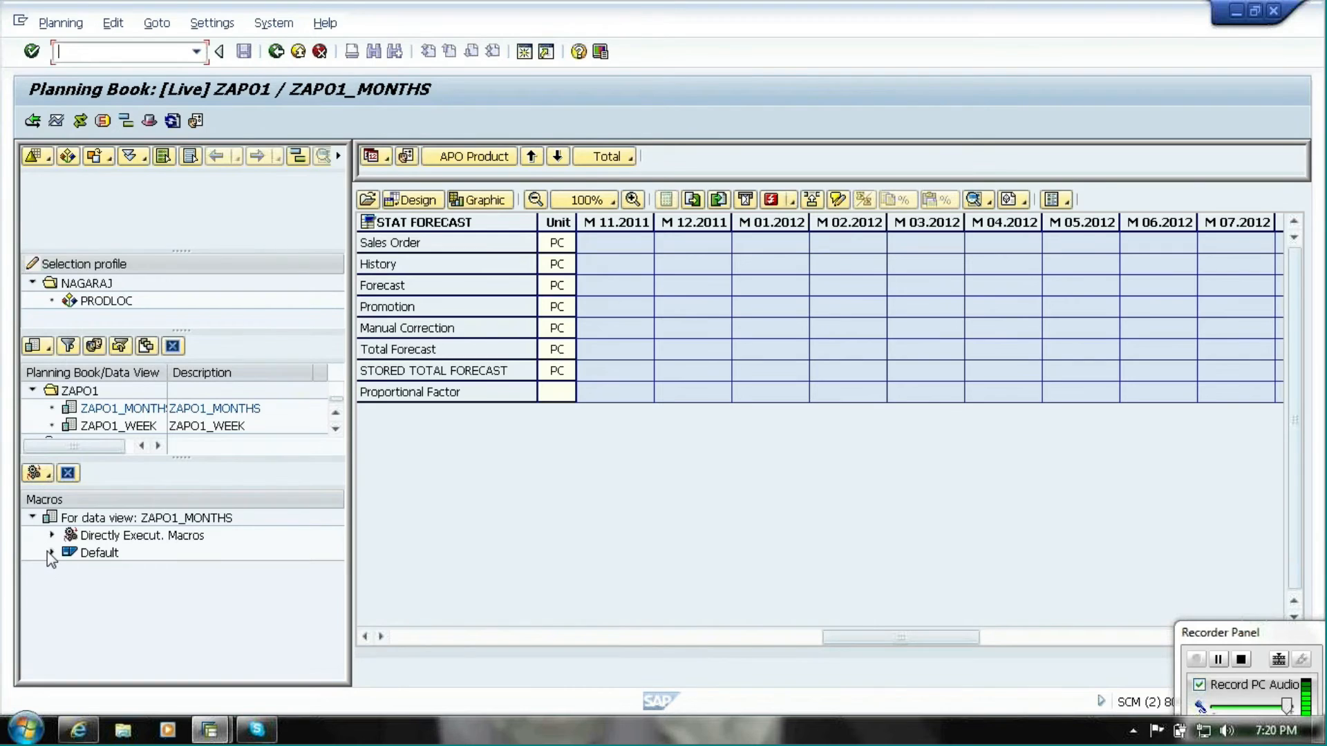
{"action": "left_click", "coordinate": [49, 553]}
{"action": "left_click", "coordinate": [155, 572]}
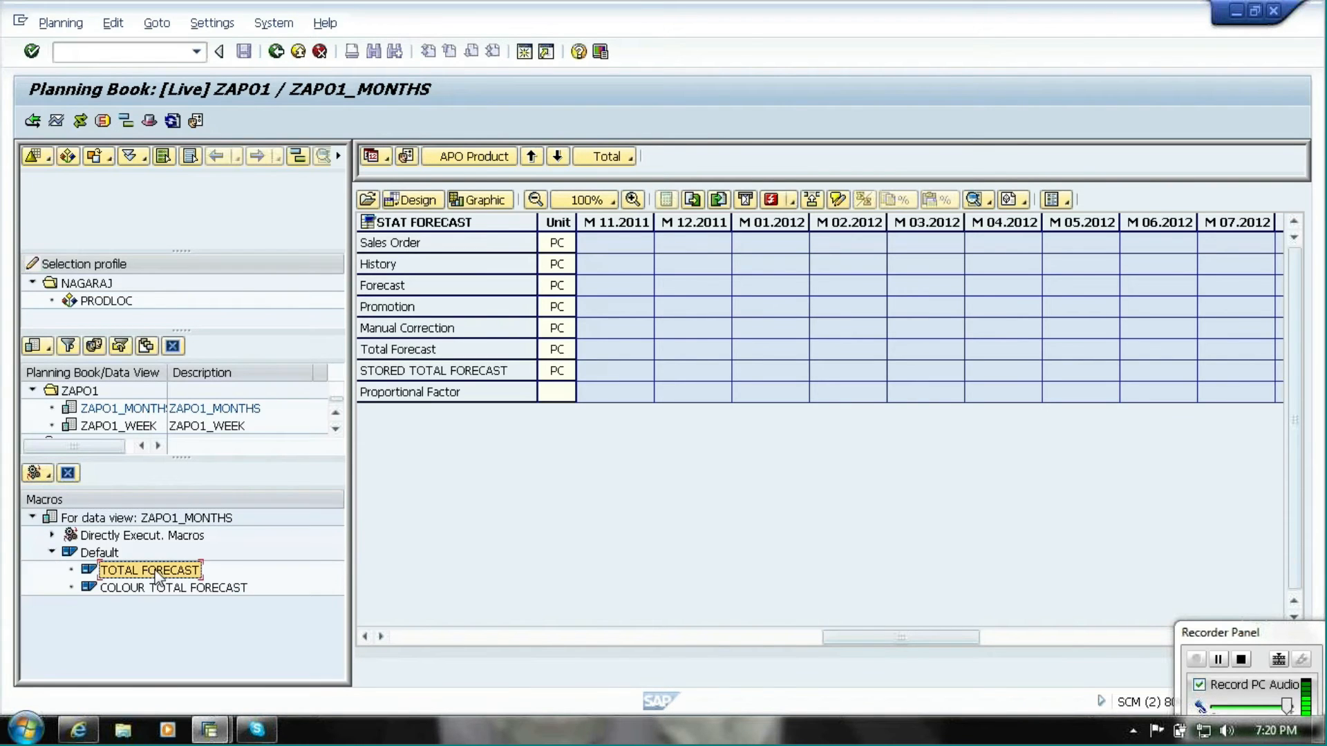
{"action": "left_click", "coordinate": [148, 589]}
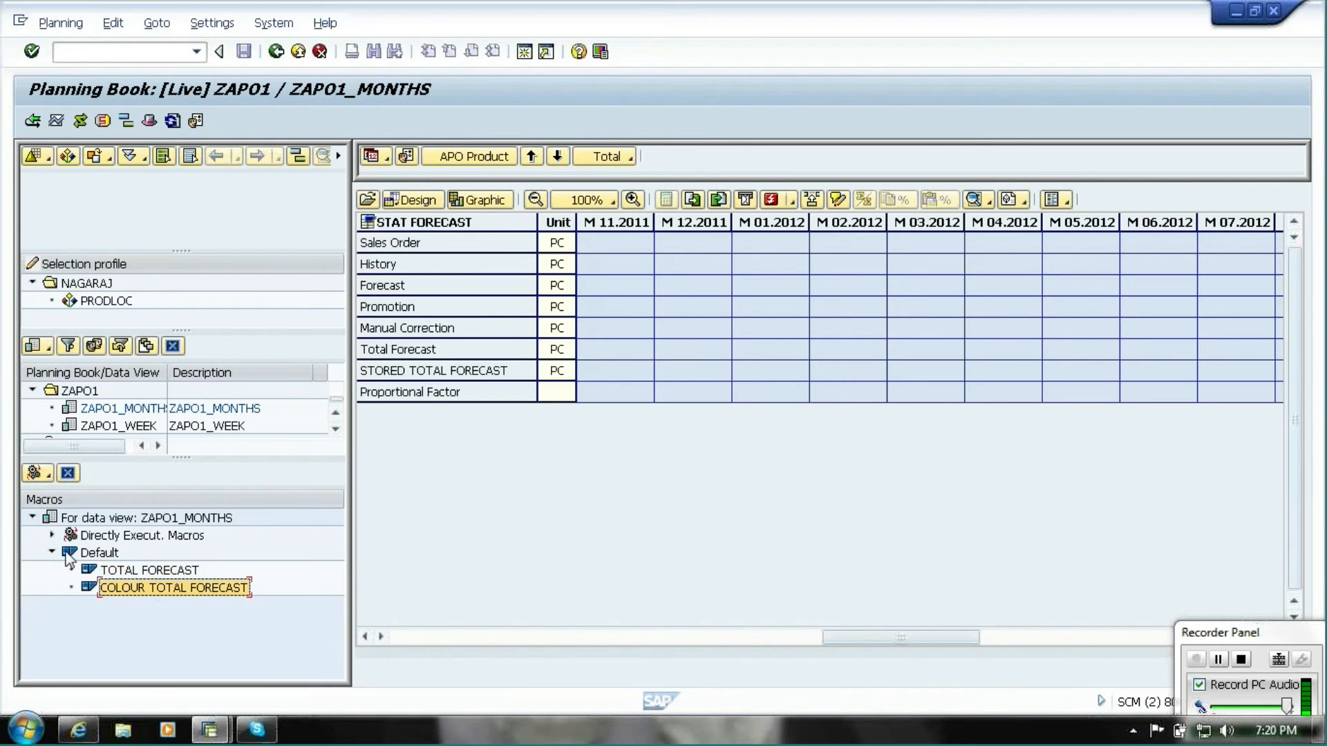
{"action": "left_click", "coordinate": [53, 536]}
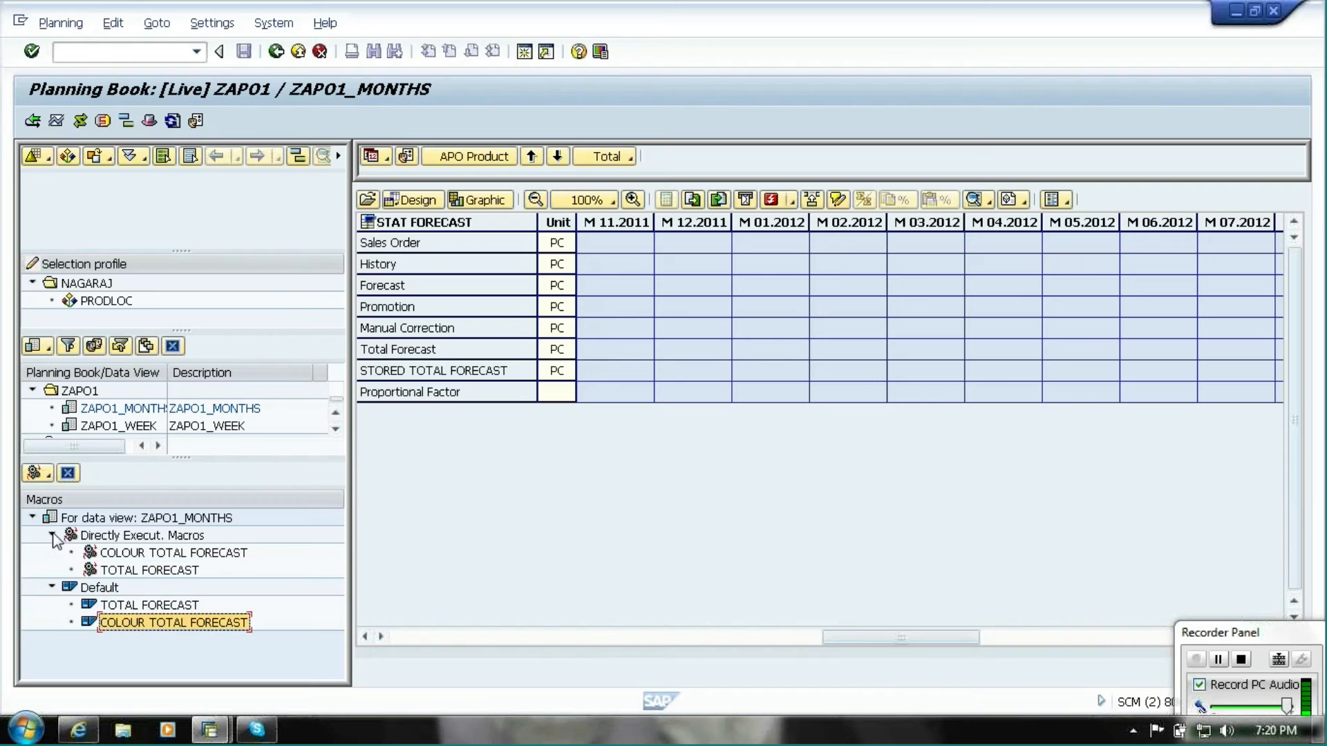
Load the PRODLOC selection's data into the ZAPO1_MONTHS planning table and highlight the Total Forecast row
{"action": "left_click", "coordinate": [119, 304]}
{"action": "double_click", "coordinate": [123, 310]}
{"action": "left_click", "coordinate": [368, 200]}
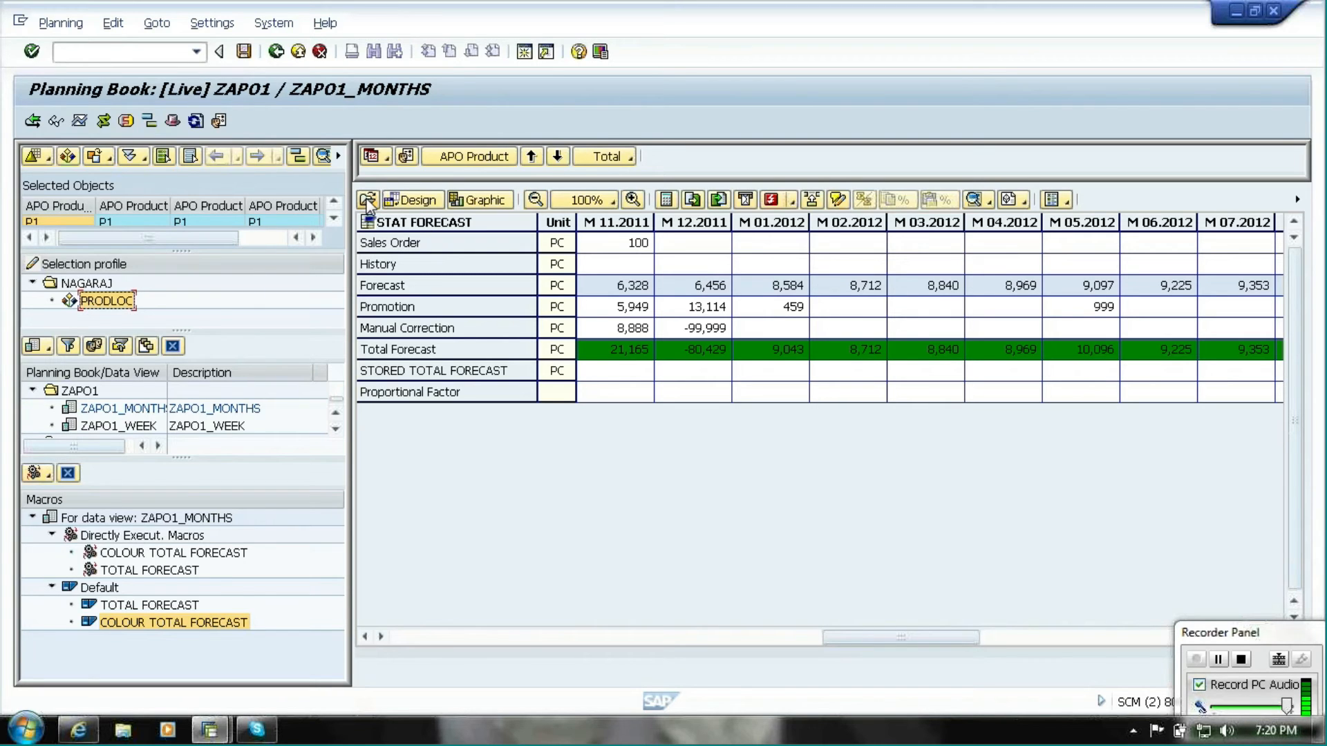
{"action": "left_click", "coordinate": [454, 350]}
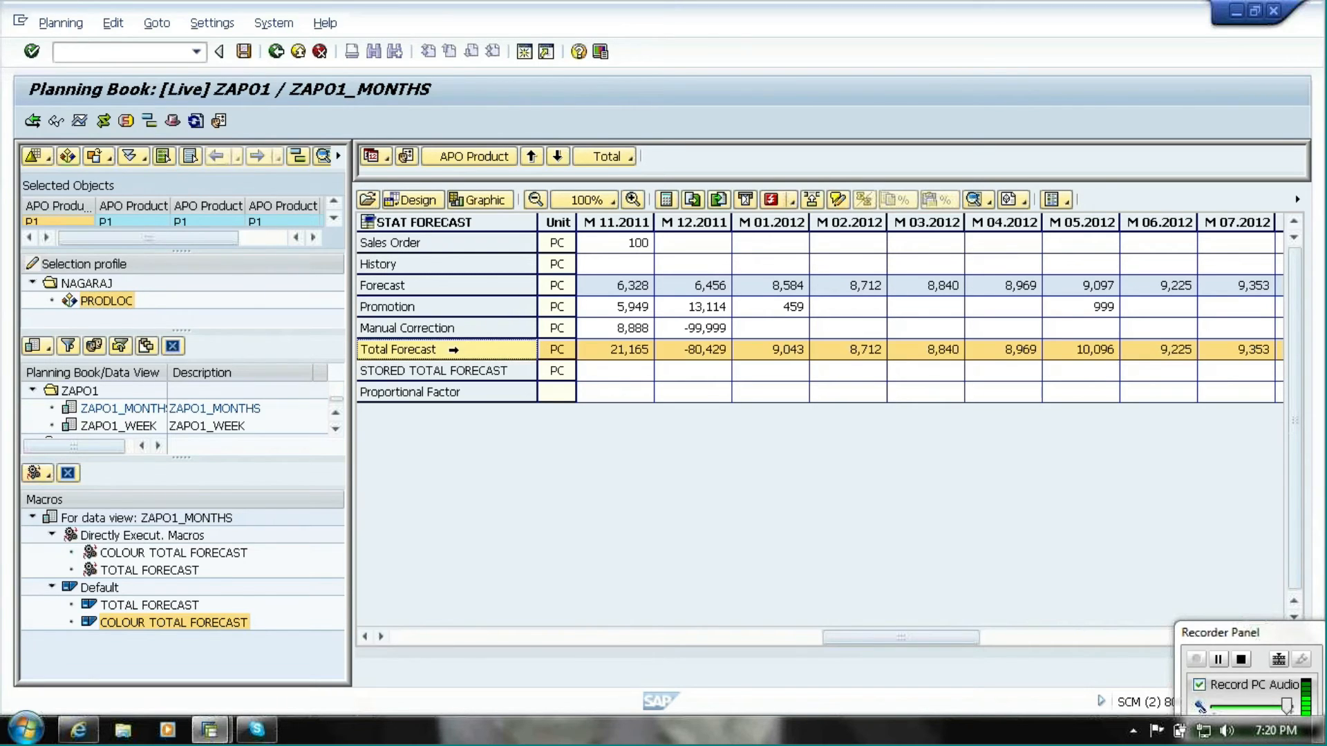
Highlight the STORED TOTAL FORECAST row, then save and exit the planning book and return to the APO MacroBuilder session
{"action": "left_click", "coordinate": [440, 371]}
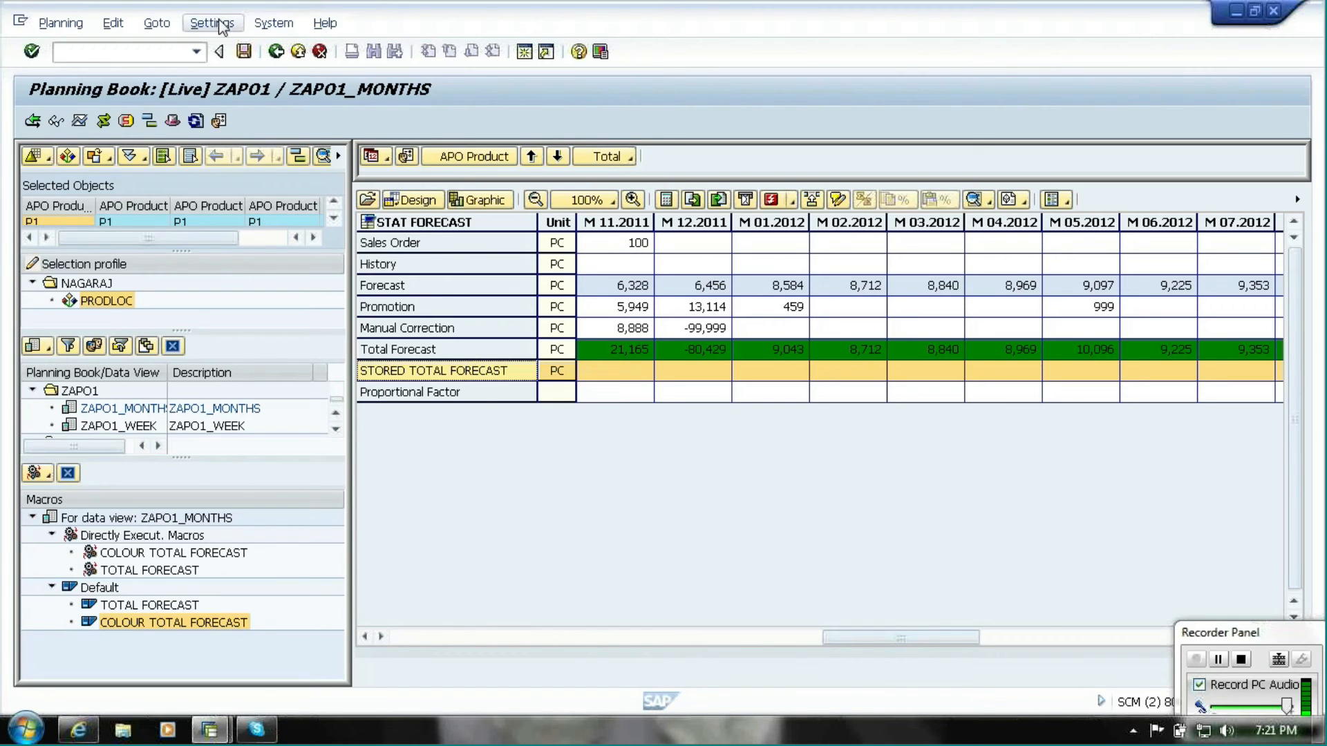
{"action": "left_click", "coordinate": [244, 53]}
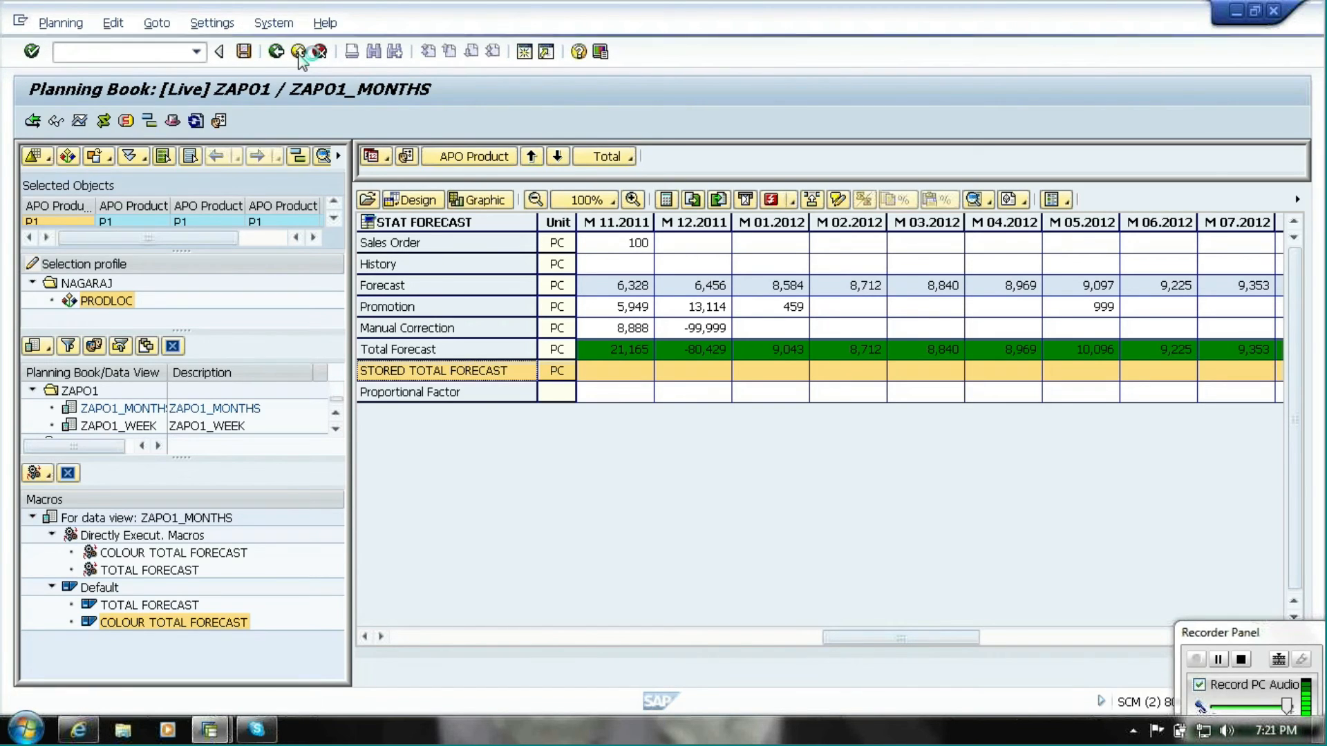
{"action": "left_click", "coordinate": [299, 53]}
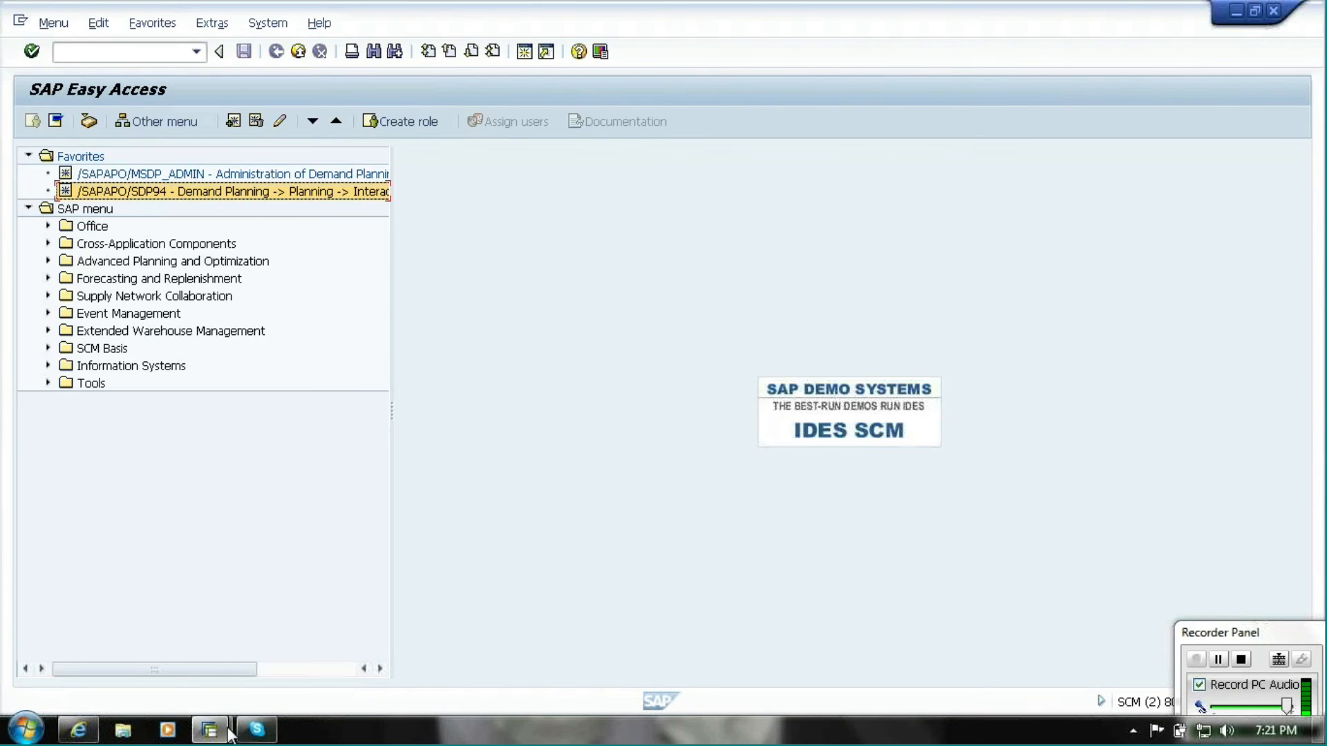
{"action": "mouse_move", "coordinate": [227, 734]}
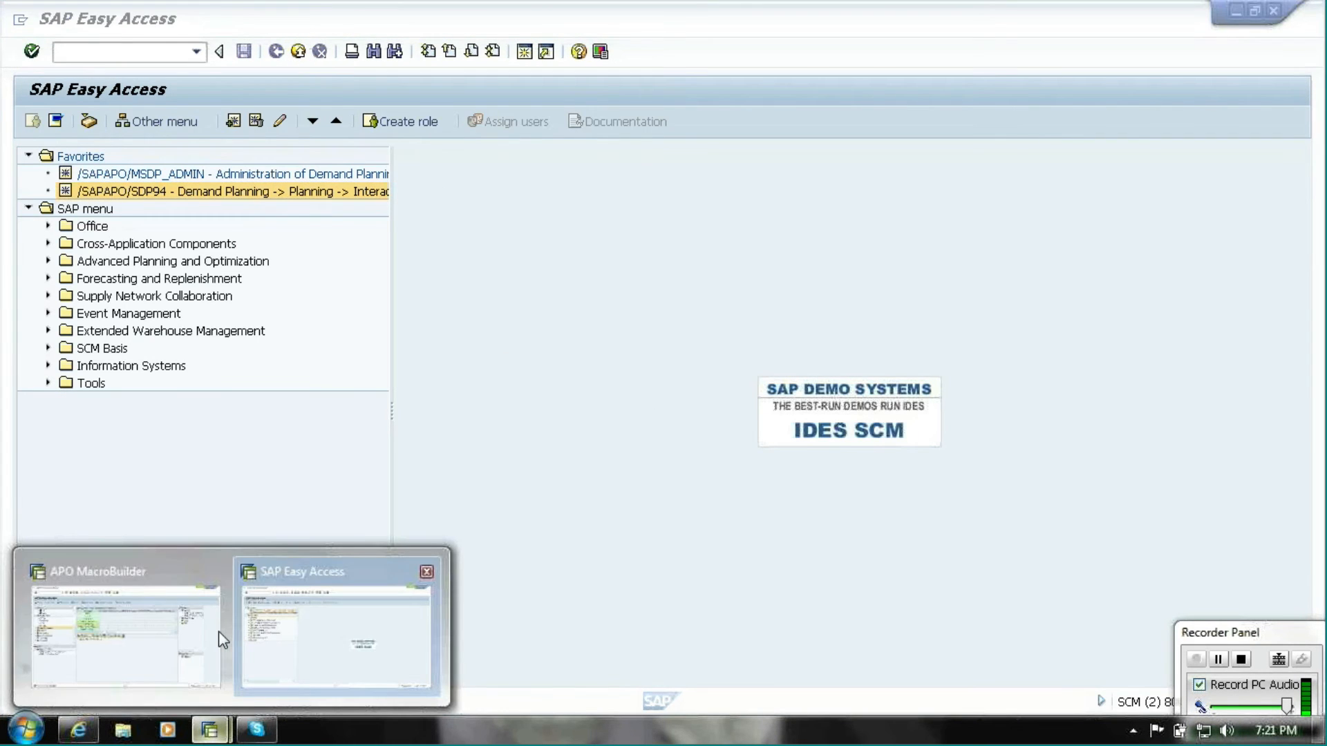
{"action": "left_click", "coordinate": [202, 639]}
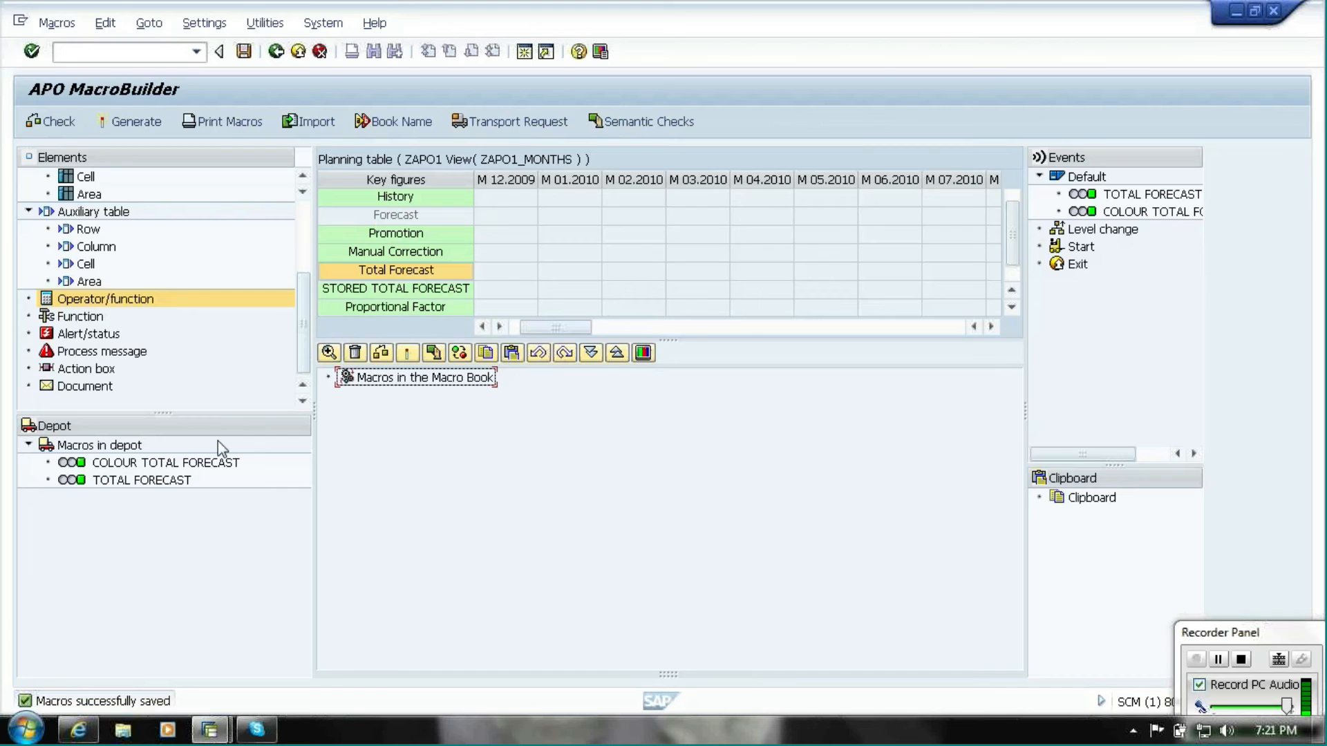
Add a macro named COPY TOTAL TO STORED FCST to the macro book, with the double right arrow icon as its assigned pushbutton
{"action": "left_click", "coordinate": [301, 218]}
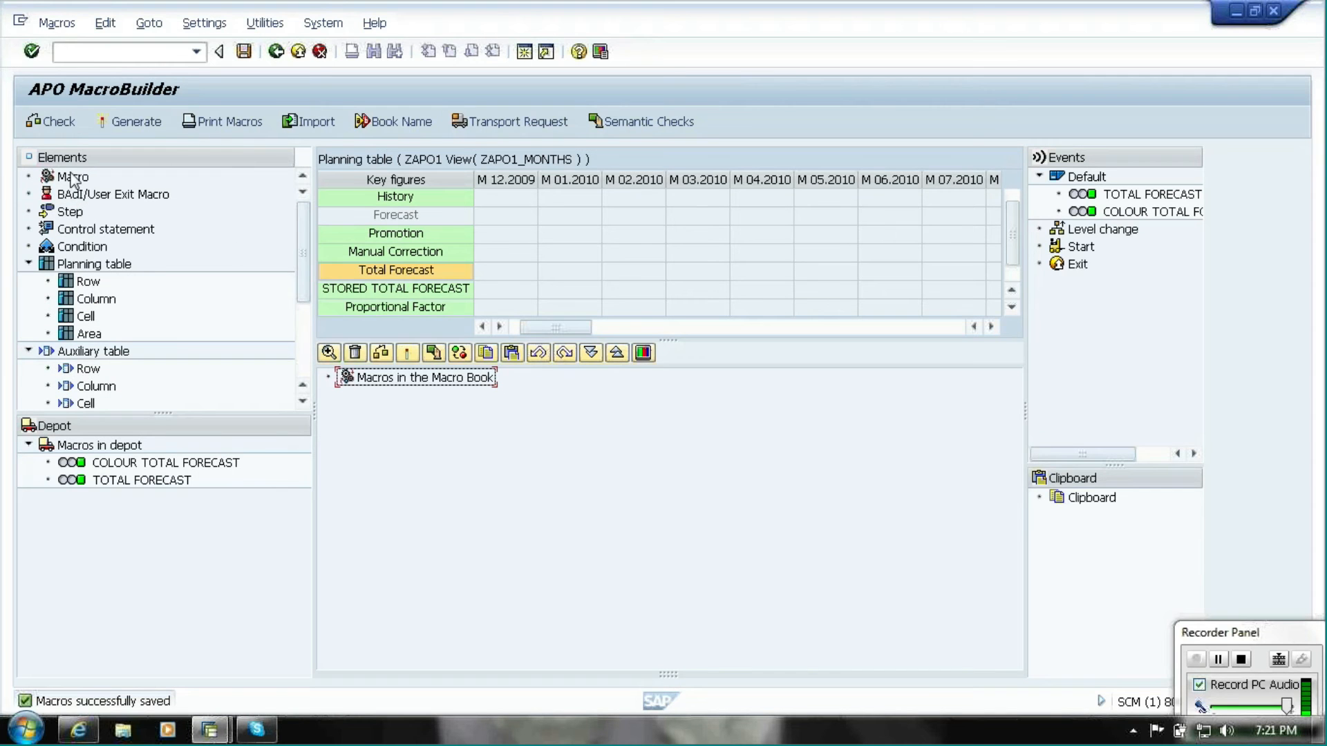
{"action": "left_click_drag", "start_coordinate": [73, 179], "coordinate": [408, 390]}
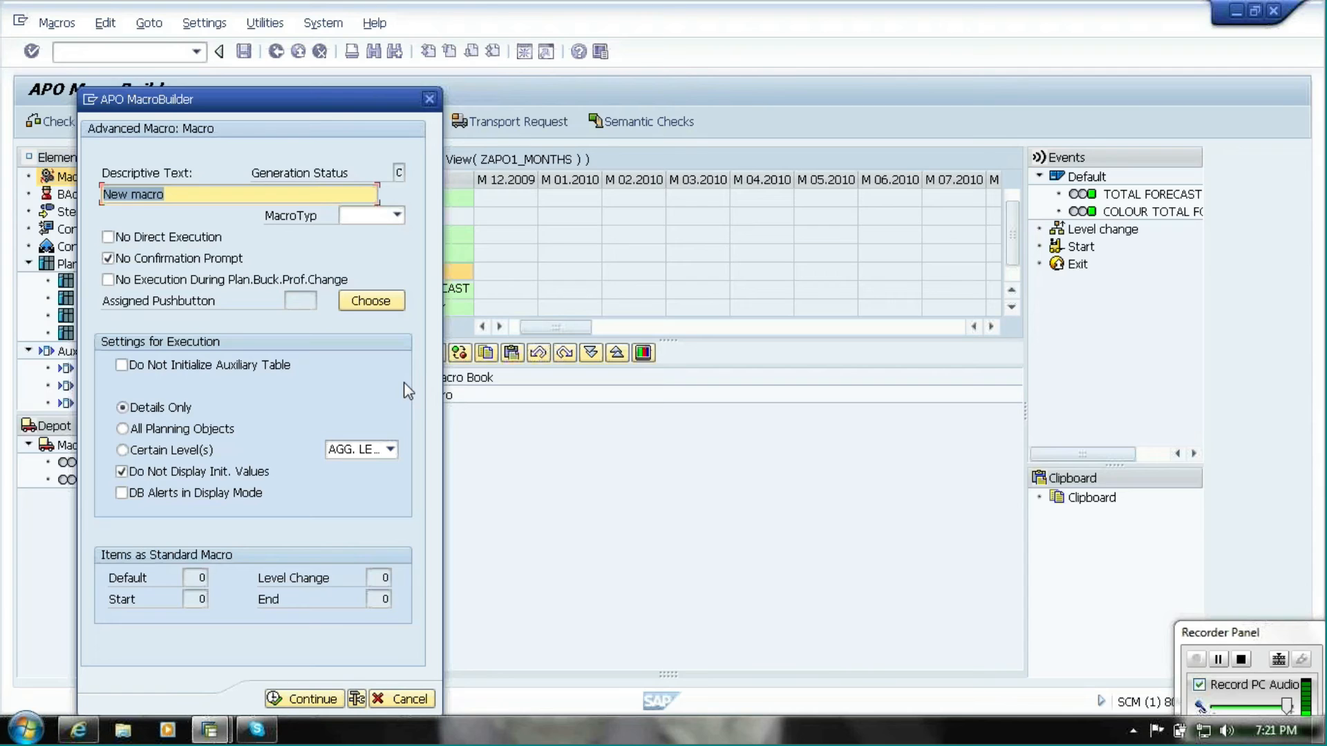
{"action": "type", "text": "co"}
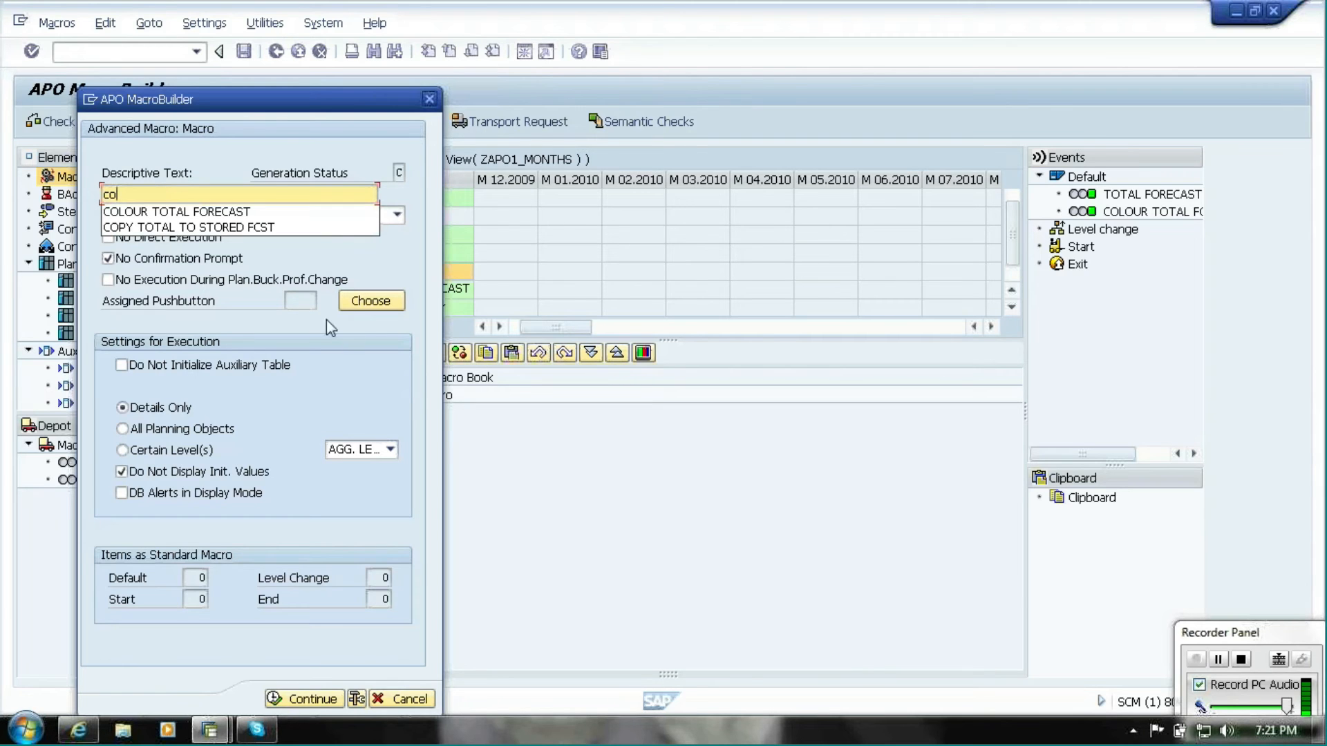
{"action": "left_click", "coordinate": [281, 228]}
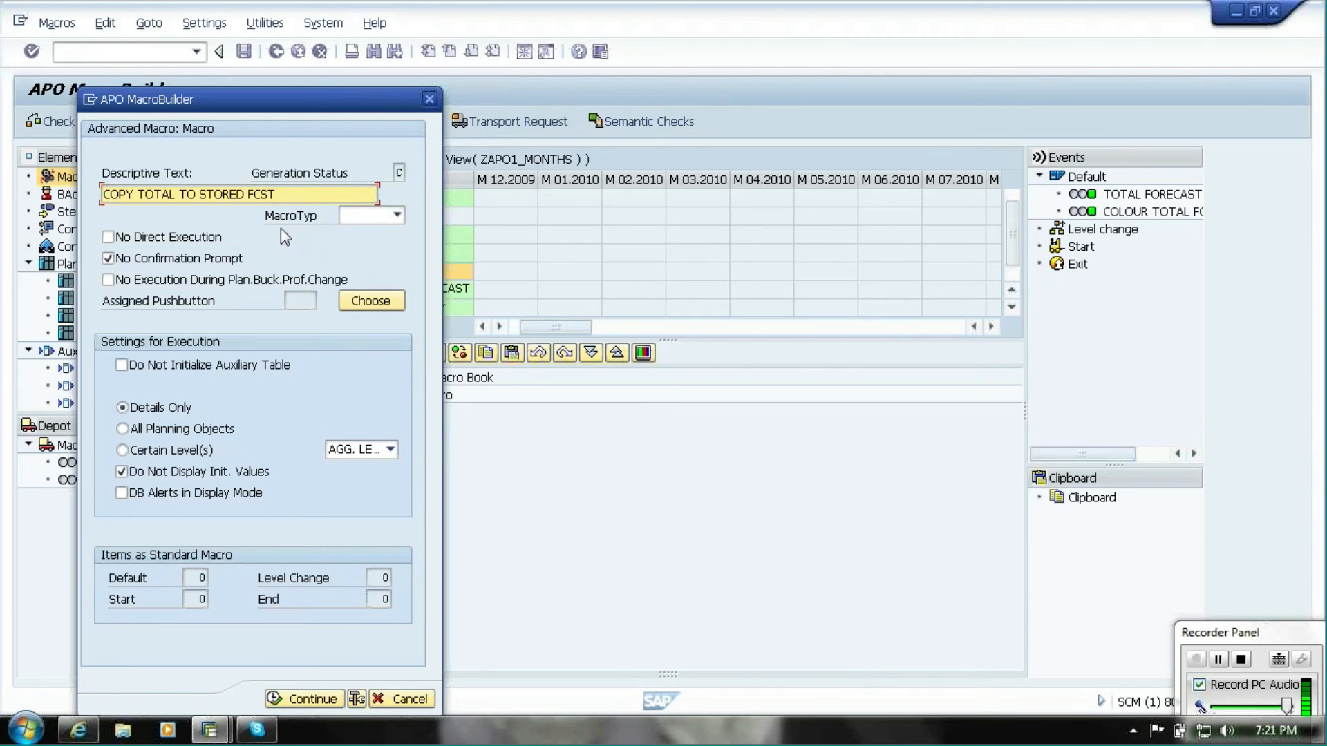
{"action": "left_click", "coordinate": [372, 302]}
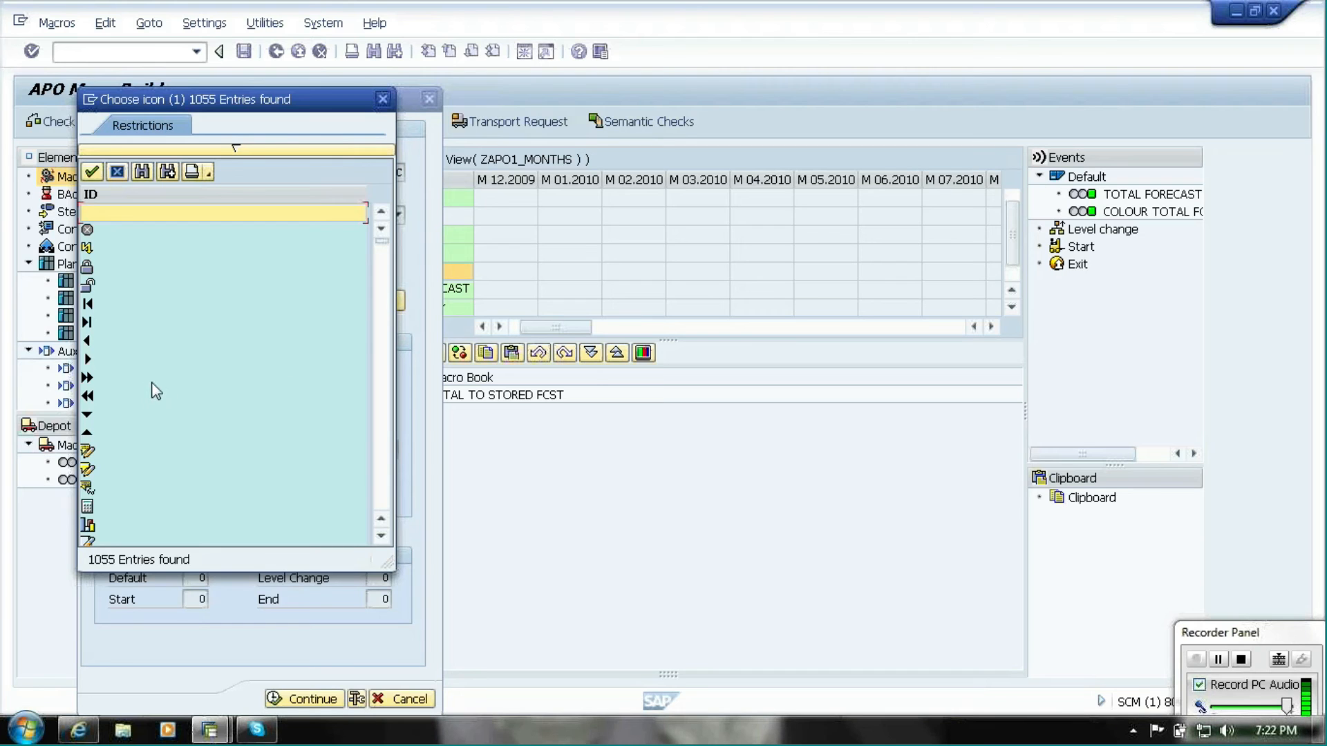
{"action": "double_click", "coordinate": [92, 378]}
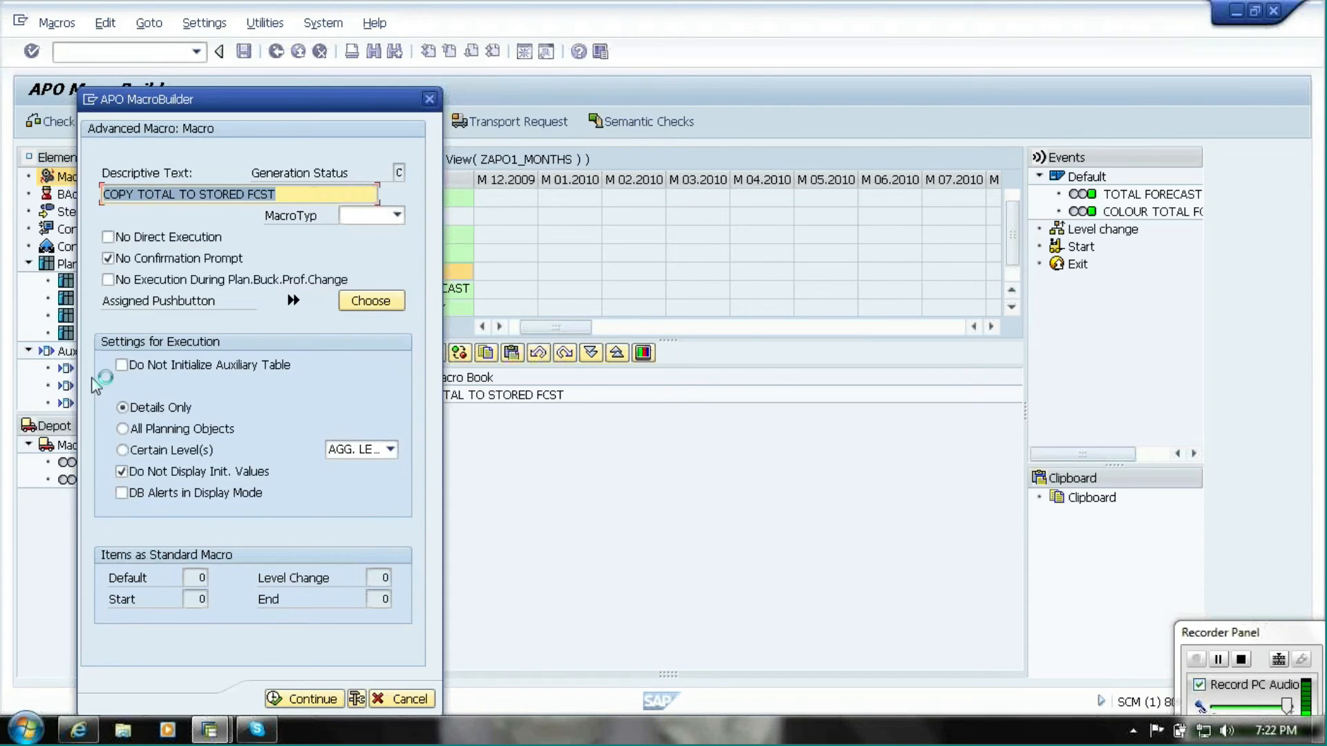
{"action": "left_click", "coordinate": [298, 699]}
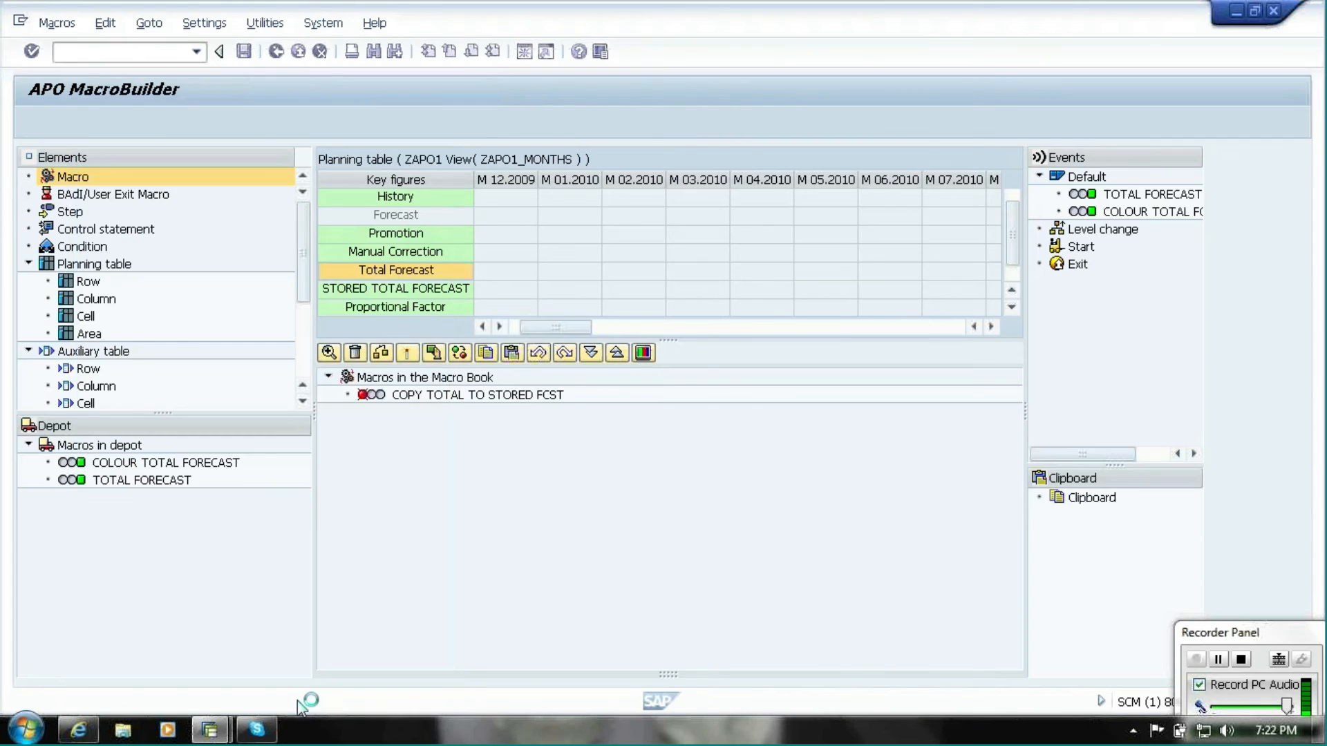
Add a step named COPY TOTAL TO STORED FCST to the macro, with a user-defined processing area starting at M 11.2011
{"action": "left_click_drag", "start_coordinate": [71, 213], "coordinate": [441, 400]}
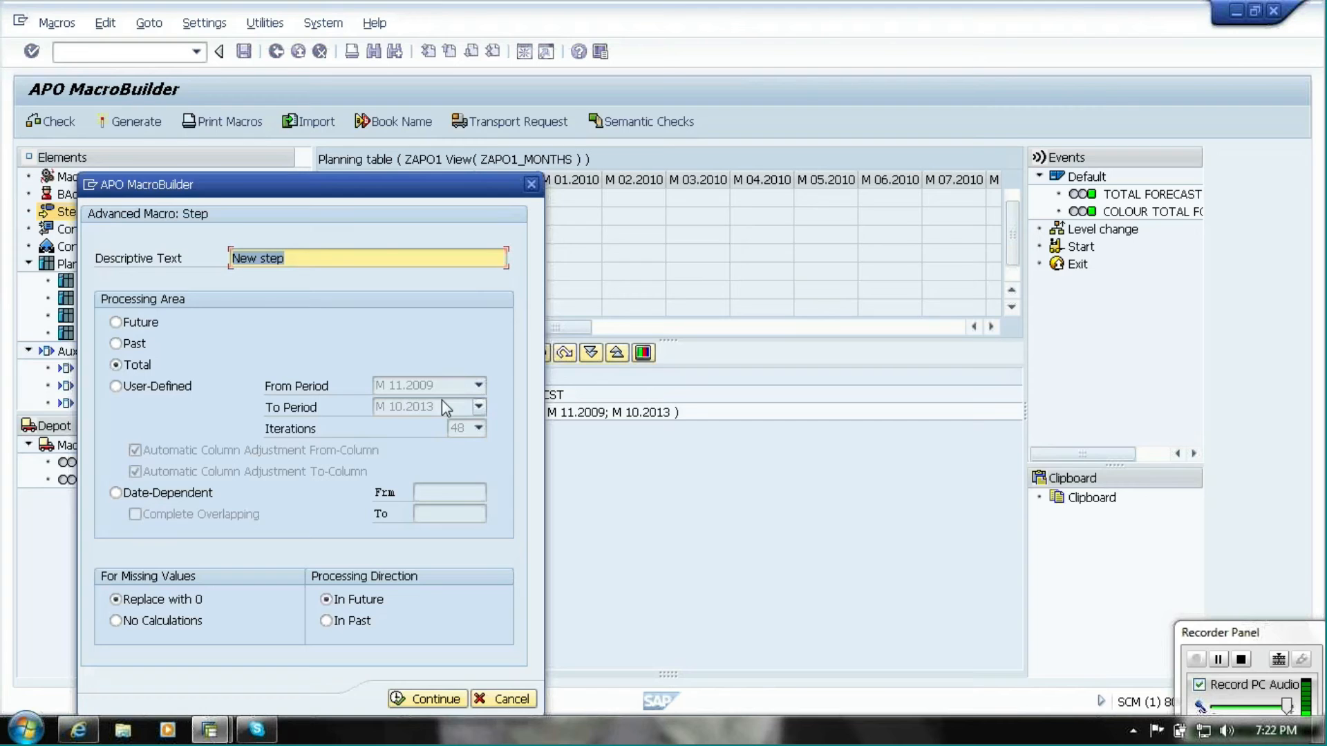
{"action": "type", "text": "c"}
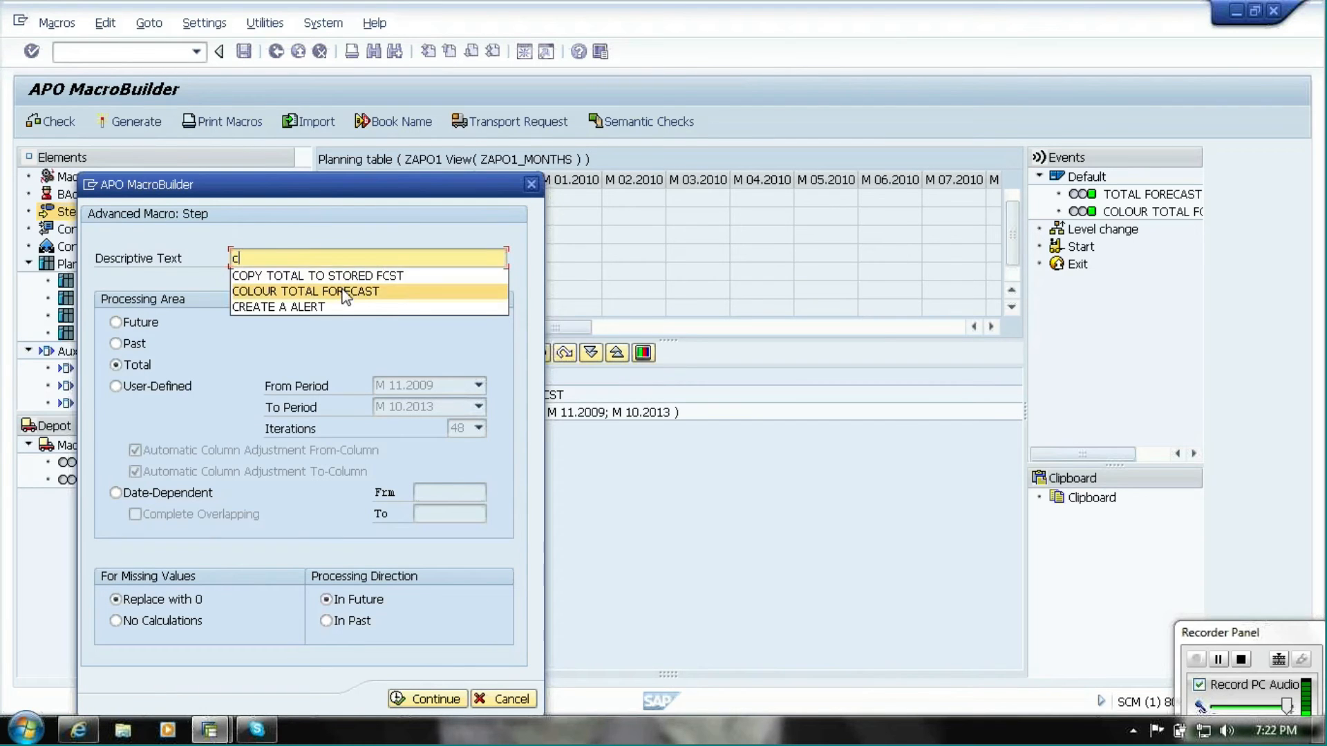
{"action": "left_click", "coordinate": [347, 276]}
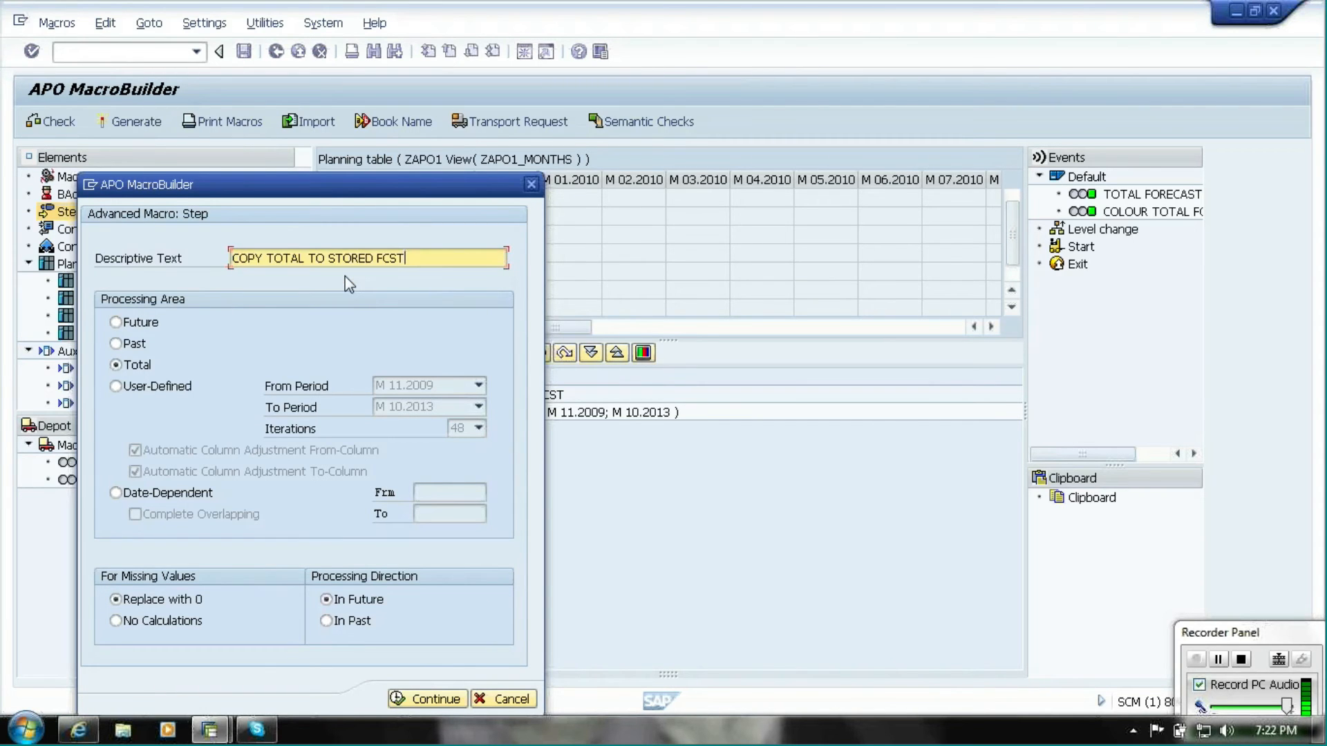
{"action": "left_click", "coordinate": [116, 387]}
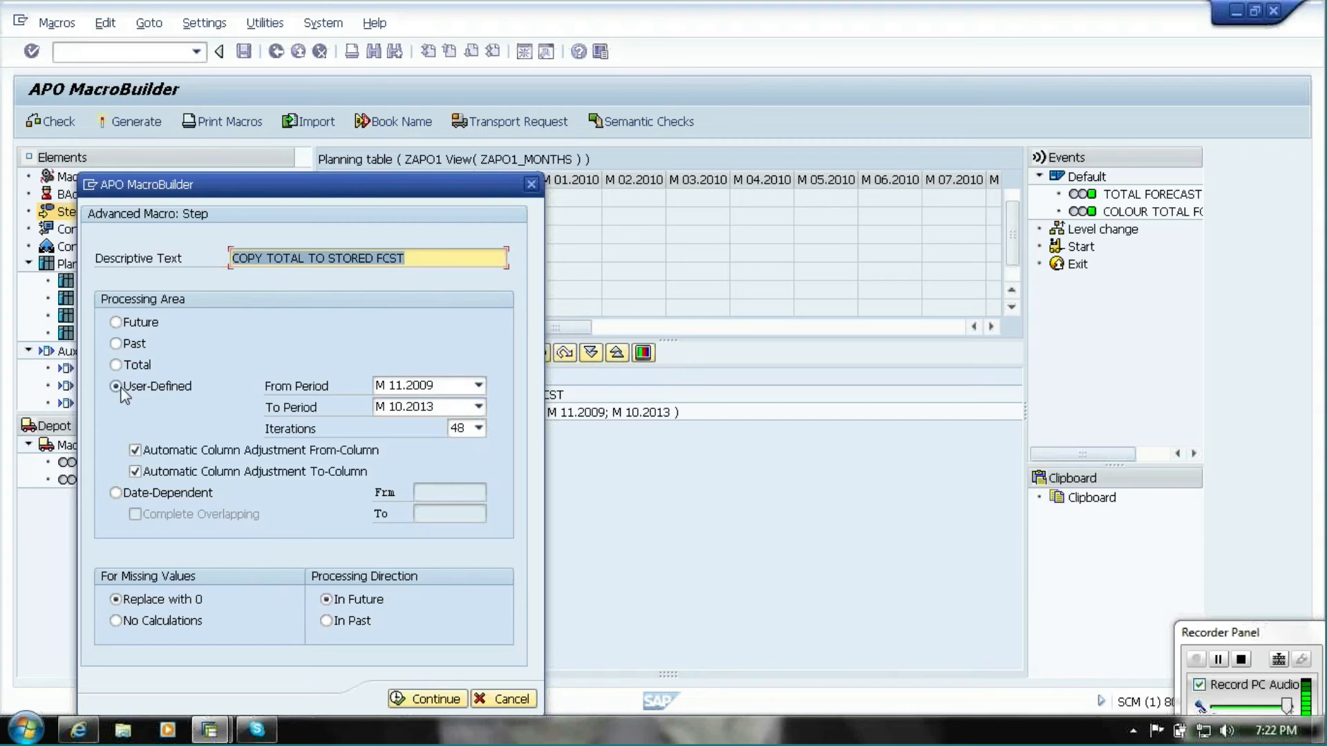
{"action": "left_click", "coordinate": [479, 386]}
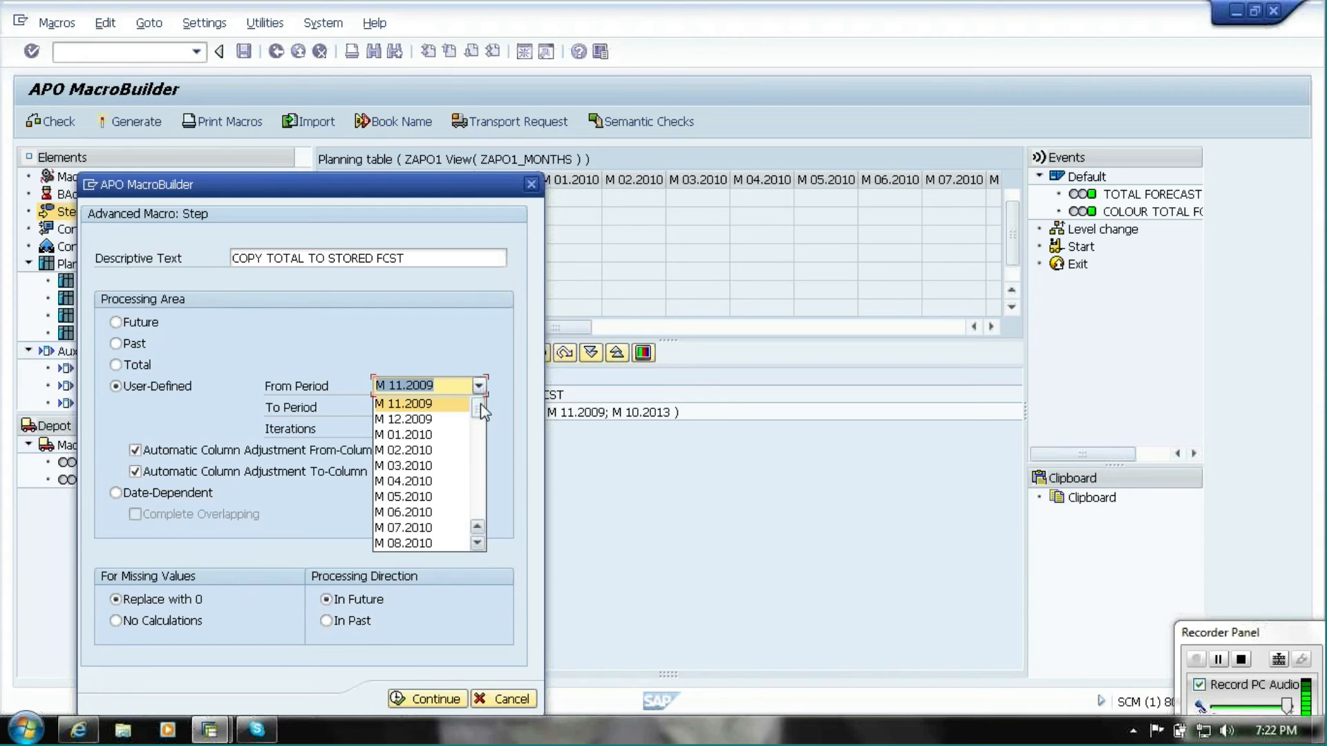
{"action": "left_click_drag", "start_coordinate": [480, 404], "coordinate": [480, 444]}
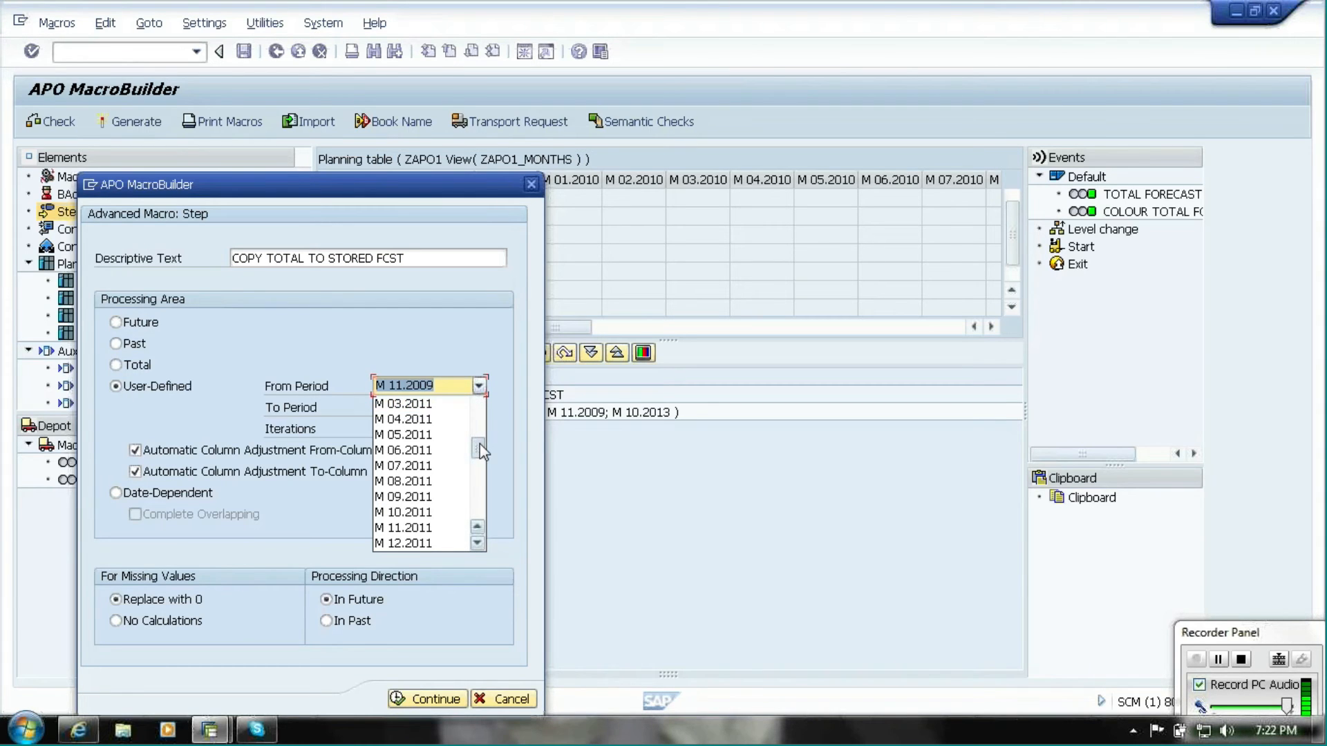
{"action": "left_click", "coordinate": [424, 528]}
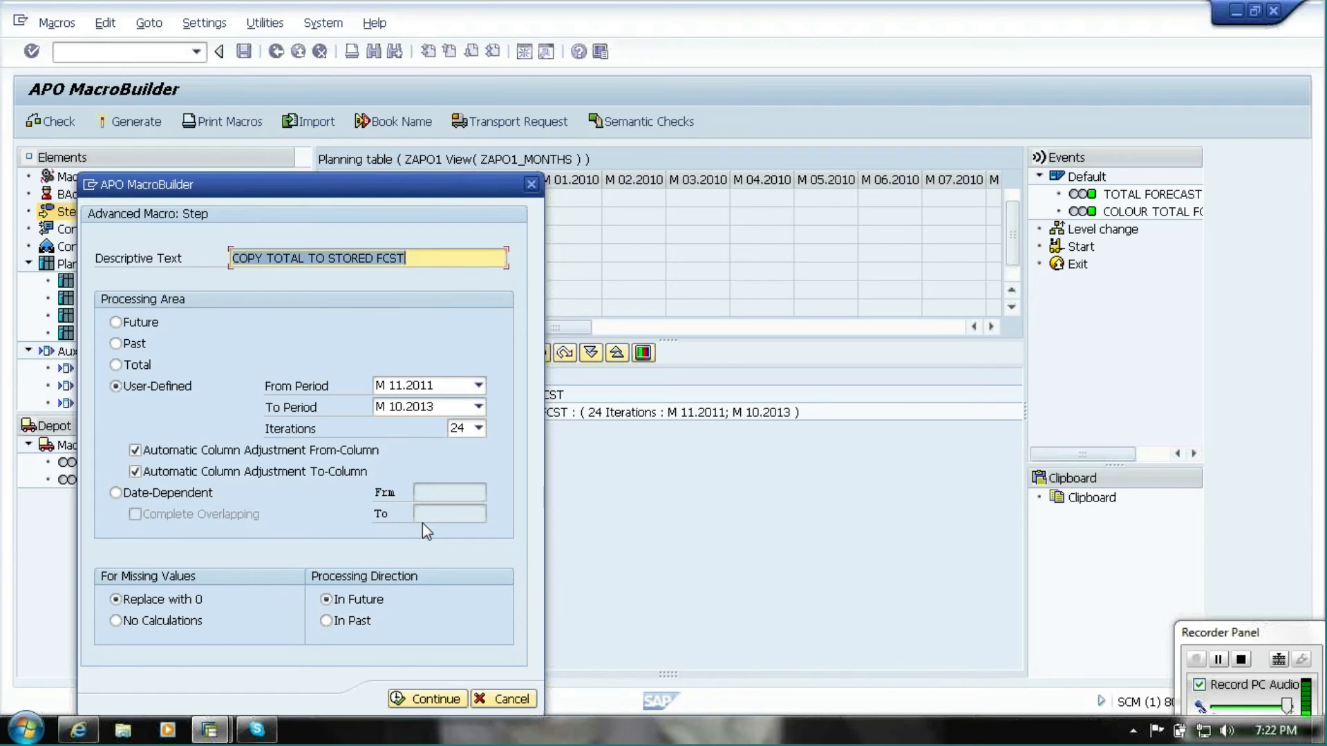
{"action": "left_click", "coordinate": [425, 695]}
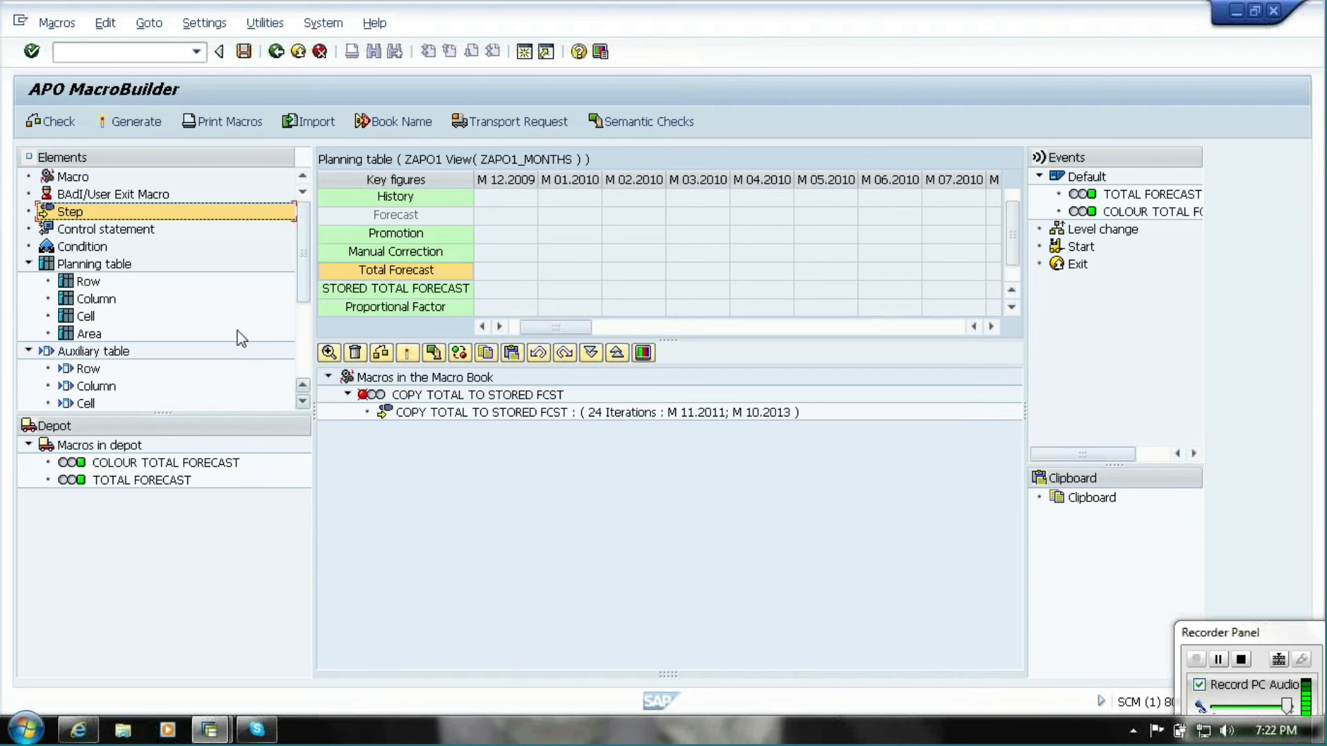
Add a planning table results row for STORED TOTAL FORECAST to the COPY TOTAL TO STORED FCST step
{"action": "left_click_drag", "start_coordinate": [90, 285], "coordinate": [450, 419]}
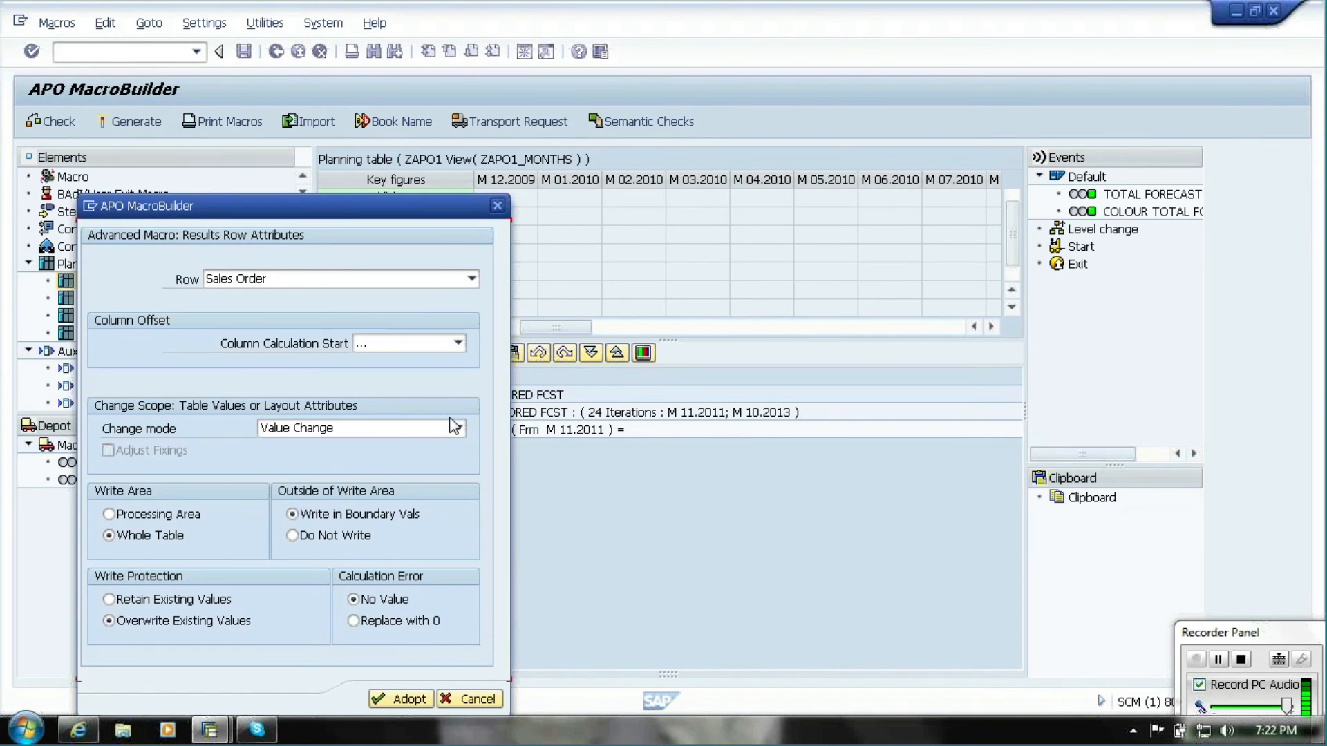
{"action": "left_click", "coordinate": [471, 279]}
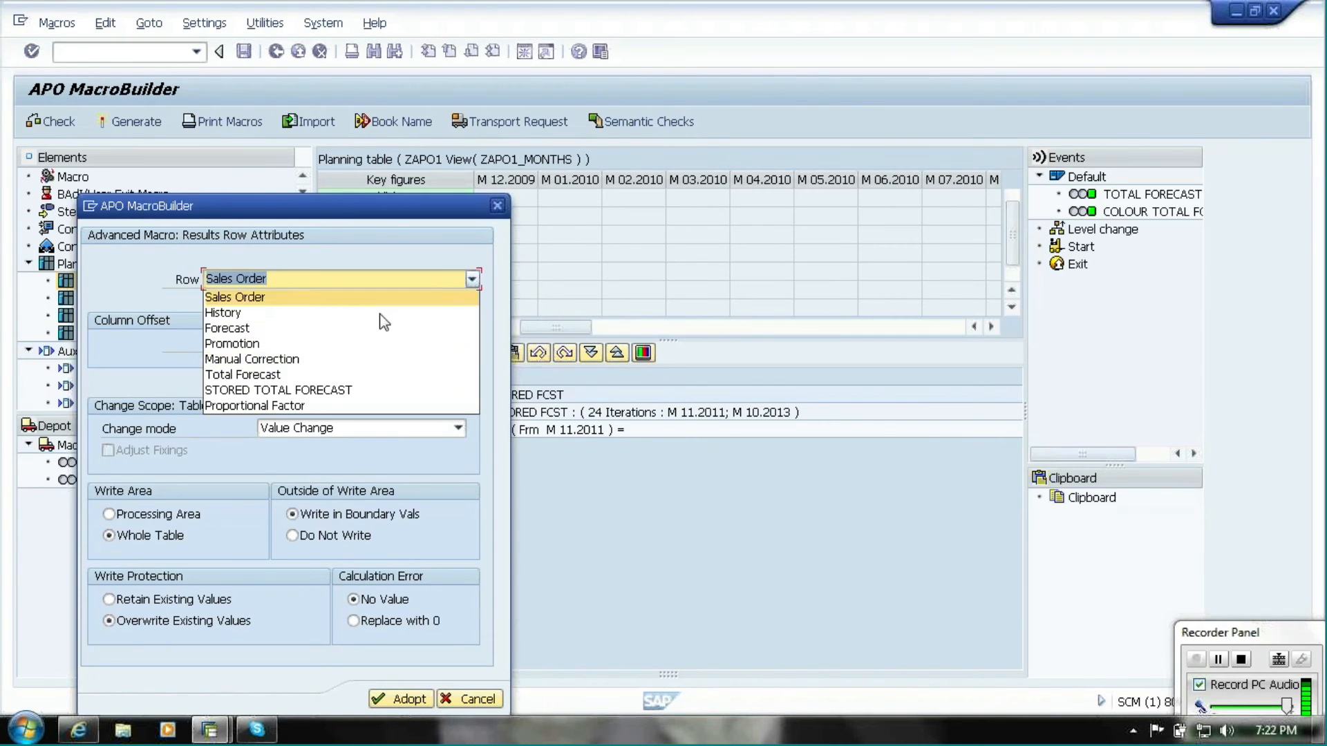
{"action": "left_click", "coordinate": [307, 391]}
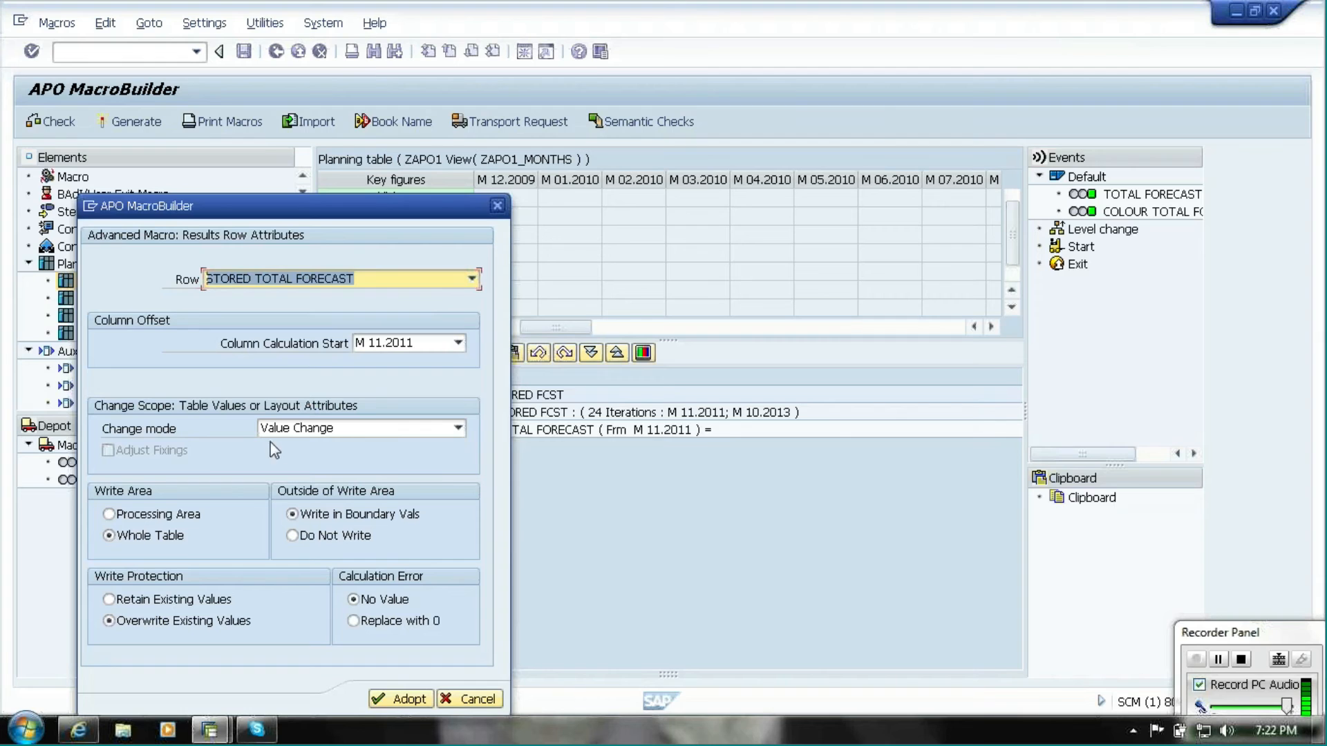
{"action": "left_click", "coordinate": [391, 700]}
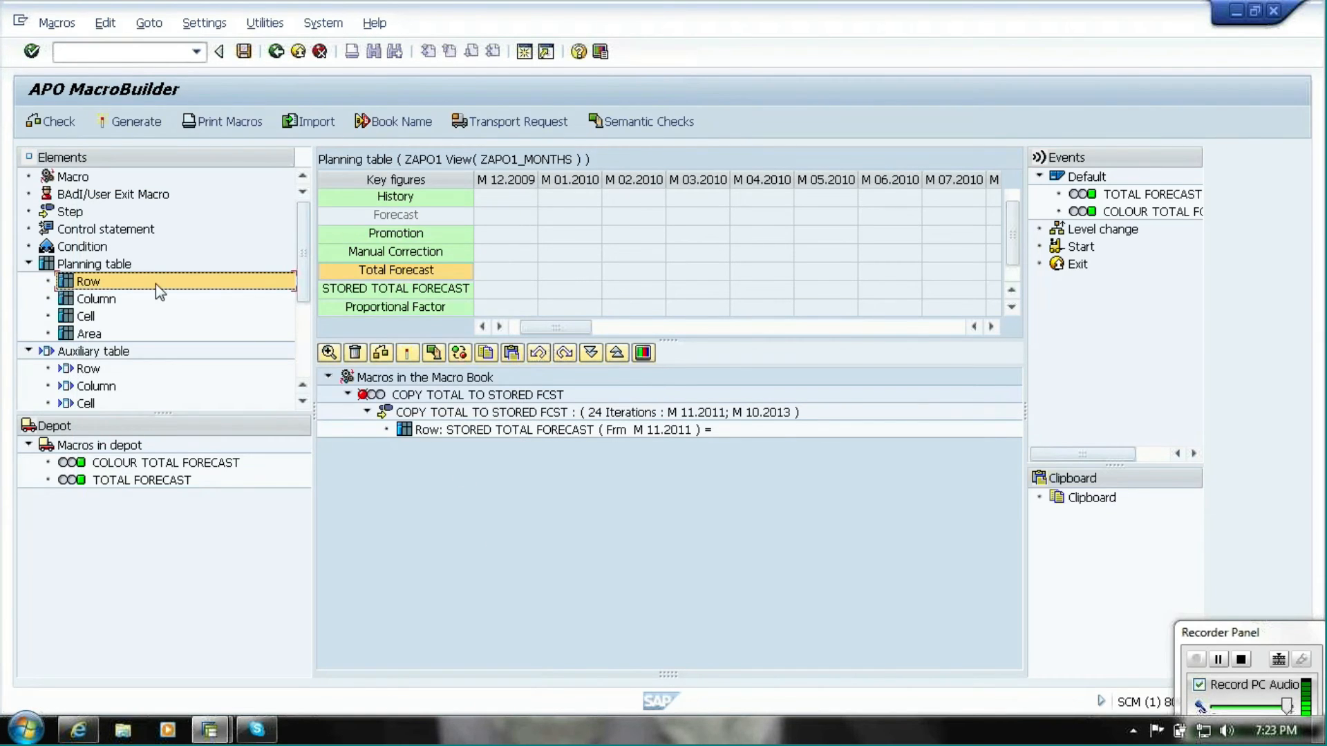
Create a Total Forecast argument row one level below the STORED TOTAL FORECAST results row
{"action": "left_click_drag", "start_coordinate": [98, 280], "coordinate": [443, 439]}
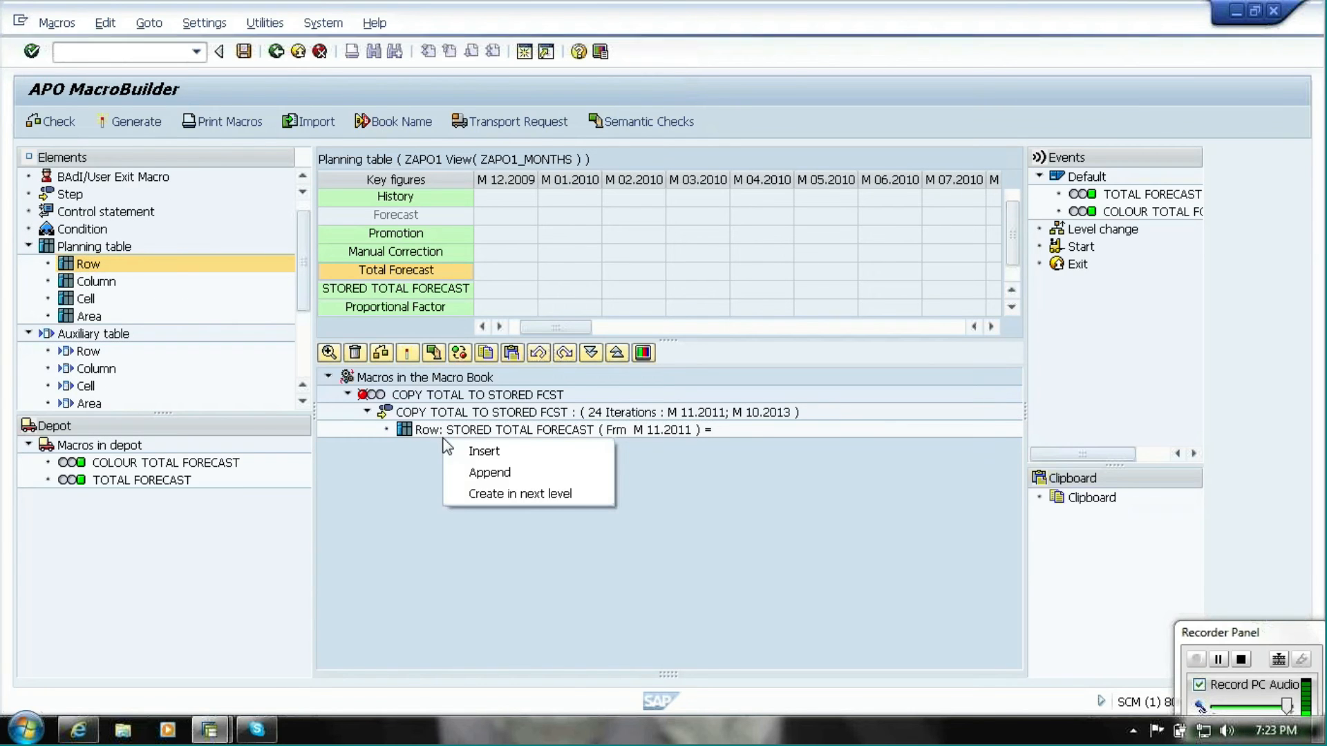
{"action": "left_click", "coordinate": [486, 495]}
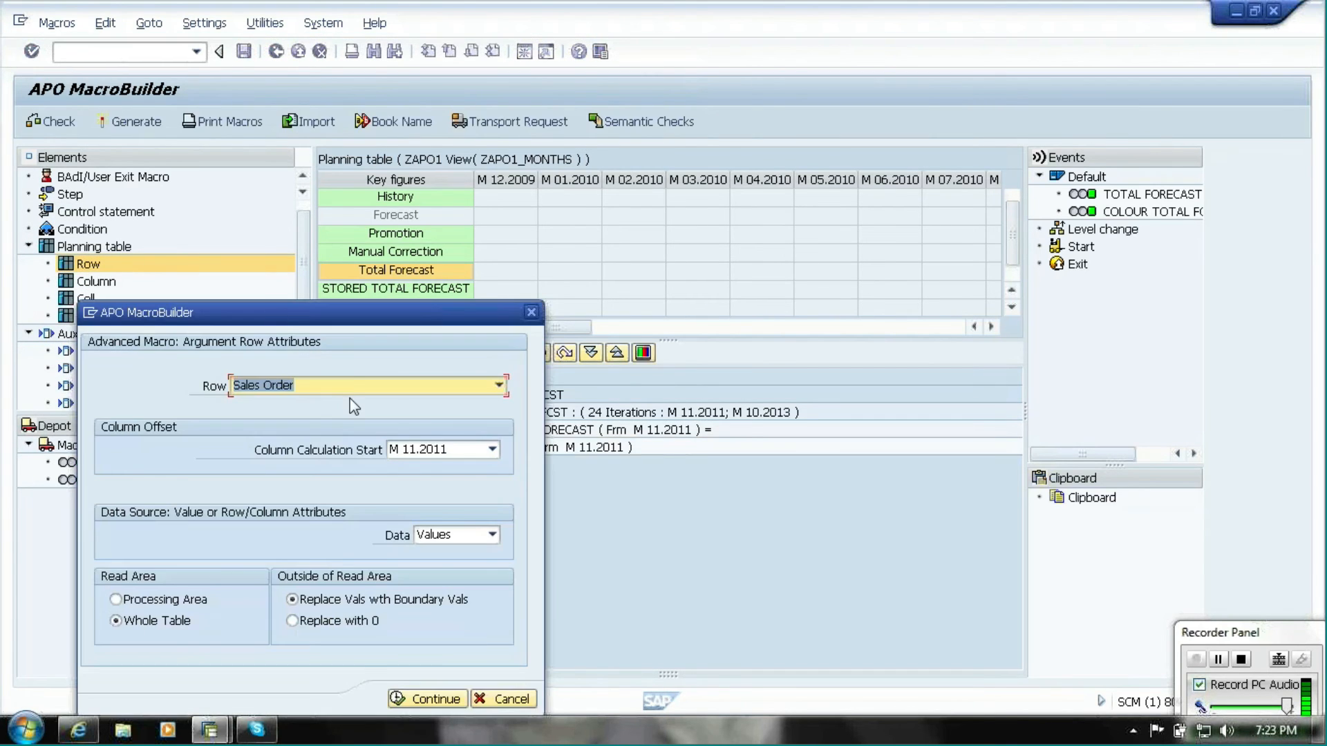
{"action": "left_click", "coordinate": [349, 386]}
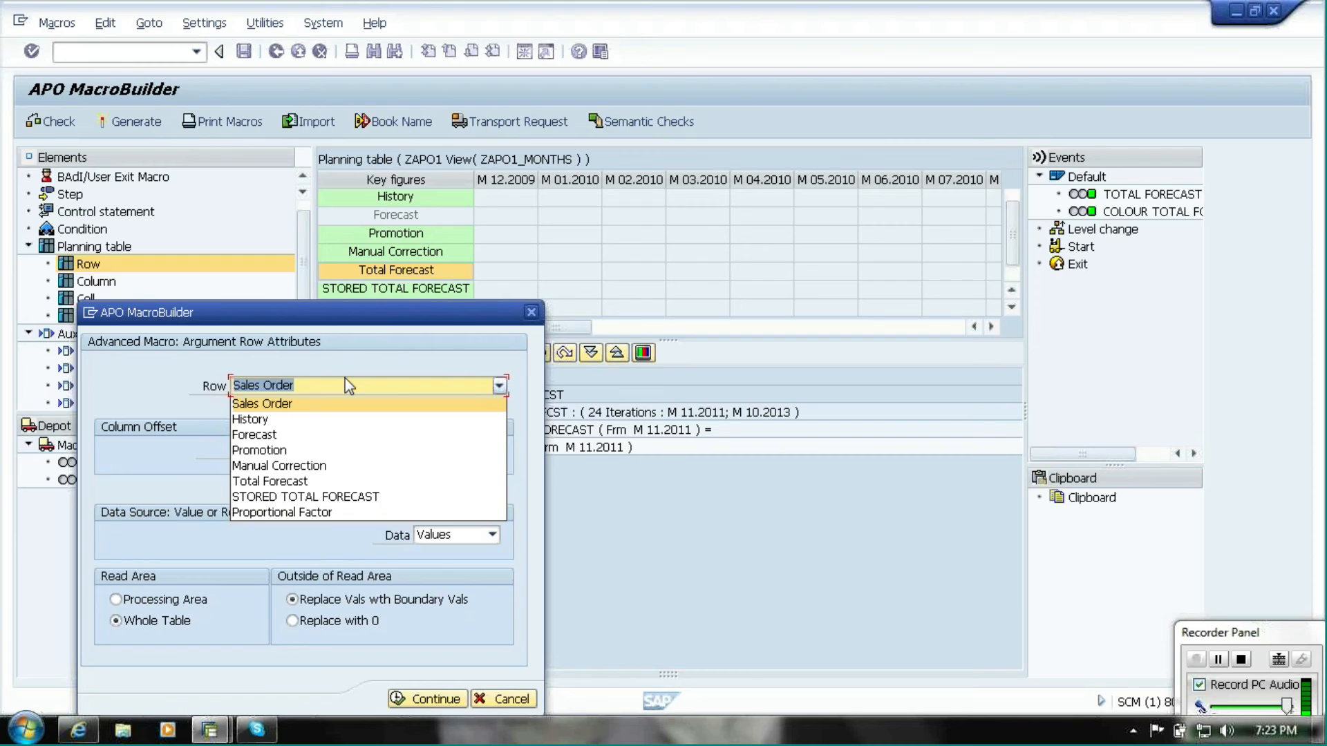
{"action": "left_click", "coordinate": [310, 482]}
{"action": "left_click", "coordinate": [429, 698]}
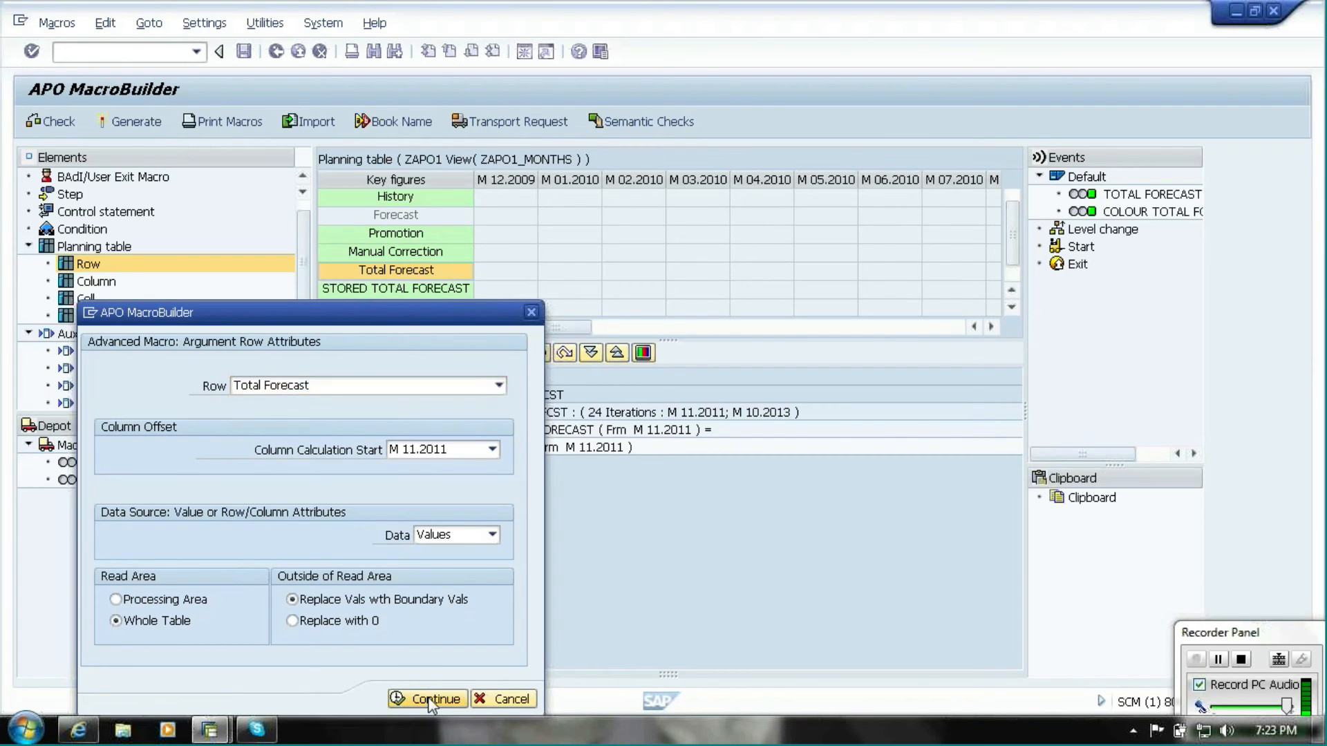
{"action": "left_click", "coordinate": [523, 450]}
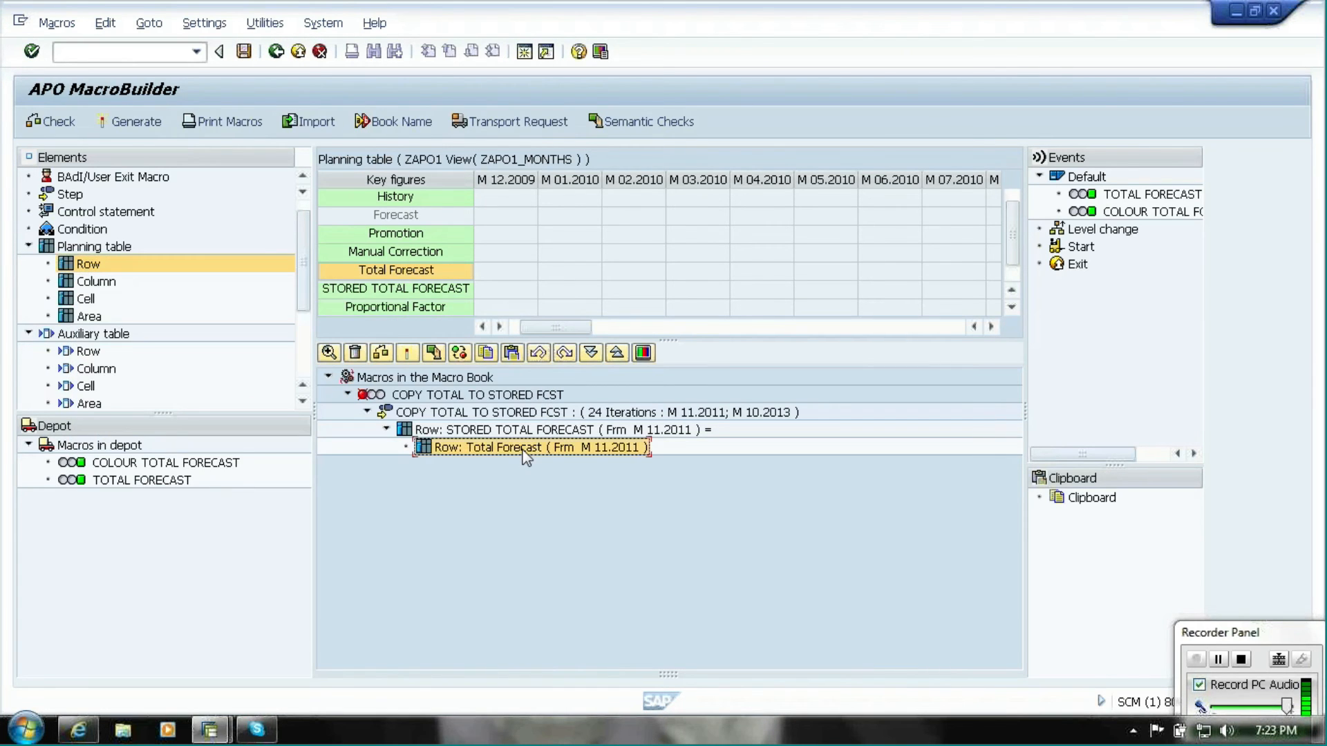
{"action": "left_click", "coordinate": [505, 432]}
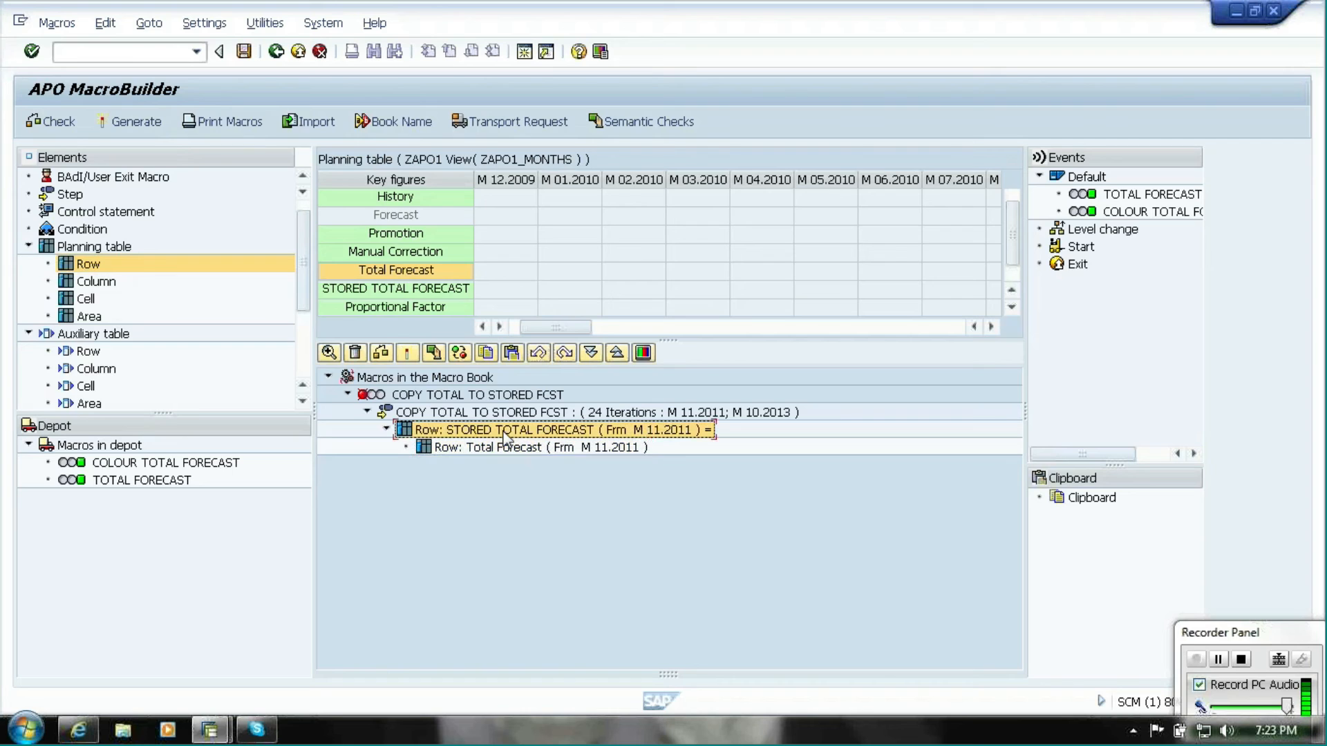
Generate the COPY TOTAL TO STORED FCST macro, and move it to the depot with the macros saved
{"action": "left_click", "coordinate": [427, 397]}
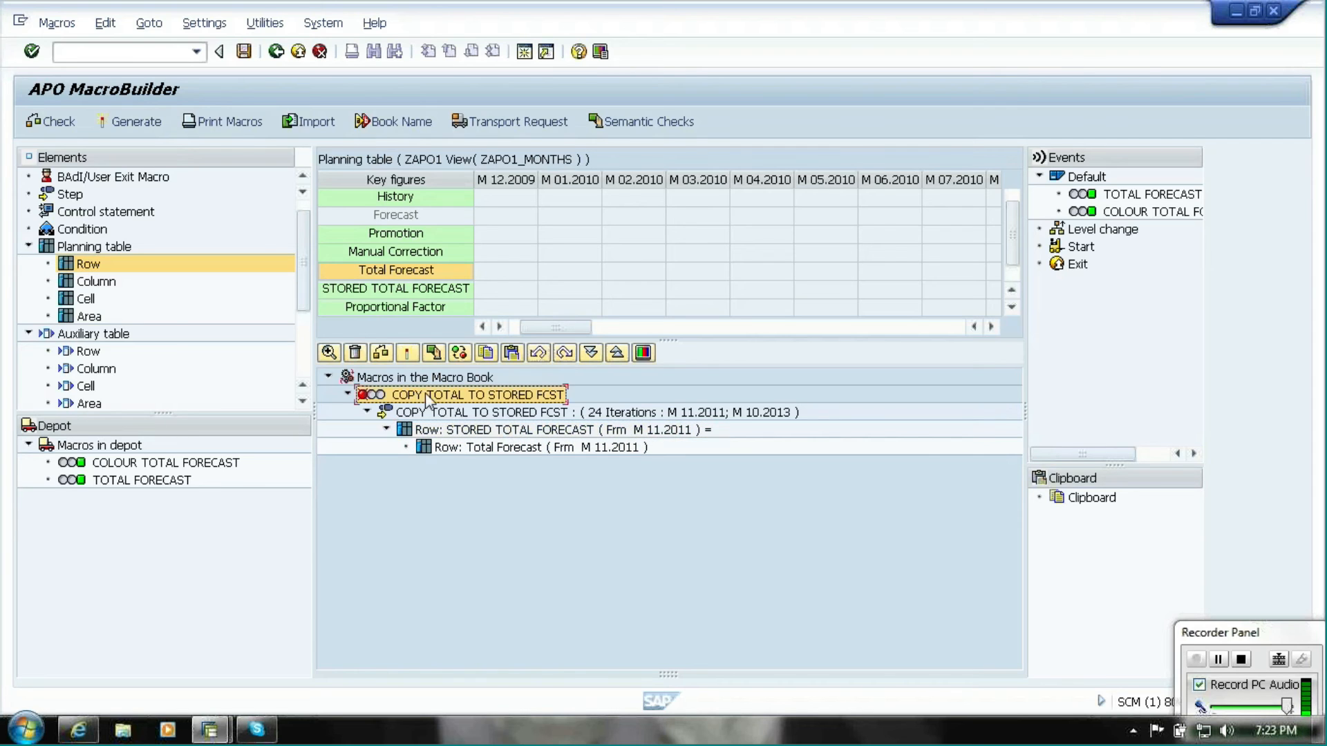
{"action": "left_click", "coordinate": [409, 358]}
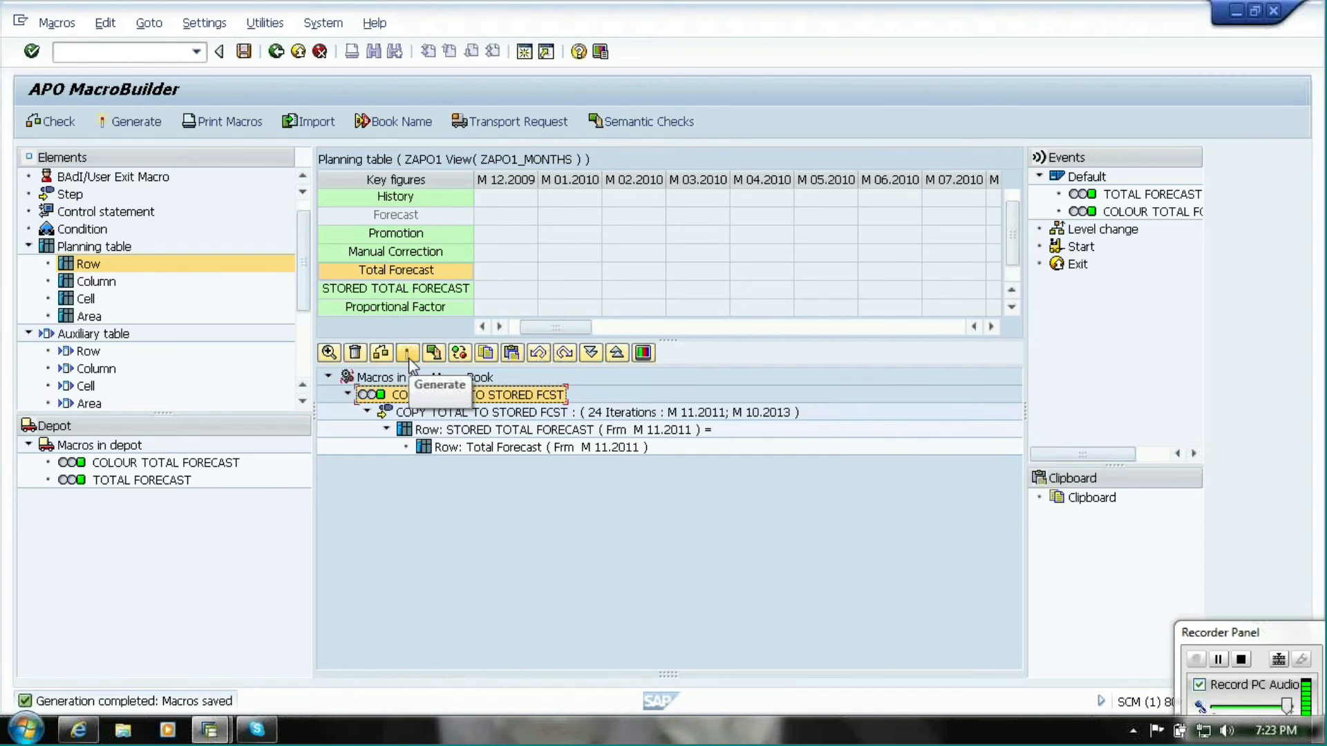
{"action": "left_click", "coordinate": [348, 394]}
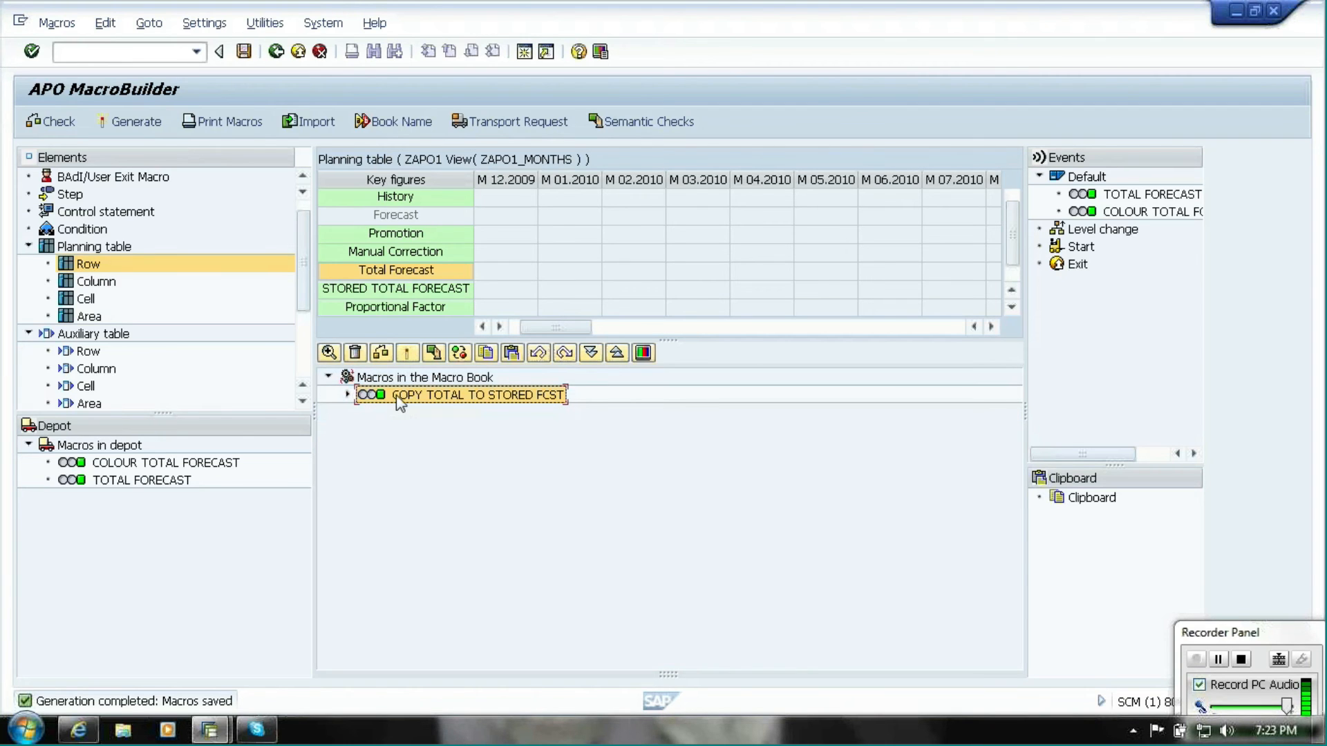
{"action": "left_click_drag", "start_coordinate": [104, 482], "coordinate": [101, 486]}
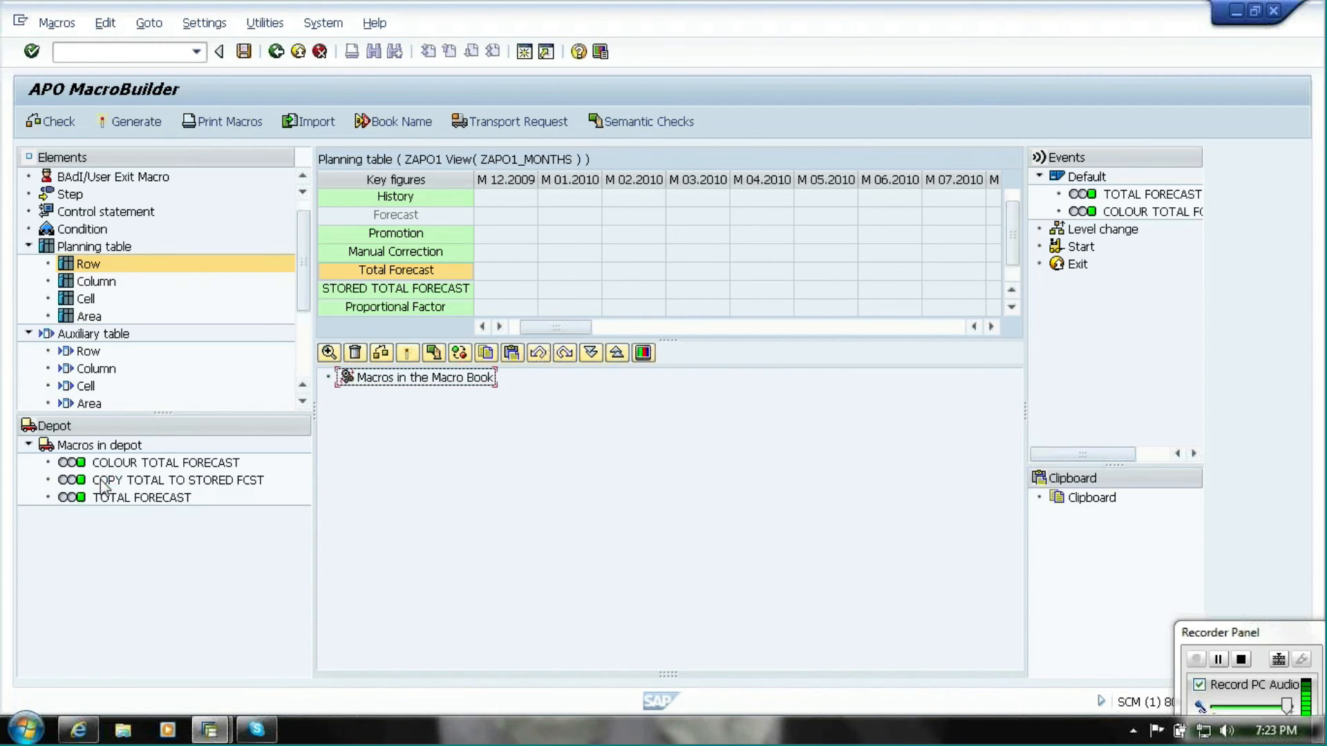
{"action": "left_click", "coordinate": [245, 58]}
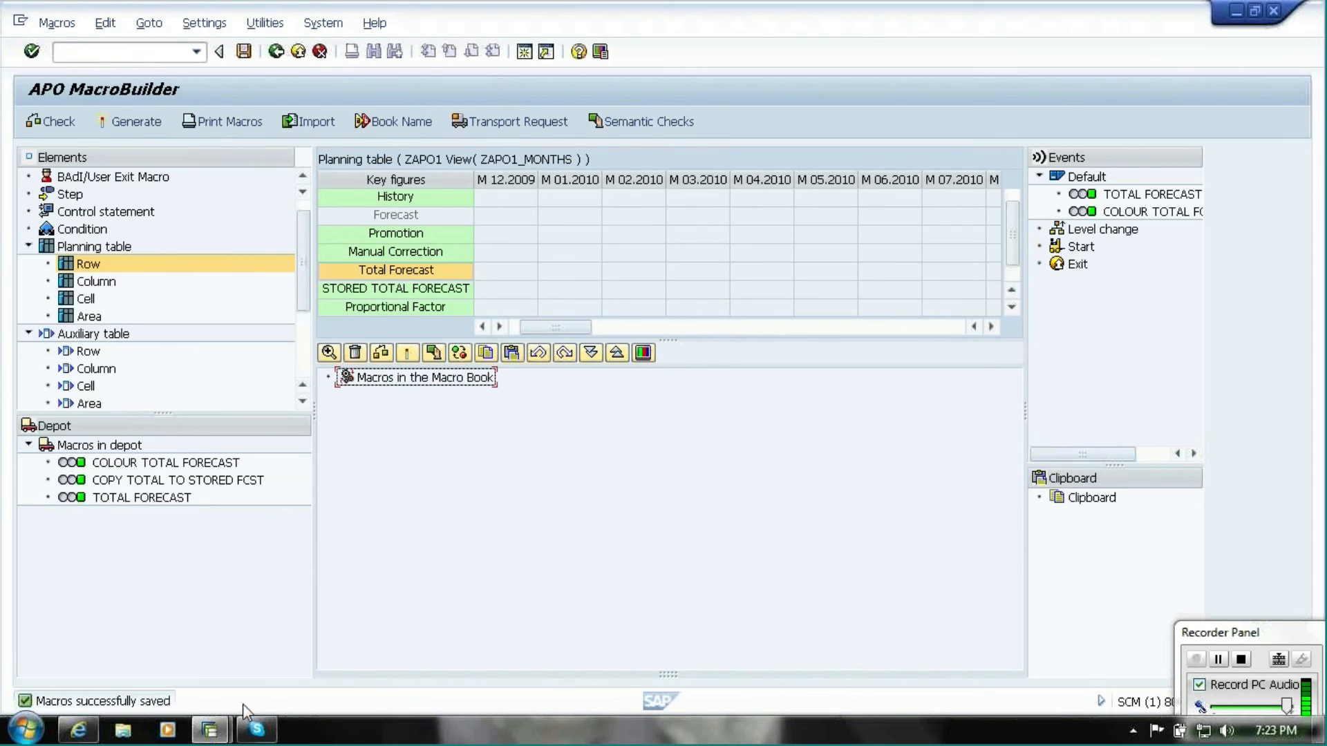
Open interactive demand planning (/SAPAPO/SDP94) from the favorites and load the data for the PRODLOC selection in ZAPO1_MONTHS
{"action": "left_click", "coordinate": [228, 735]}
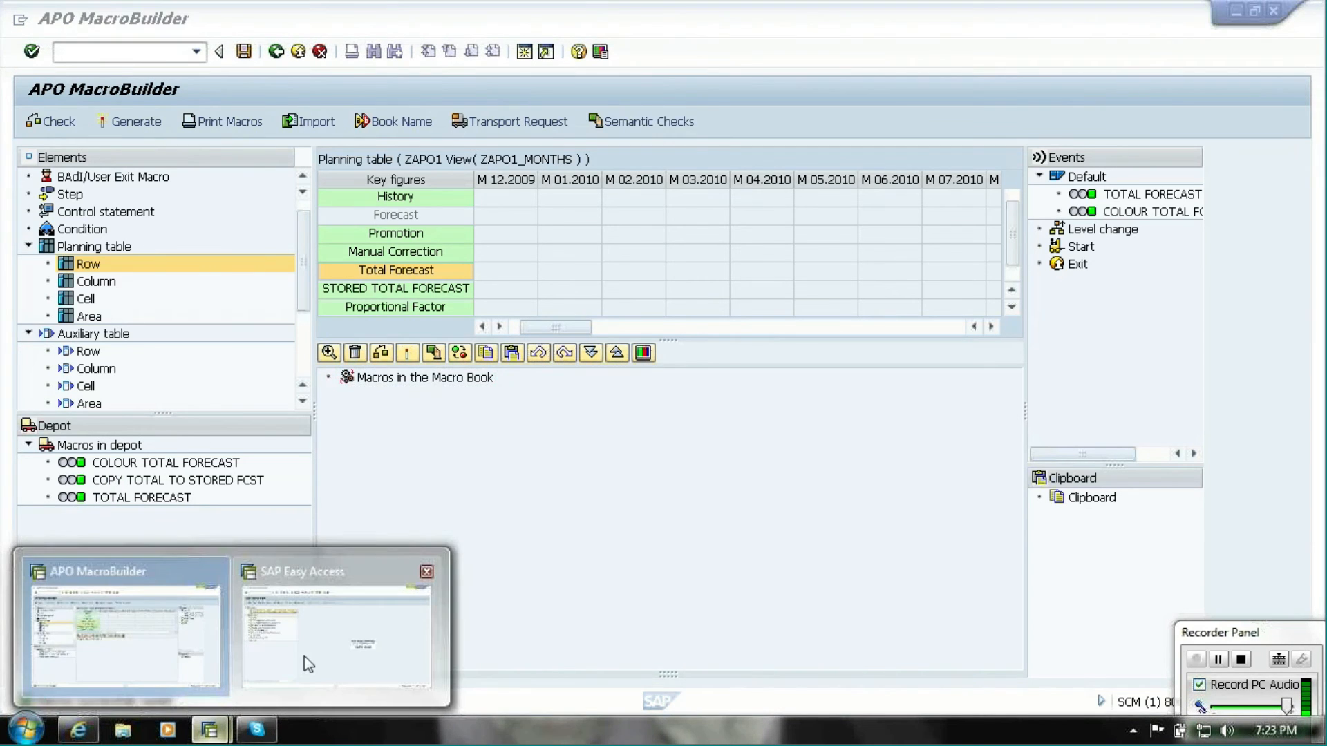
{"action": "left_click", "coordinate": [304, 658]}
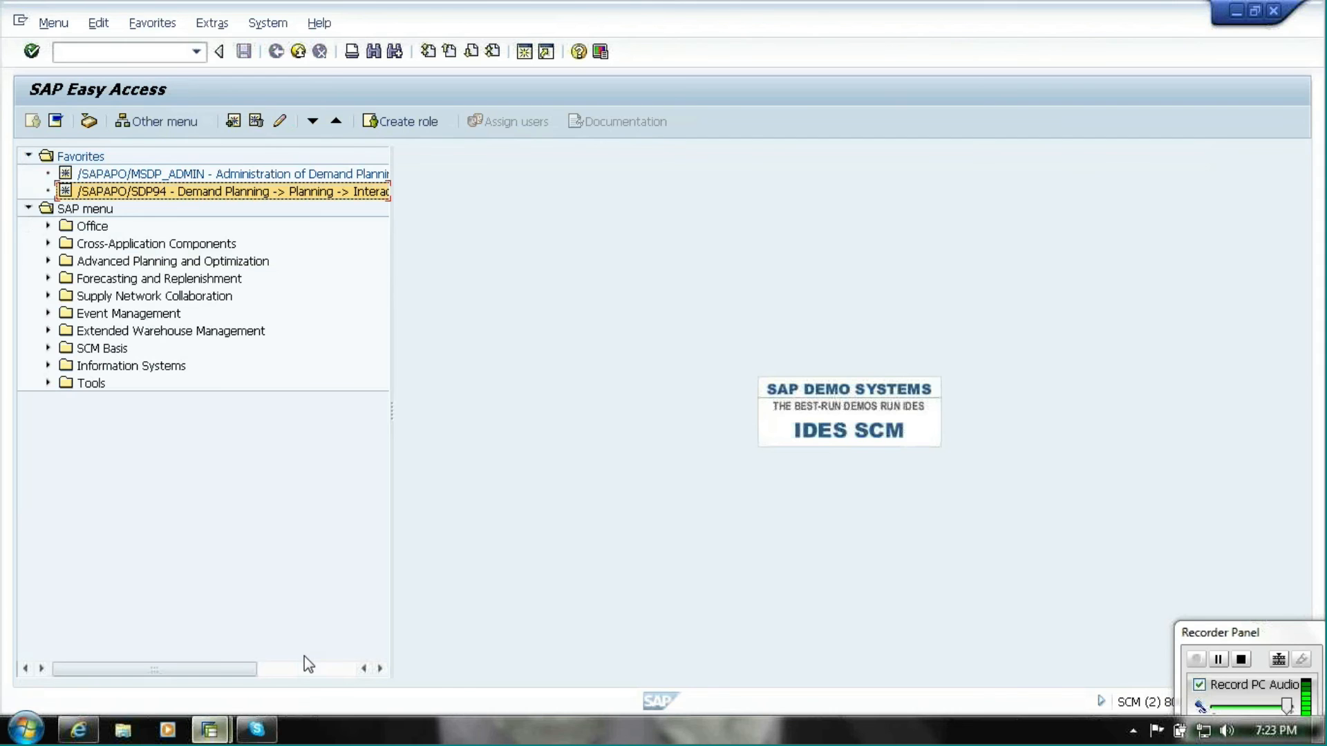
{"action": "double_click", "coordinate": [196, 193]}
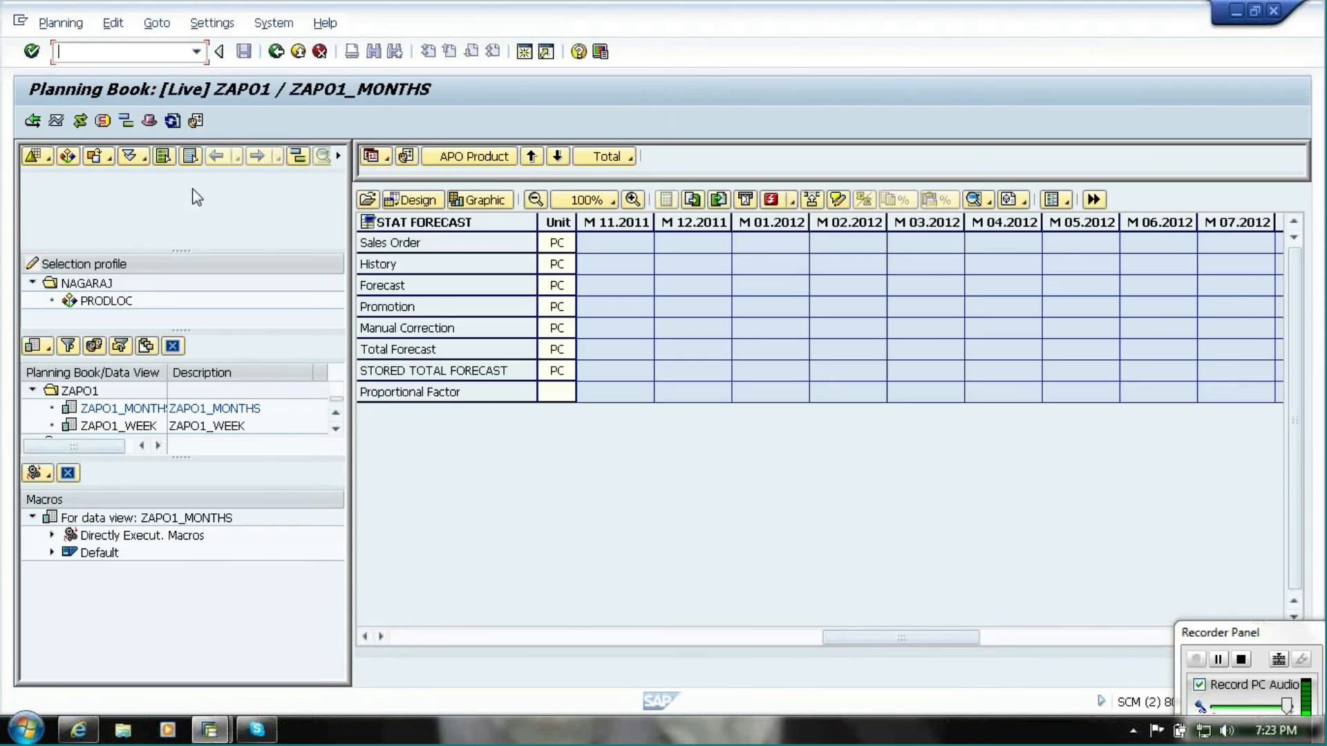
{"action": "double_click", "coordinate": [101, 303]}
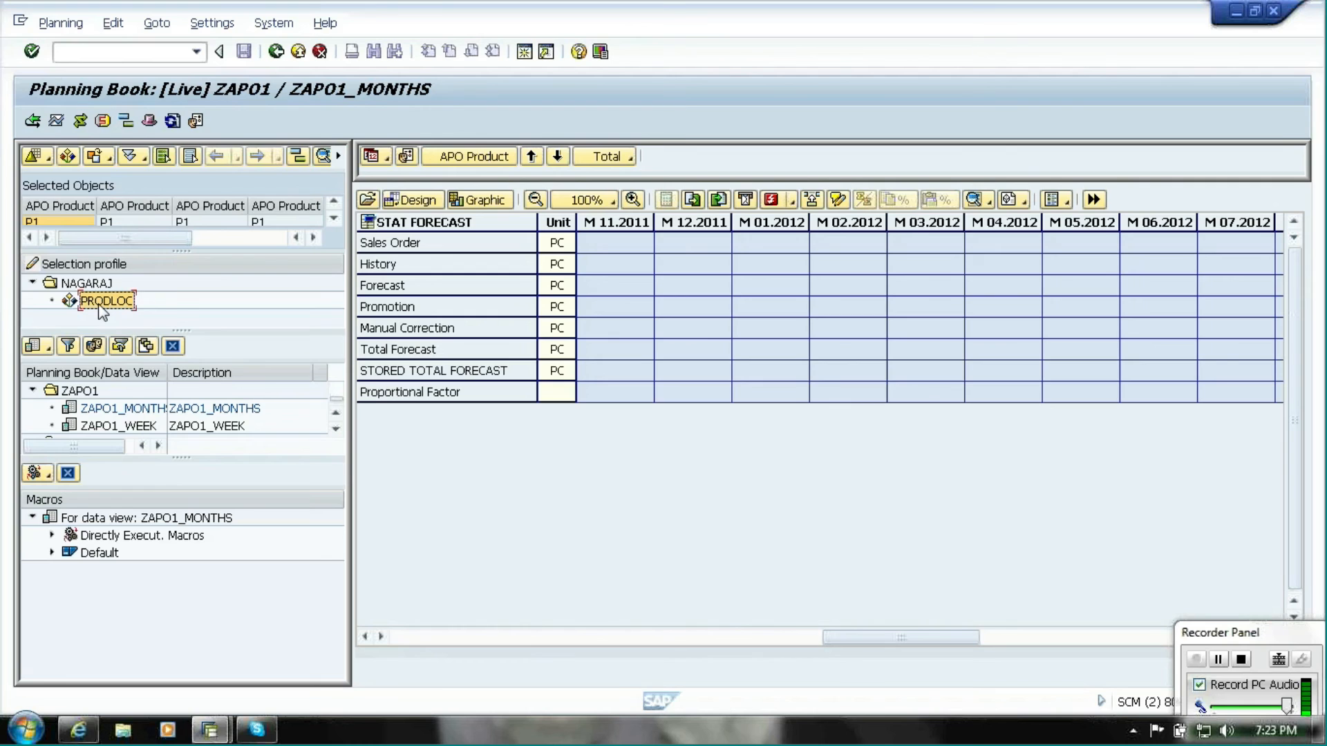
{"action": "left_click", "coordinate": [369, 200]}
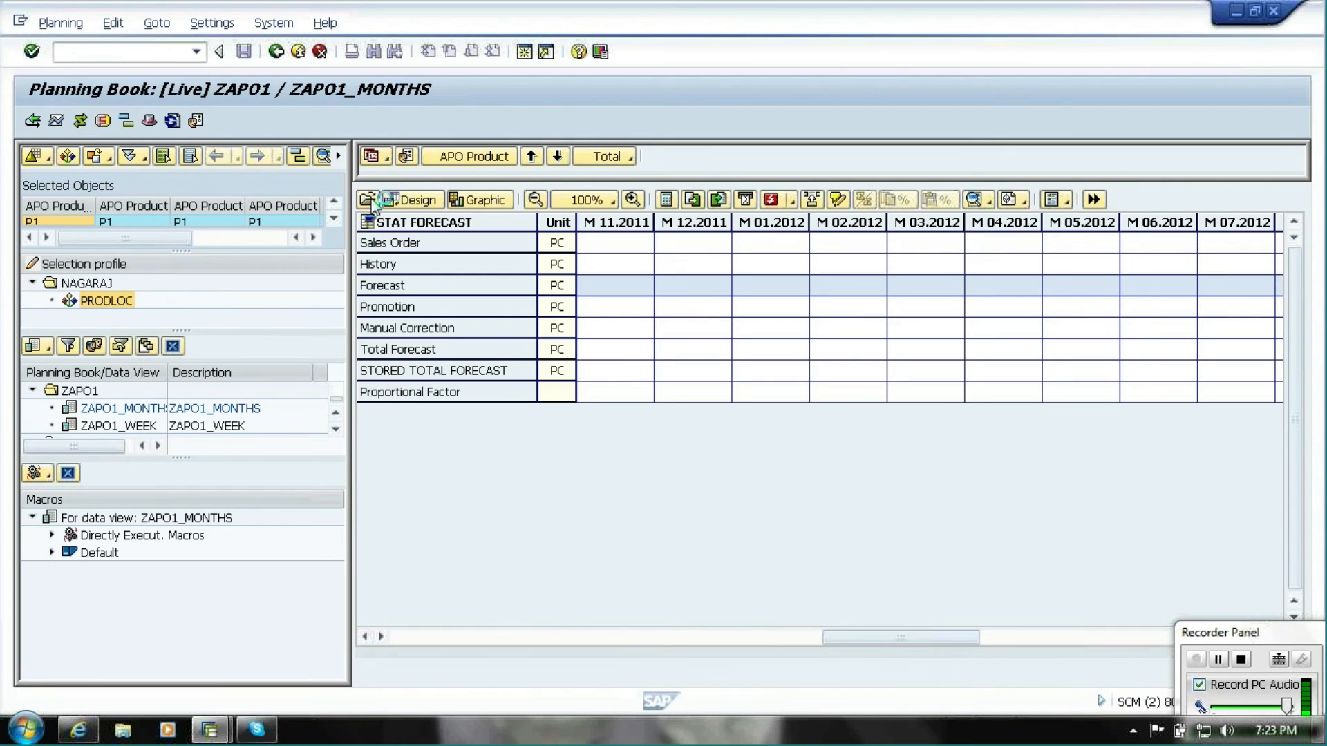
List the data view's default and directly executable macros, and run COPY TOTAL TO STORED FCST on the loaded data
{"action": "left_click", "coordinate": [465, 351]}
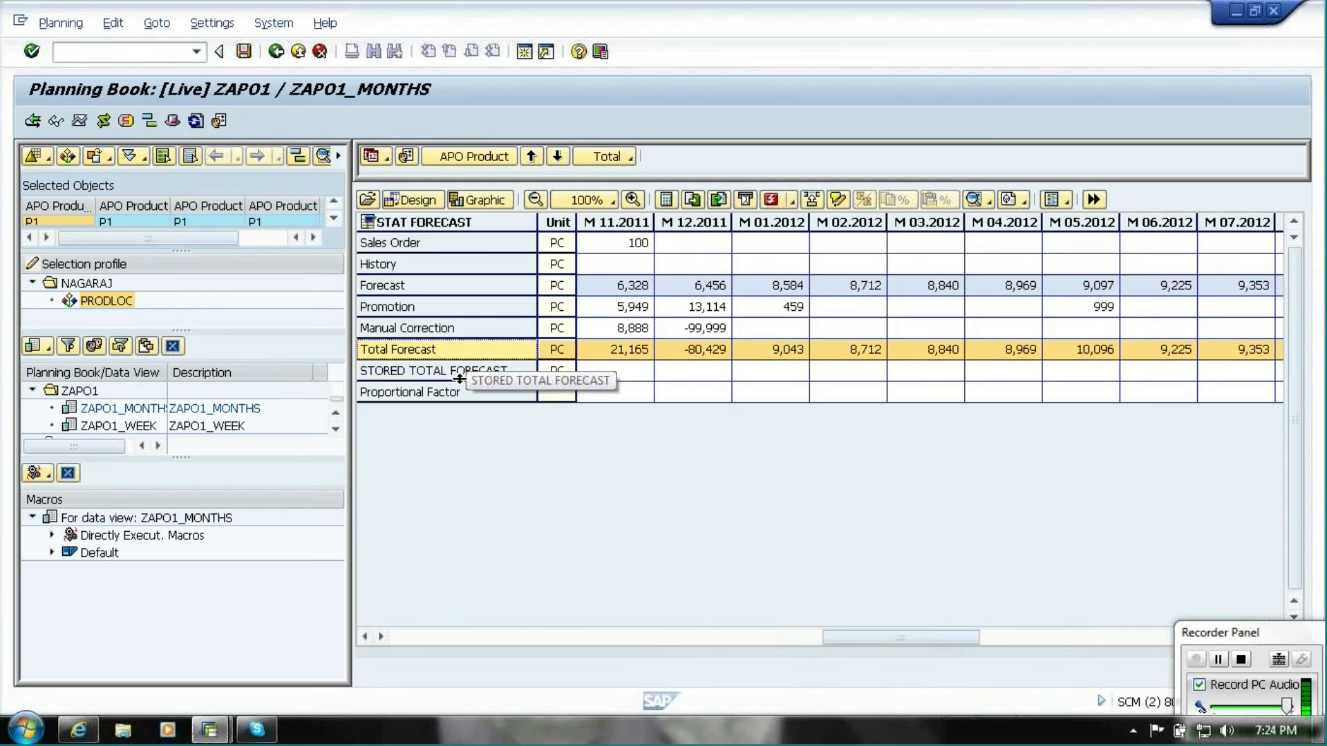
{"action": "left_click", "coordinate": [460, 378]}
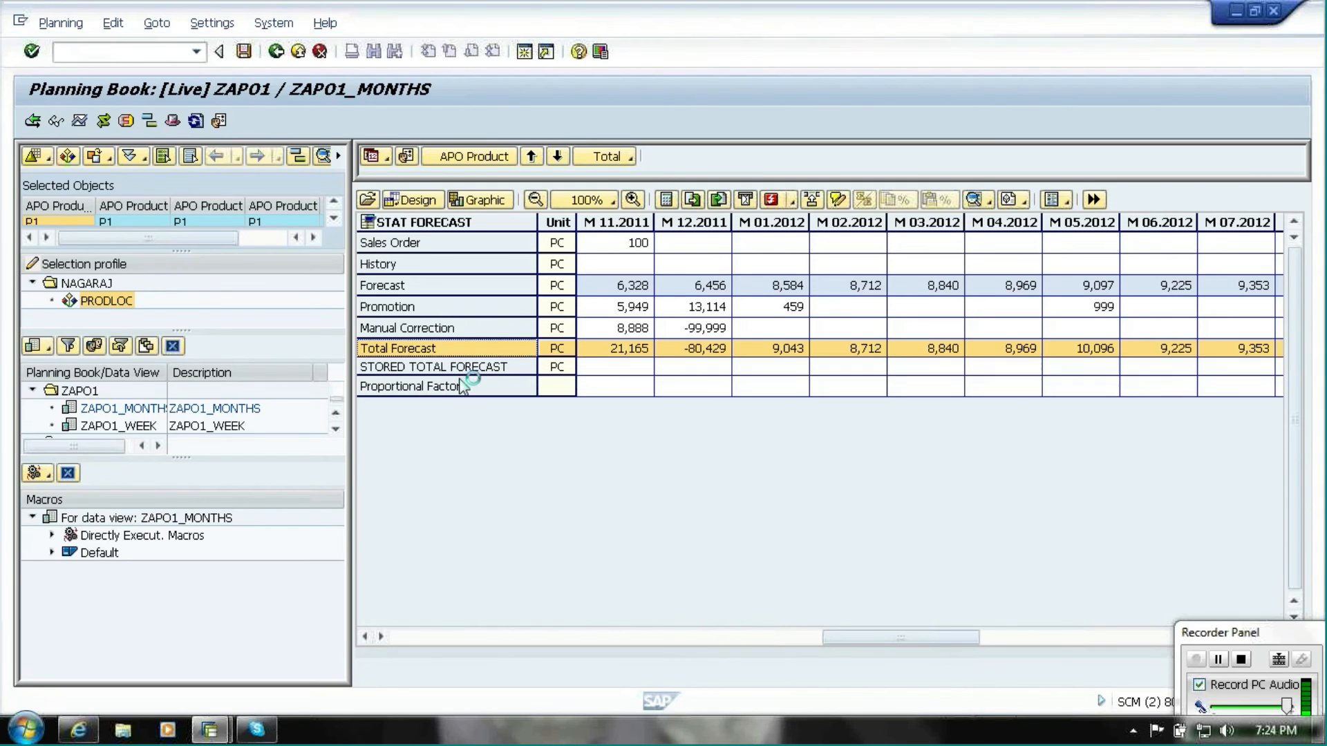
{"action": "left_click", "coordinate": [468, 385]}
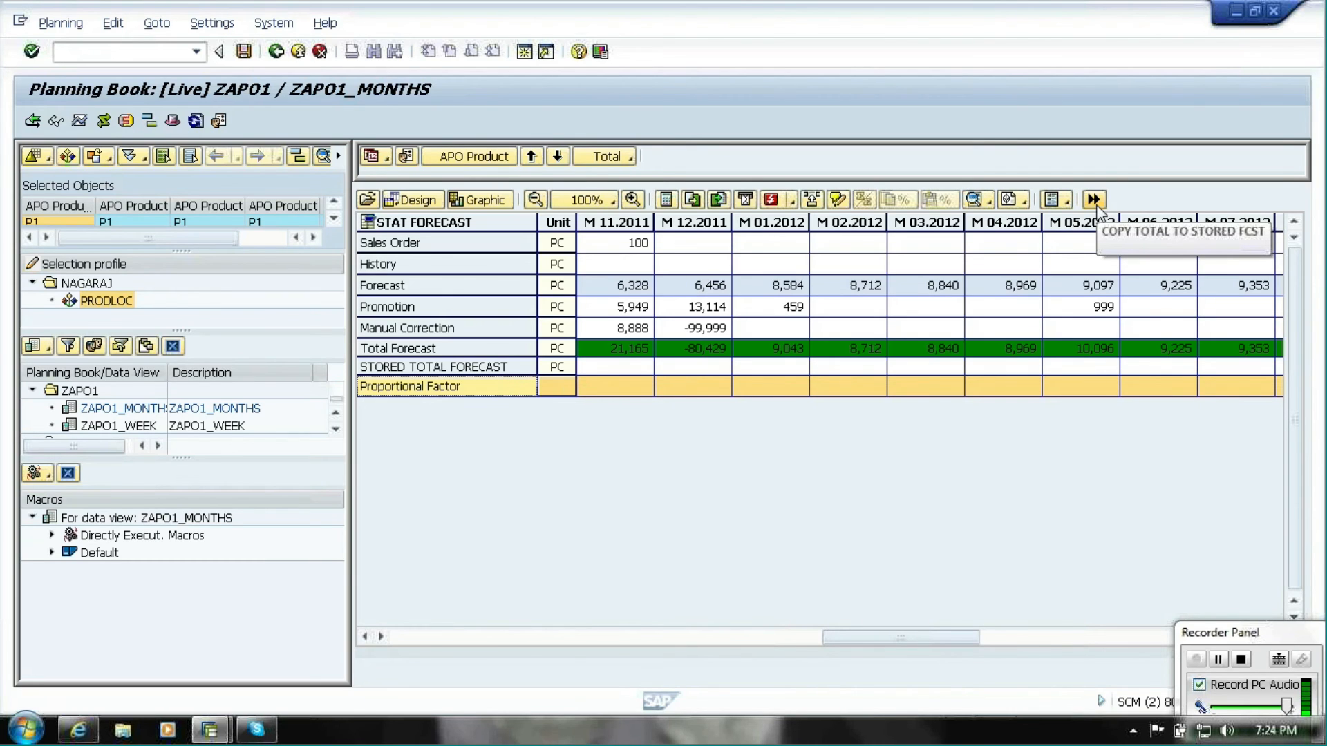
{"action": "left_click", "coordinate": [51, 553]}
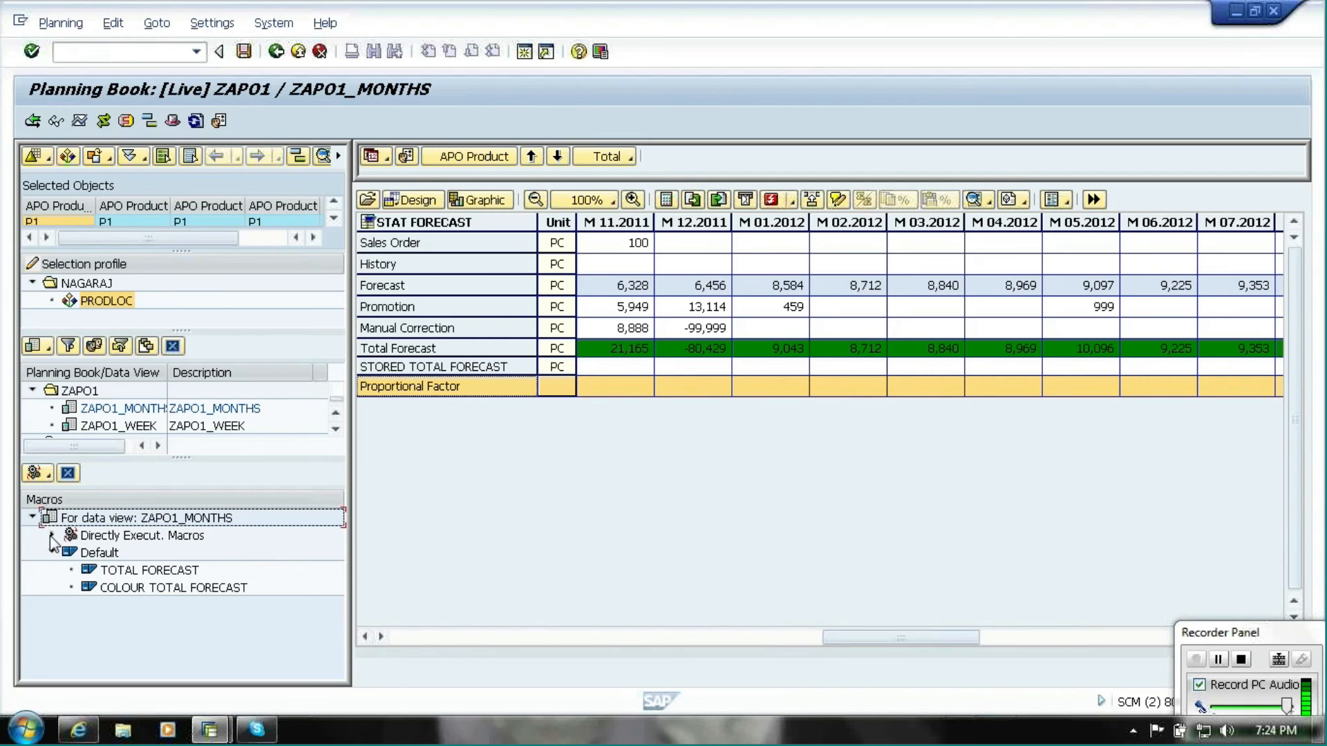
{"action": "left_click", "coordinate": [52, 536]}
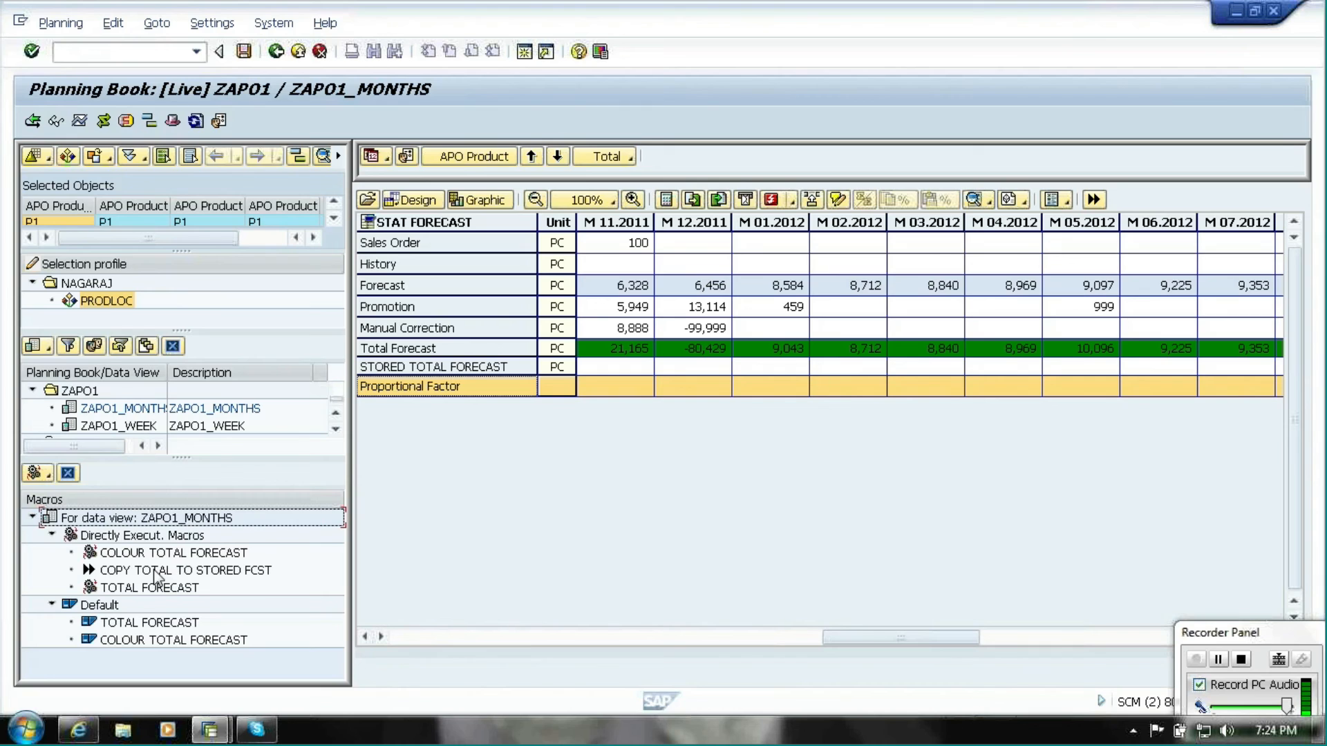
{"action": "left_click", "coordinate": [1094, 201]}
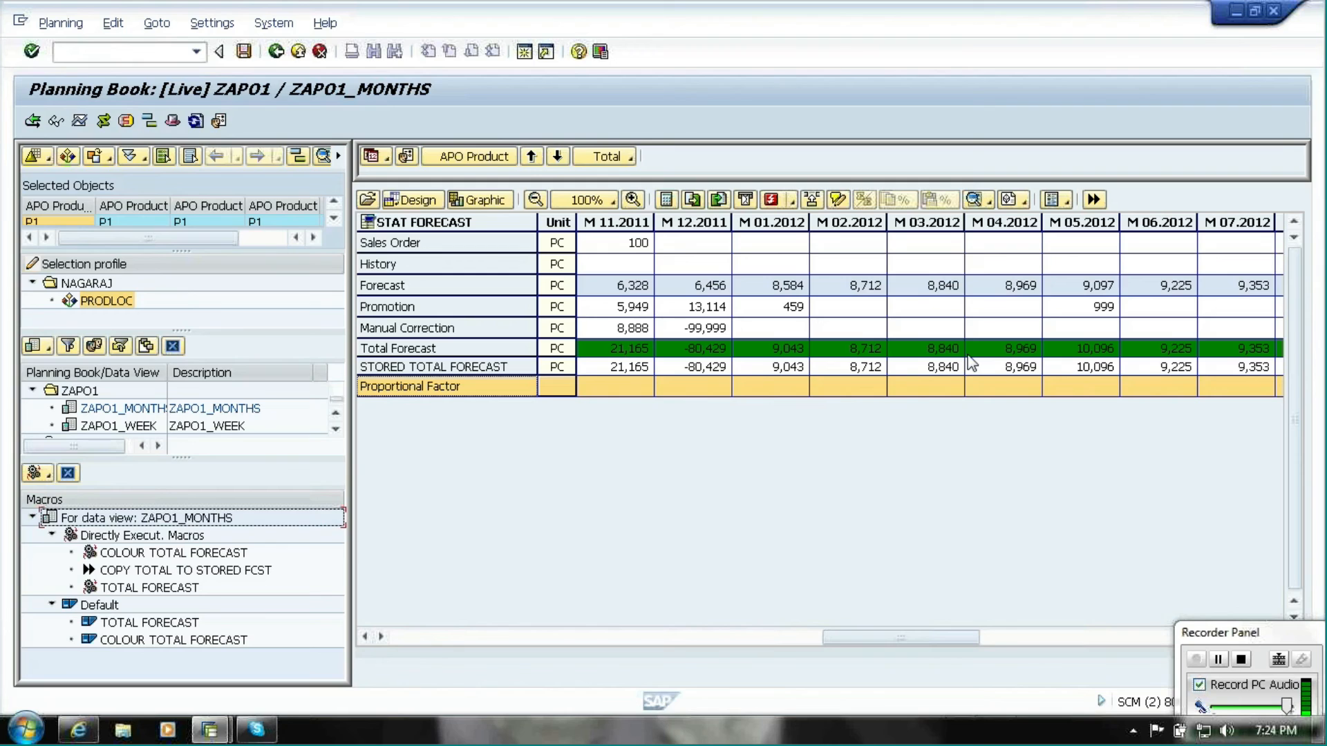
Enter a Manual Correction of 89999 for M 02.2012 and rerun the COPY TOTAL TO STORED FCST macro
{"action": "left_click", "coordinate": [833, 326]}
{"action": "type", "text": "89999"}
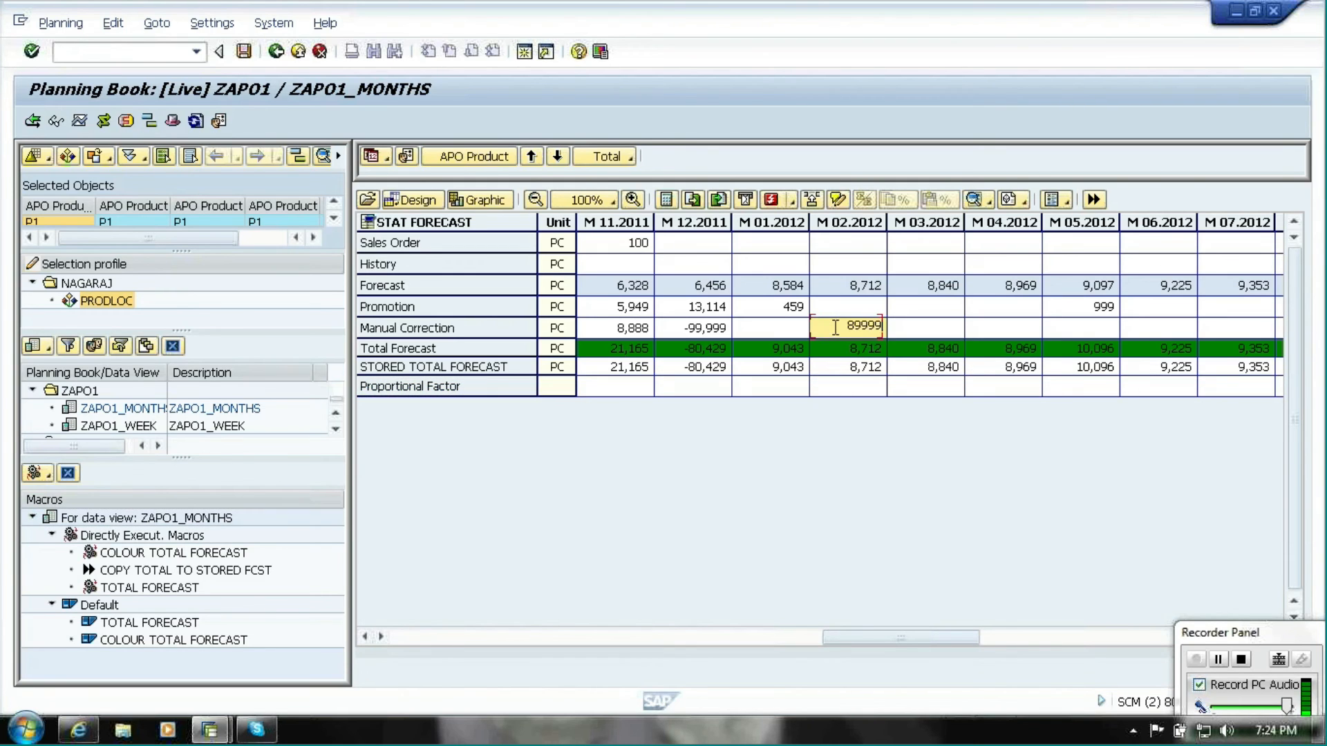
{"action": "key", "text": "Return"}
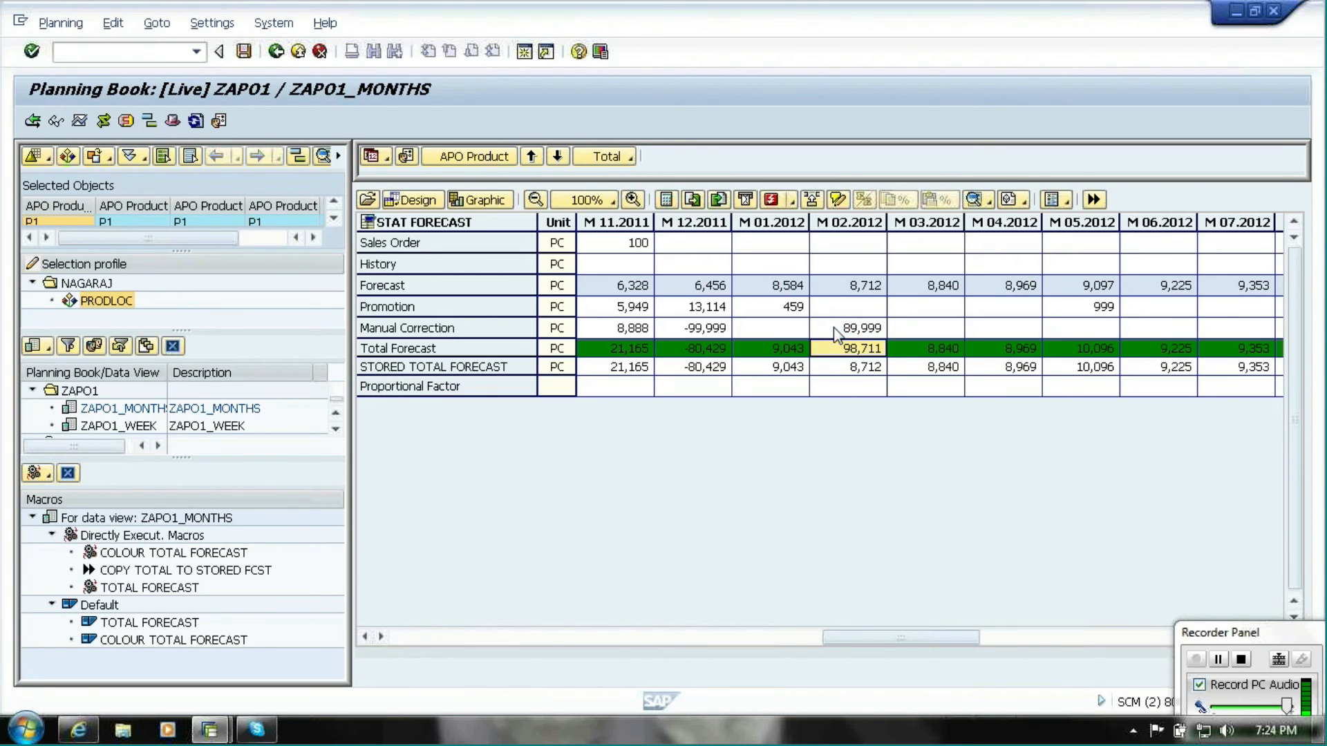
{"action": "left_click", "coordinate": [1099, 202]}
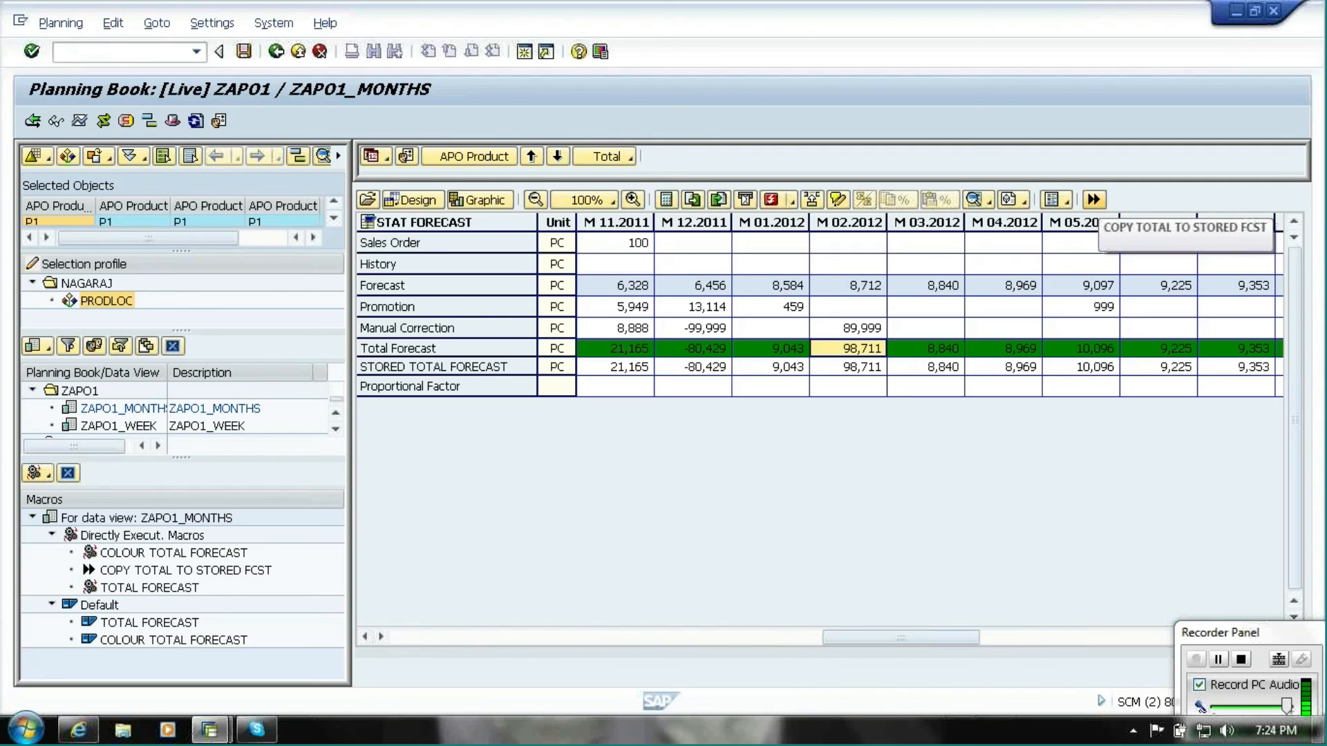
Enter a Manual Correction of 99999 for M 10.2011, rerun COPY TOTAL TO STORED FCST and check that month's column
{"action": "left_click", "coordinate": [365, 636]}
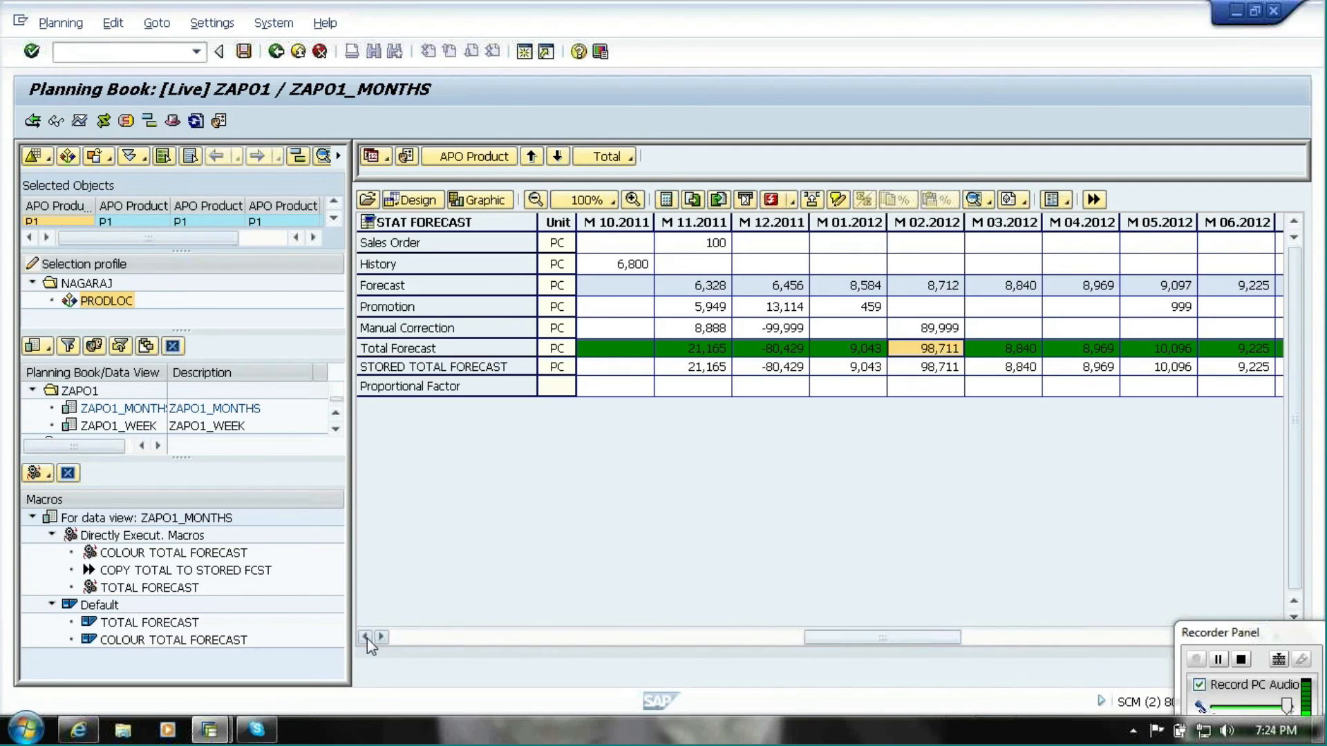
{"action": "left_click", "coordinate": [366, 637]}
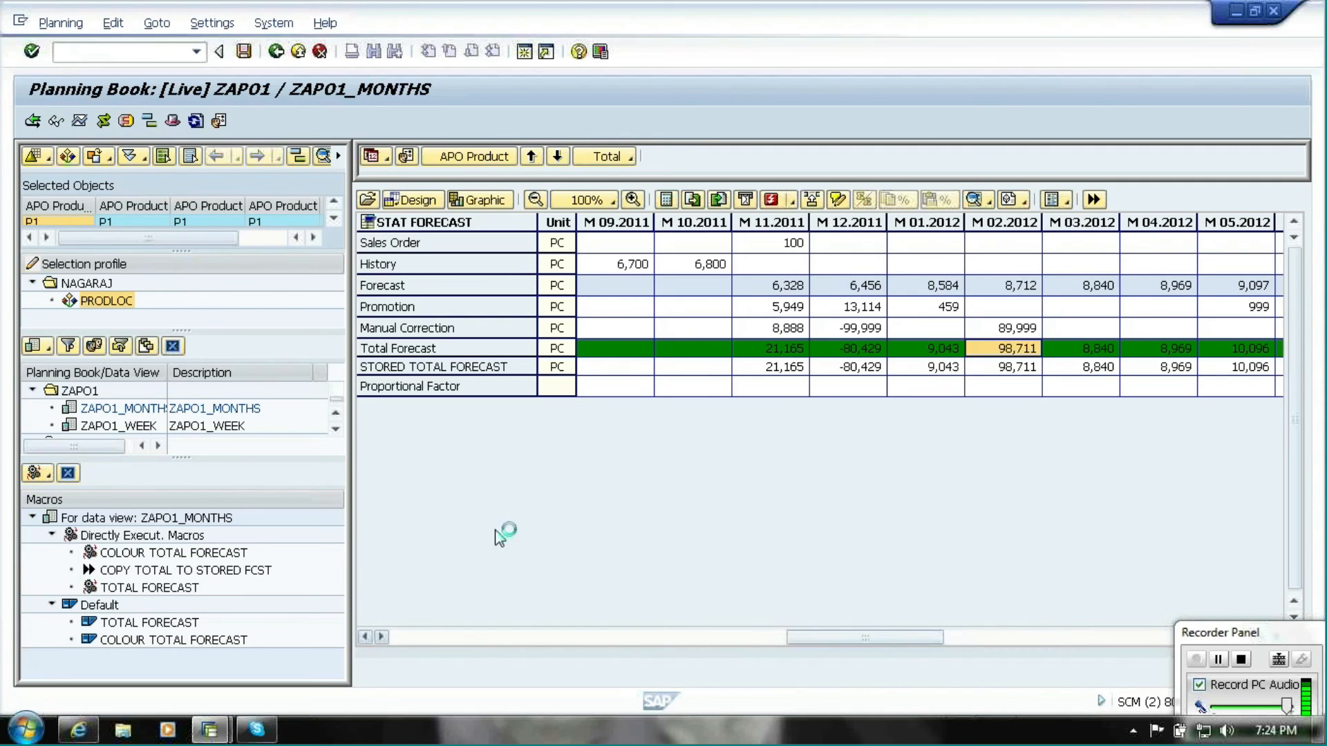
{"action": "left_click", "coordinate": [767, 221]}
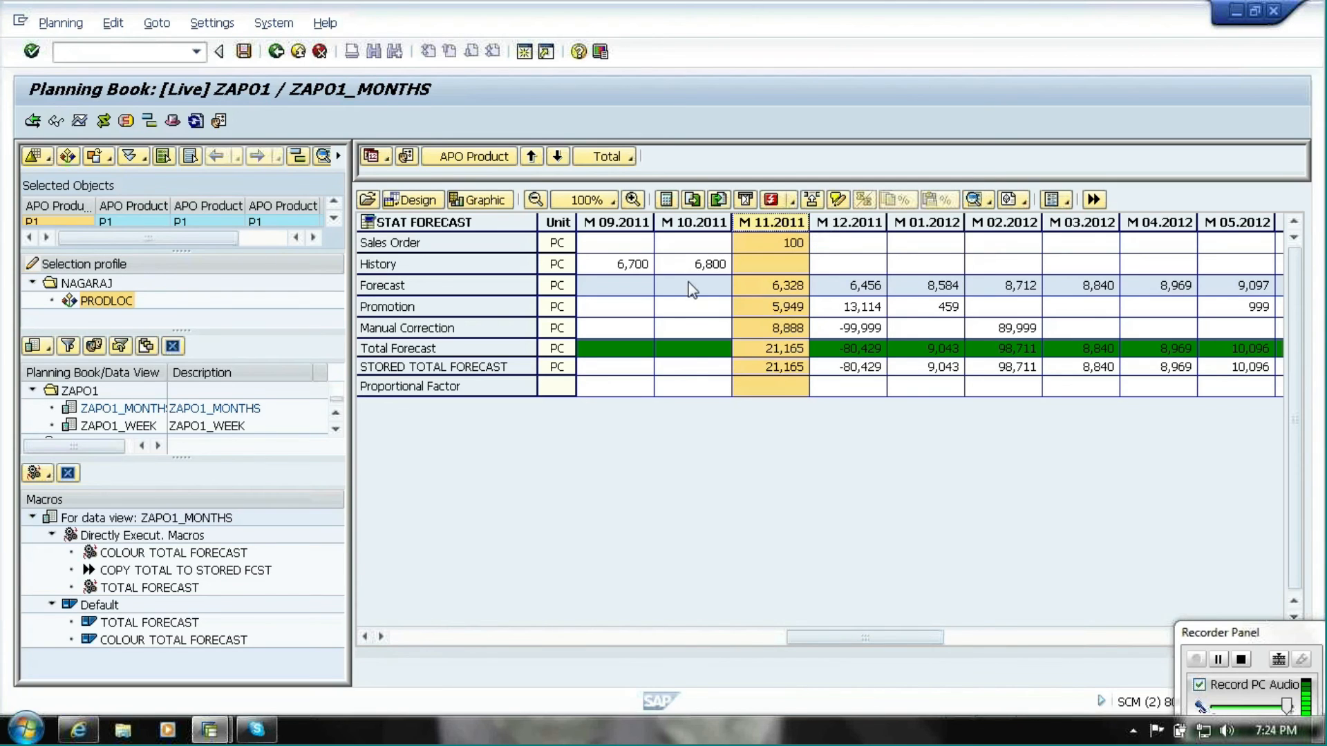
{"action": "left_click", "coordinate": [682, 329]}
{"action": "type", "text": "99999"}
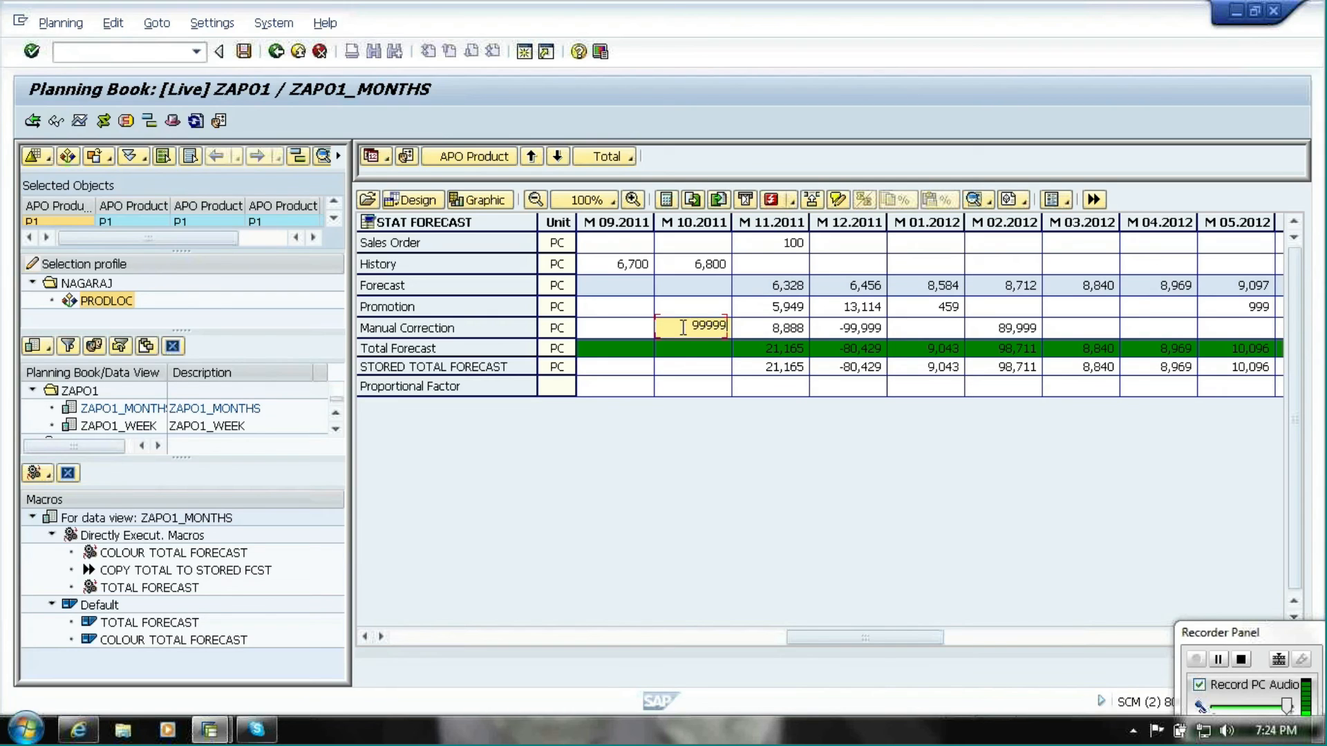
{"action": "key", "text": "Return"}
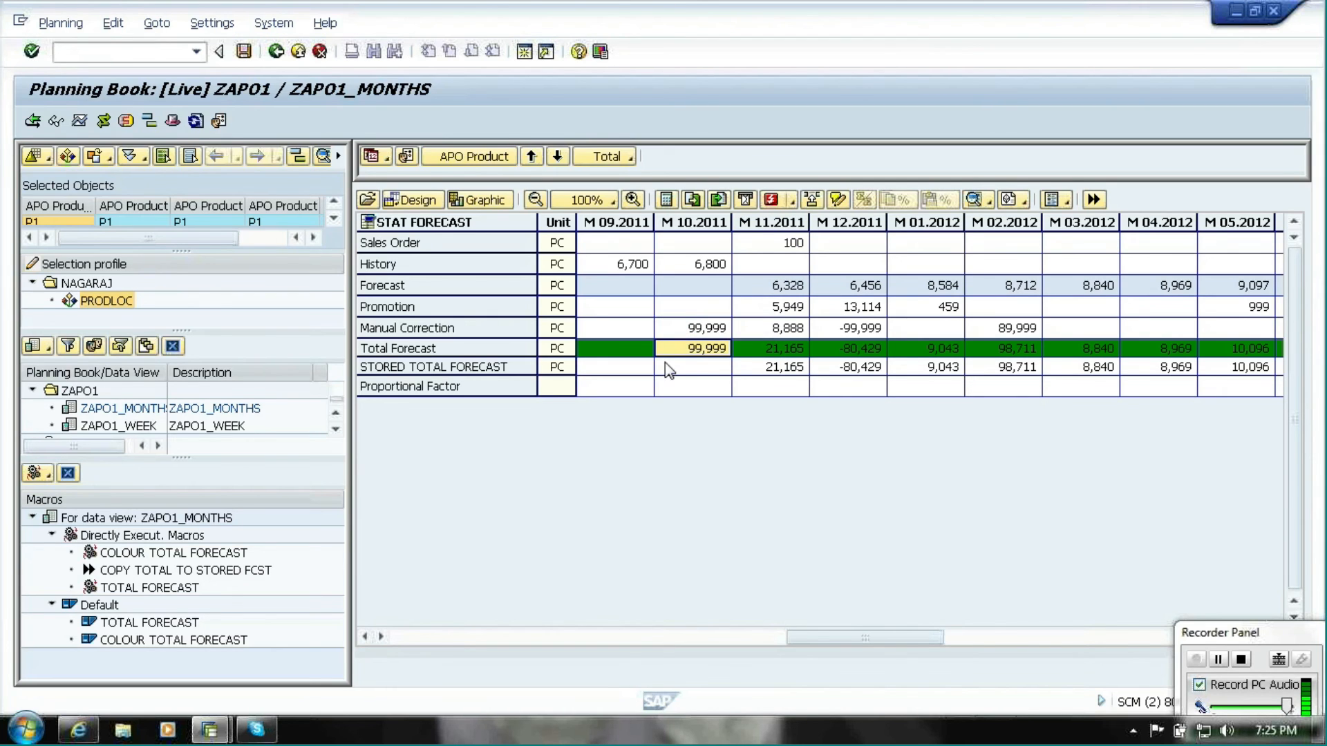
{"action": "left_click", "coordinate": [1093, 202]}
{"action": "left_click", "coordinate": [696, 222]}
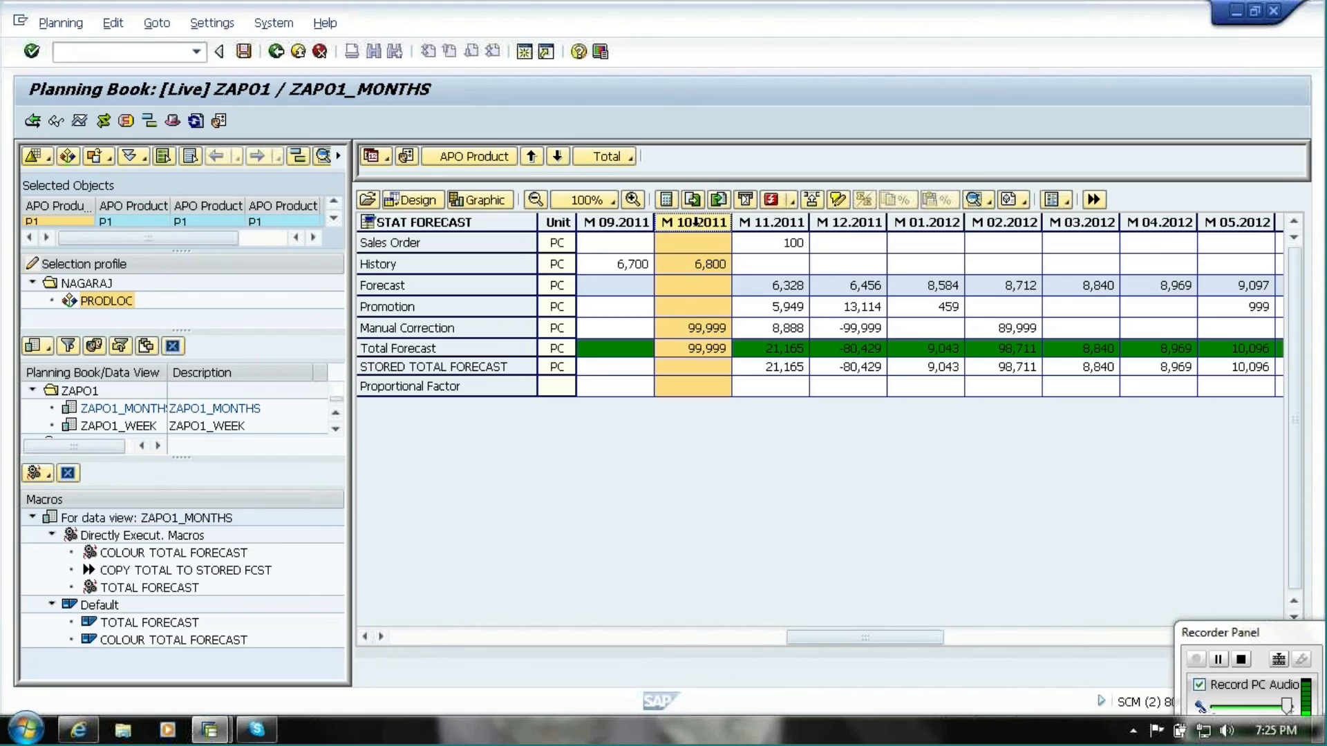
Save and leave the planning book, and open the ZAPO1_WEEK macro book in MacroBuilder from the Macro Workbench
{"action": "left_click", "coordinate": [249, 57]}
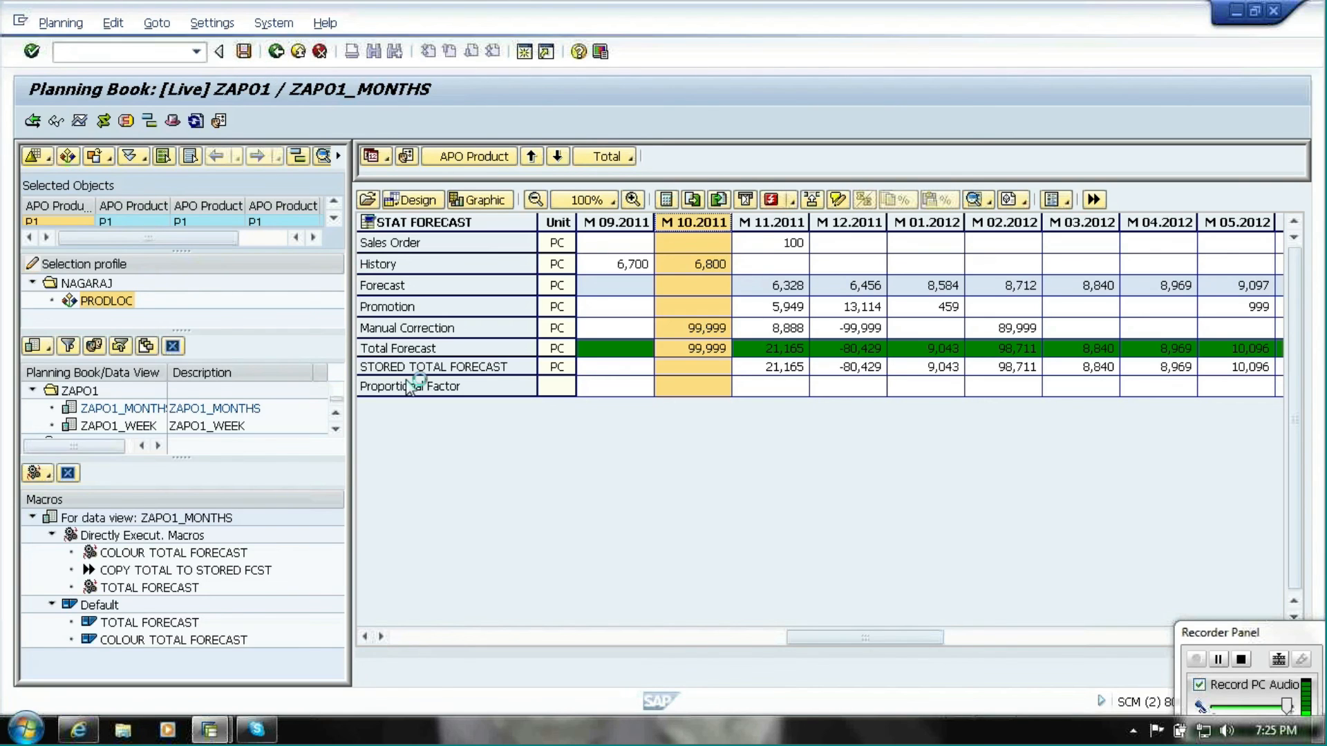
{"action": "left_click", "coordinate": [304, 56]}
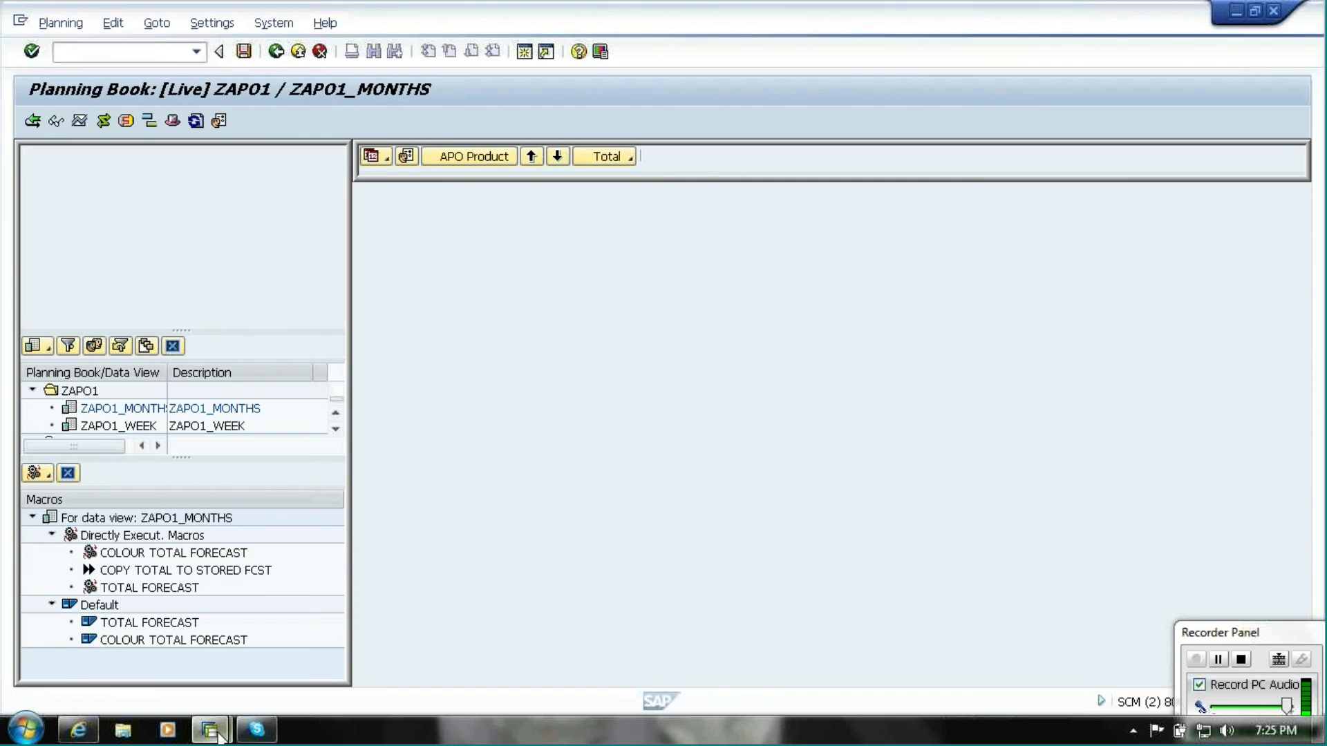
{"action": "mouse_move", "coordinate": [219, 734]}
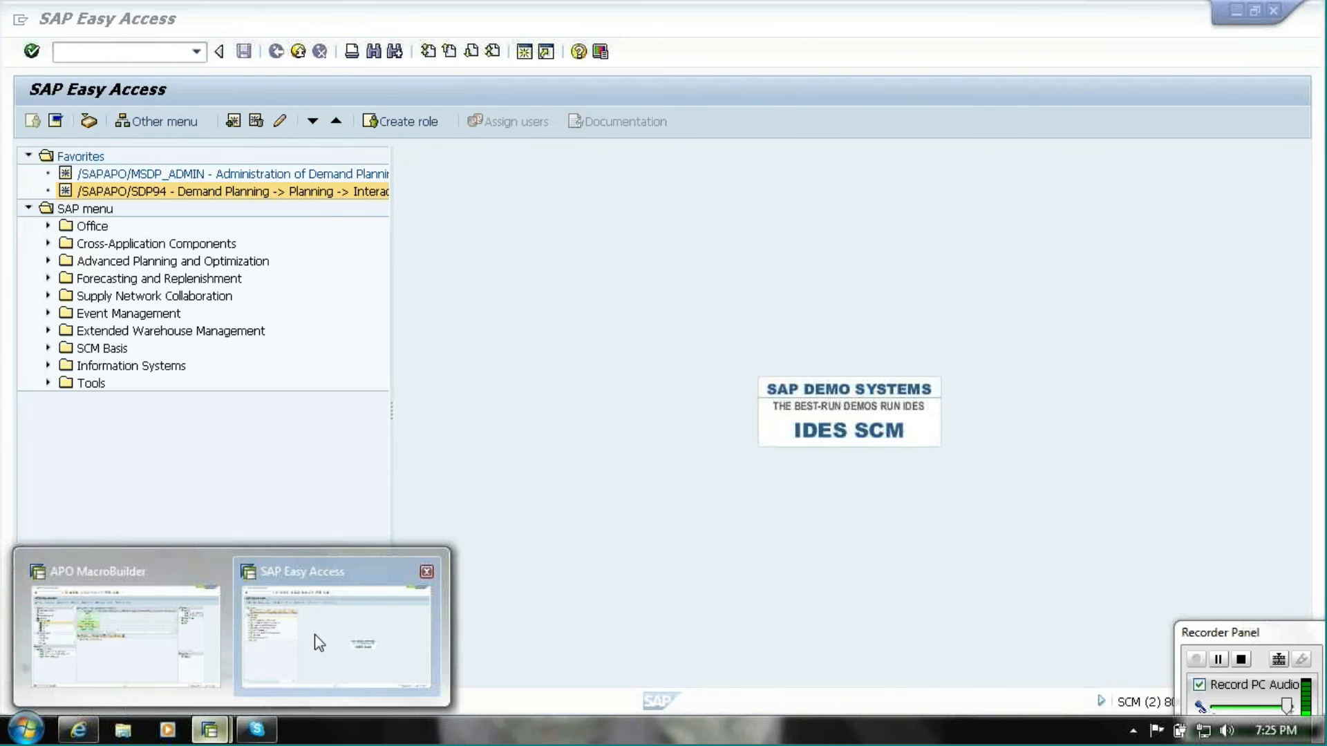
{"action": "left_click", "coordinate": [126, 620]}
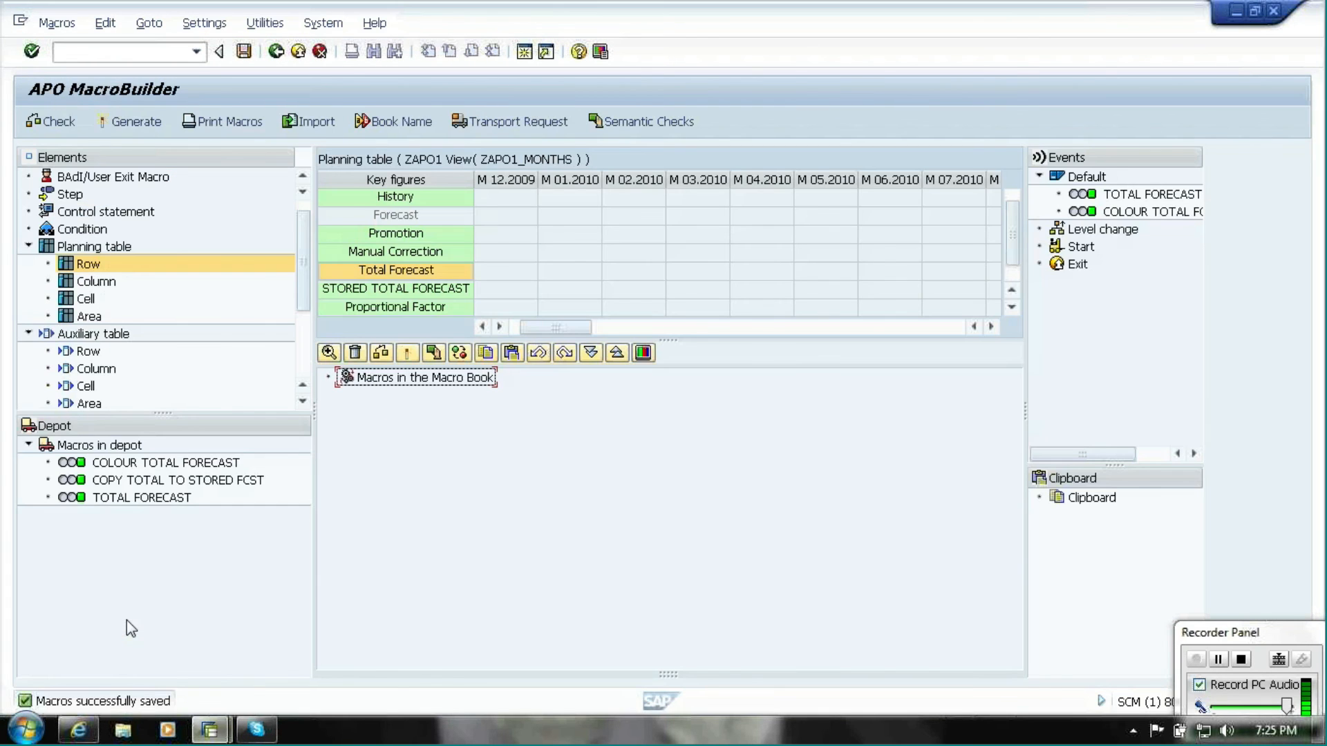
{"action": "left_click", "coordinate": [281, 57]}
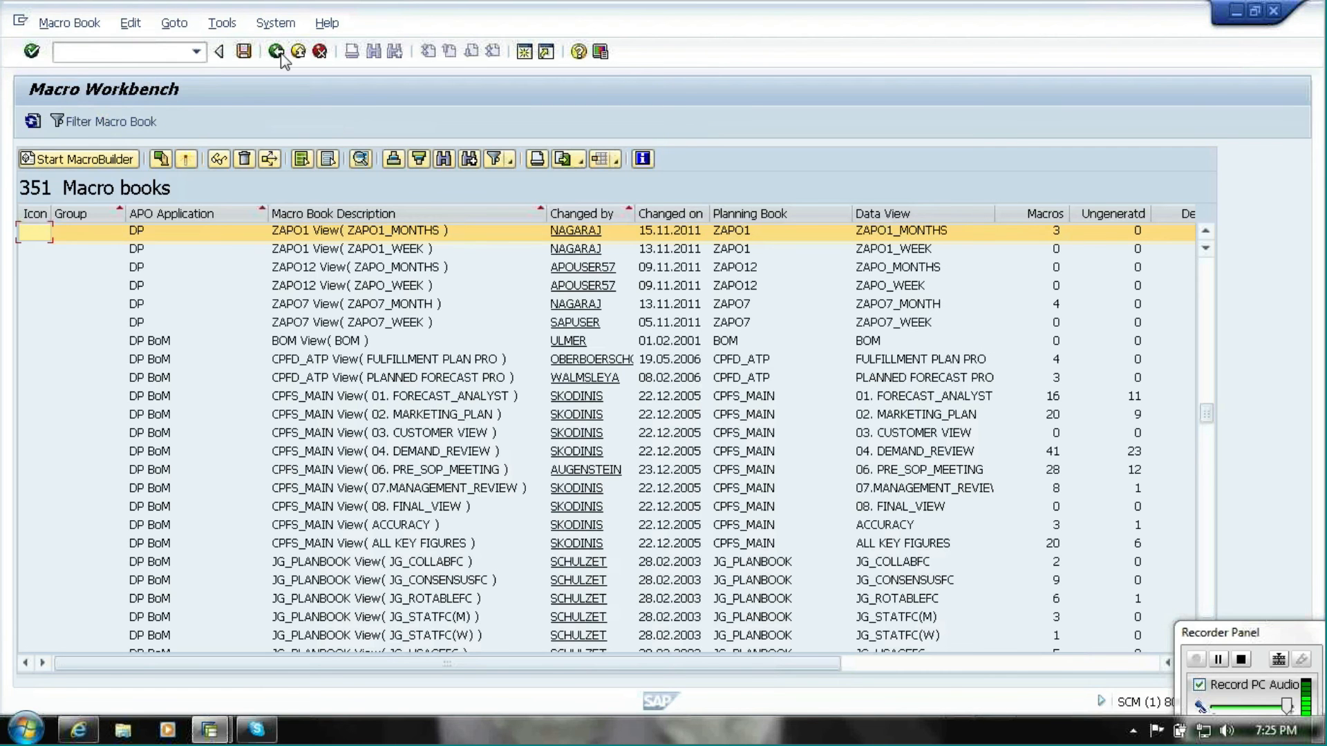
{"action": "left_click", "coordinate": [409, 250]}
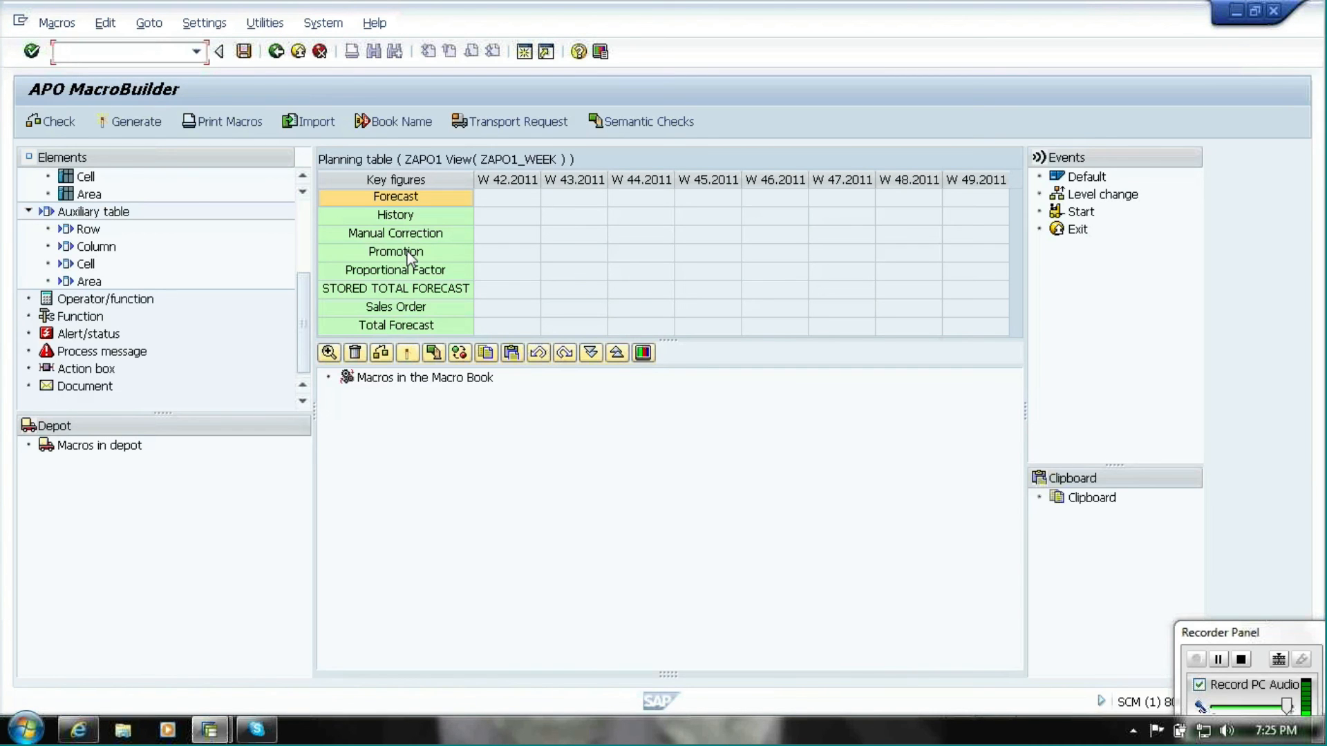
Import the TOTAL FORECAST macro from the ZAPO1_MONTHS macro book and expand the list of macros in the book
{"action": "left_click", "coordinate": [317, 125]}
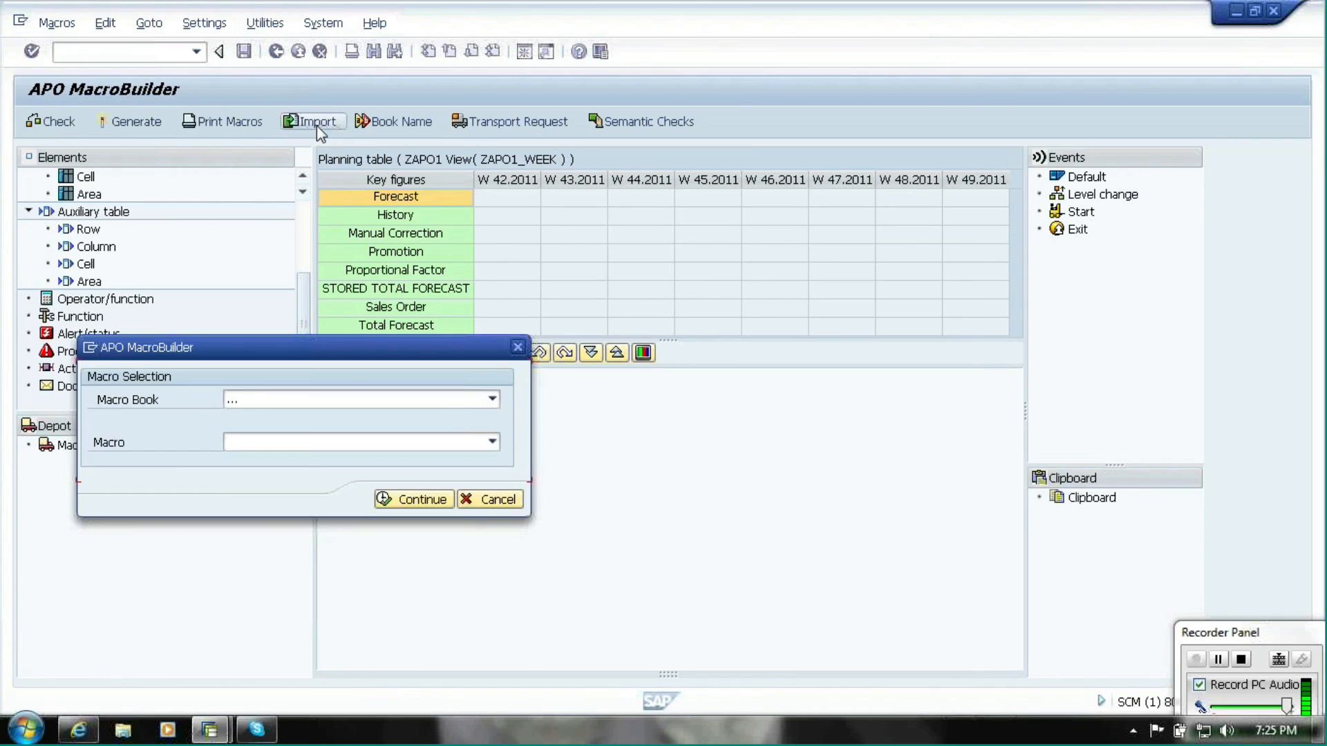
{"action": "left_click", "coordinate": [339, 402]}
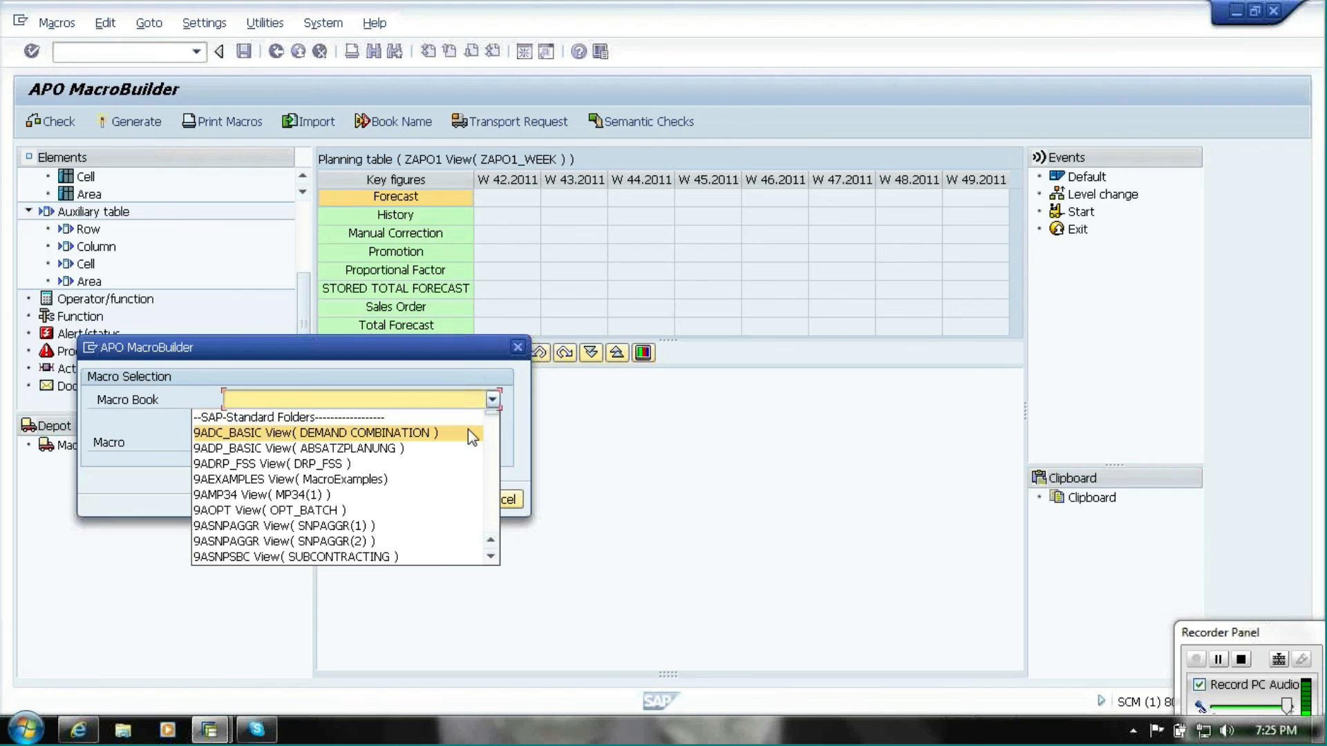
{"action": "key", "text": "End"}
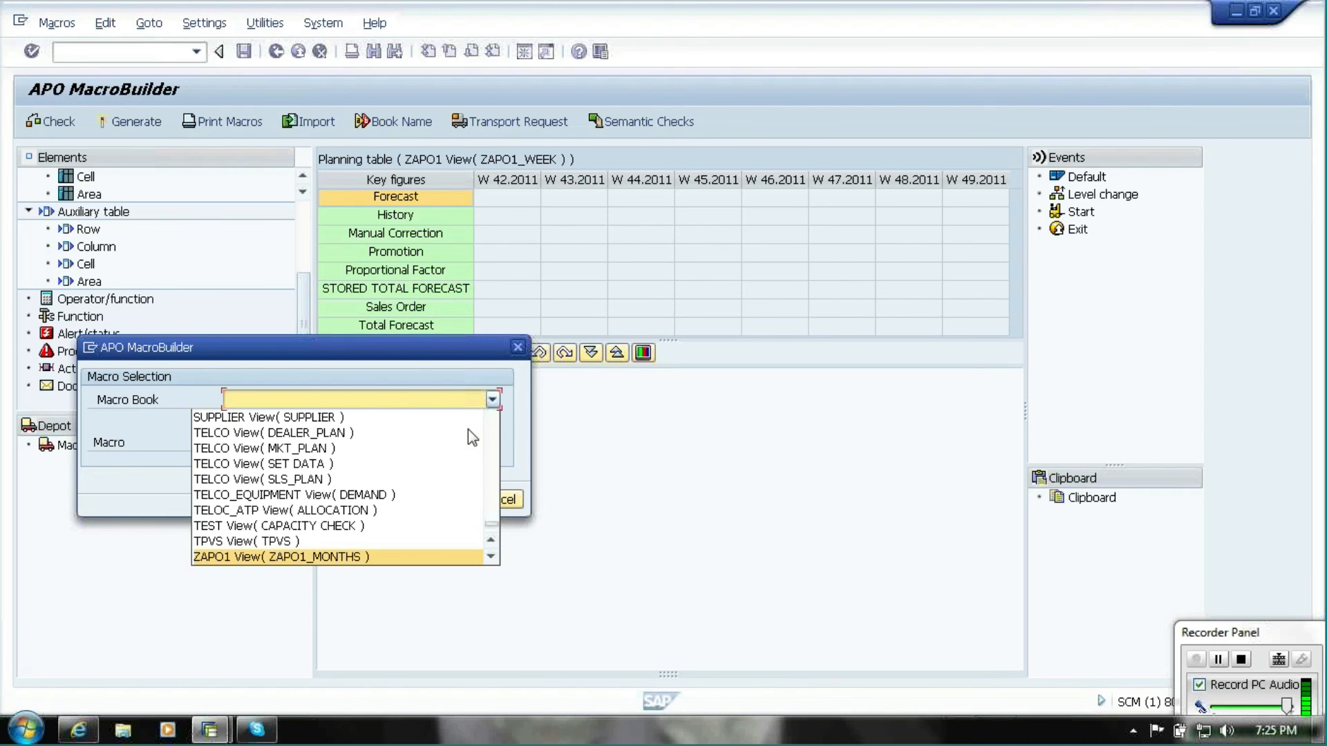
{"action": "key", "text": "Return"}
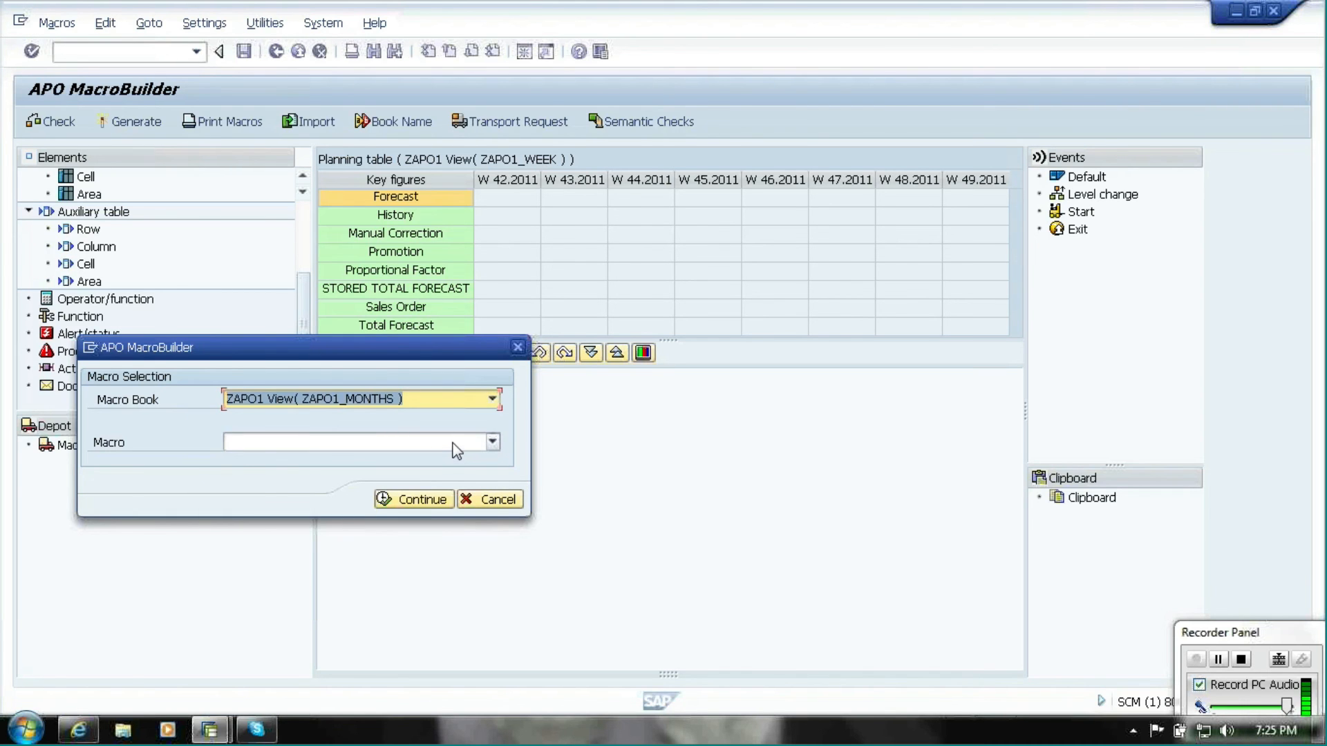
{"action": "left_click", "coordinate": [455, 444]}
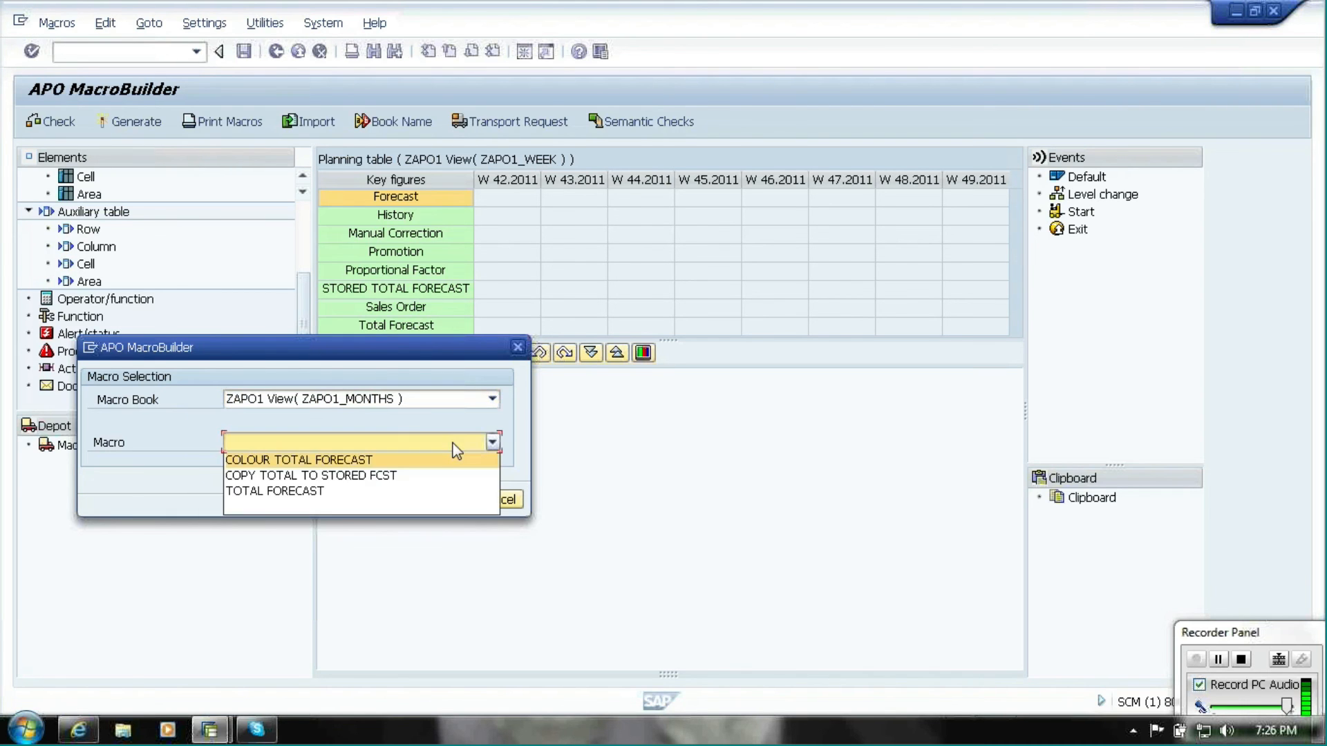
{"action": "left_click", "coordinate": [327, 491]}
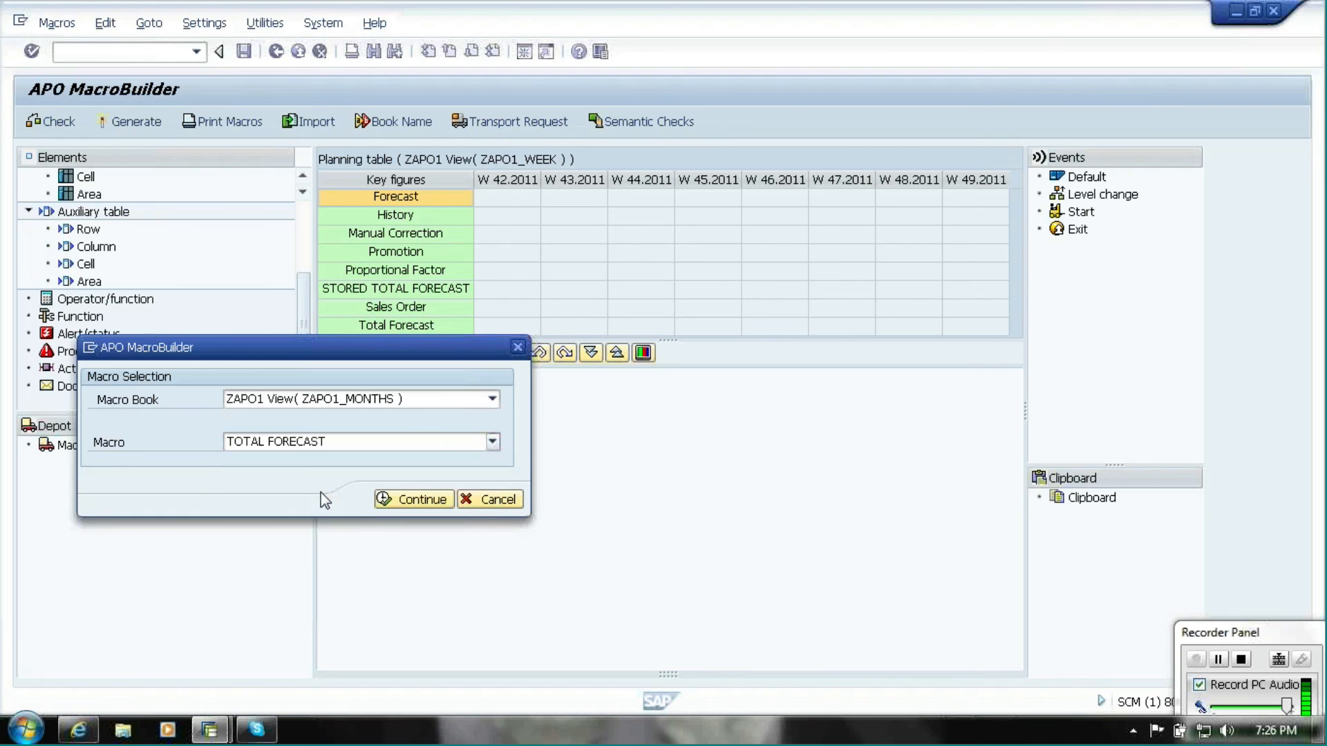
{"action": "left_click", "coordinate": [397, 503]}
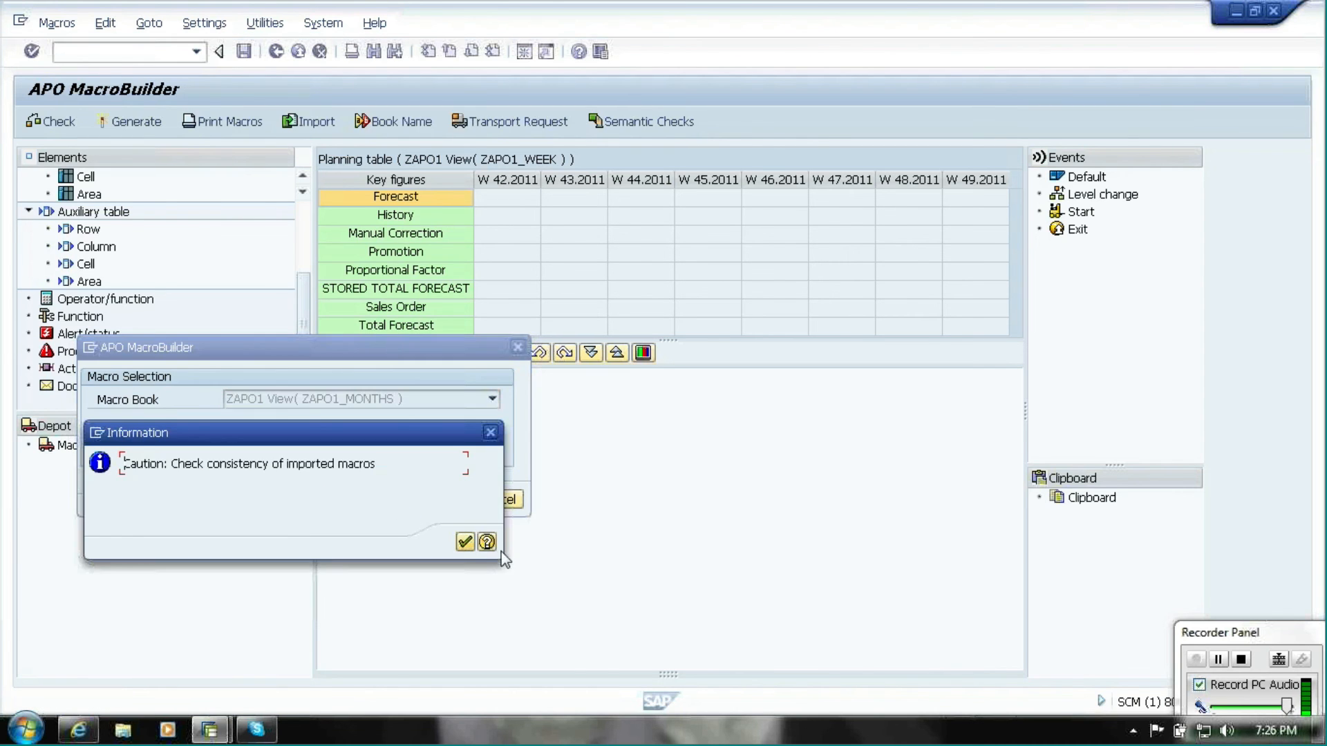
{"action": "left_click", "coordinate": [467, 543]}
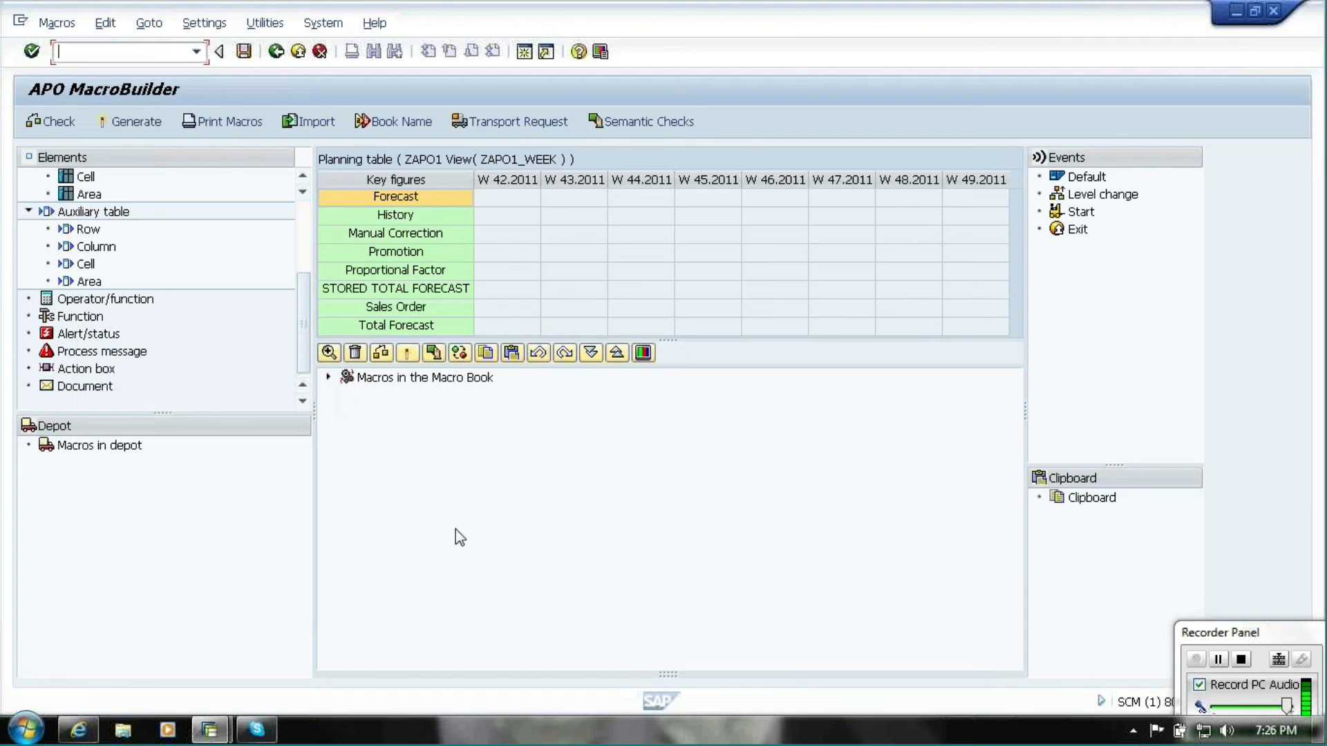
{"action": "left_click", "coordinate": [329, 377]}
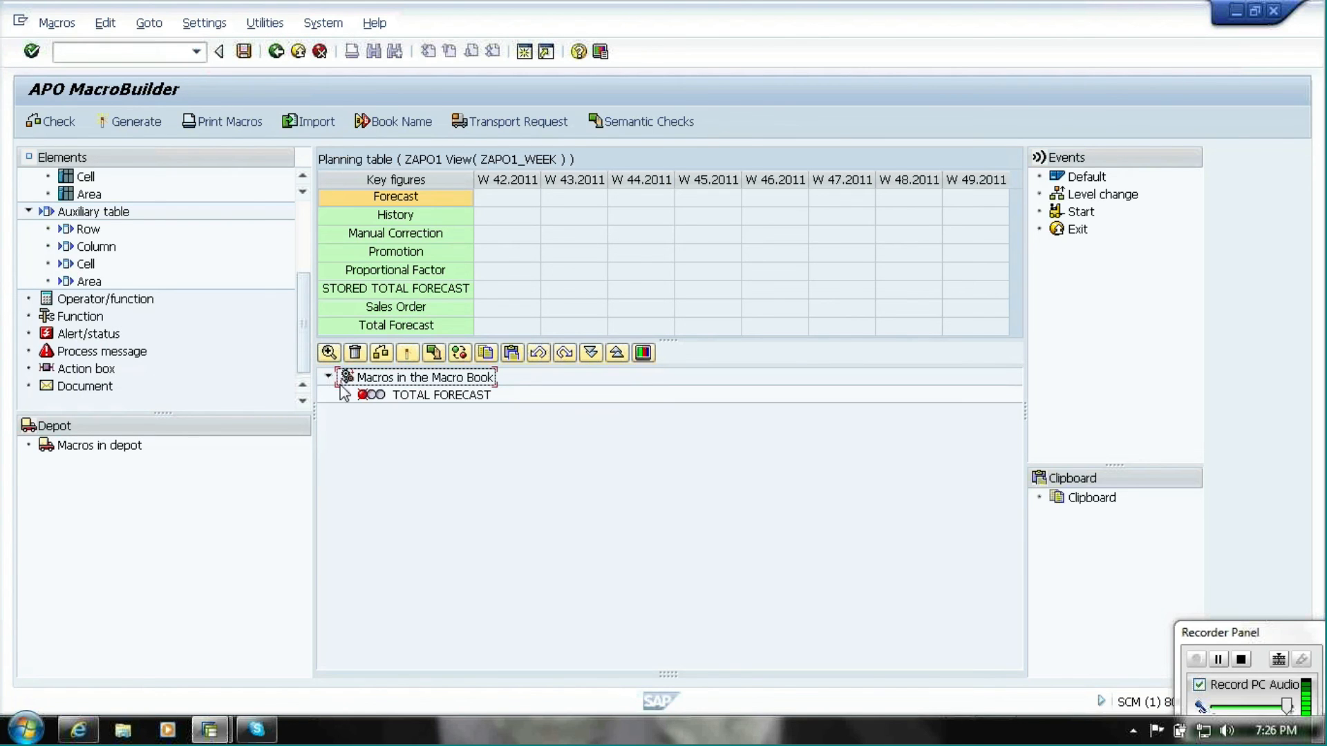
Expand the imported TOTAL FORECAST macro fully and examine its step iterations and the rows in its calculation
{"action": "left_click", "coordinate": [347, 395]}
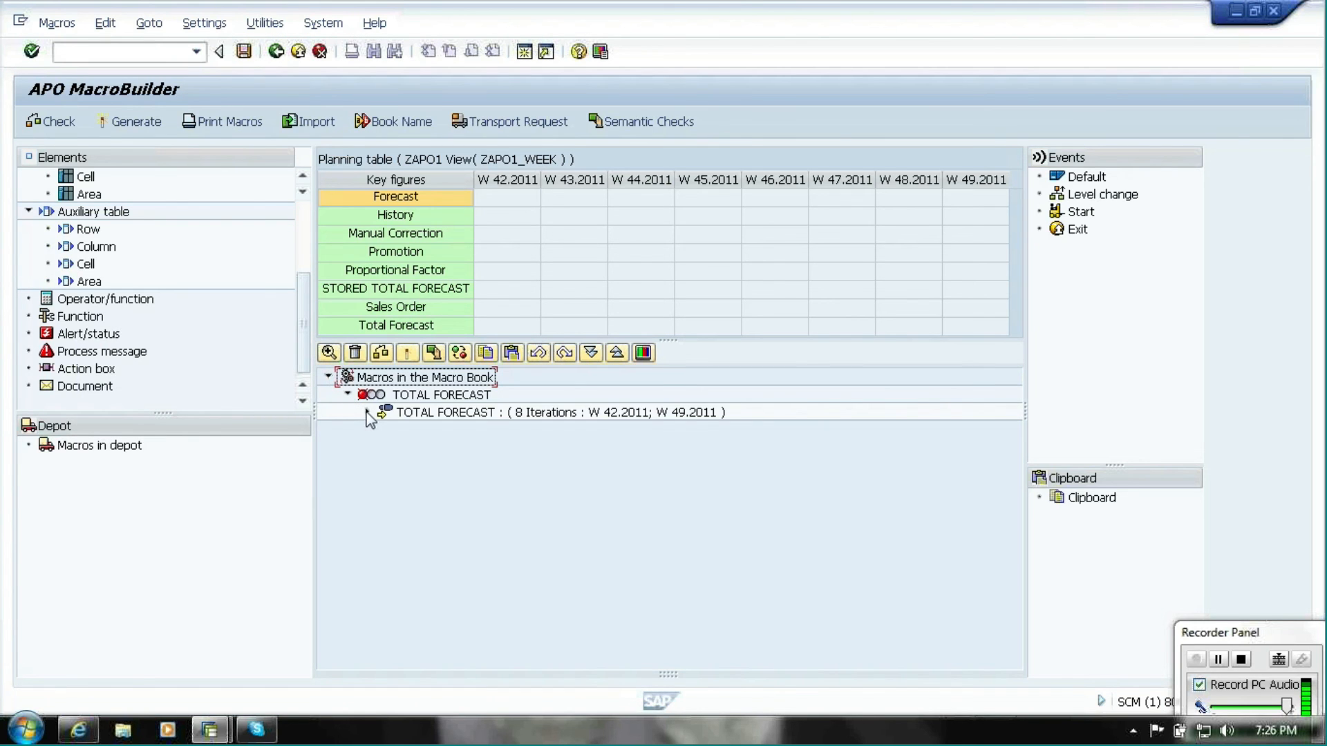
{"action": "left_click", "coordinate": [367, 412]}
{"action": "left_click", "coordinate": [387, 429]}
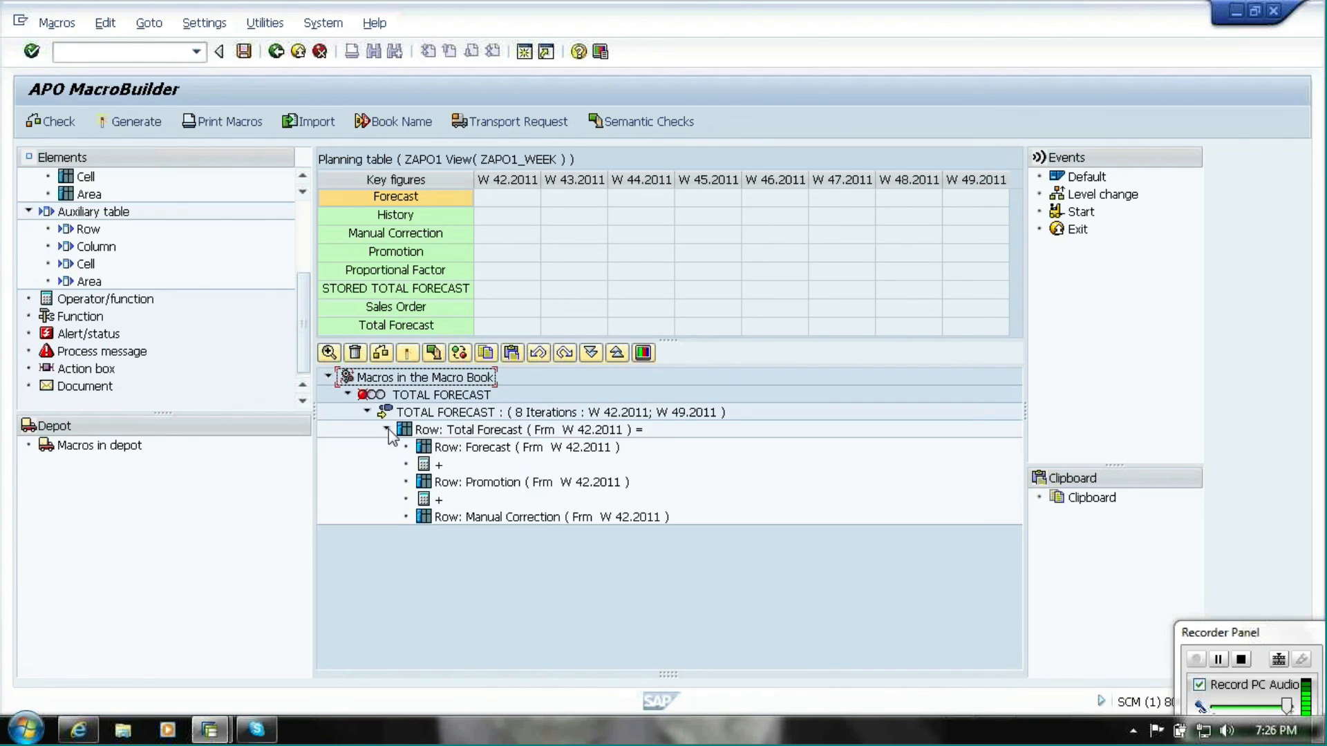
{"action": "left_click", "coordinate": [627, 419]}
{"action": "left_click", "coordinate": [599, 434]}
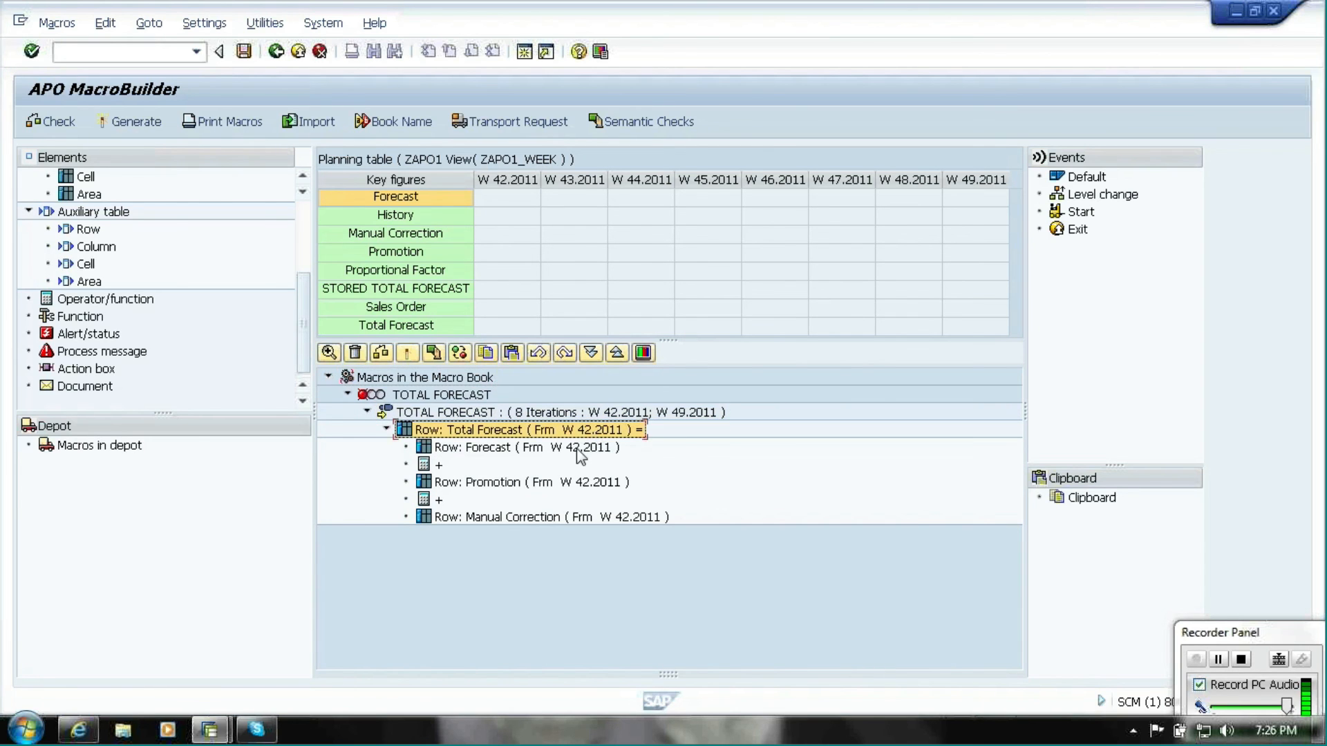
{"action": "left_click", "coordinate": [581, 453]}
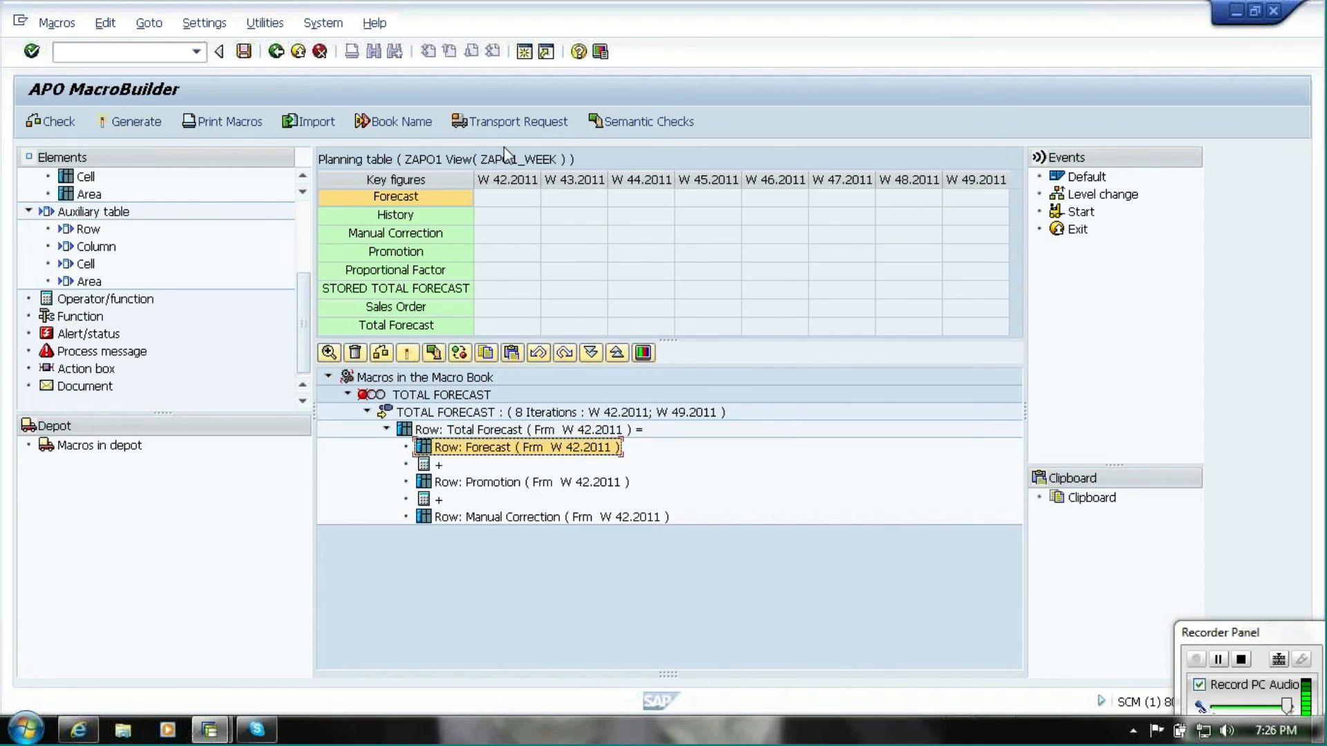
Generate the imported TOTAL FORECAST macro and collapse its structure in the macro book
{"action": "left_click", "coordinate": [407, 398]}
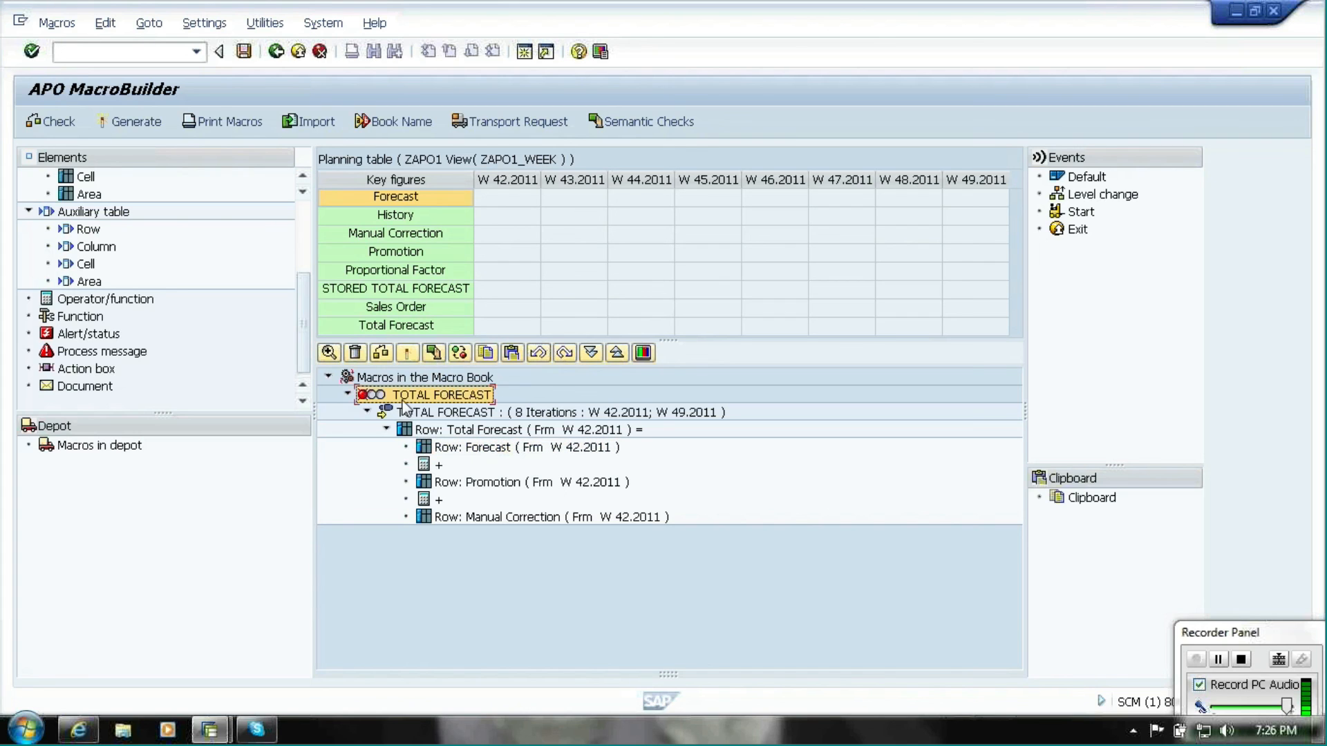
{"action": "left_click", "coordinate": [407, 354]}
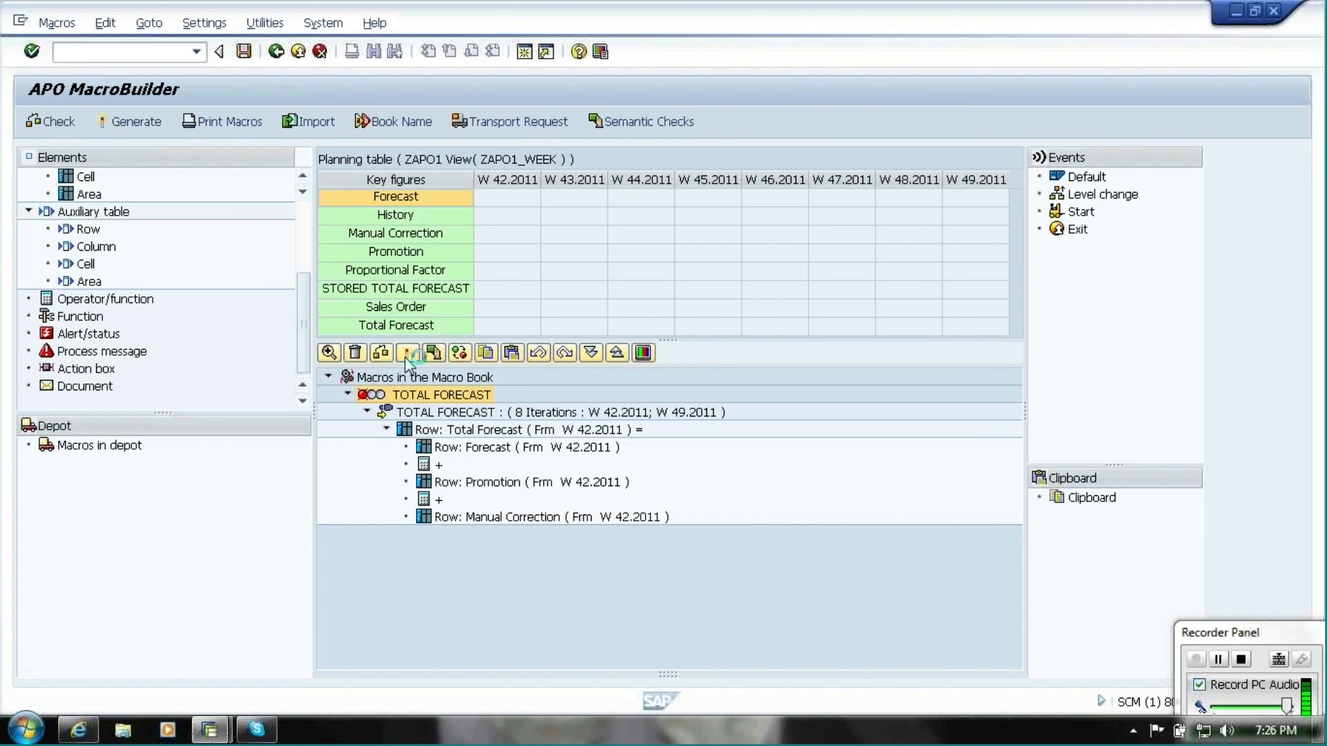
{"action": "left_click", "coordinate": [348, 394]}
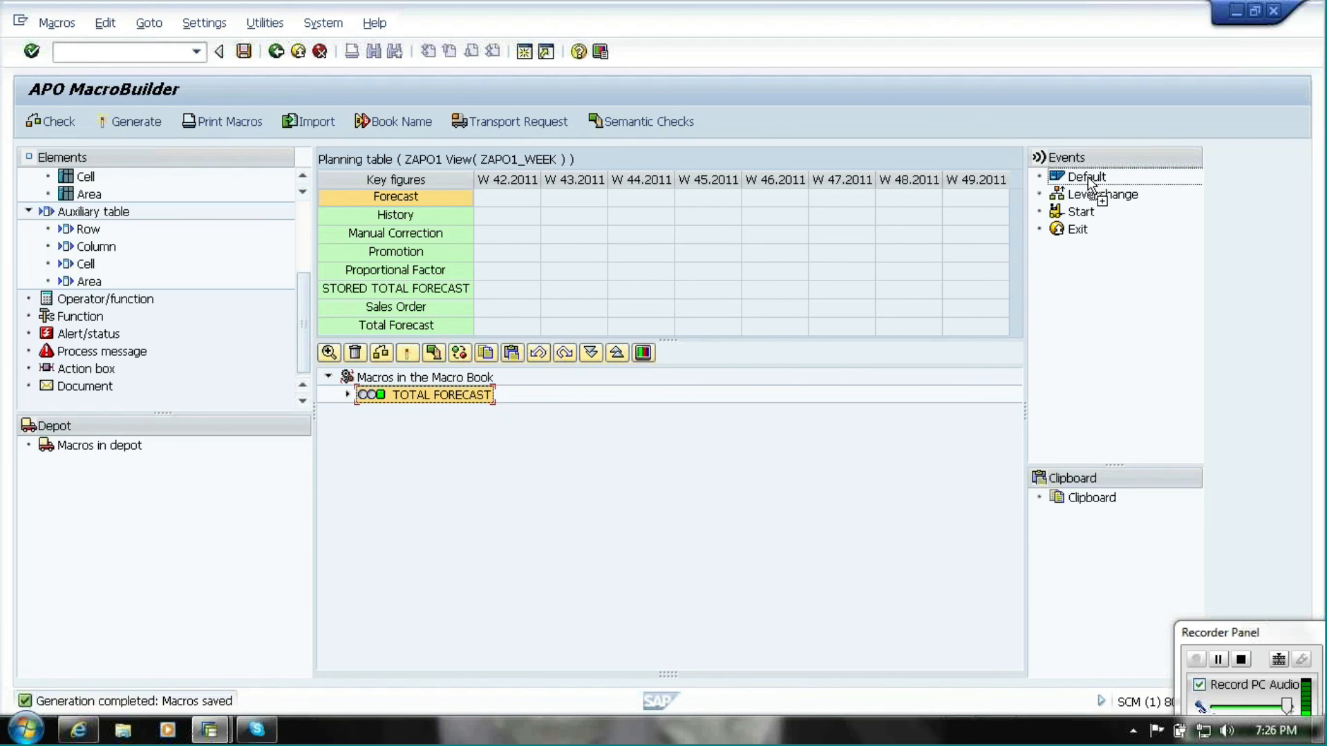
Assign the TOTAL FORECAST macro to the Default event and move it from the macro book into the depot
{"action": "left_click_drag", "start_coordinate": [1088, 177], "coordinate": [1088, 179]}
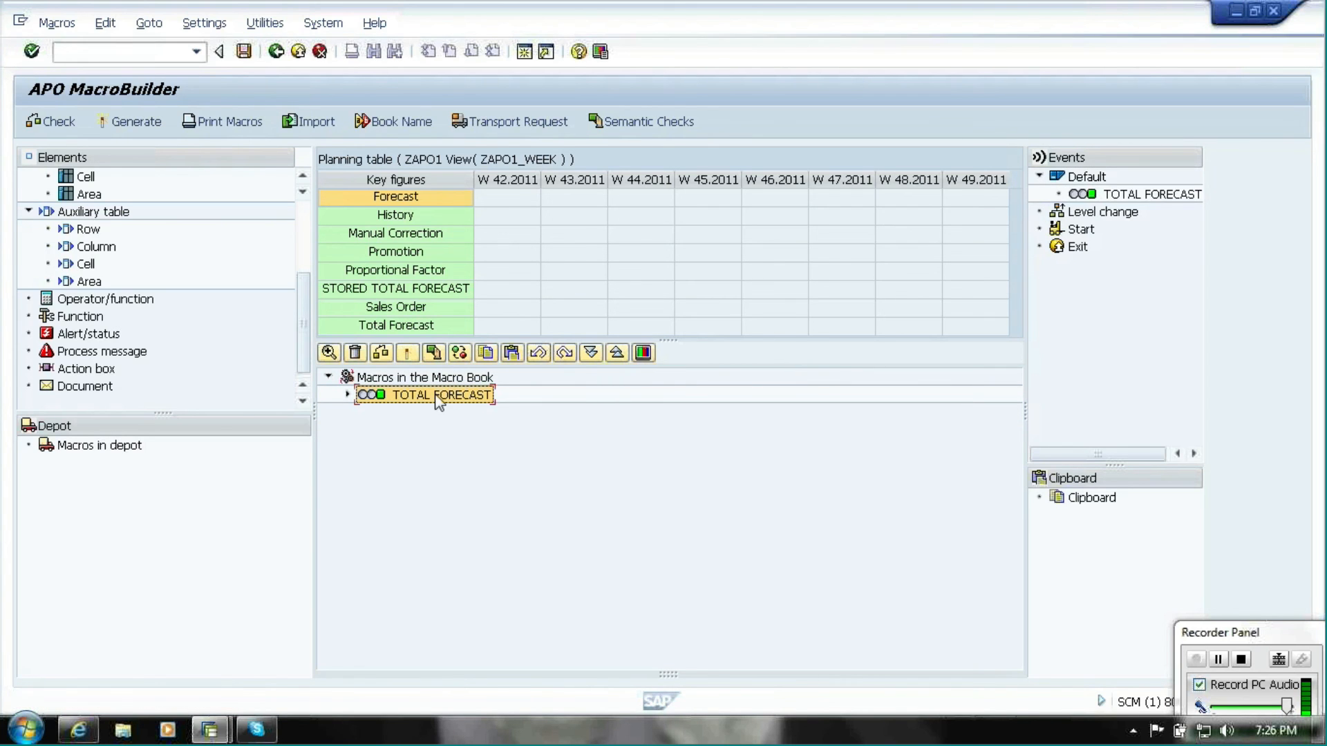
{"action": "left_click_drag", "start_coordinate": [436, 405], "coordinate": [95, 461]}
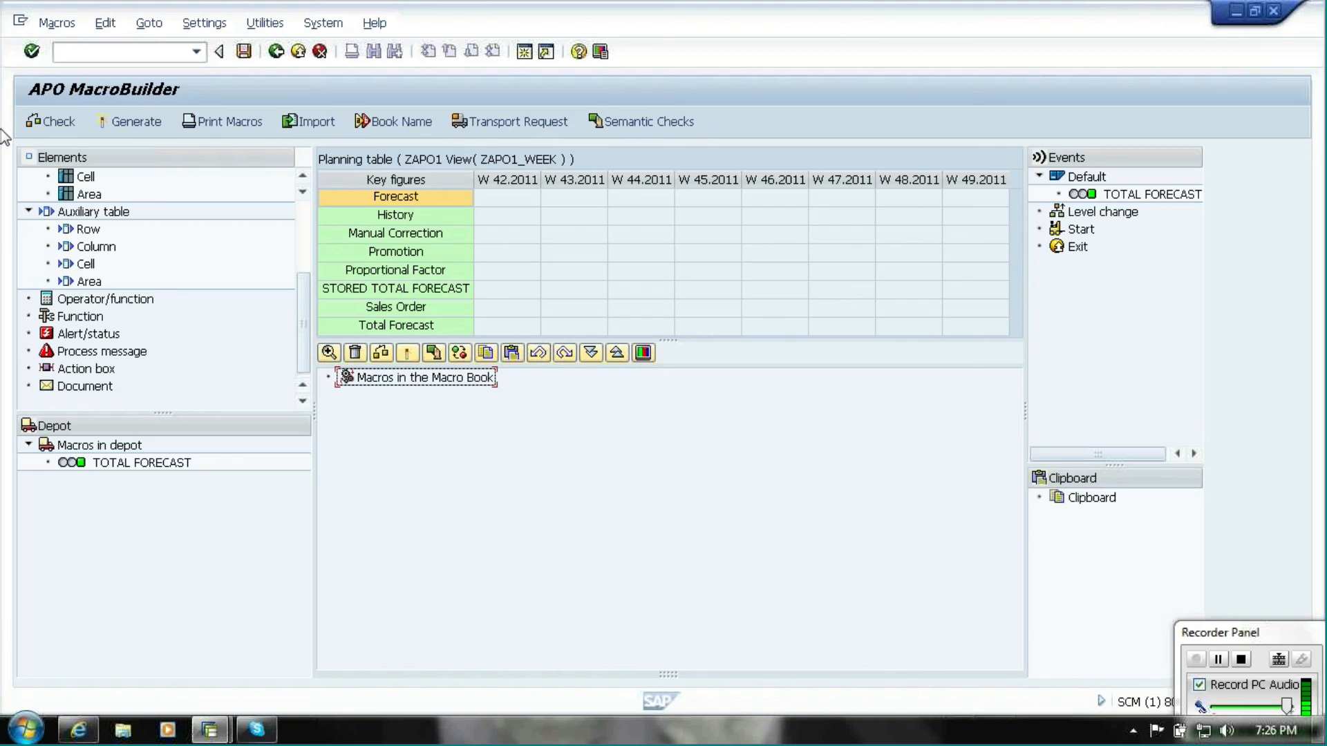
Open the test environment for macros and select TOTAL FORECAST as the macro to test
{"action": "left_click", "coordinate": [59, 24]}
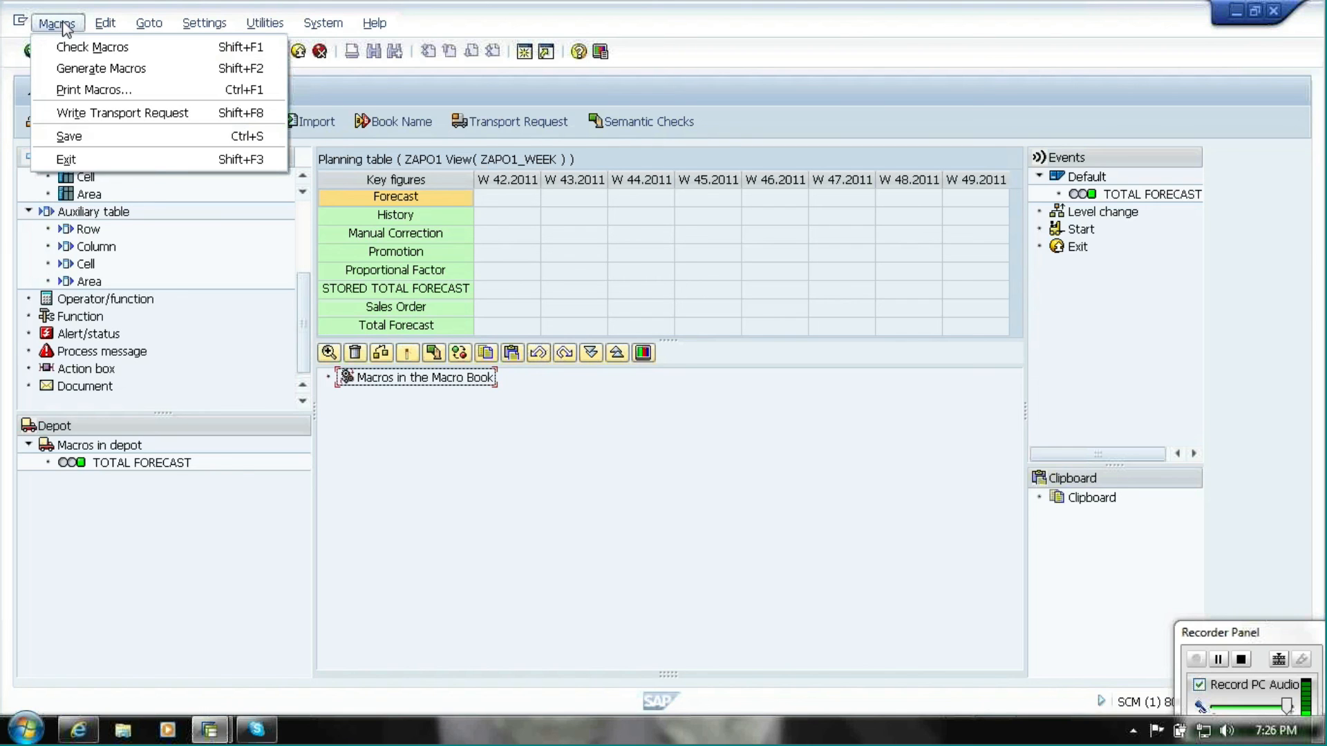
{"action": "mouse_move", "coordinate": [101, 26]}
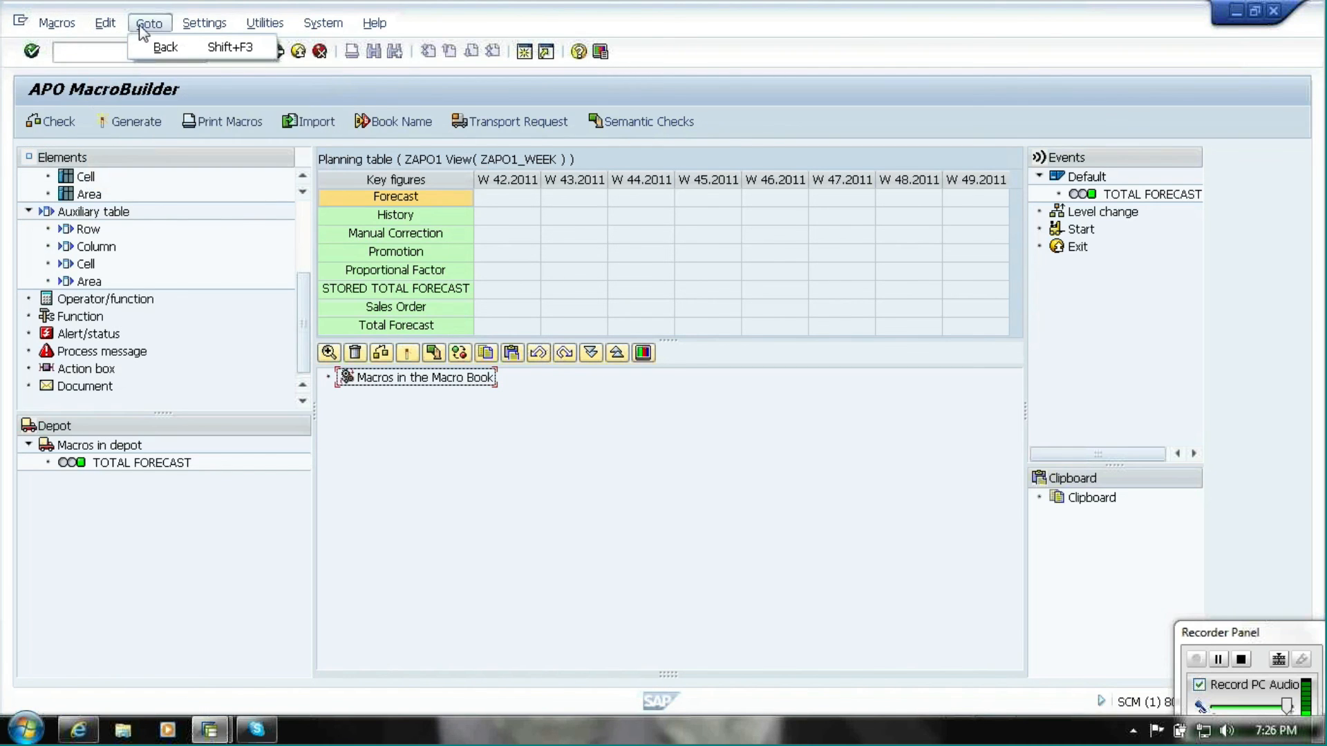
{"action": "mouse_move", "coordinate": [193, 31]}
{"action": "mouse_move", "coordinate": [251, 27]}
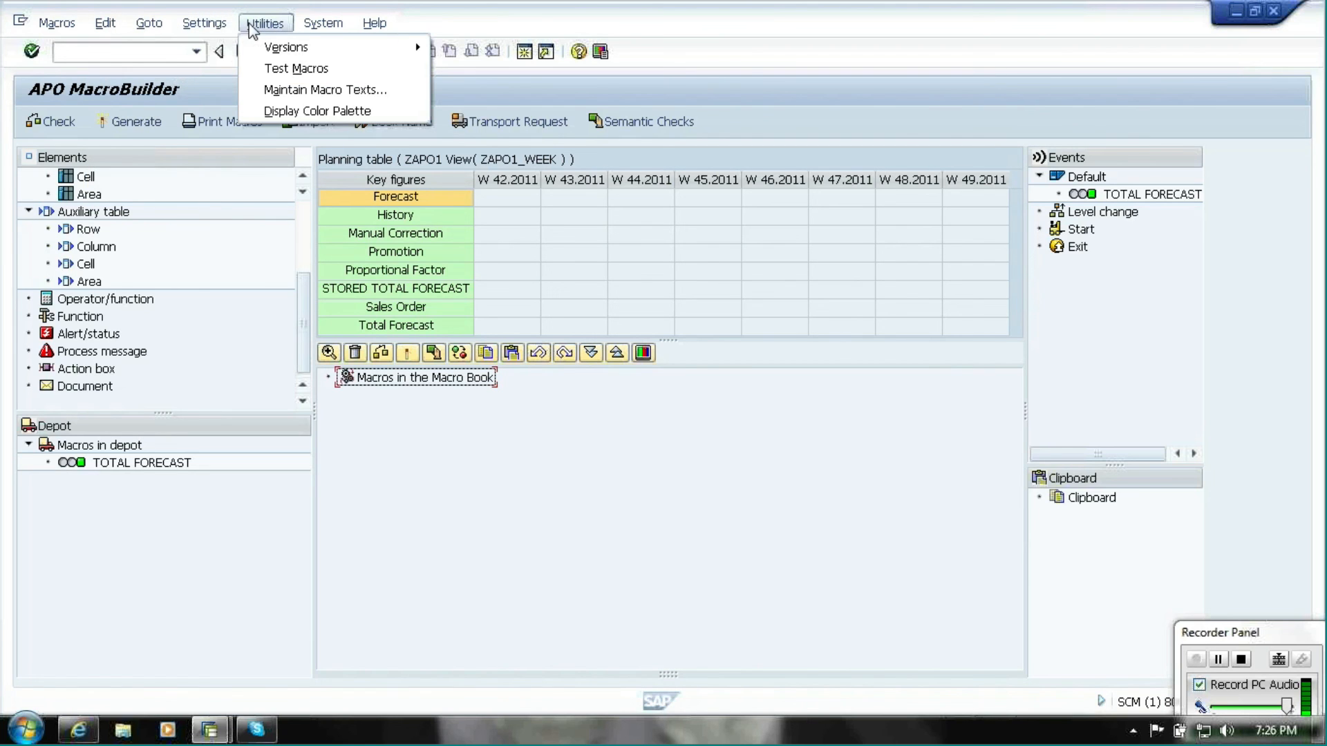
{"action": "left_click", "coordinate": [282, 68]}
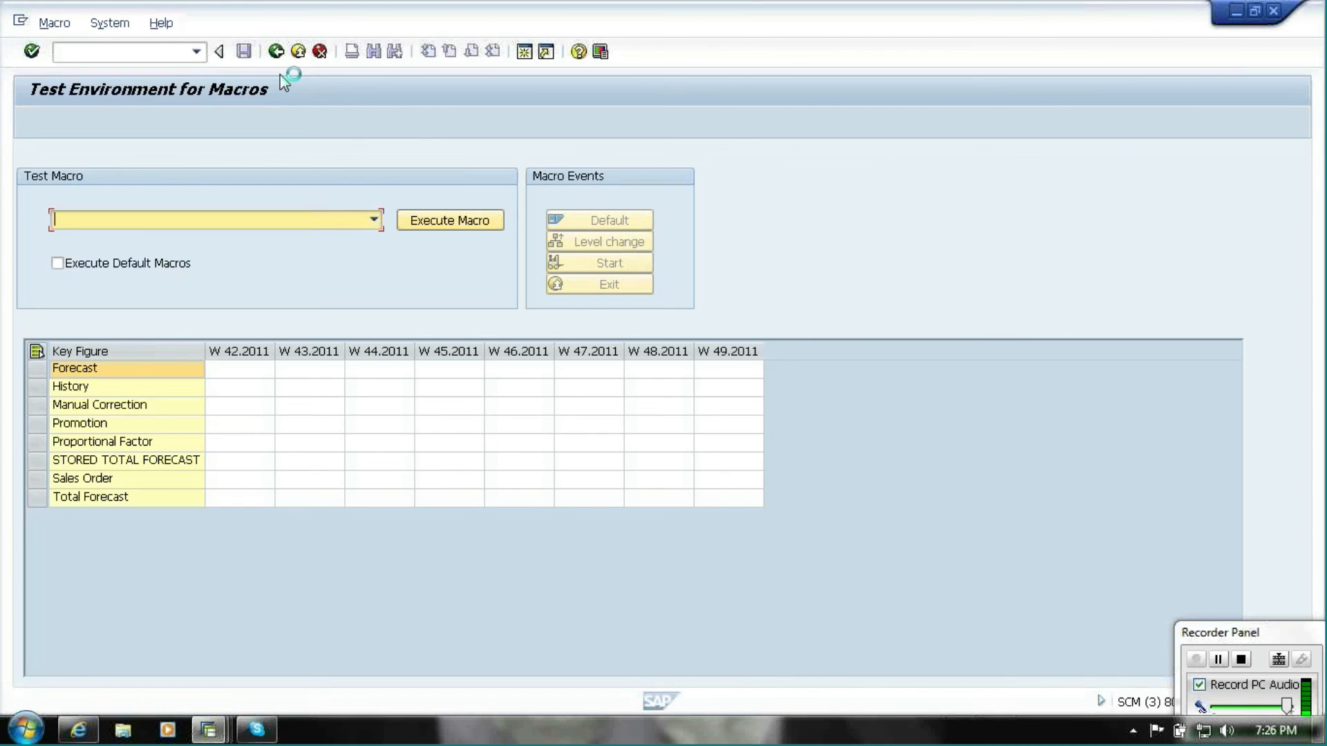
{"action": "left_click", "coordinate": [325, 220]}
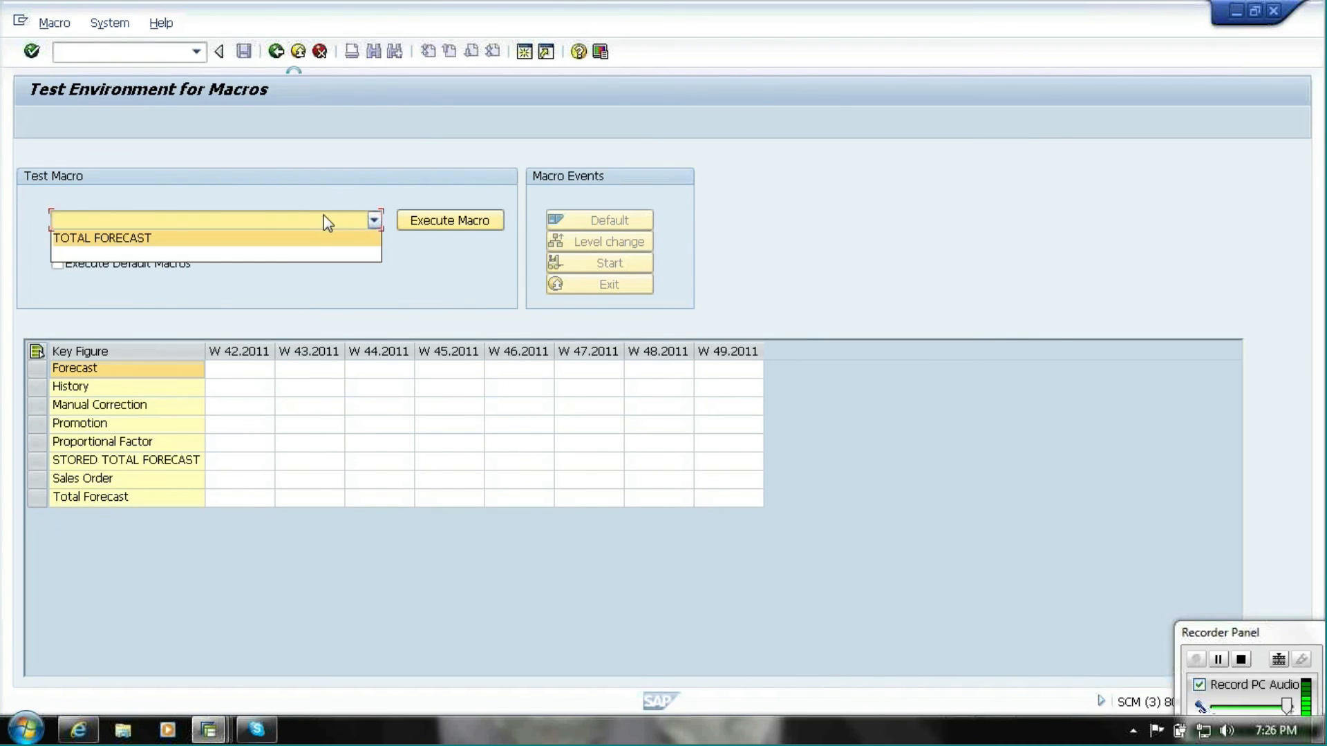
{"action": "left_click", "coordinate": [280, 239]}
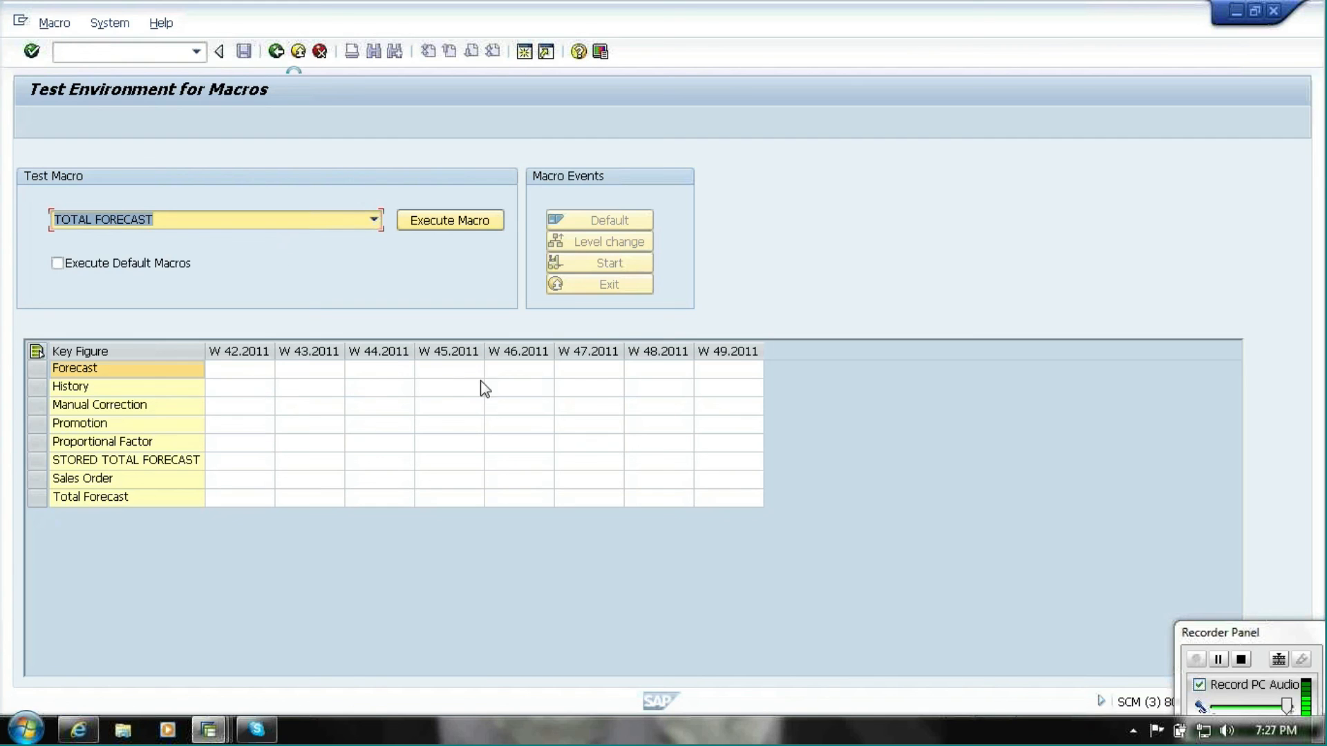
Enter 100 for Forecast, Manual Correction and Promotion in W 47.2011 and execute the TOTAL FORECAST macro
{"action": "left_click", "coordinate": [586, 377]}
{"action": "type", "text": "100"}
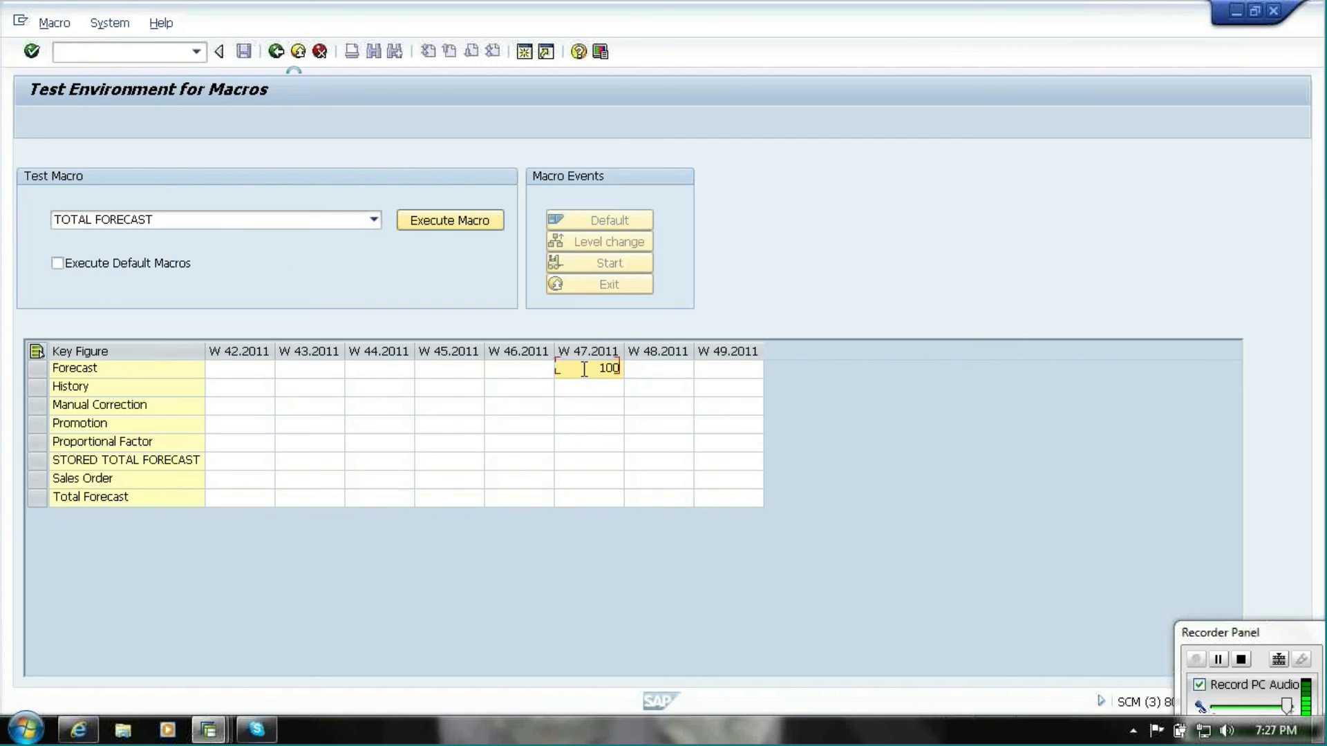
{"action": "left_click", "coordinate": [588, 406]}
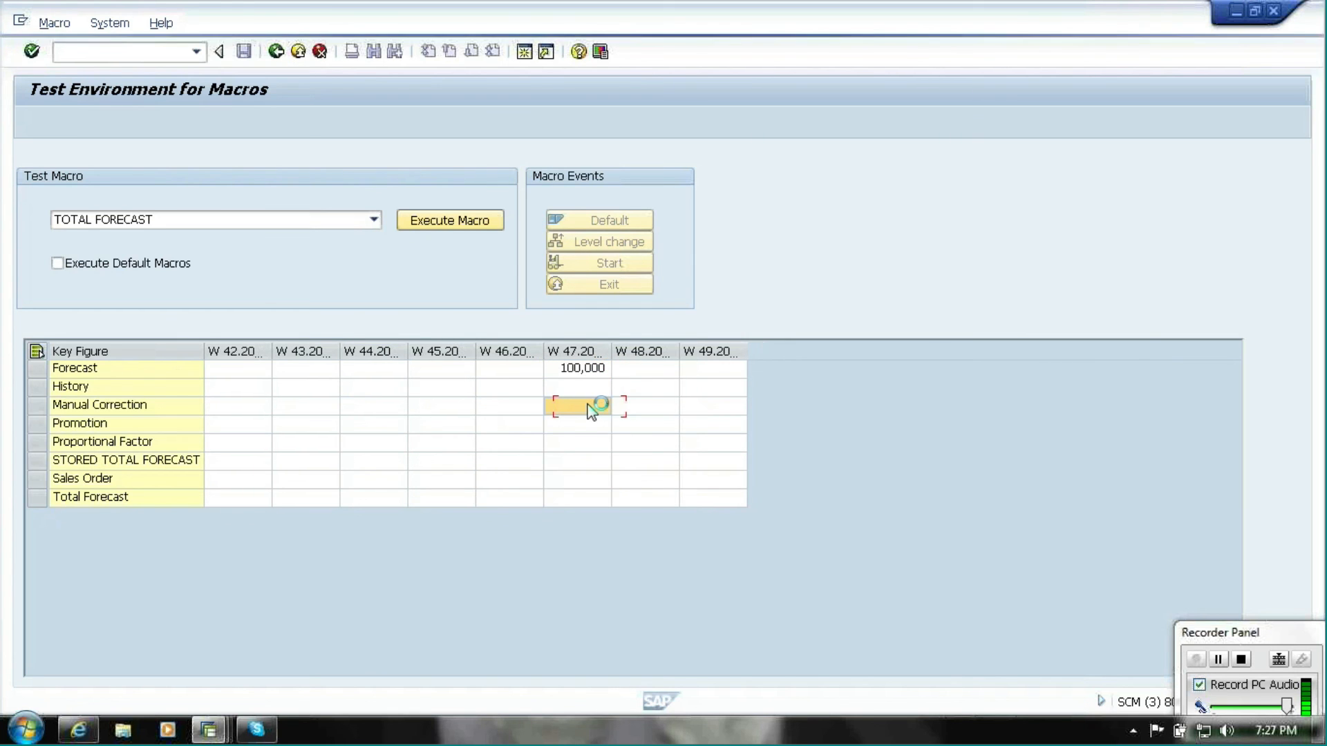
{"action": "type", "text": "100"}
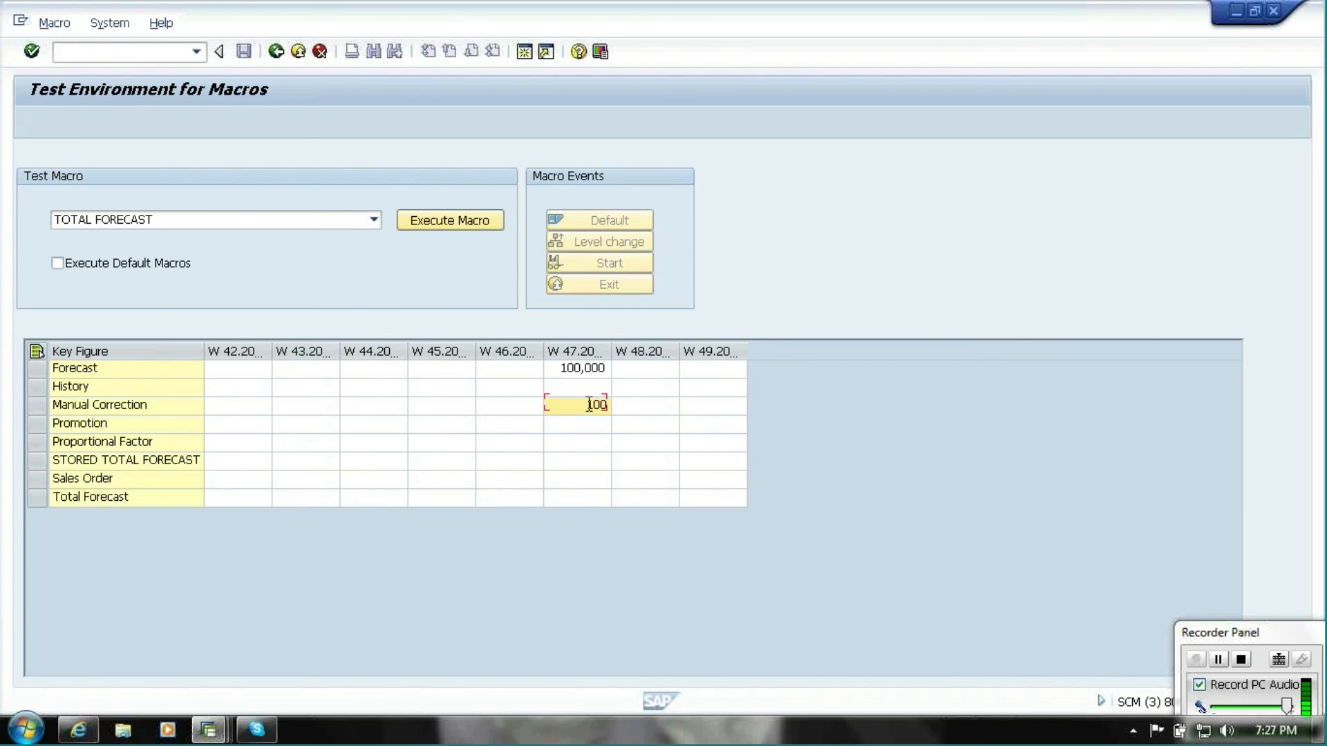
{"action": "left_click", "coordinate": [587, 423]}
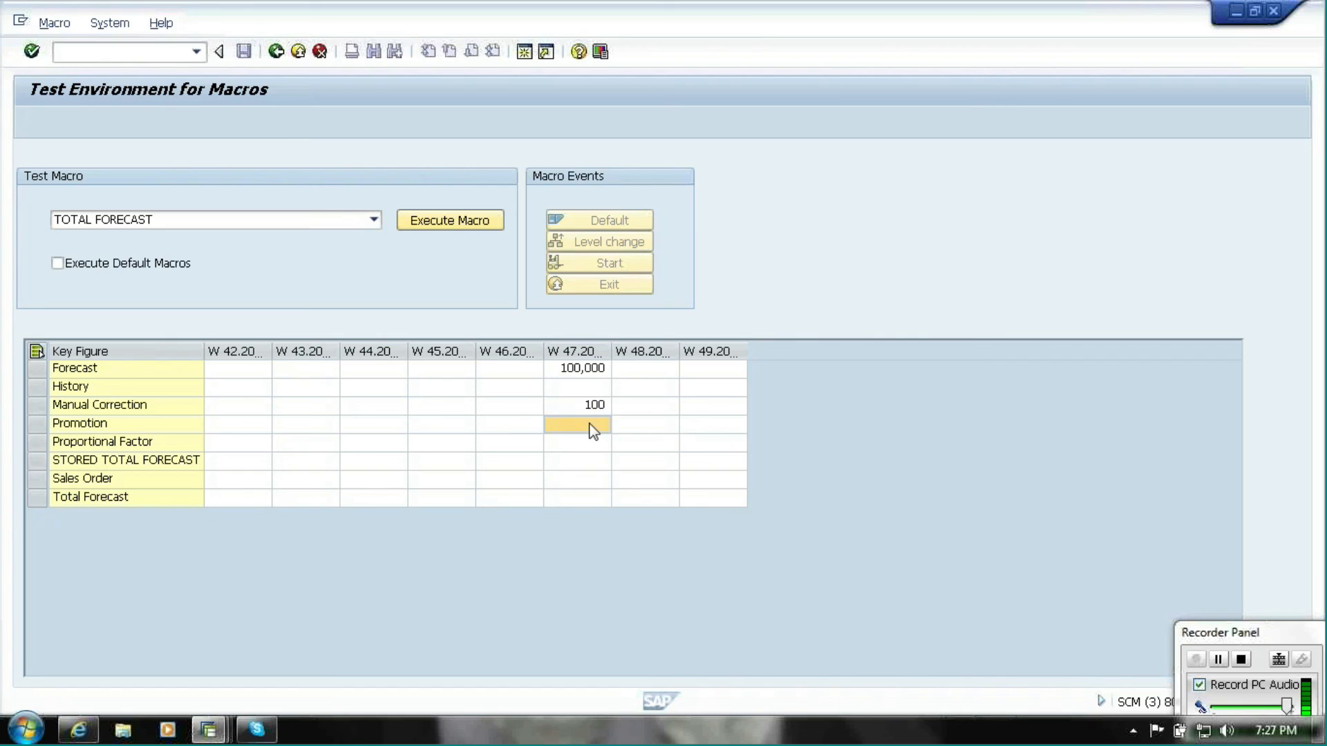
{"action": "type", "text": "100"}
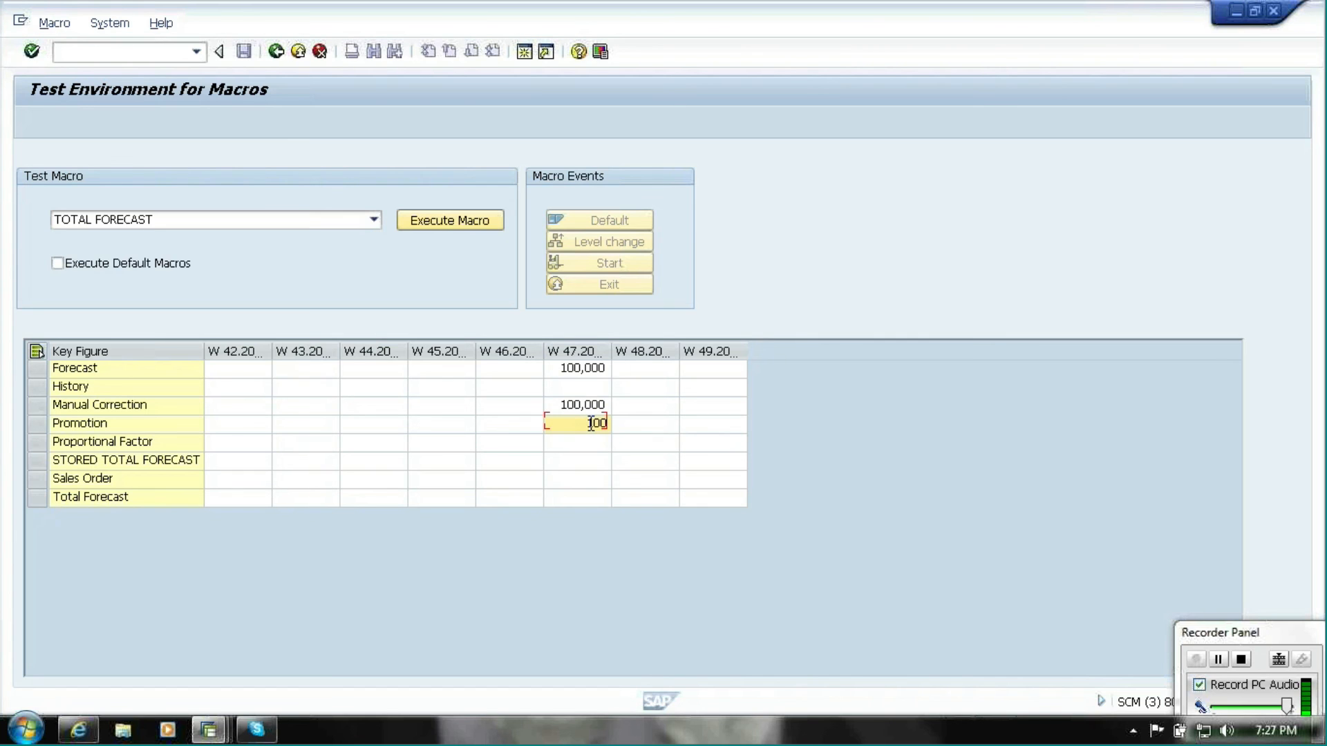
{"action": "left_click", "coordinate": [433, 228]}
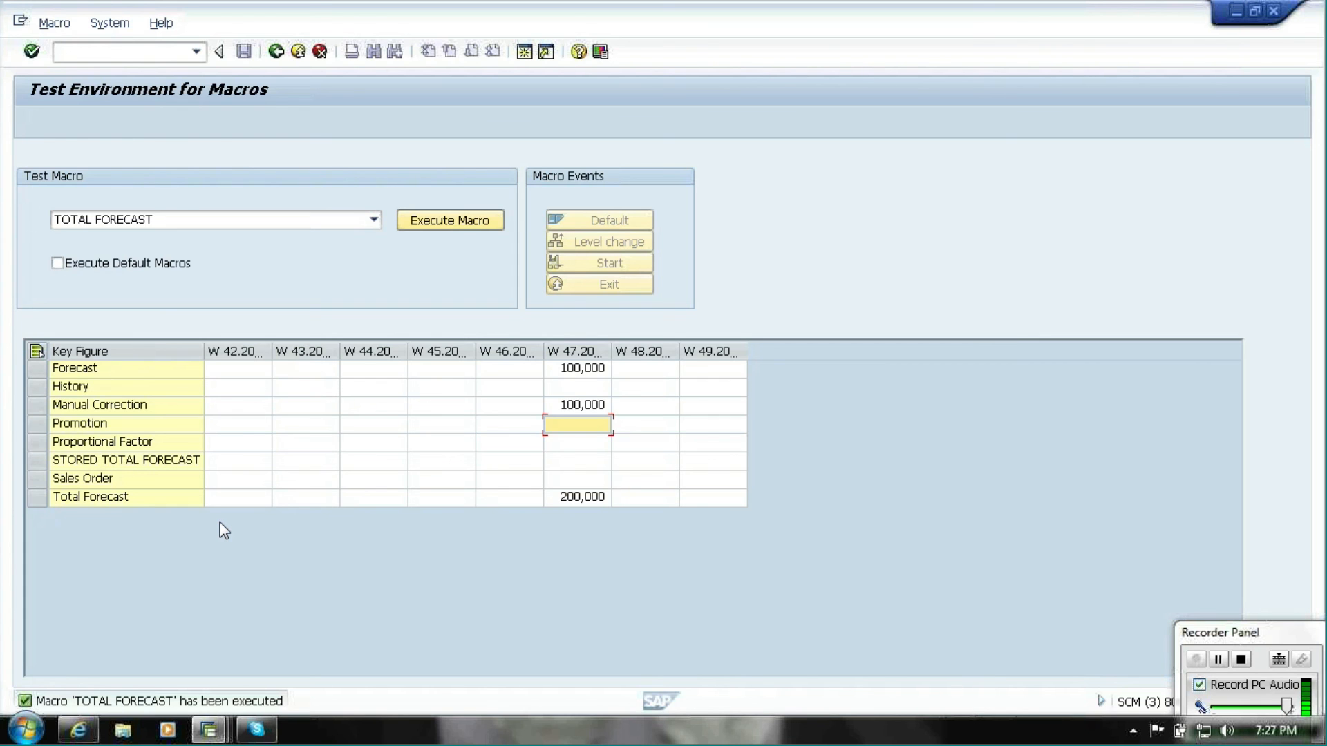
Leave the macro test environment and exit MacroBuilder, saving the macros
{"action": "left_click", "coordinate": [275, 52]}
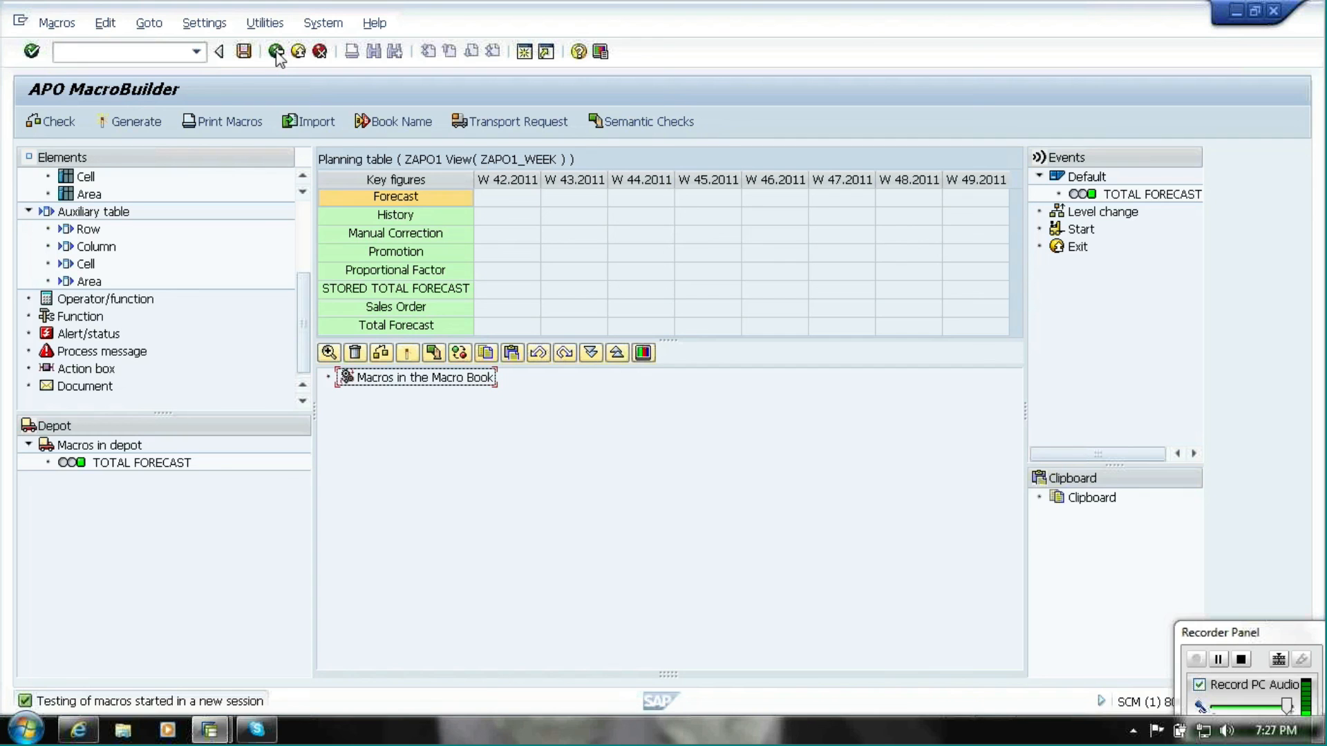
{"action": "left_click", "coordinate": [276, 52]}
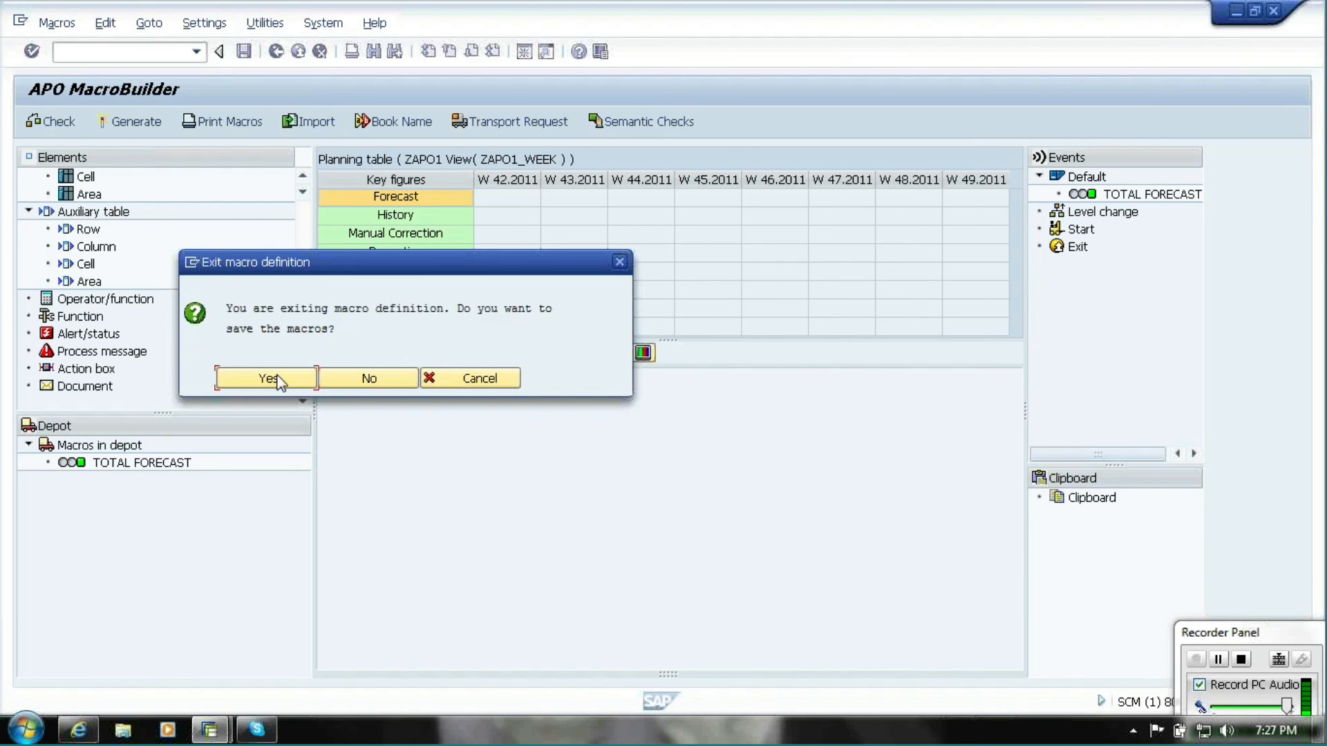
{"action": "left_click", "coordinate": [273, 378]}
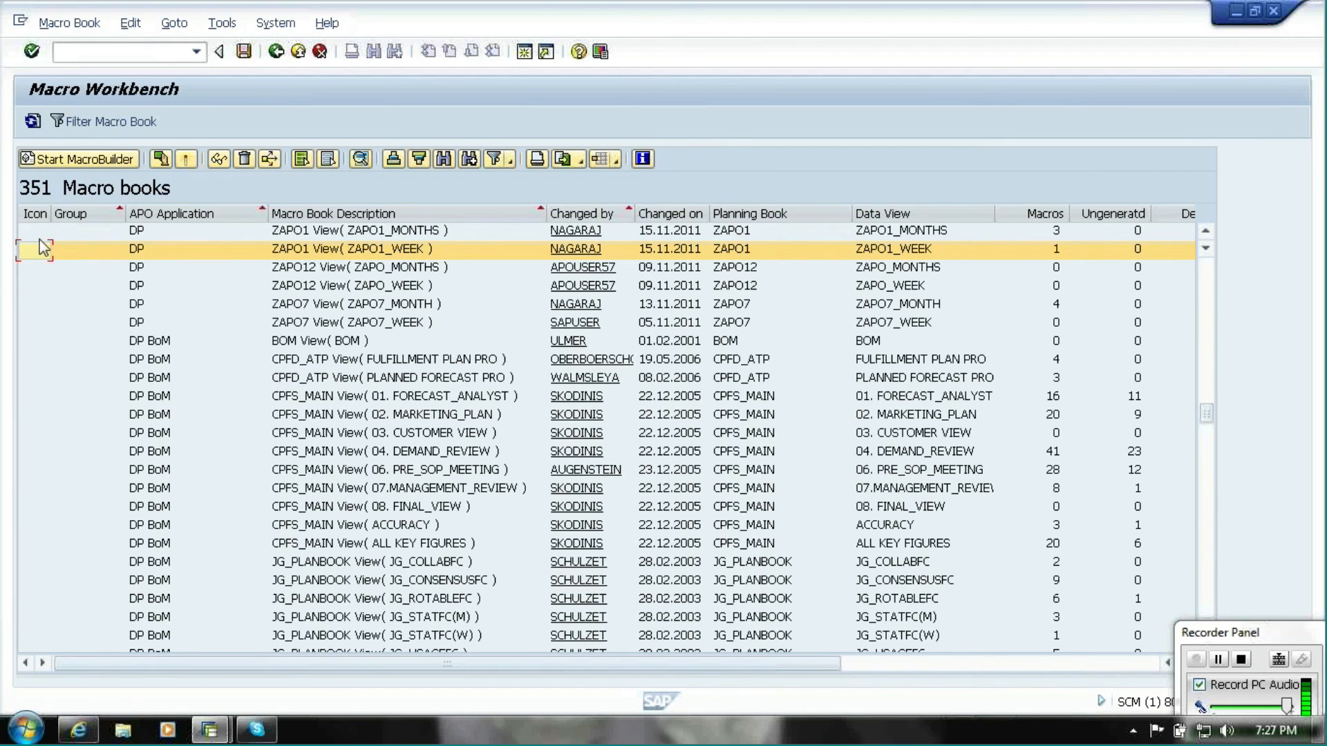
View the Change Grouping dialog for the ZAPO1_WEEK macro book and cancel it without assigning a group
{"action": "left_click", "coordinate": [81, 26]}
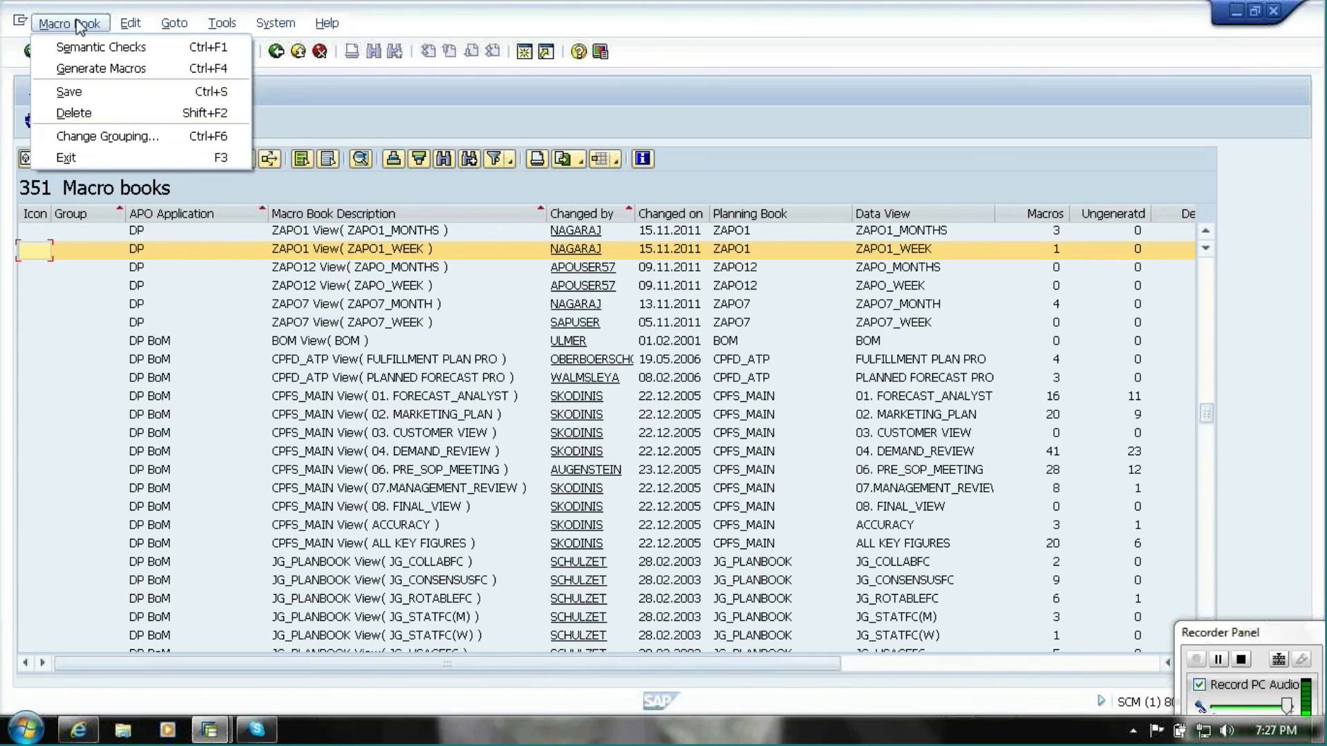
{"action": "left_click", "coordinate": [116, 137]}
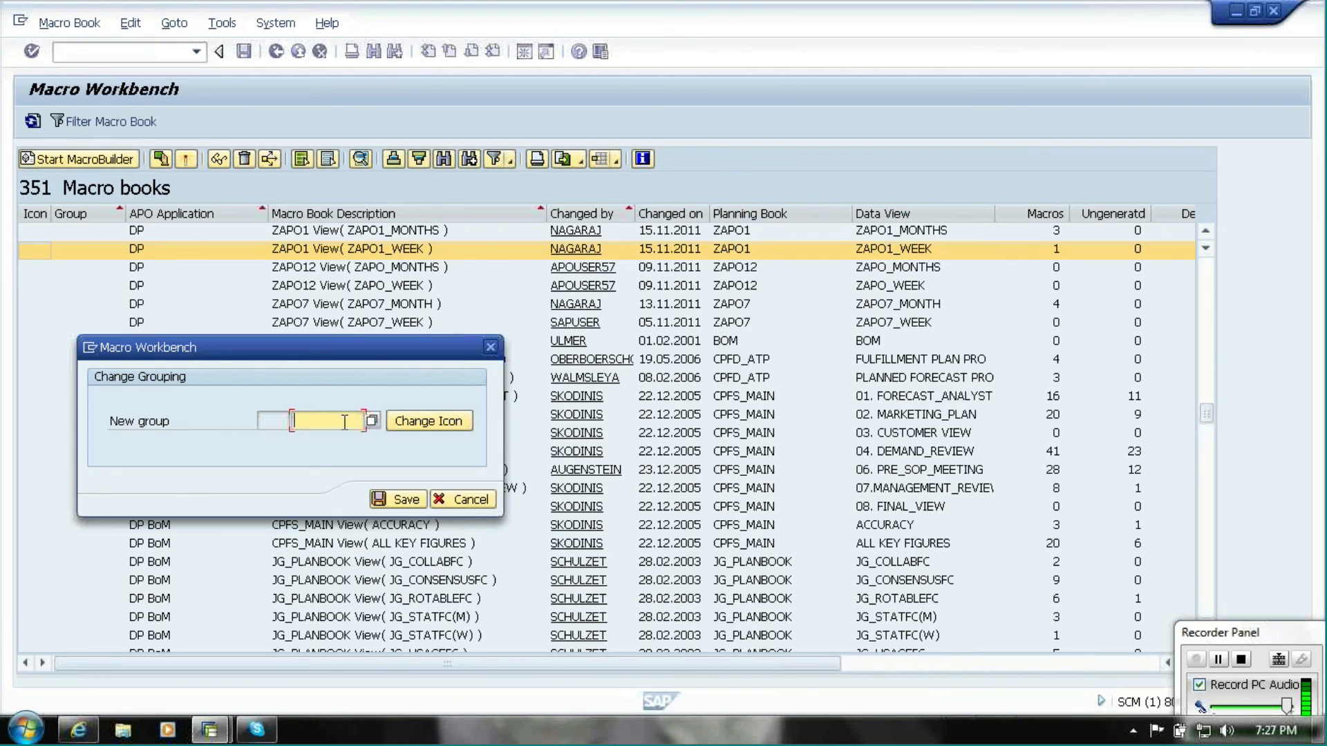
{"action": "left_click", "coordinate": [467, 500]}
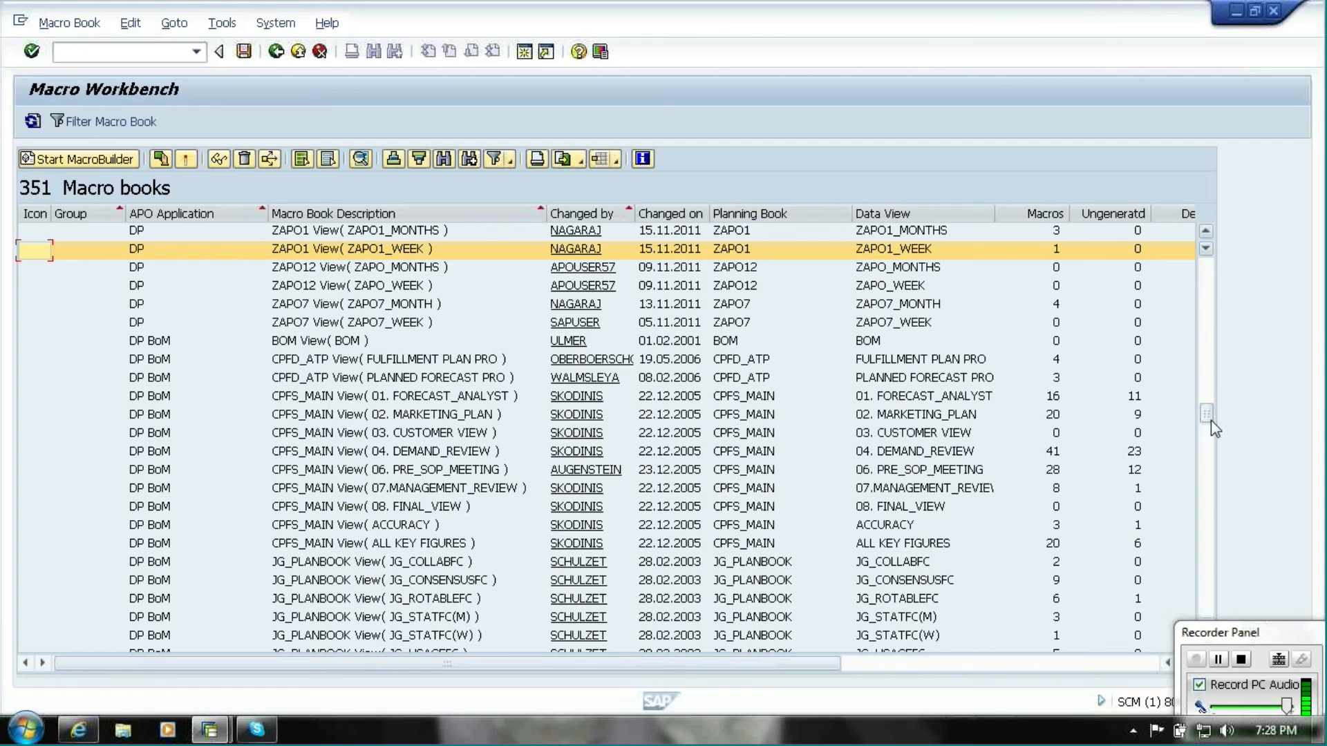
Examine the icons and groups of the SAP, SEMI and TELCO macro books, and leave the Macro Workbench
{"action": "left_click_drag", "start_coordinate": [1206, 415], "coordinate": [1209, 621]}
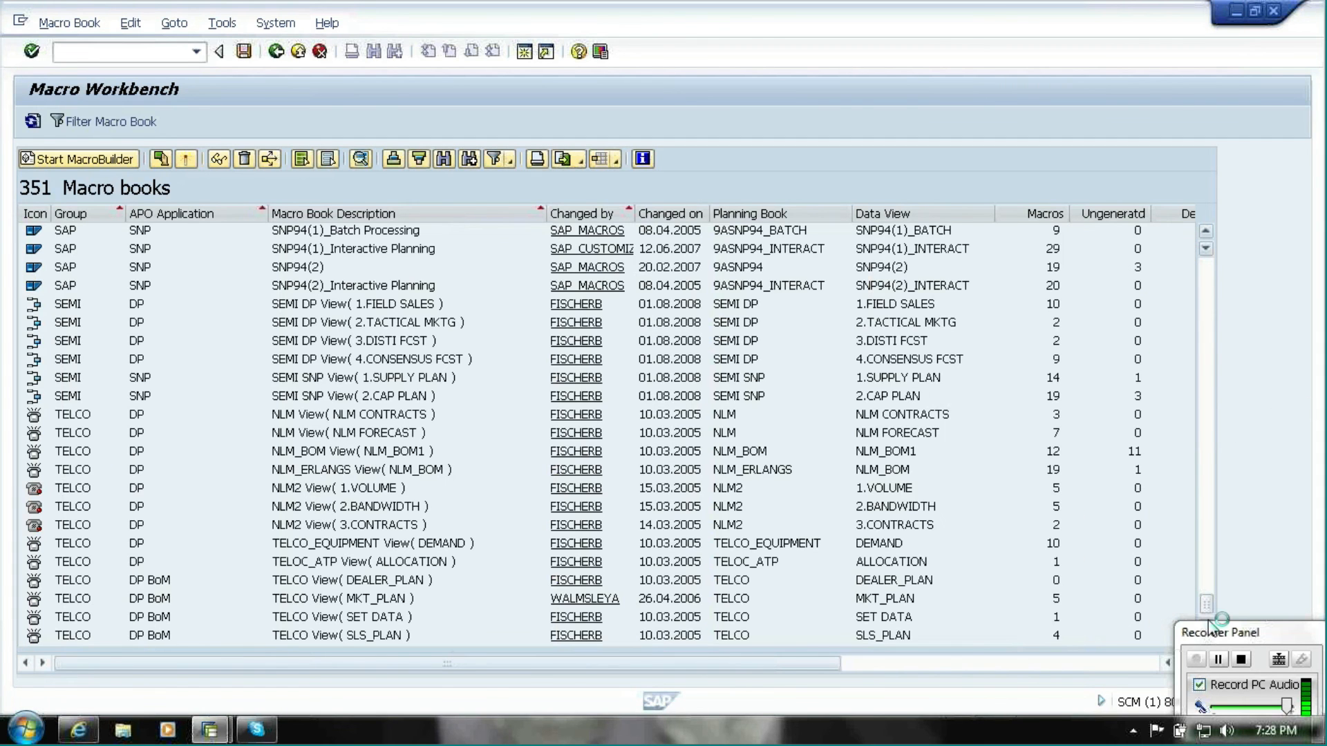
{"action": "left_click", "coordinate": [35, 472]}
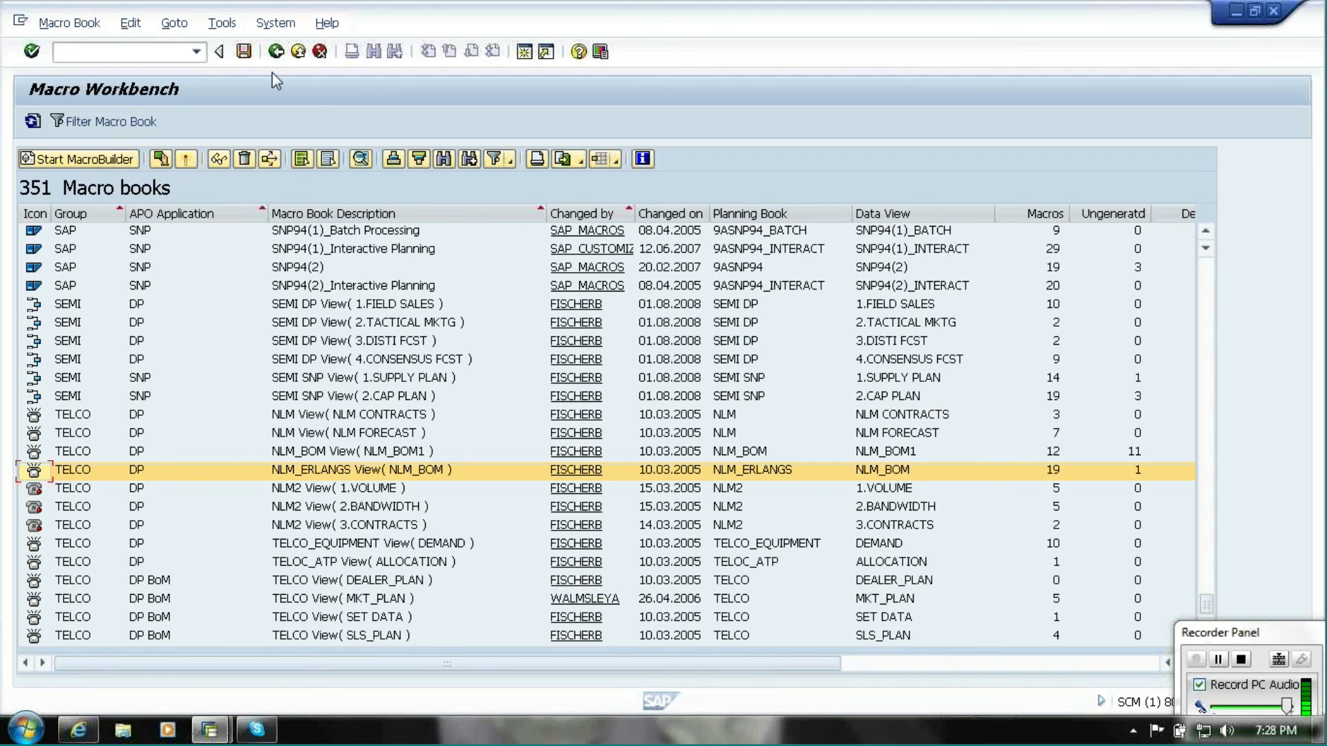
{"action": "left_click", "coordinate": [277, 51]}
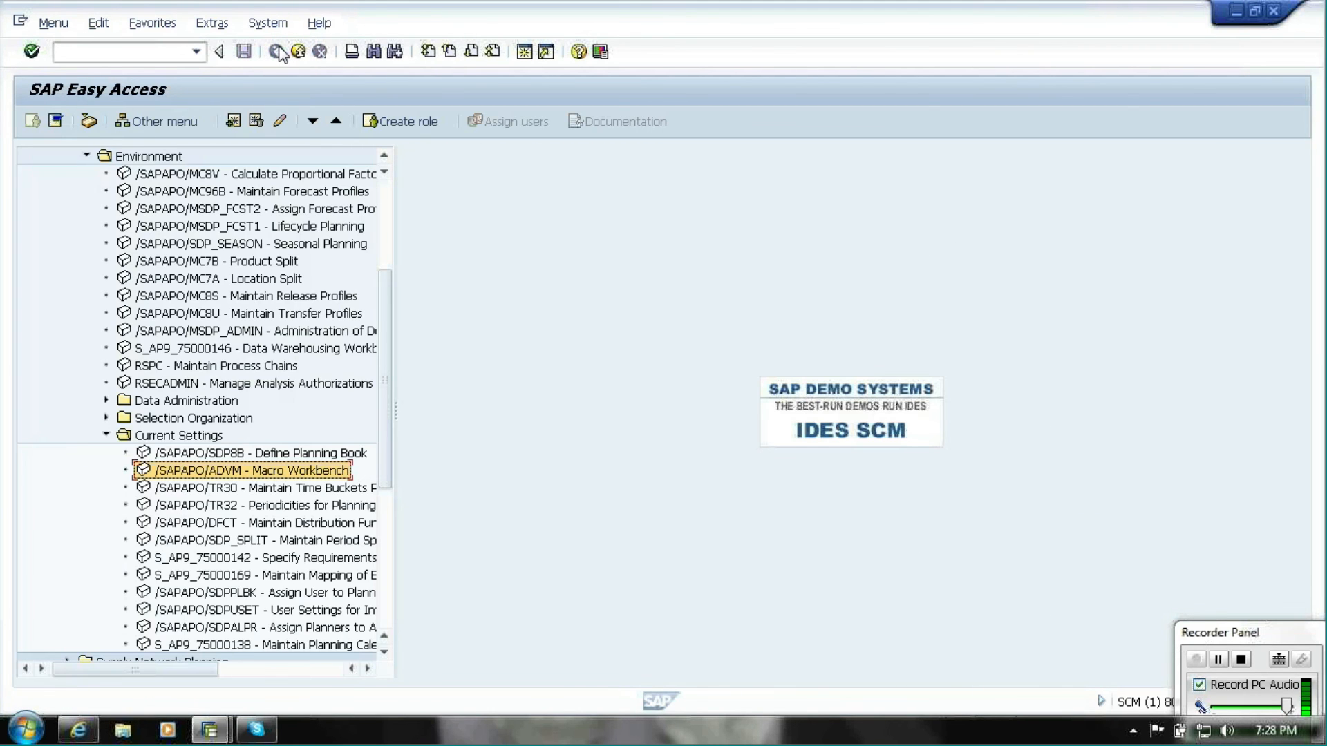